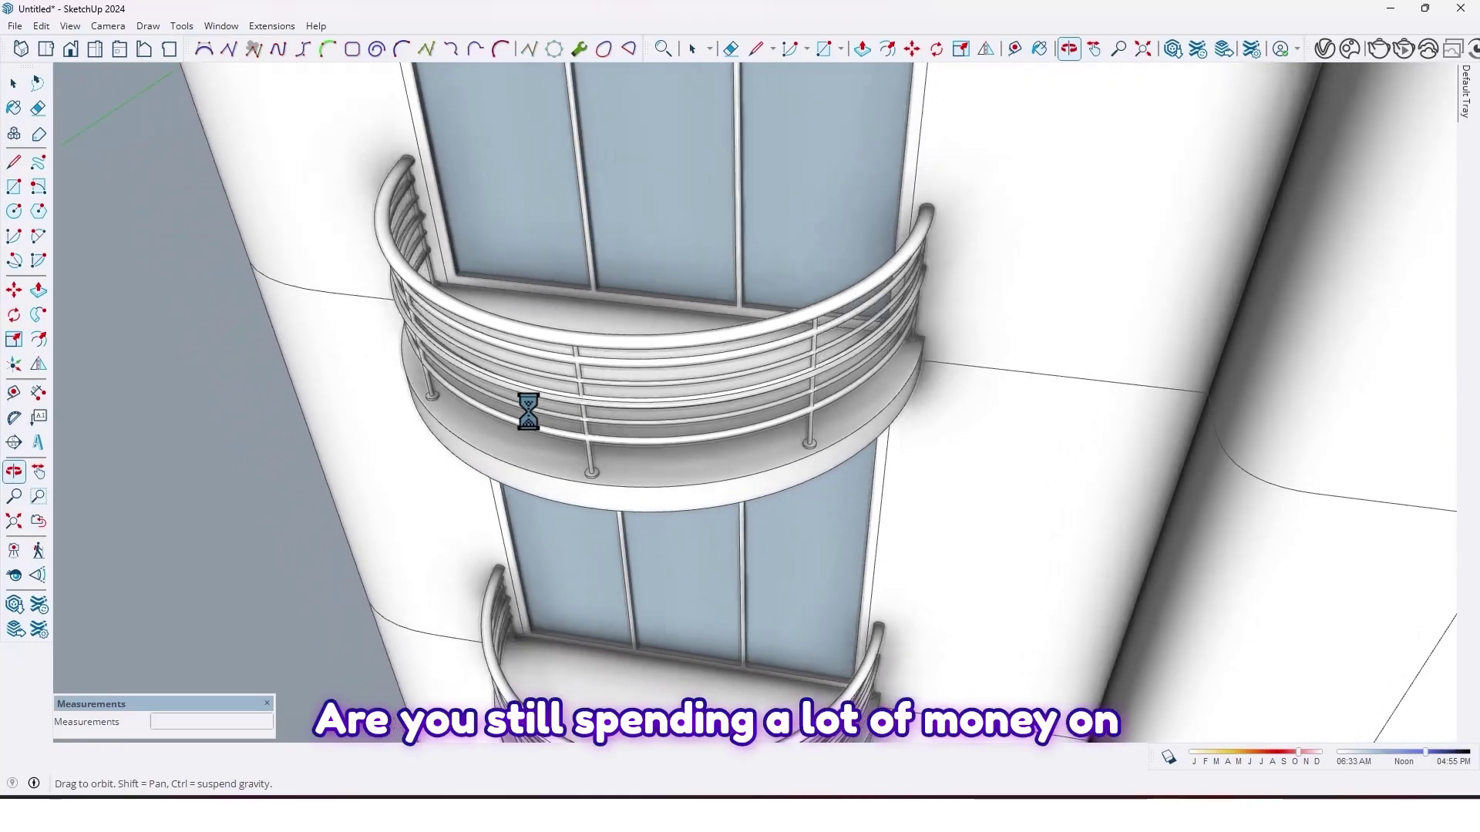
Examine the curved balcony handrails on the building facade up close and from several angles
scroll(836, 329, up, 3)
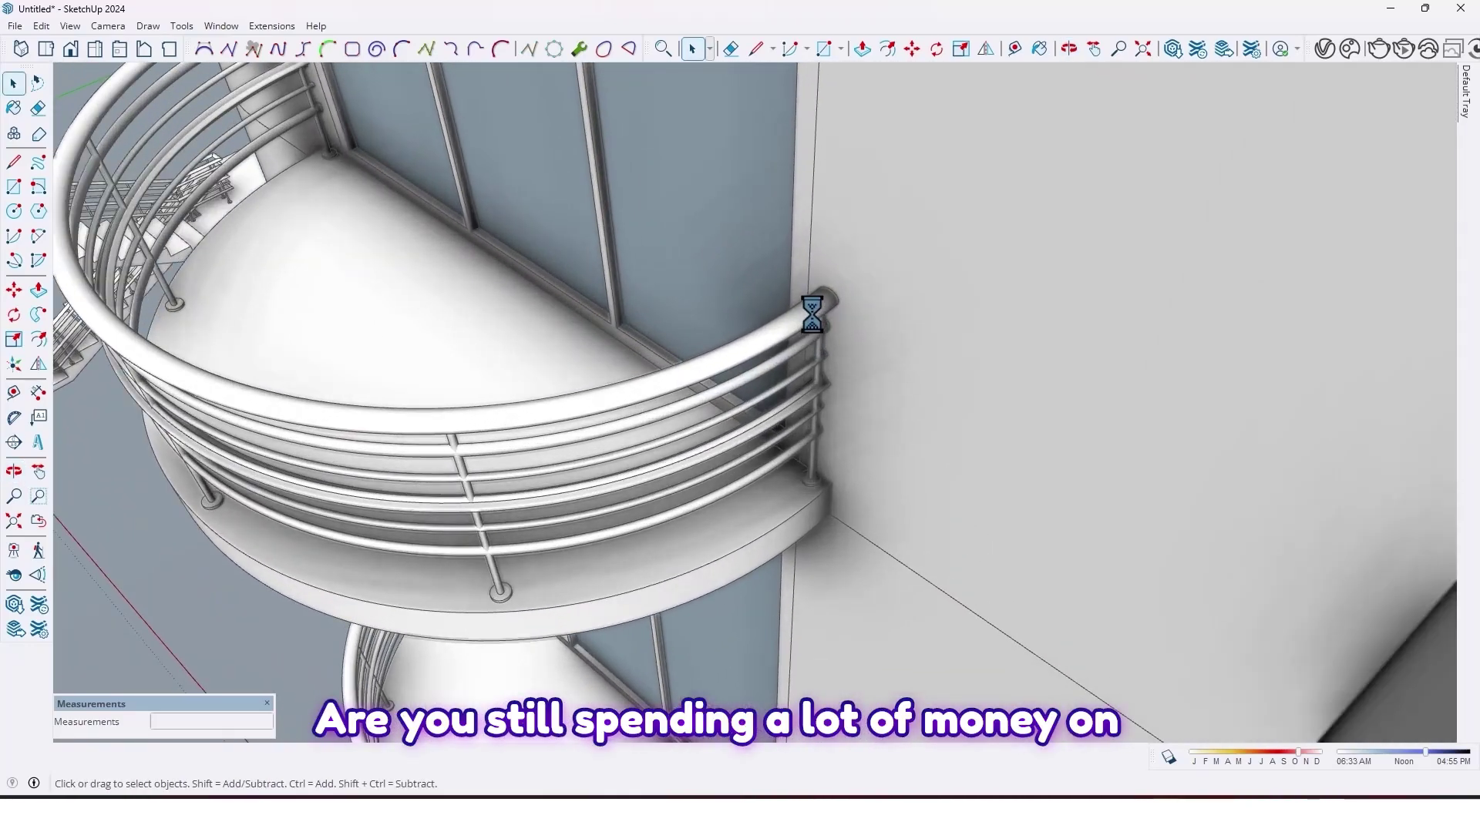
middle_drag(812, 320, 944, 290)
scroll(833, 343, down, 2)
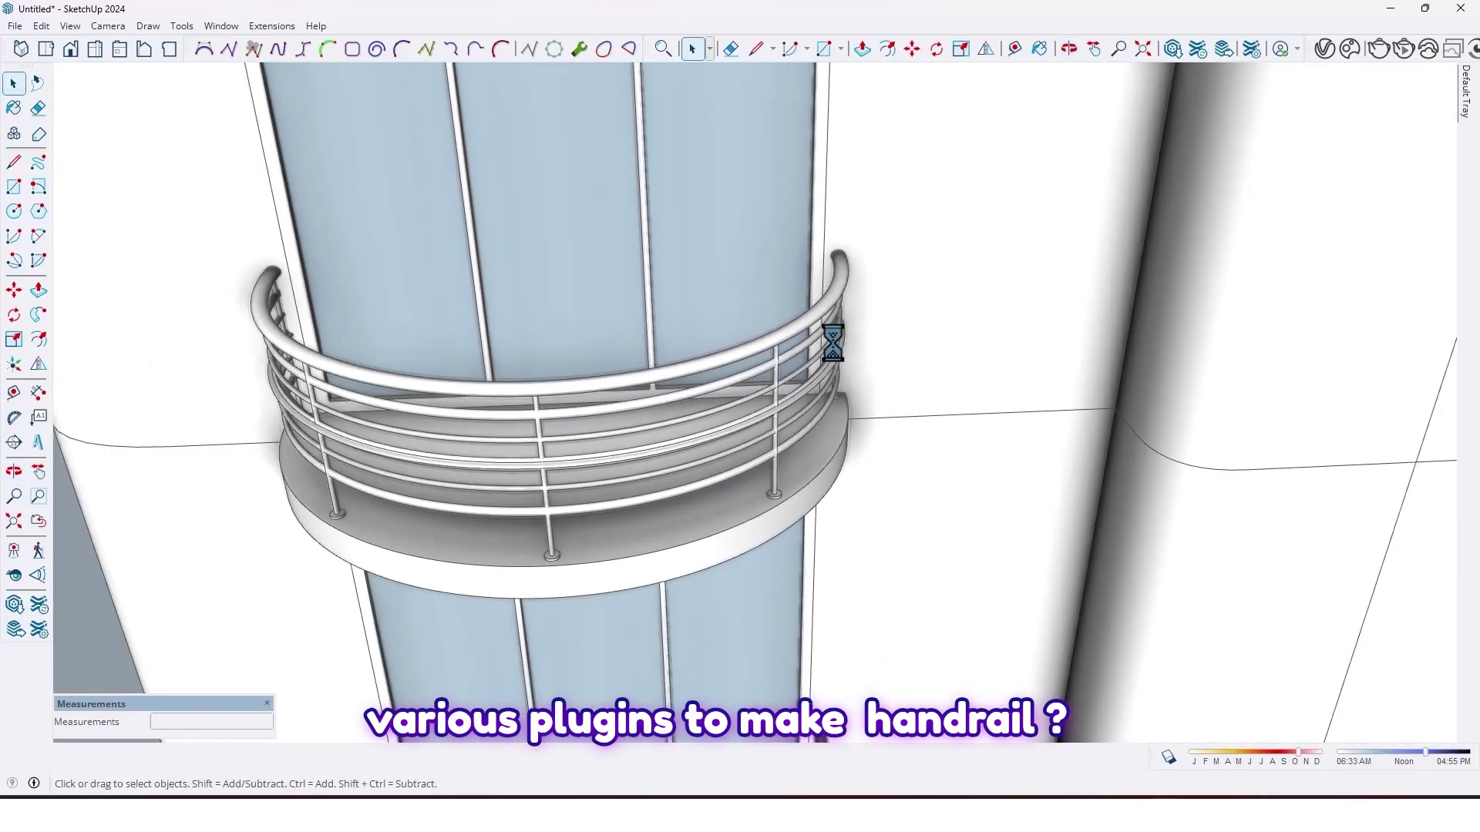
middle_drag(763, 349, 1022, 318)
scroll(776, 299, down, 5)
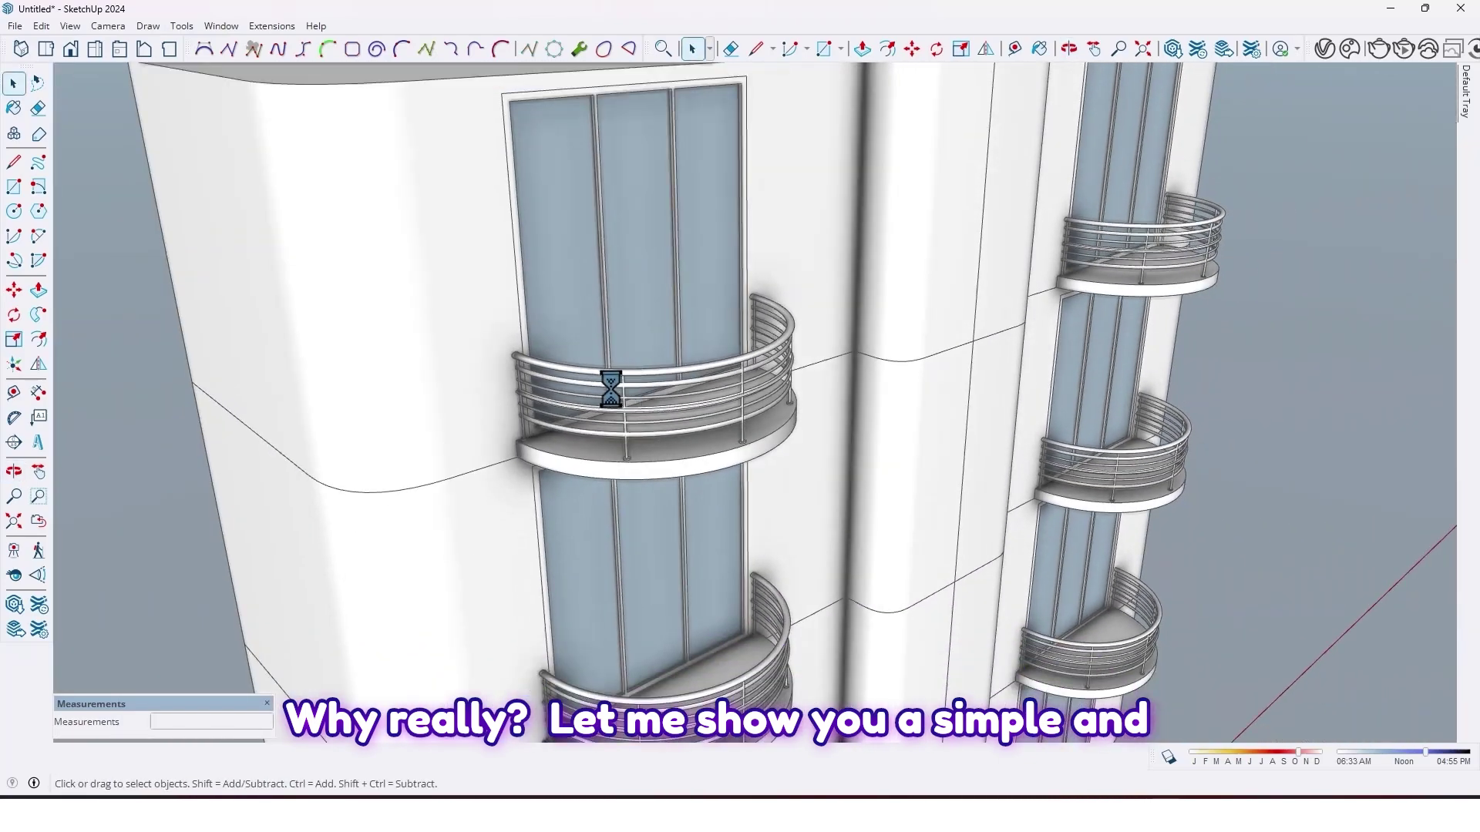
middle_drag(611, 390, 553, 505)
scroll(687, 455, down, 4)
scroll(686, 456, down, 2)
scroll(686, 386, down, 3)
scroll(634, 356, up, 6)
middle_drag(634, 354, 704, 386)
scroll(486, 459, up, 3)
shift+middle_drag(239, 512, 582, 493)
middle_drag(925, 478, 720, 499)
scroll(941, 424, up, 4)
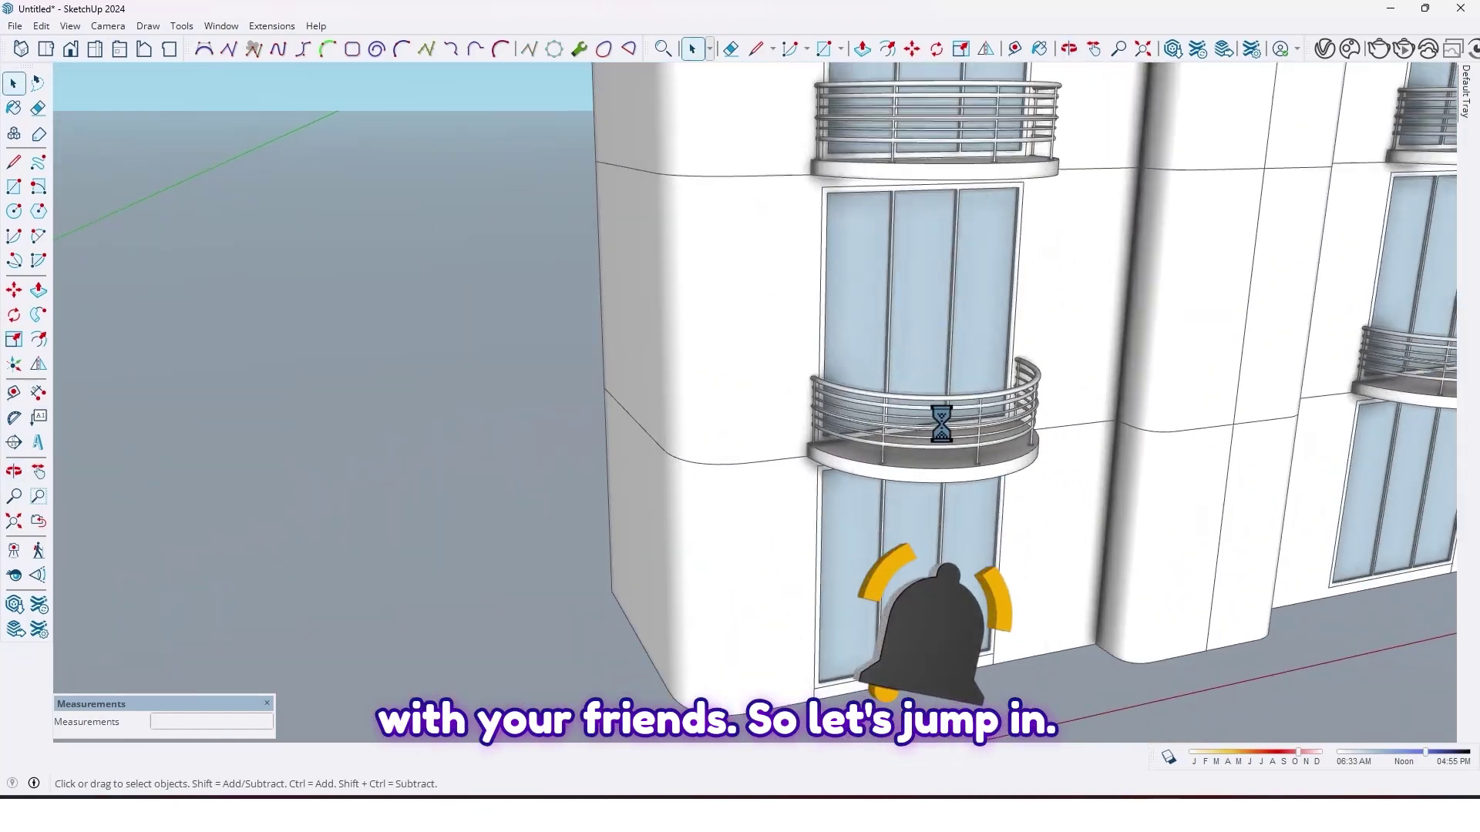
middle_drag(941, 423, 485, 383)
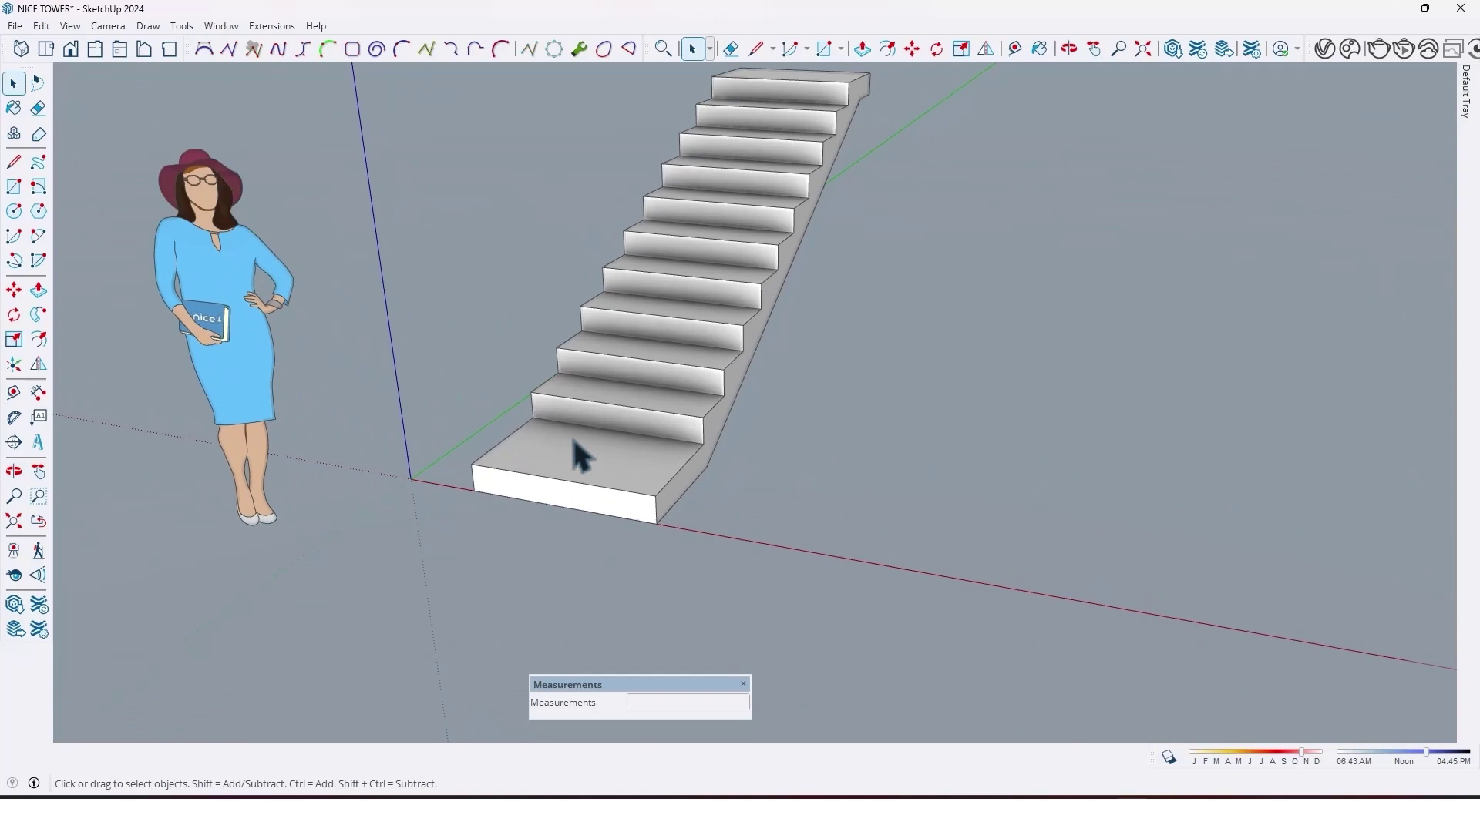
Draw a handrail path along the side of the stairs, following the bottom landing edge and continuing up past the step corners
scroll(555, 478, up, 5)
scroll(614, 465, down, 3)
mouse_move(528, 493)
middle_down()
mouse_move(461, 488)
mouse_move(528, 477)
middle_up()
scroll(561, 530, up, 3)
scroll(707, 290, down, 2)
scroll(532, 476, down, 1)
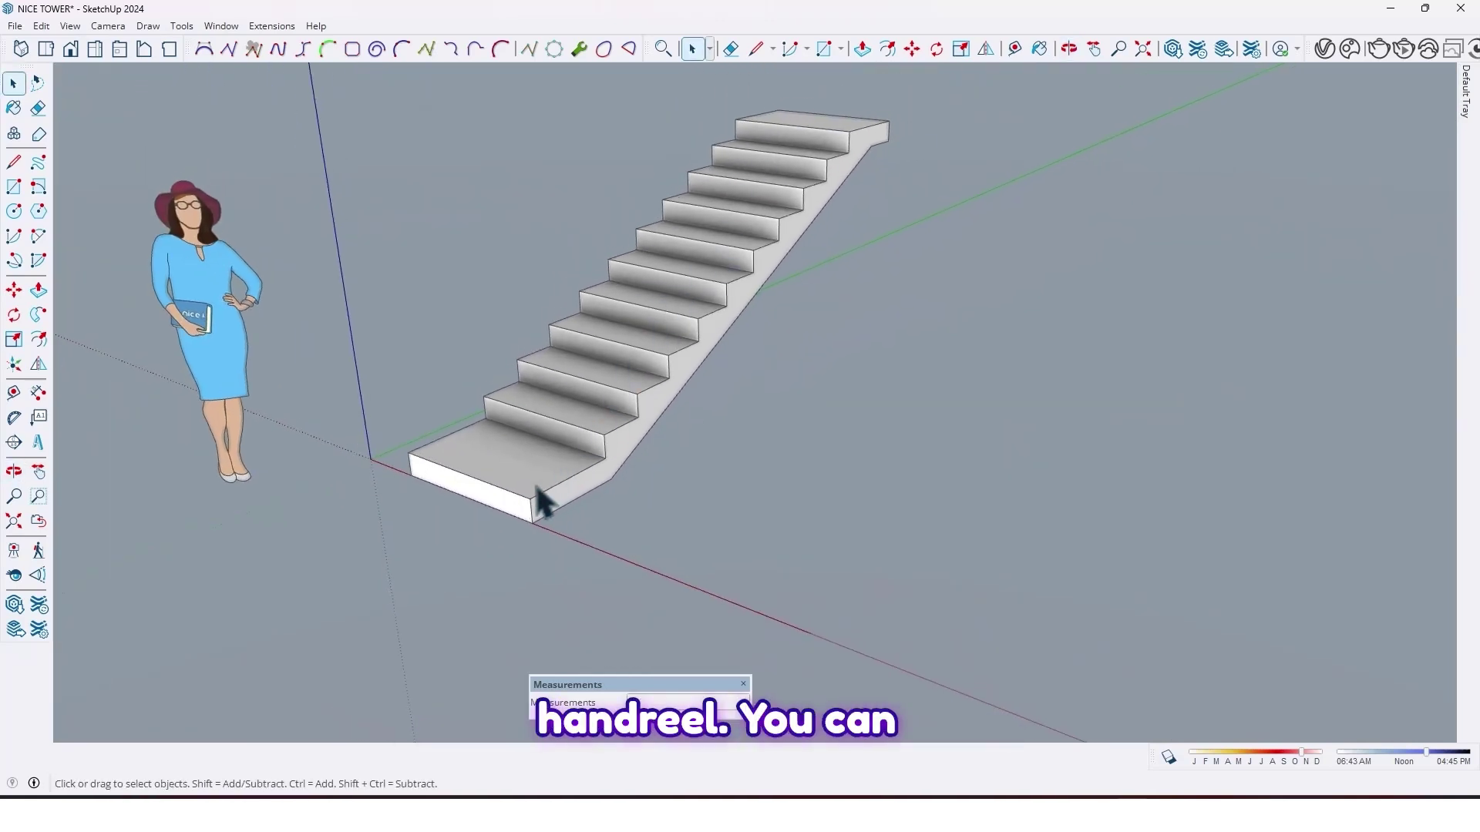
scroll(557, 541, up, 4)
key(l)
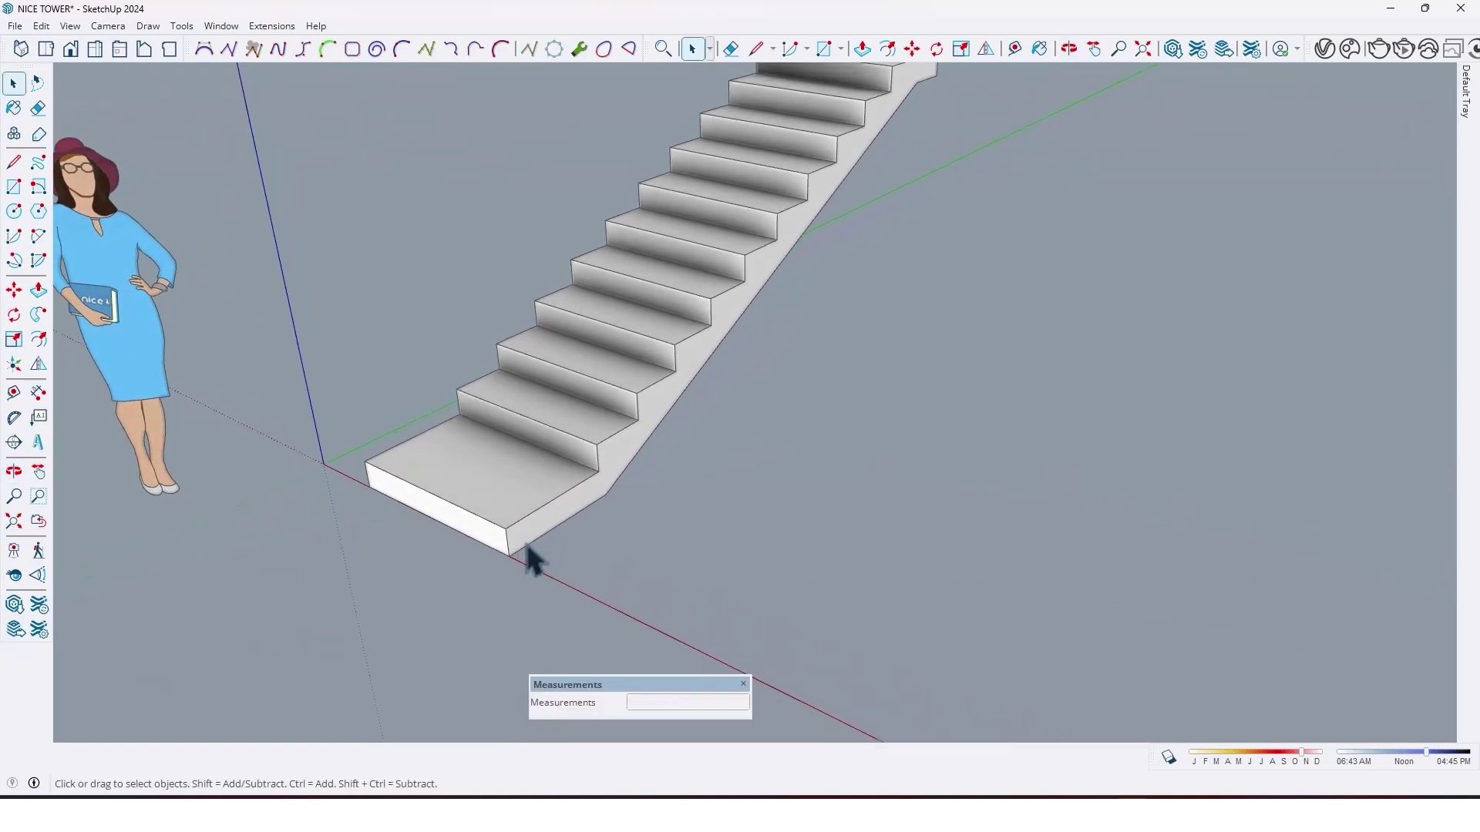
click(505, 529)
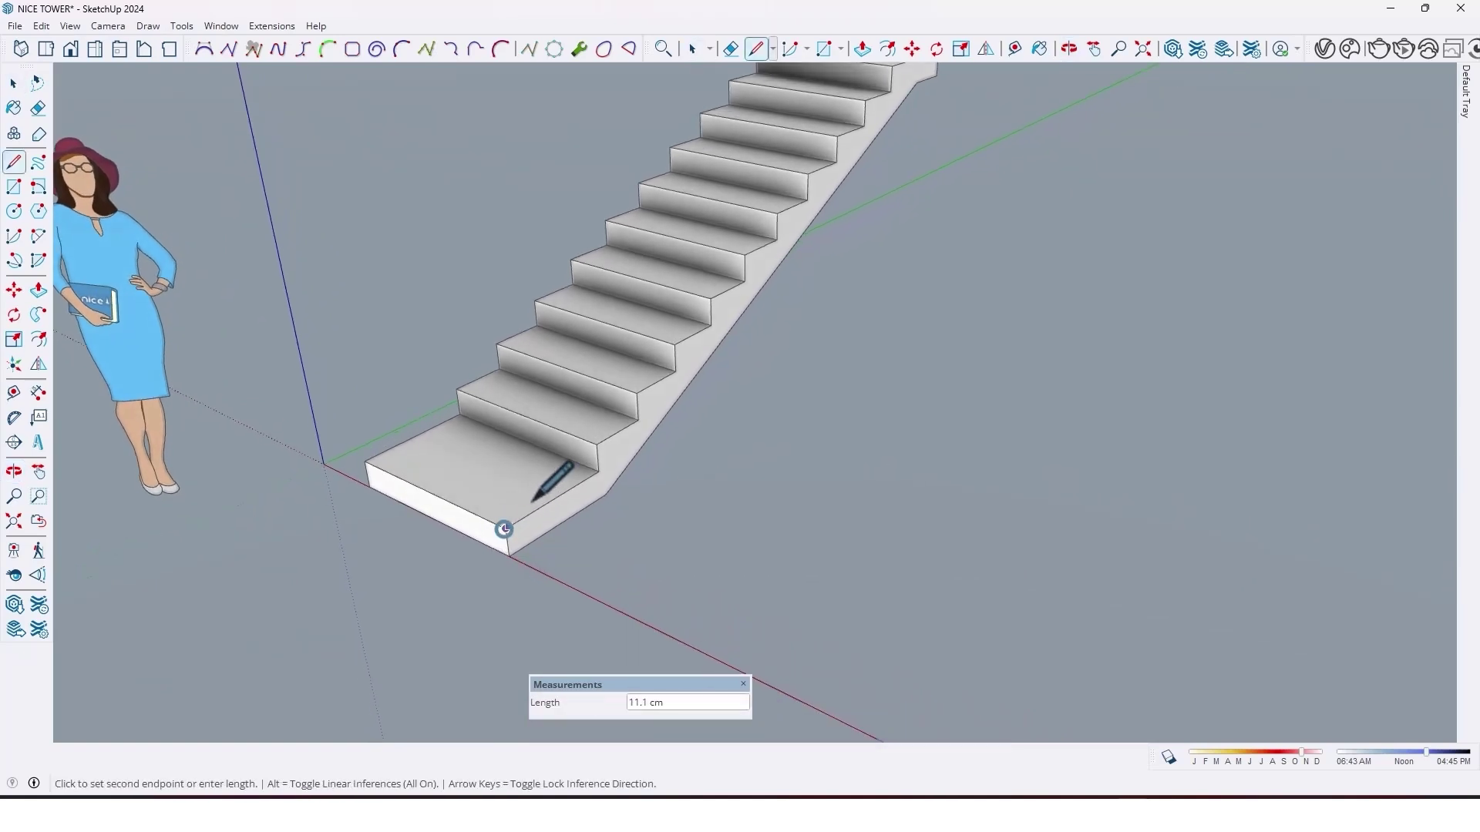
click(597, 472)
scroll(713, 330, down, 2)
middle_drag(713, 330, 694, 349)
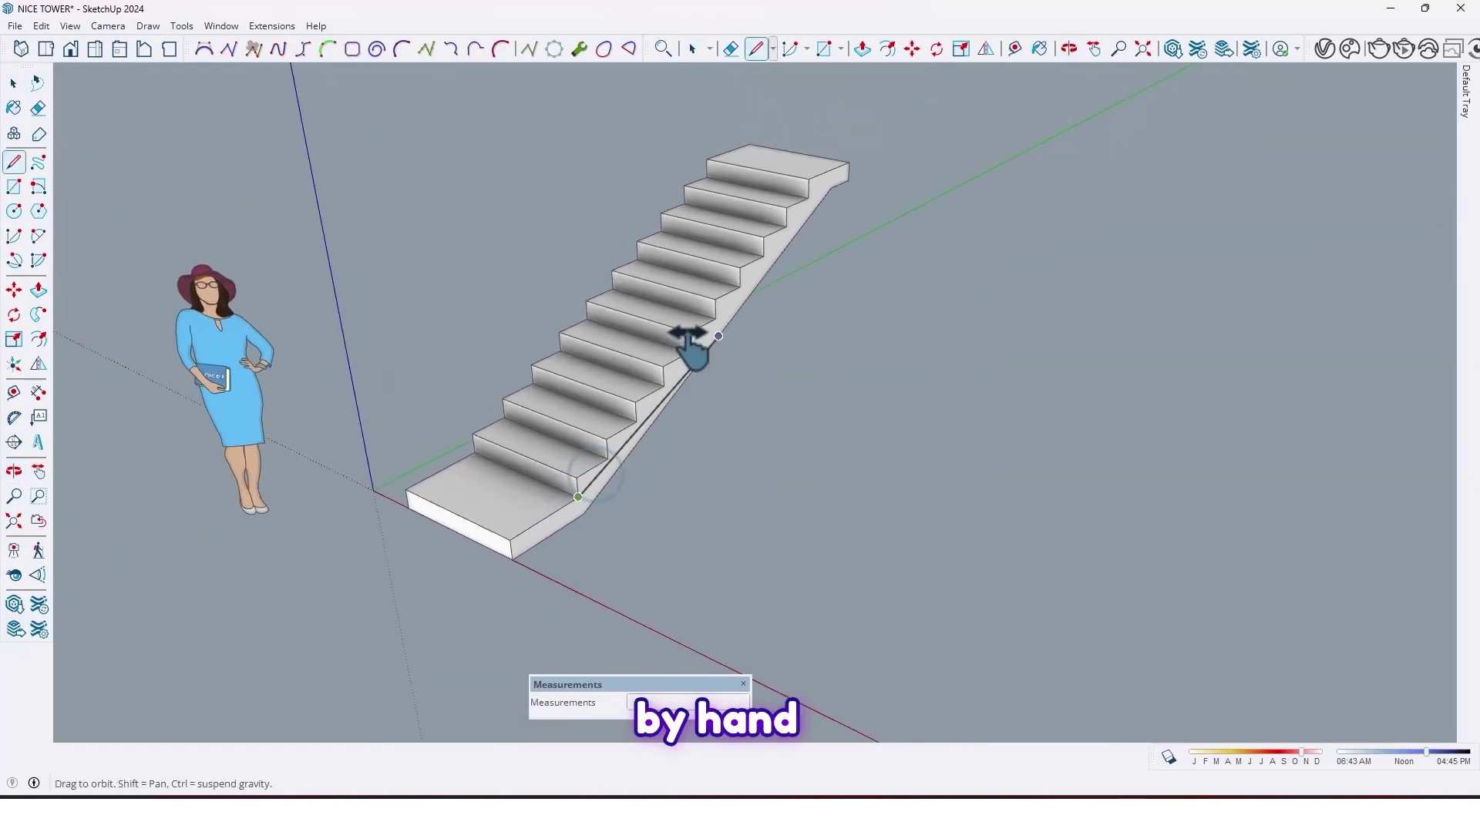
scroll(801, 197, up, 3)
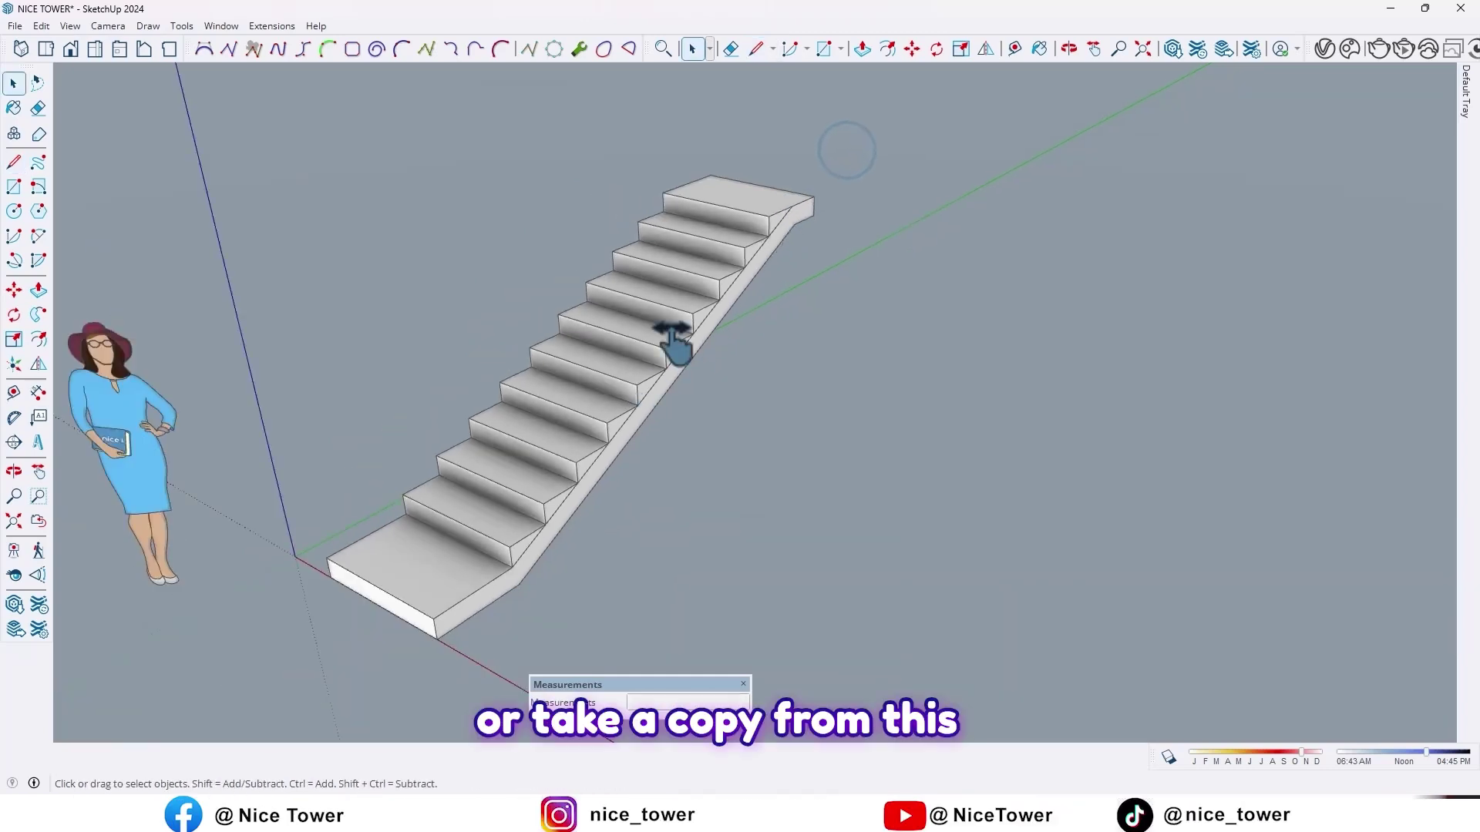
Select the connected lower side edges inside the stair group as an alternative path to copy, and leave the group
scroll(678, 340, up, 5)
scroll(648, 378, down, 2)
double_click(628, 380)
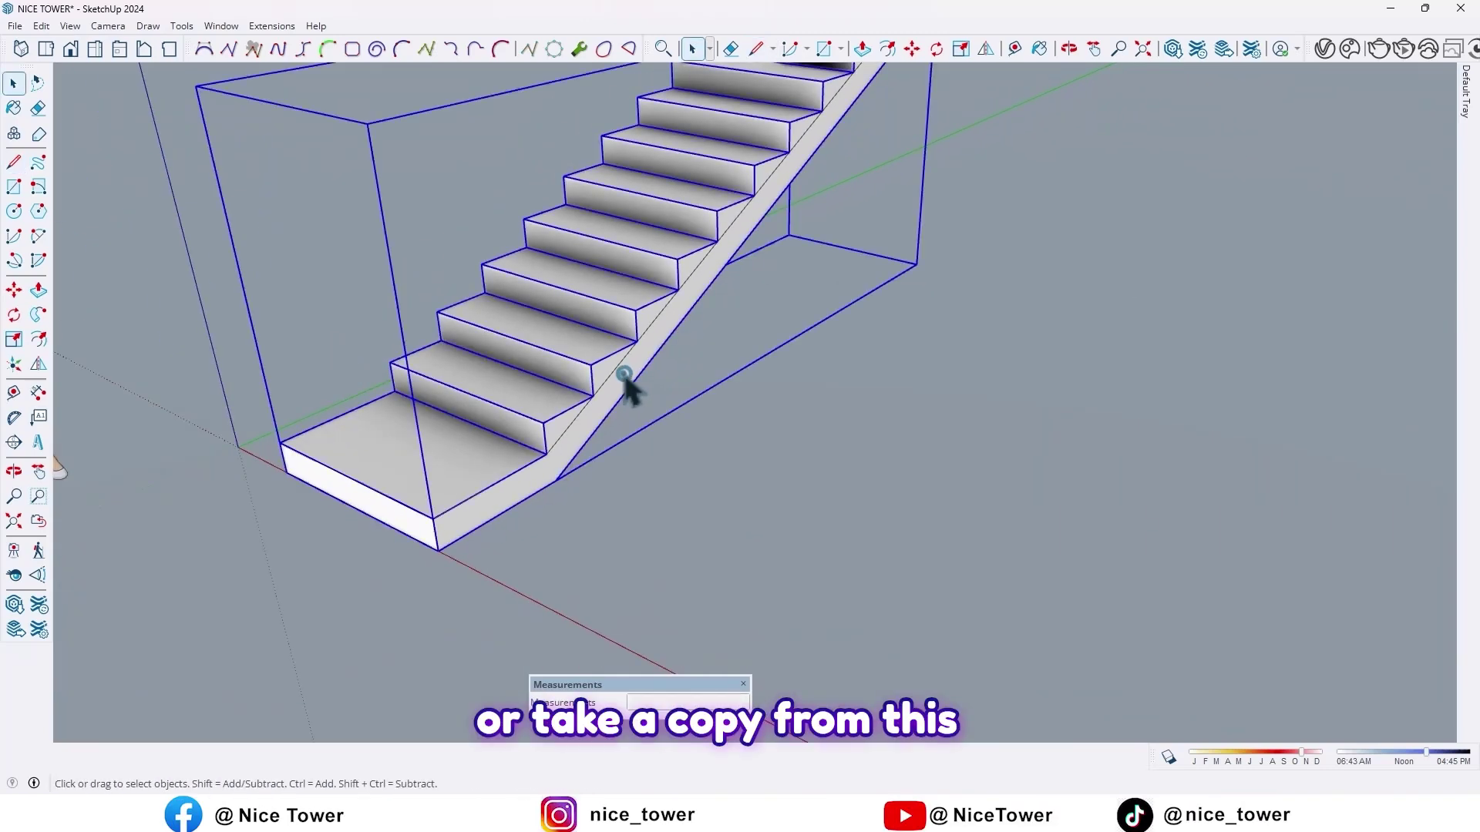
ctrl+click(503, 513)
scroll(504, 510, down, 4)
scroll(790, 185, up, 1)
shift+middle_drag(790, 185, 686, 262)
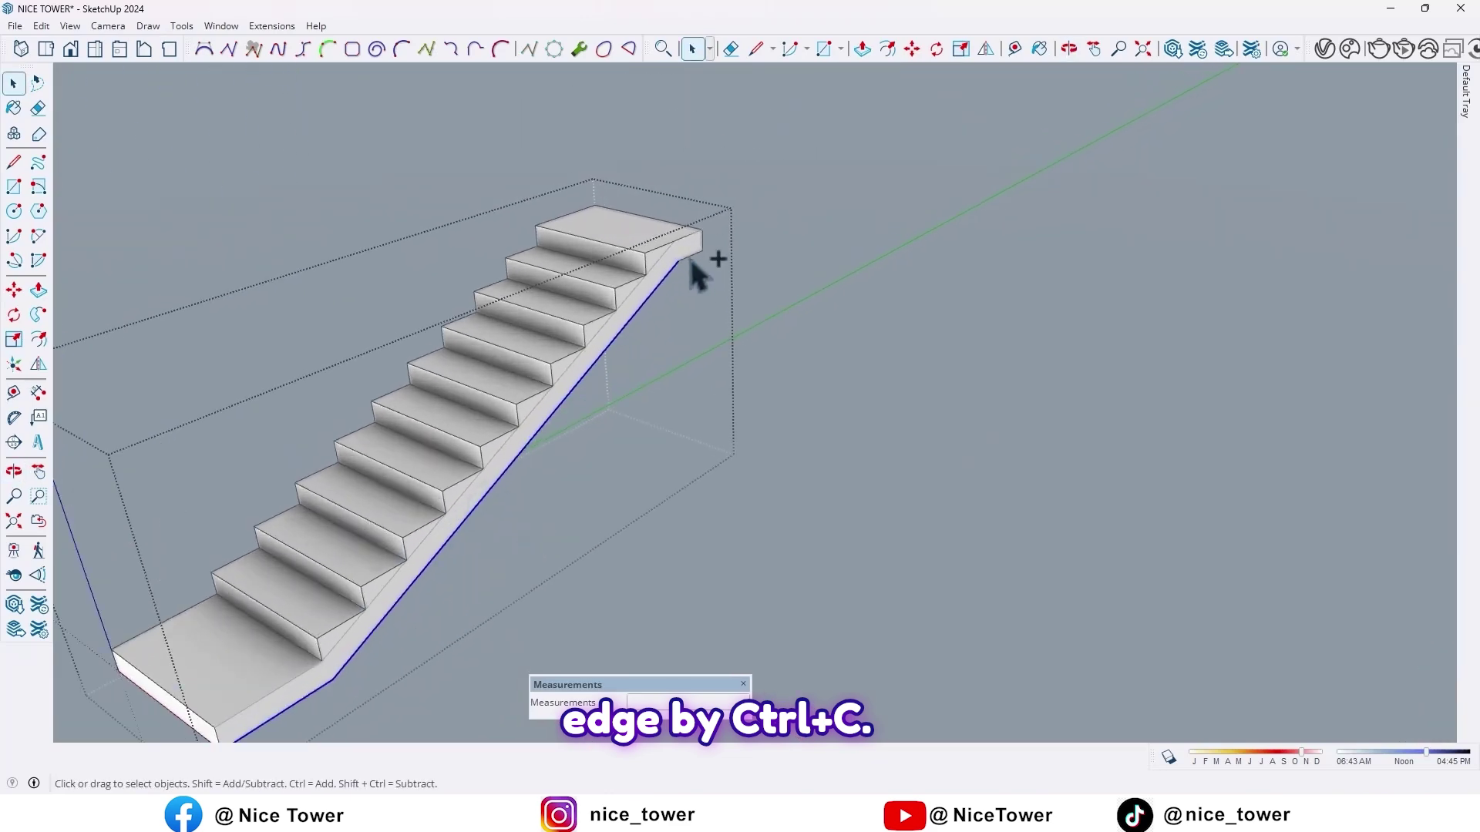
scroll(688, 260, down, 4)
scroll(676, 335, up, 3)
shift+middle_drag(664, 343, 727, 455)
click(766, 473)
Draw an upright 8 by 75 cm rectangle at the front outer corner of the bottom landing, parallel to the riser
scroll(684, 411, up, 3)
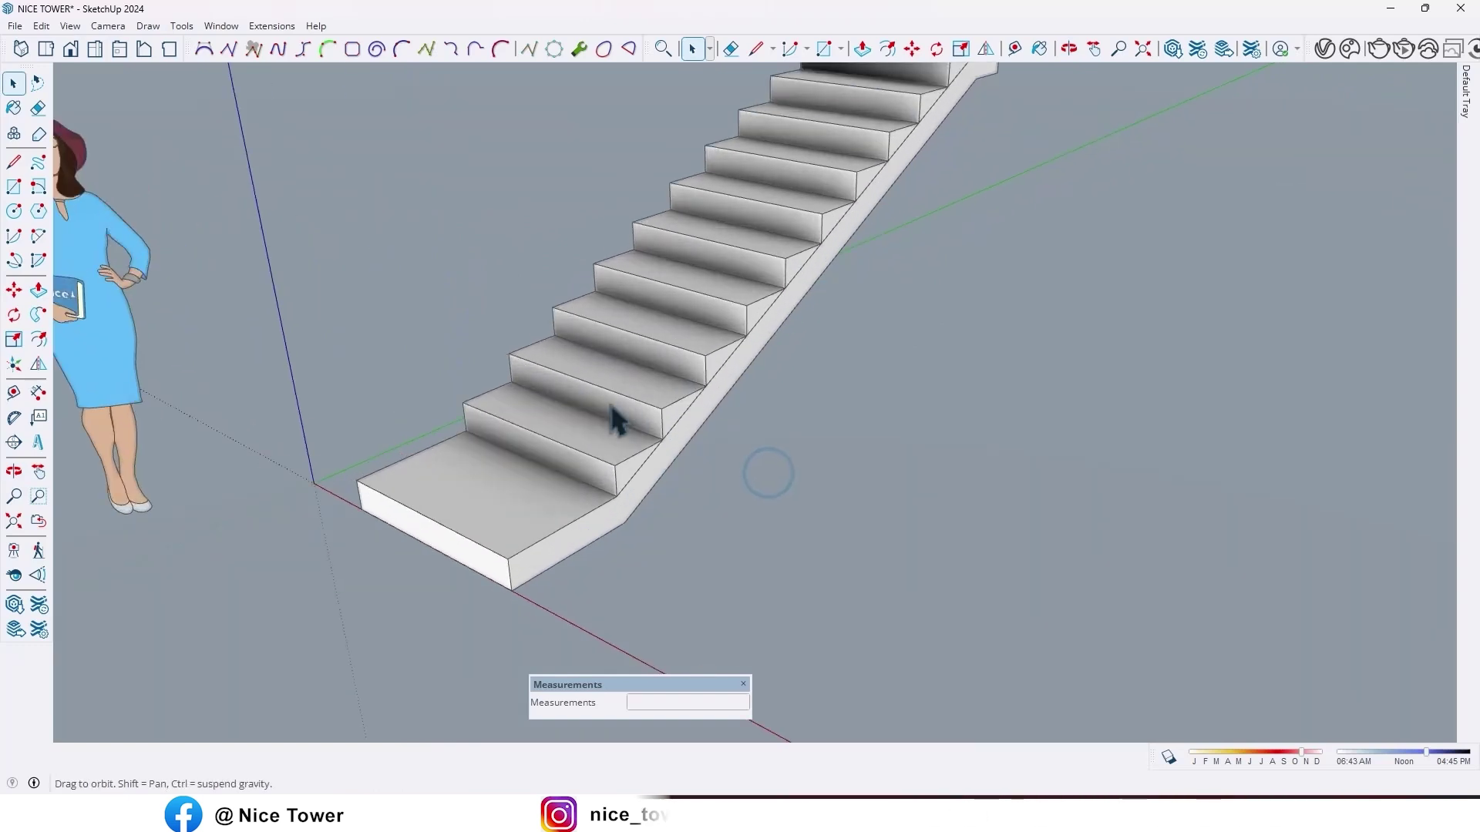
scroll(615, 409, down, 2)
middle_drag(614, 409, 432, 532)
scroll(522, 508, up, 3)
key(r)
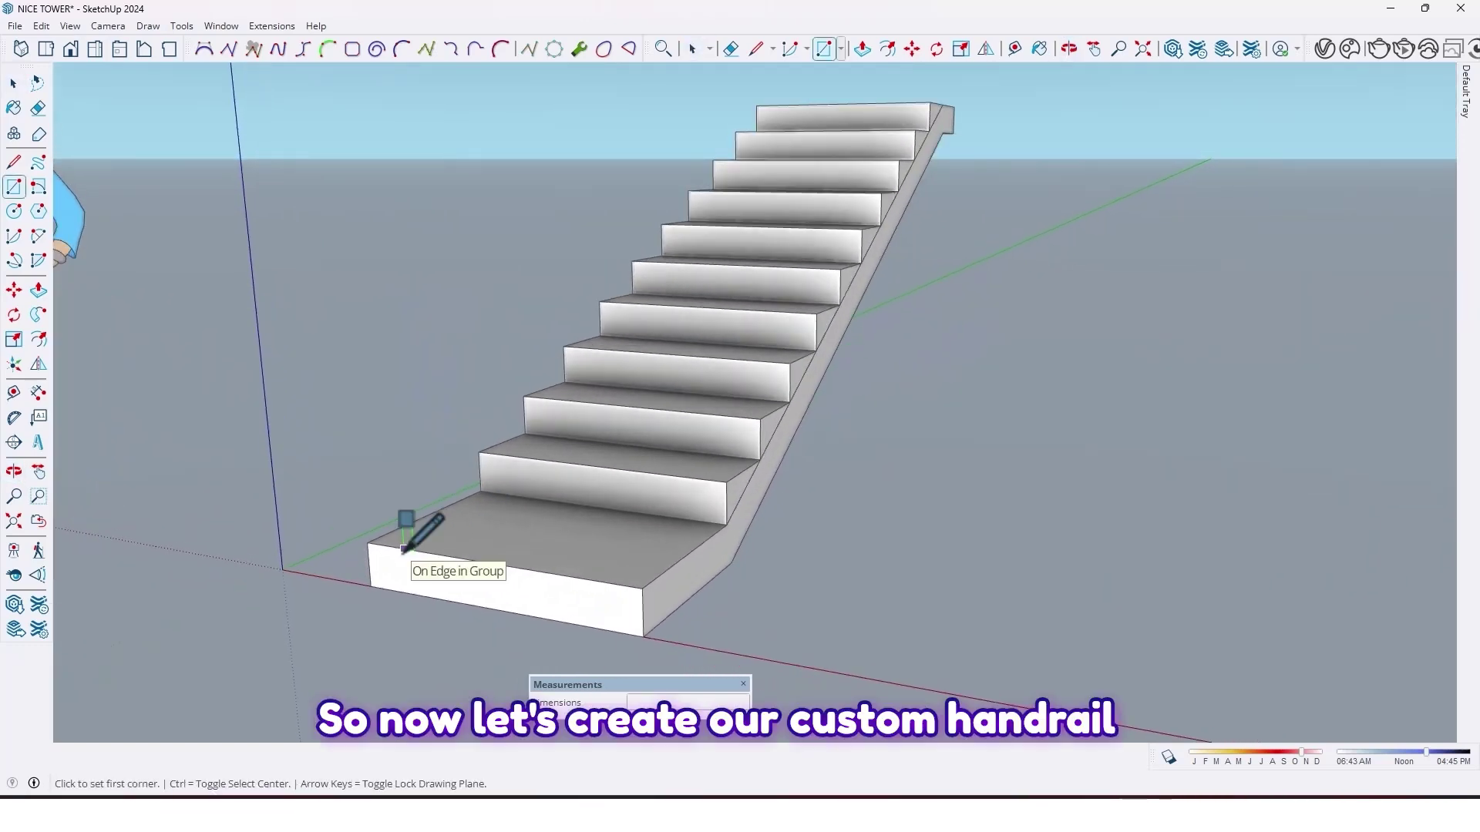
click(367, 542)
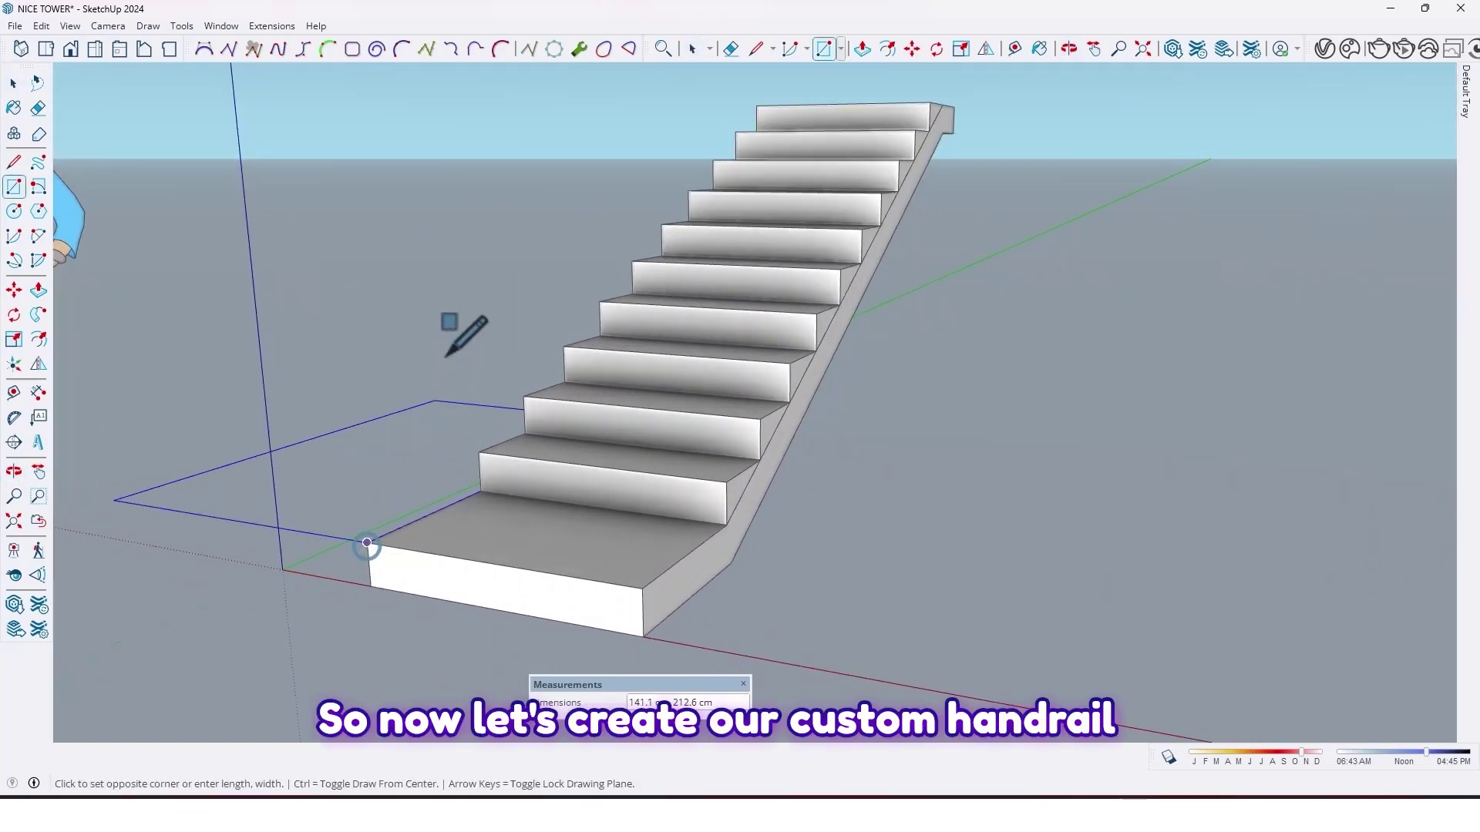
key(Left)
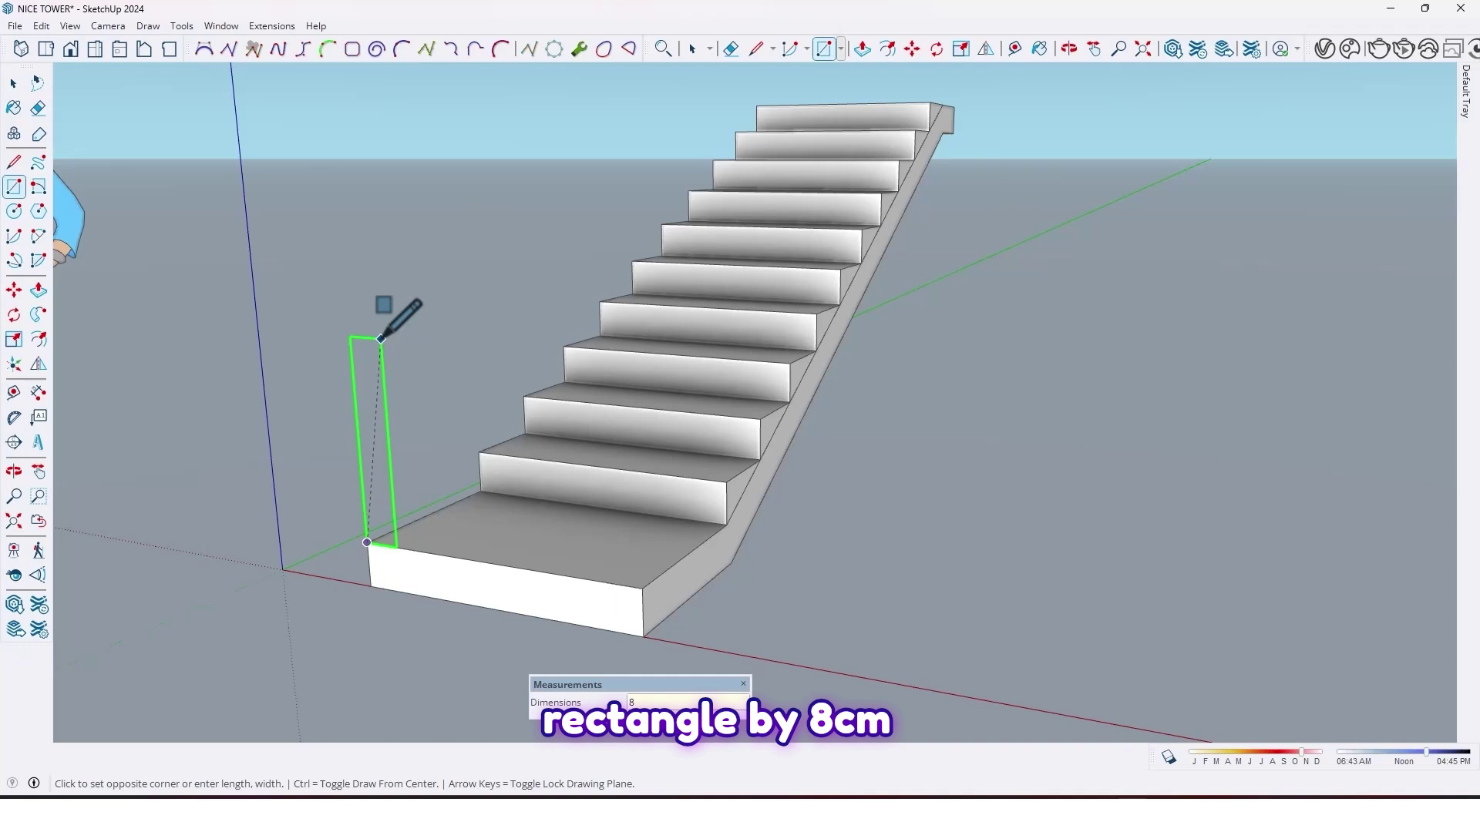
text(8,)
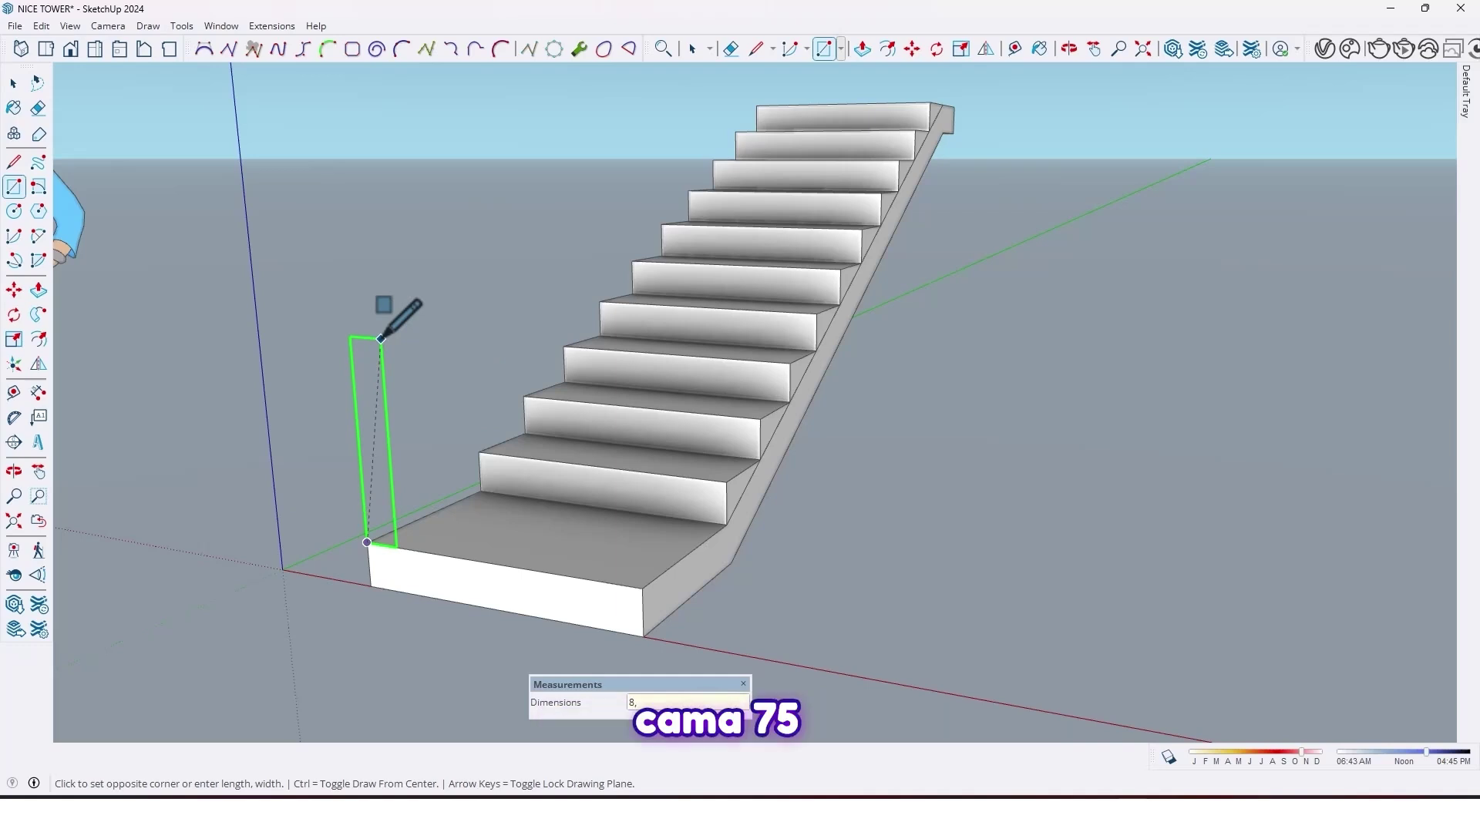
text(75)
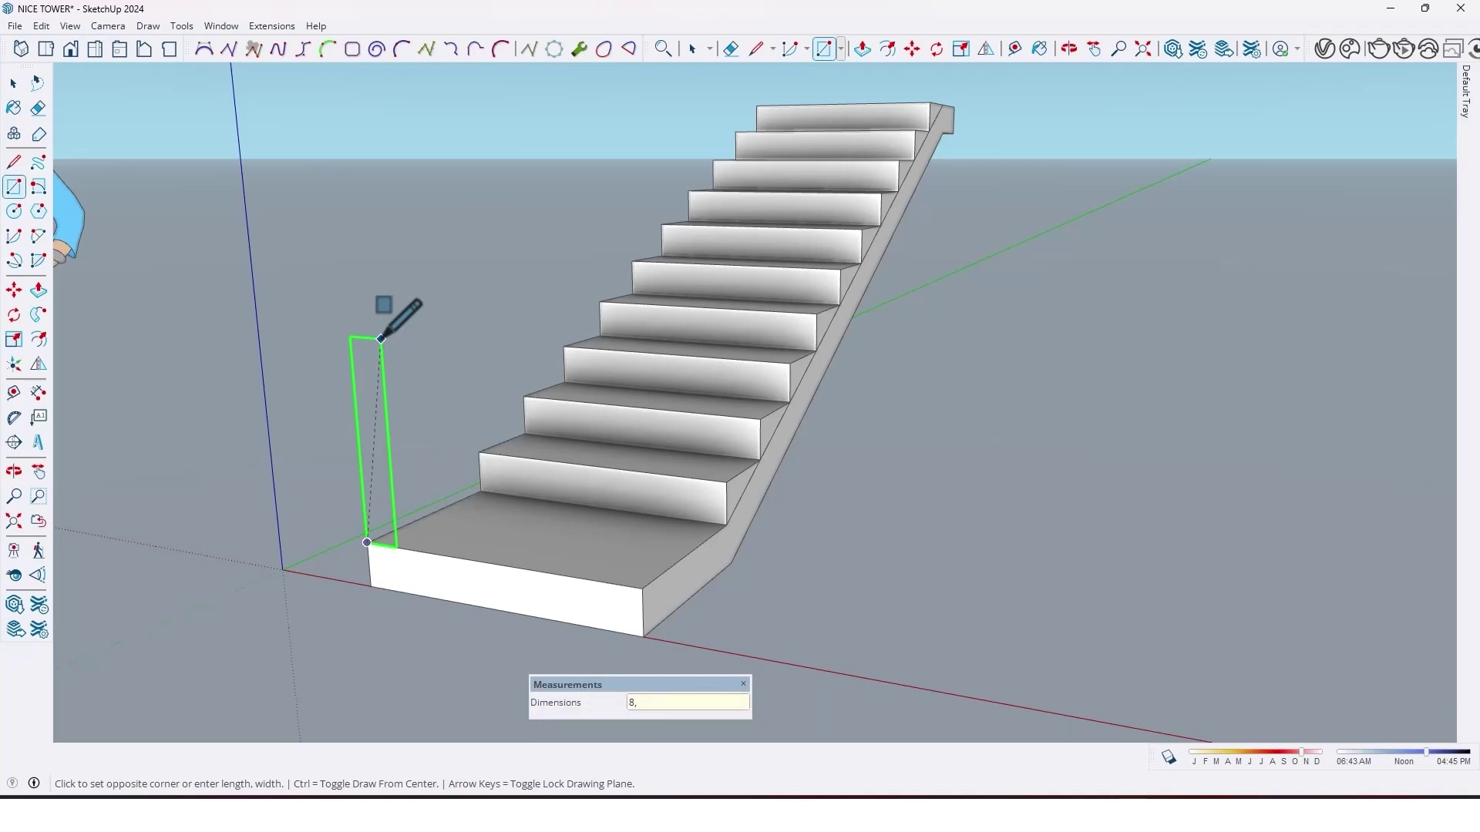
key(Return)
Draw a circle near the upper end of the upright rectangle, centered on its width
scroll(348, 358, up, 5)
scroll(364, 343, down, 4)
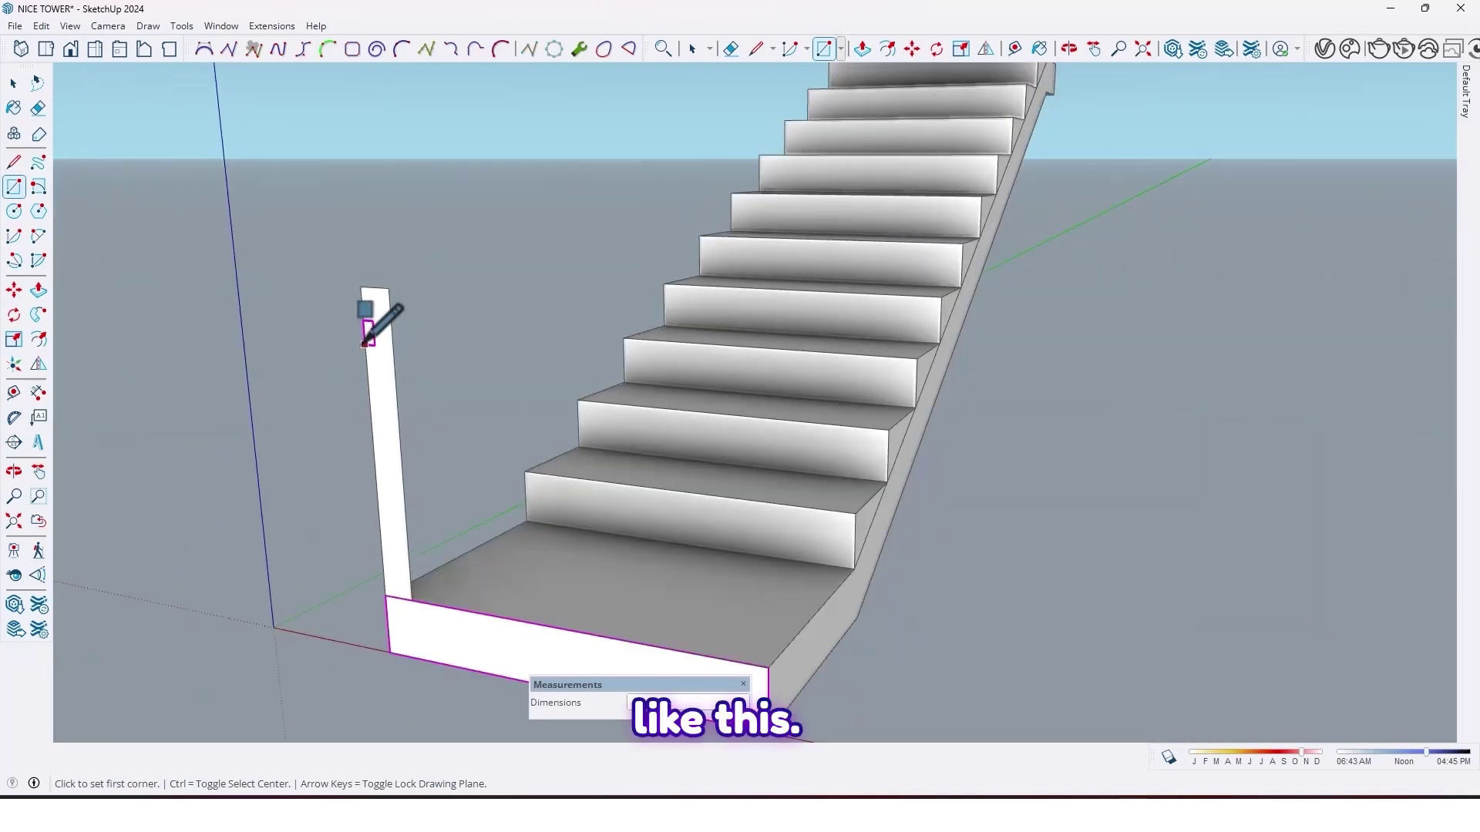
middle_drag(368, 340, 492, 268)
scroll(368, 310, up, 4)
scroll(368, 309, down, 4)
shift+middle_drag(368, 309, 400, 275)
scroll(410, 304, up, 3)
scroll(400, 275, up, 2)
key(c)
scroll(390, 275, up, 2)
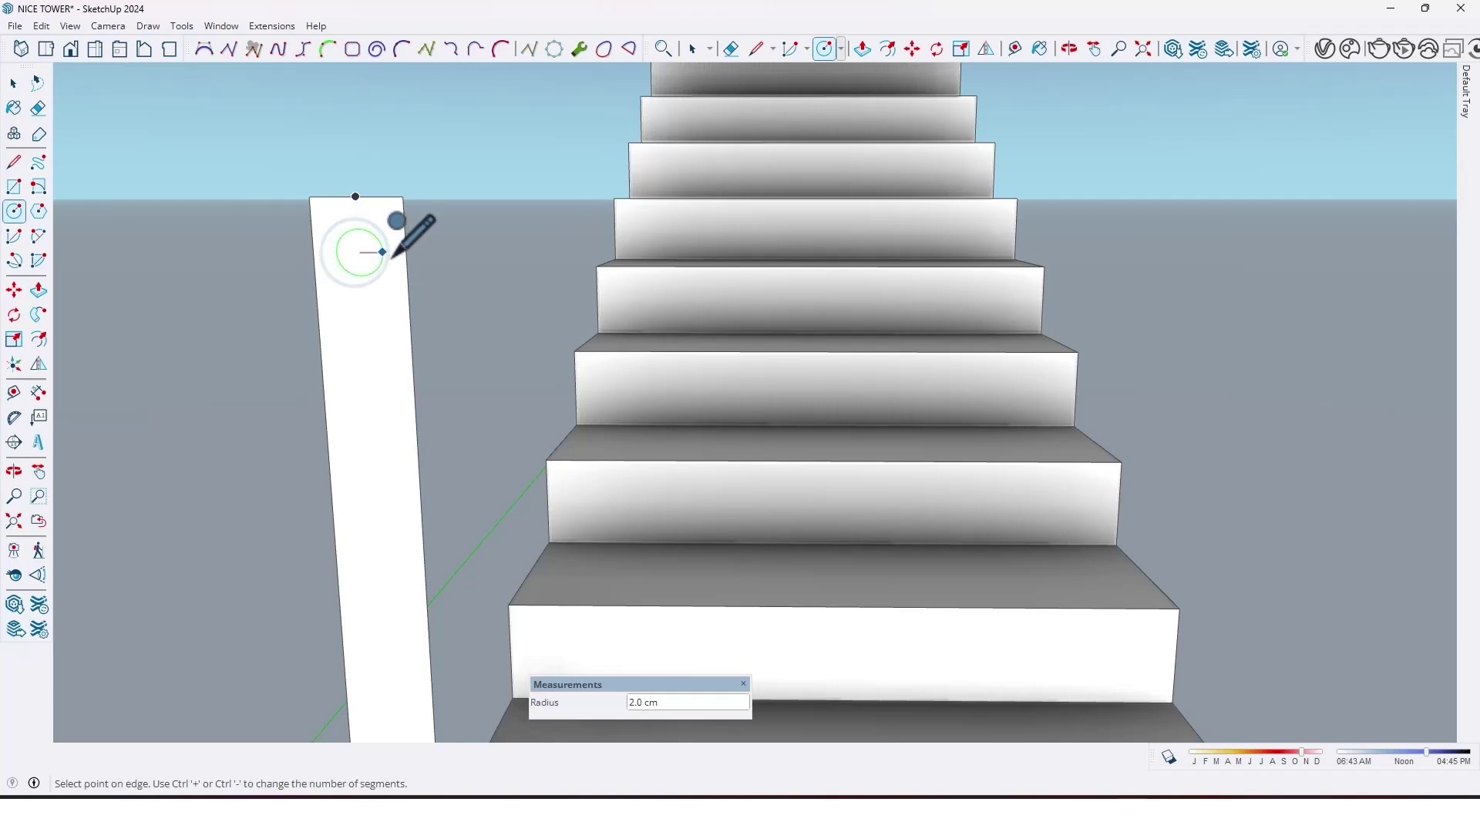
click(398, 252)
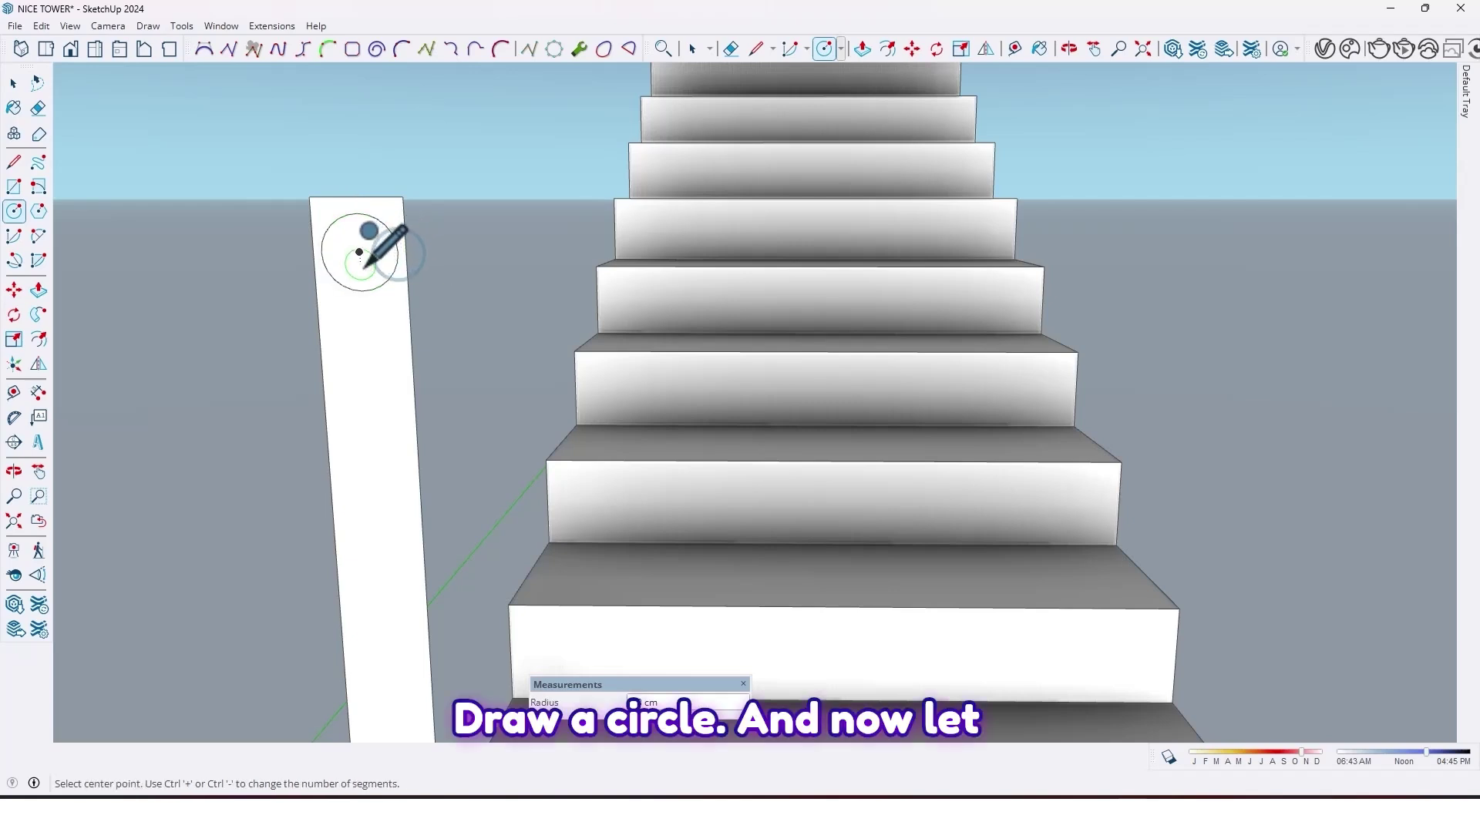
Scale the circle vertically to about half its height, turning it into a flat ellipse
key(space)
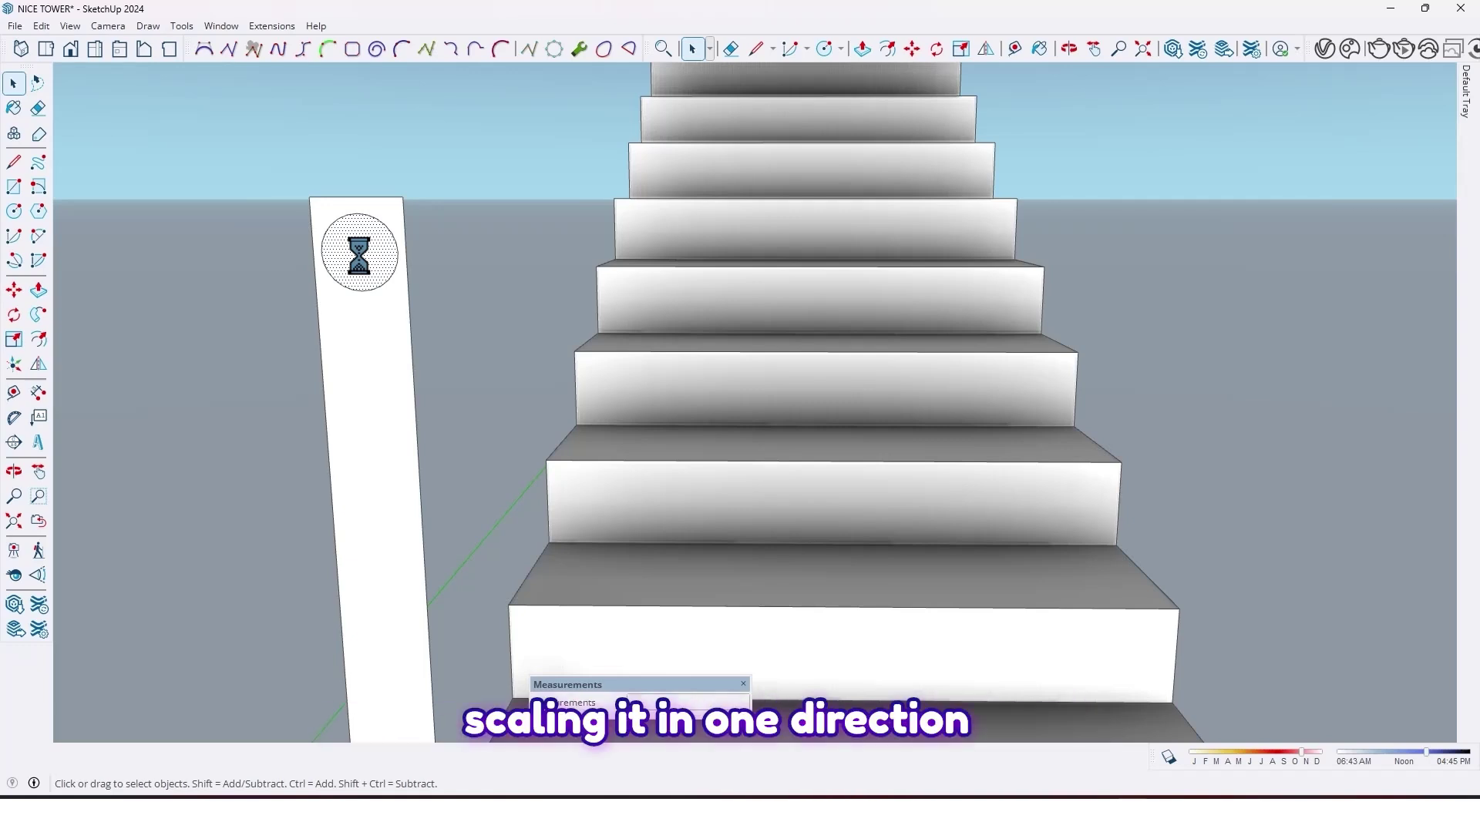
key(s)
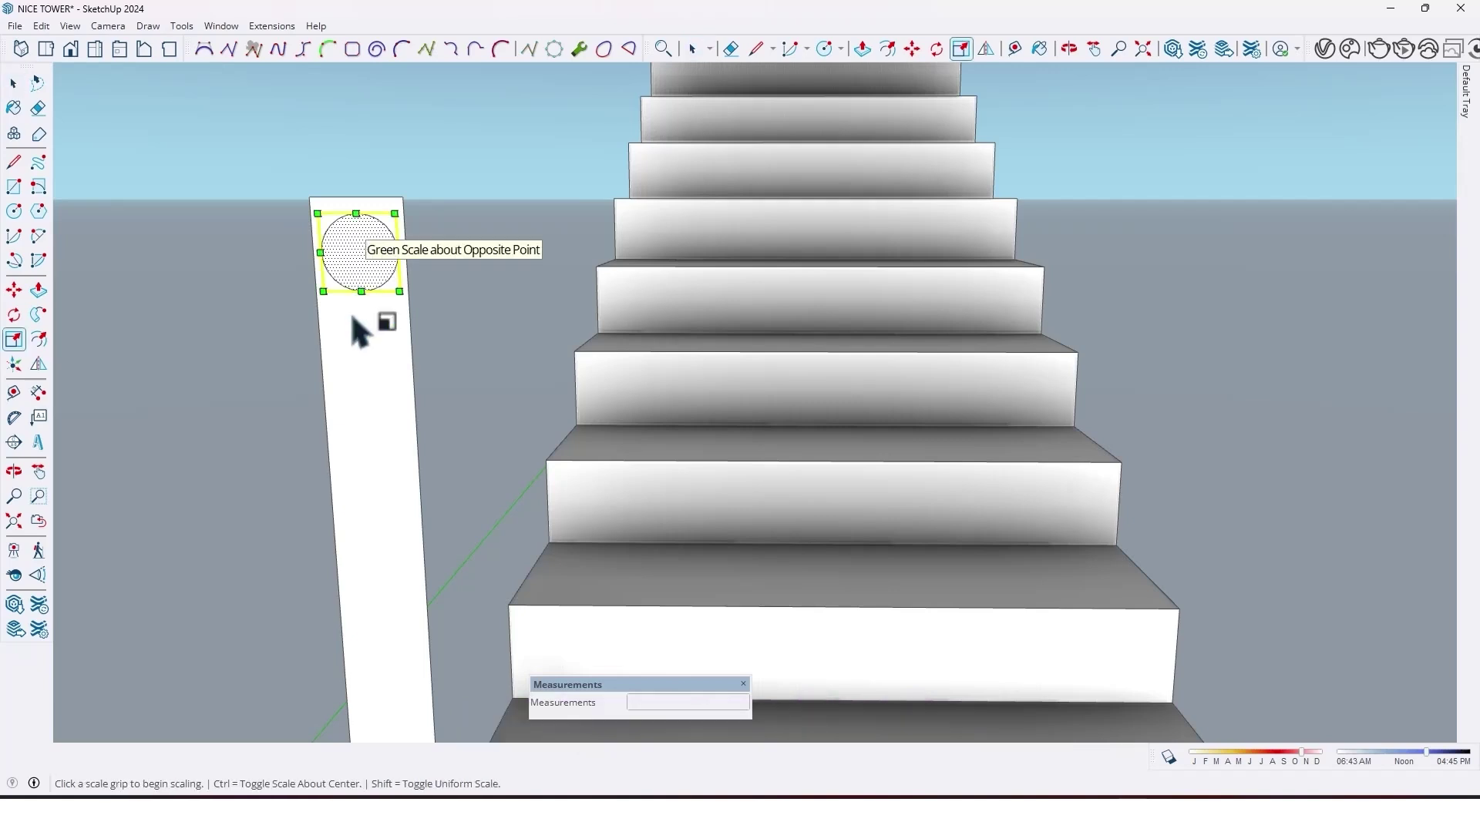
click(364, 292)
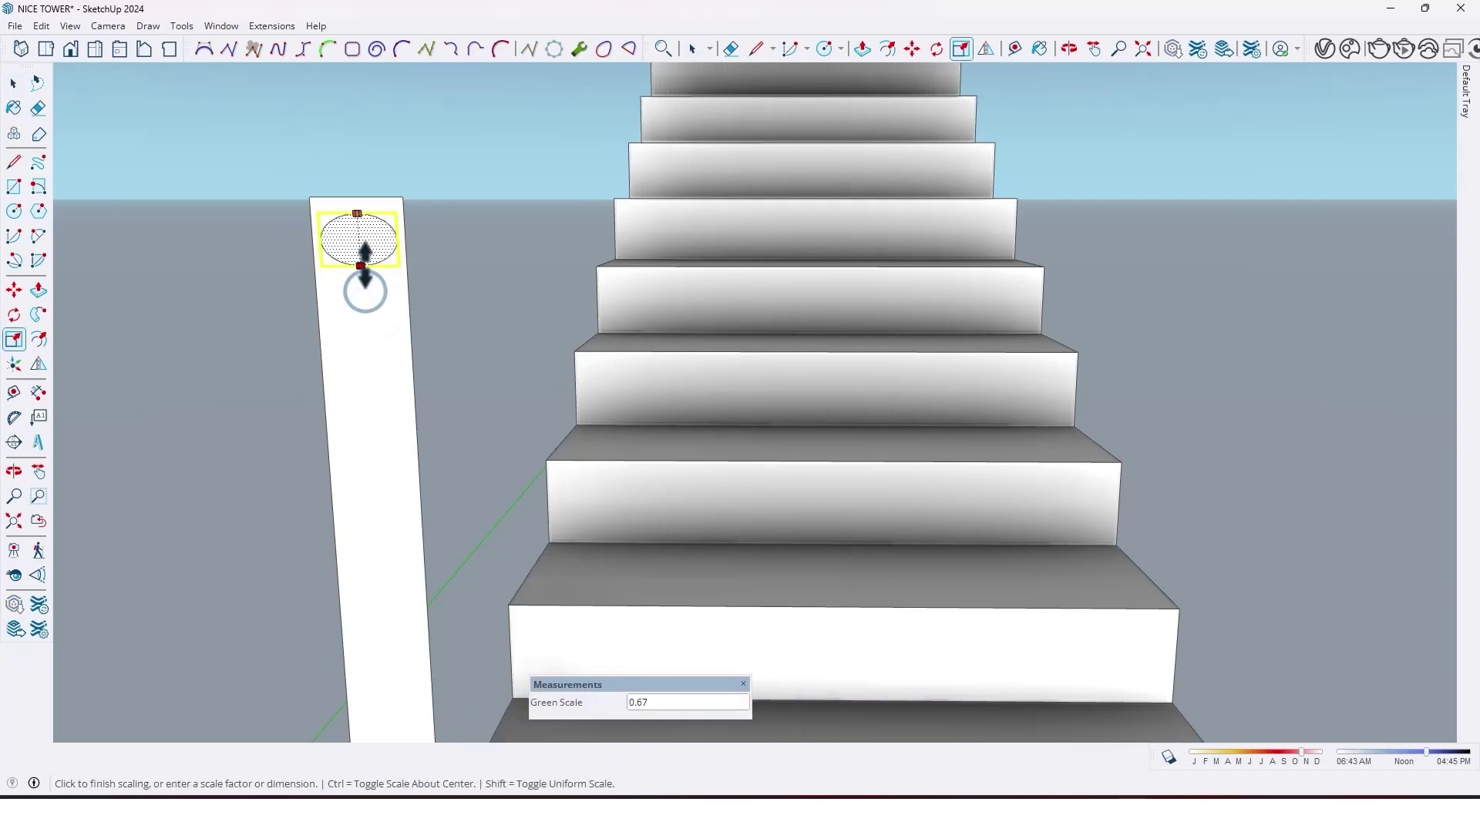
click(358, 258)
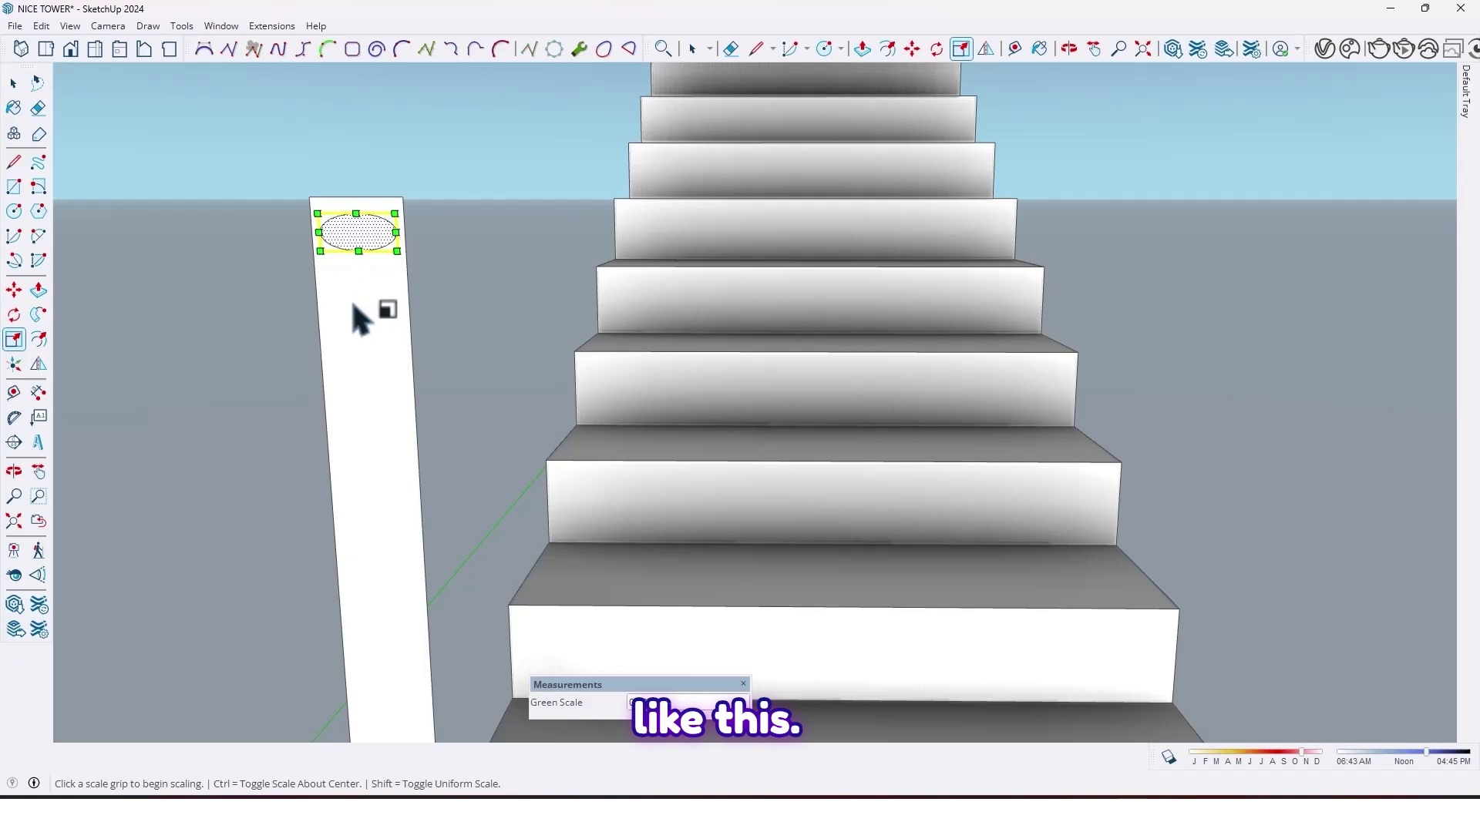
middle_drag(363, 314, 417, 259)
key(space)
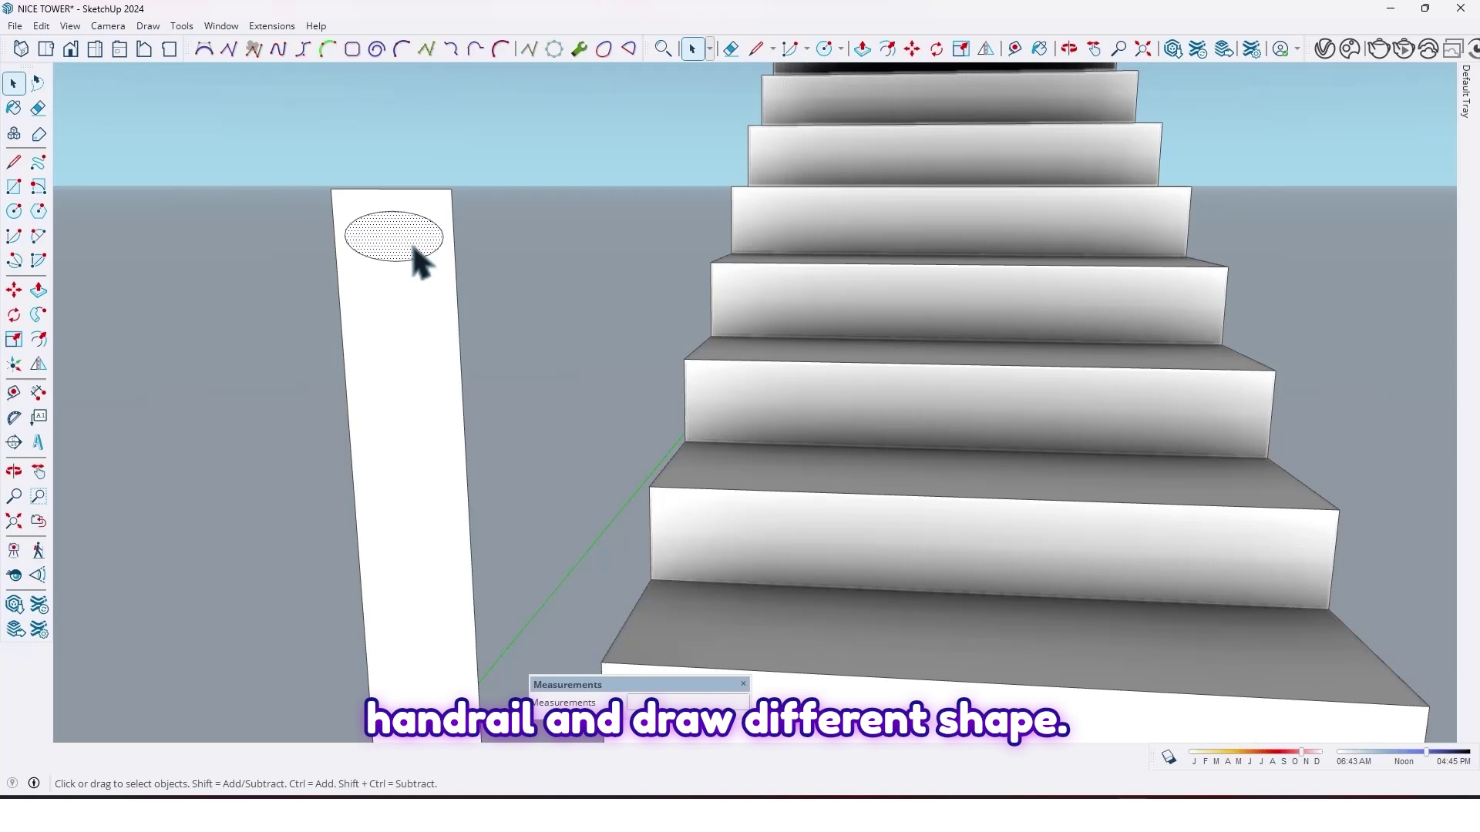
Draw a 1 cm radius circle on the rectangle, centered below the ellipse
middle_drag(416, 255, 443, 218)
key(c)
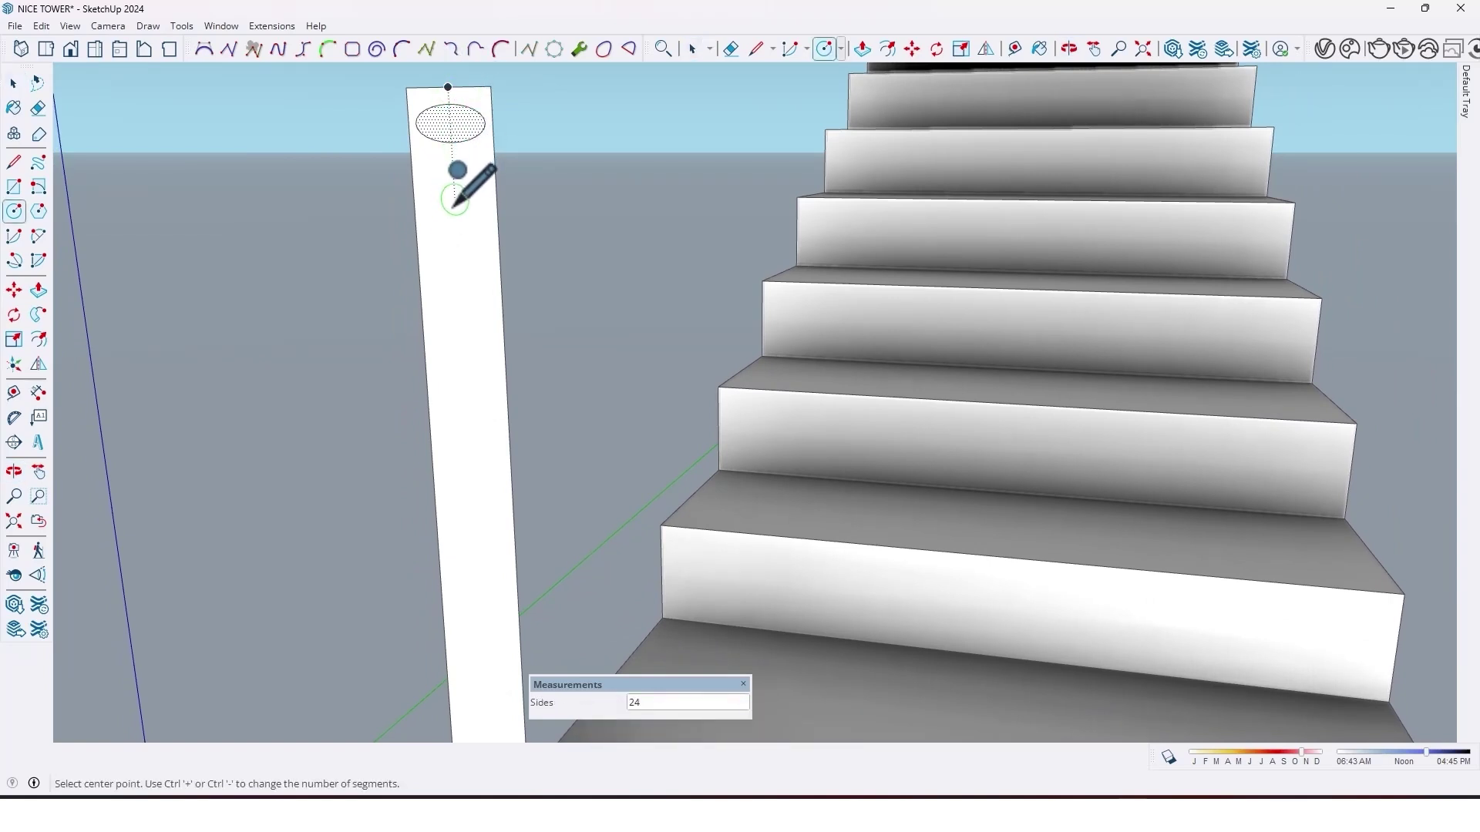
click(453, 247)
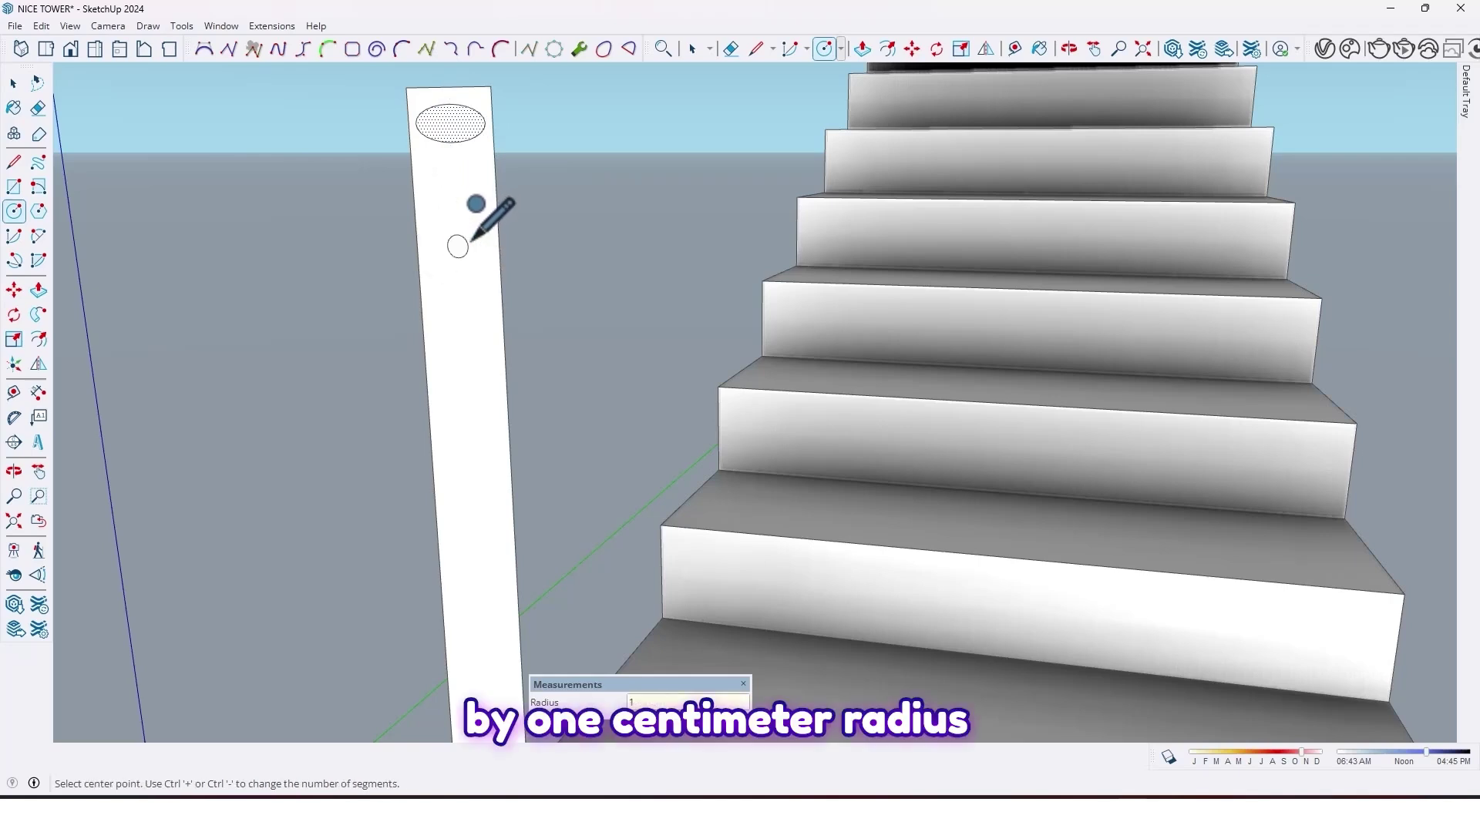
Copy the small circle about 41.5 cm straight down along the upright rectangle
scroll(458, 248, up, 2)
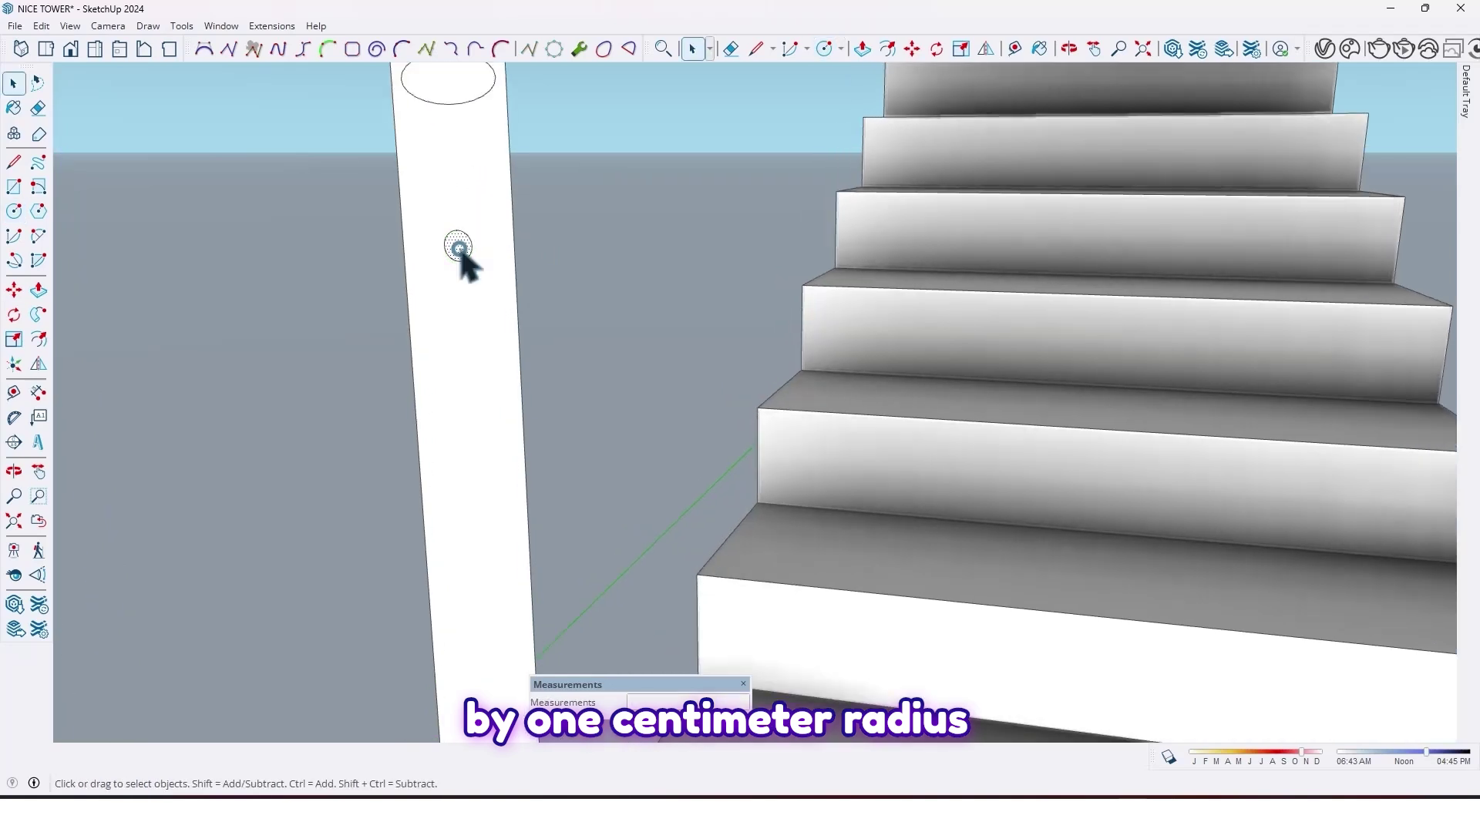
scroll(458, 249, down, 3)
key(m)
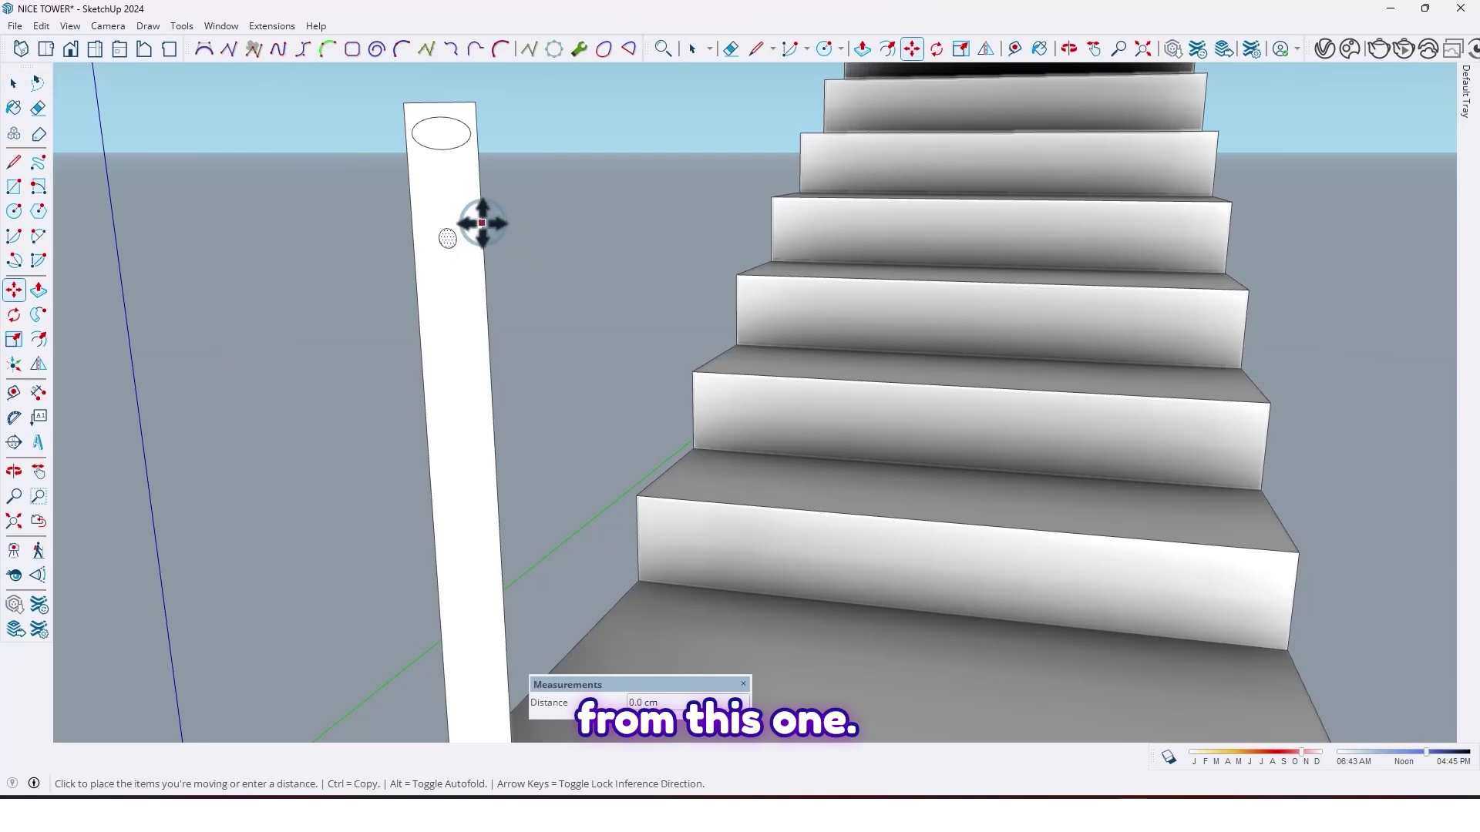
scroll(473, 347, down, 4)
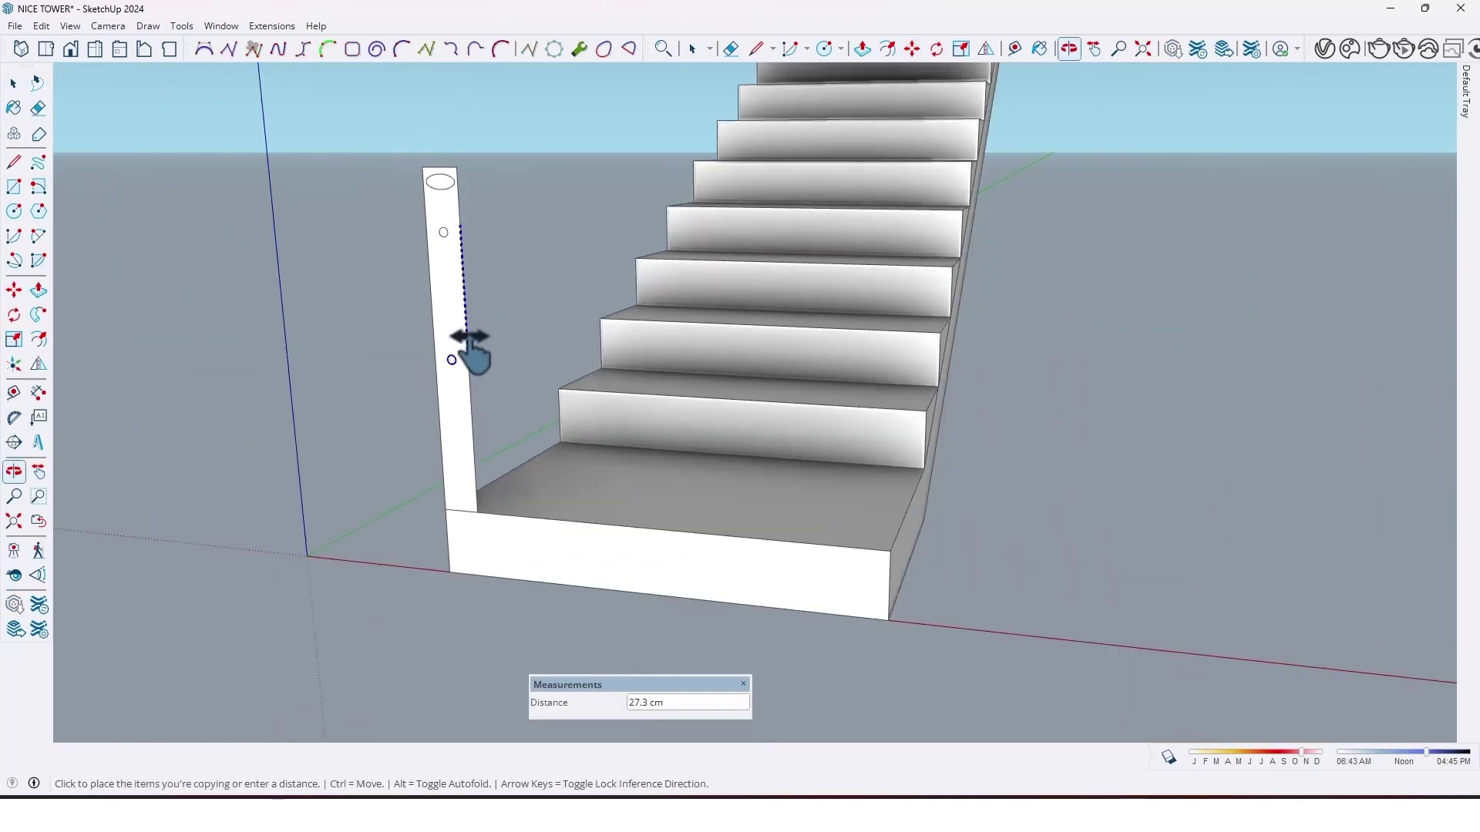
key(ctrl)
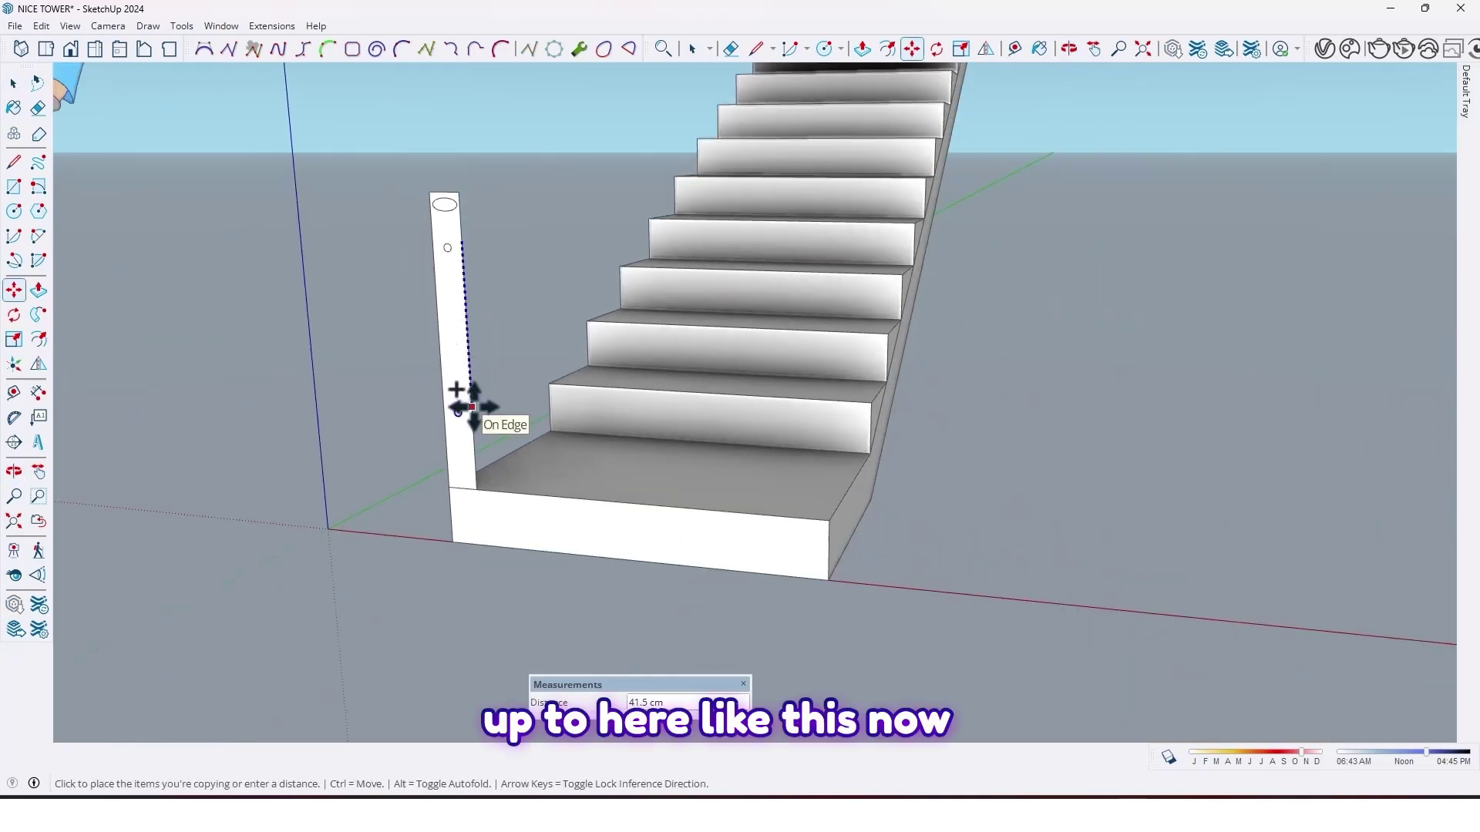
click(473, 404)
Divide the distance between the original and copied circles into four equal intervals, filling in the circles between
scroll(470, 330, up, 5)
scroll(471, 324, down, 3)
middle_drag(470, 324, 473, 327)
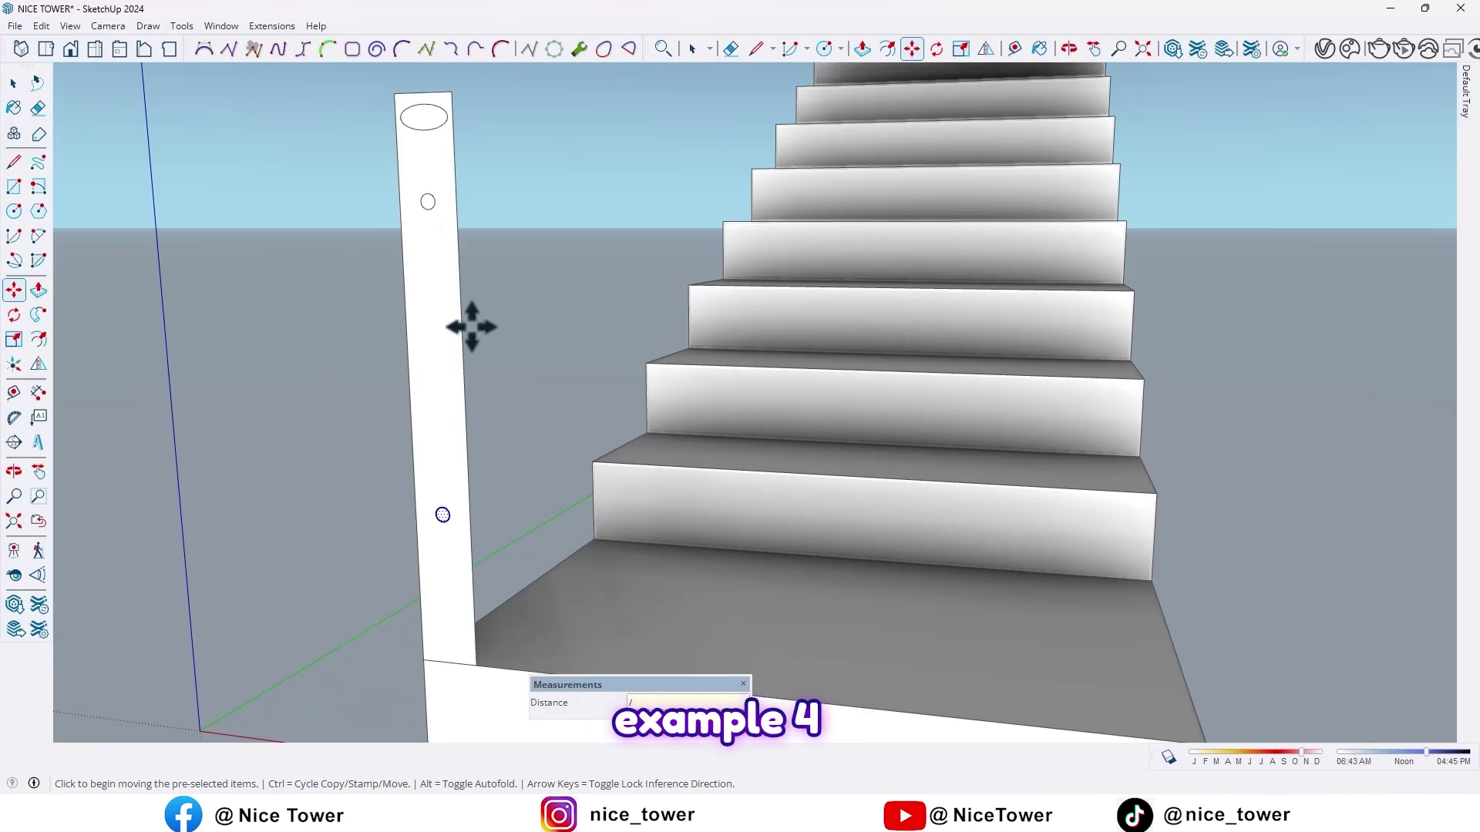
text(/4)
key(Return)
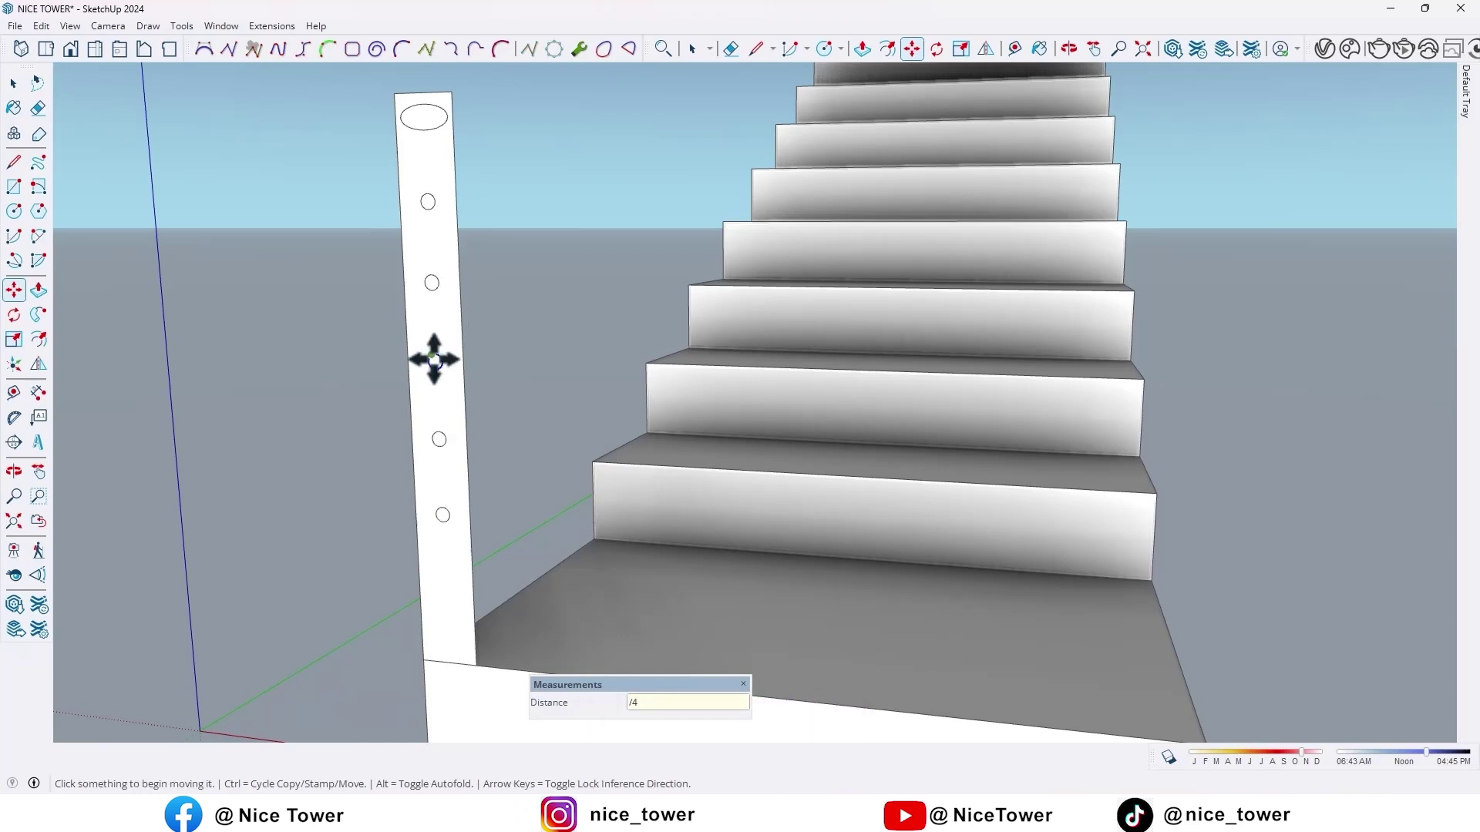
Stretch the middle small circle vertically about its center by a factor of about 2.6, forming a tall ellipse
scroll(430, 360, up, 4)
key(space)
click(436, 364)
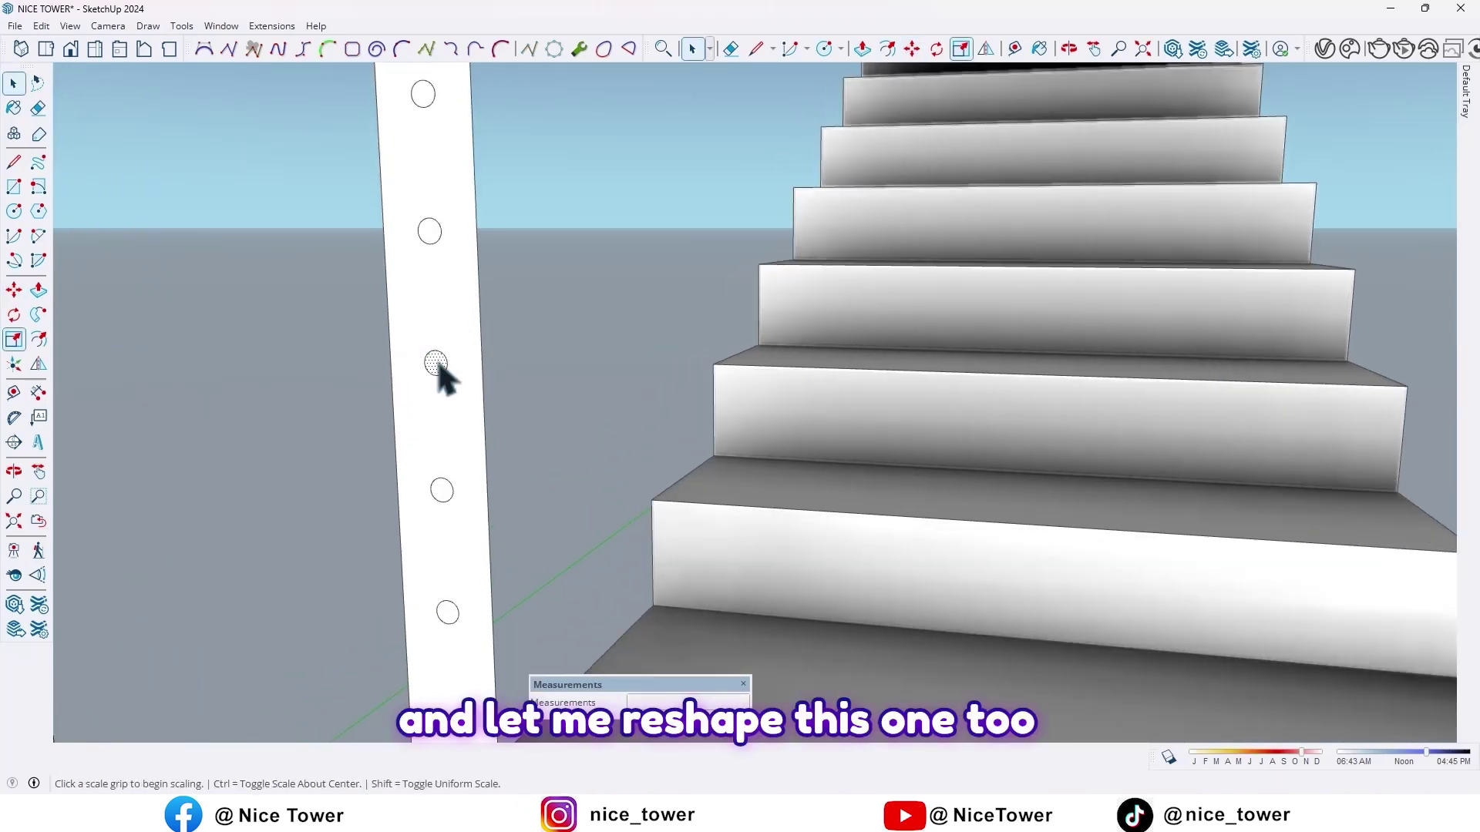
click(433, 356)
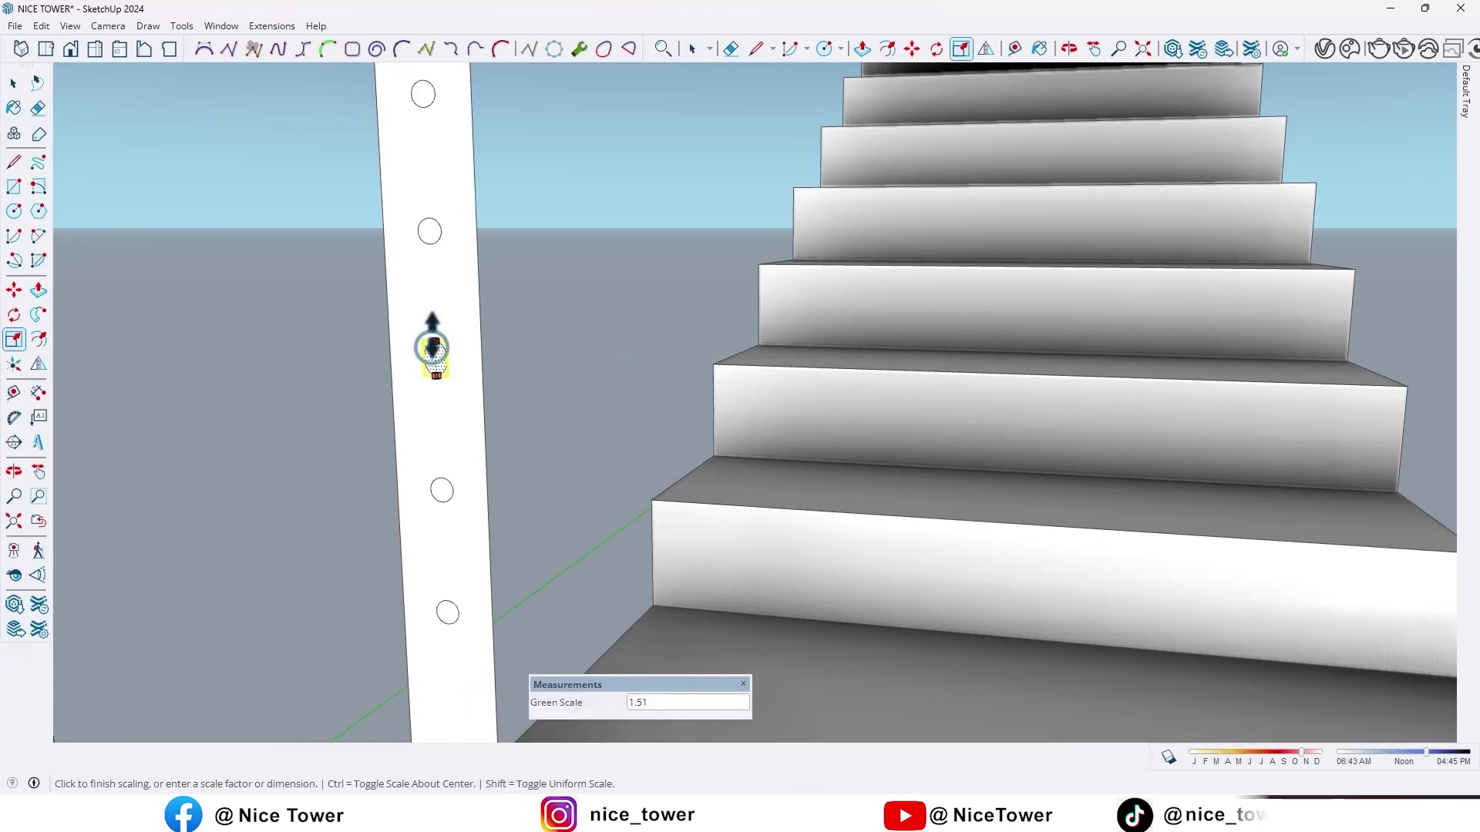
key(ctrl)
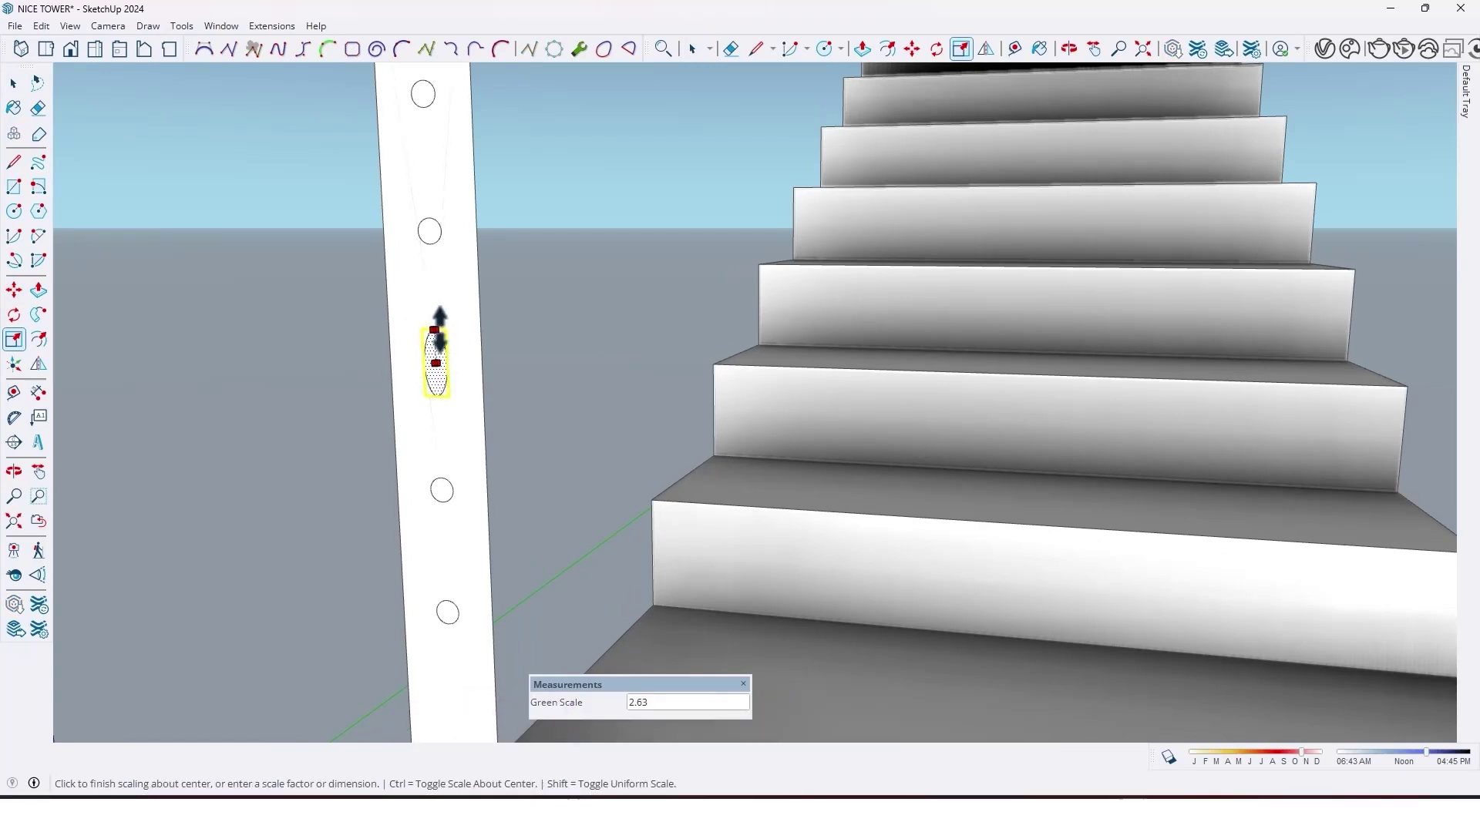
click(436, 333)
key(space)
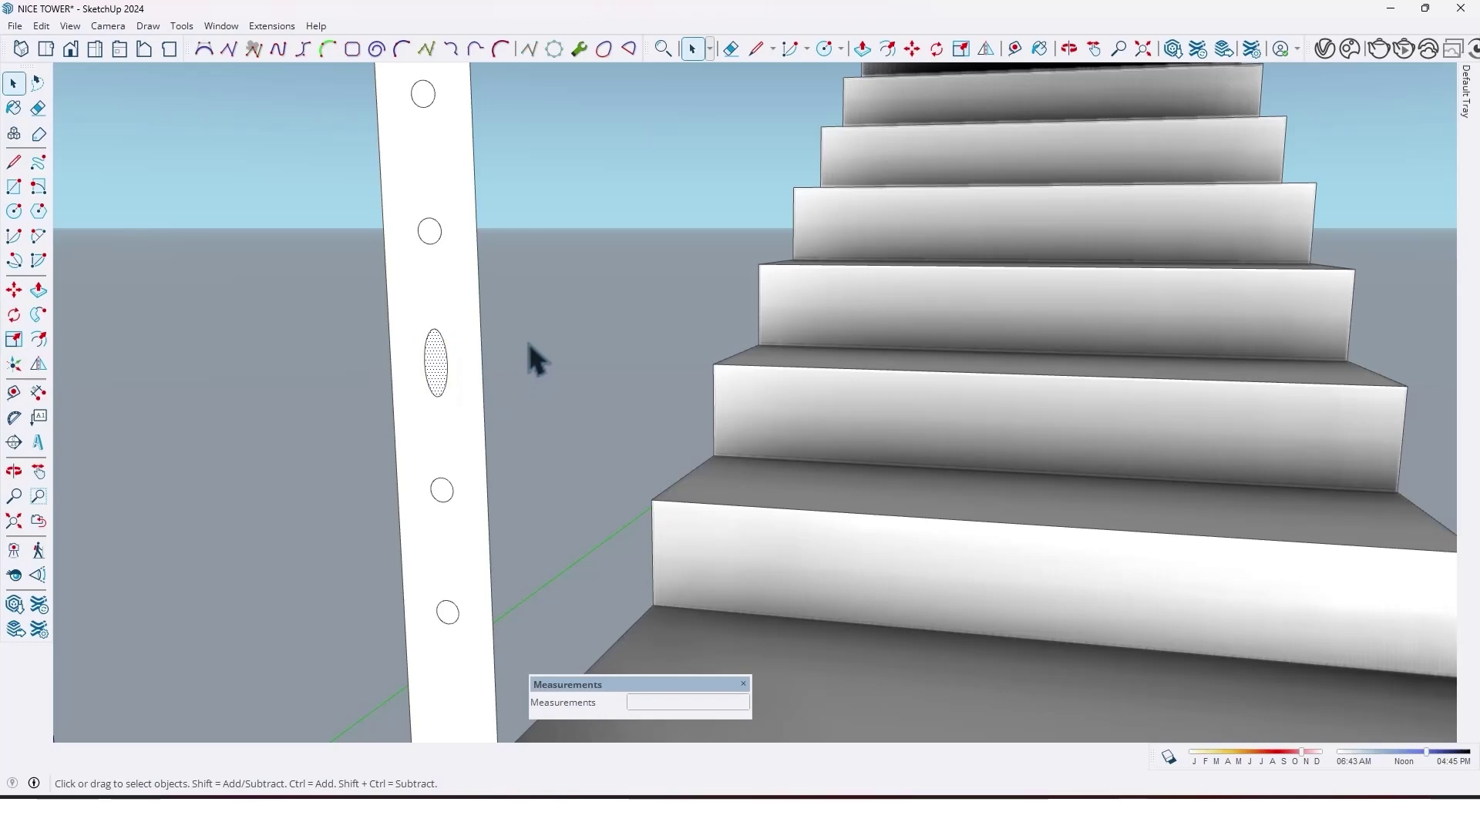
Copy the upright profile strip with its circles from its bottom corner to the opposite front corner of the bottom step
scroll(529, 345, down, 4)
middle_drag(529, 345, 498, 340)
scroll(498, 340, up, 1)
scroll(499, 340, down, 4)
scroll(489, 316, up, 3)
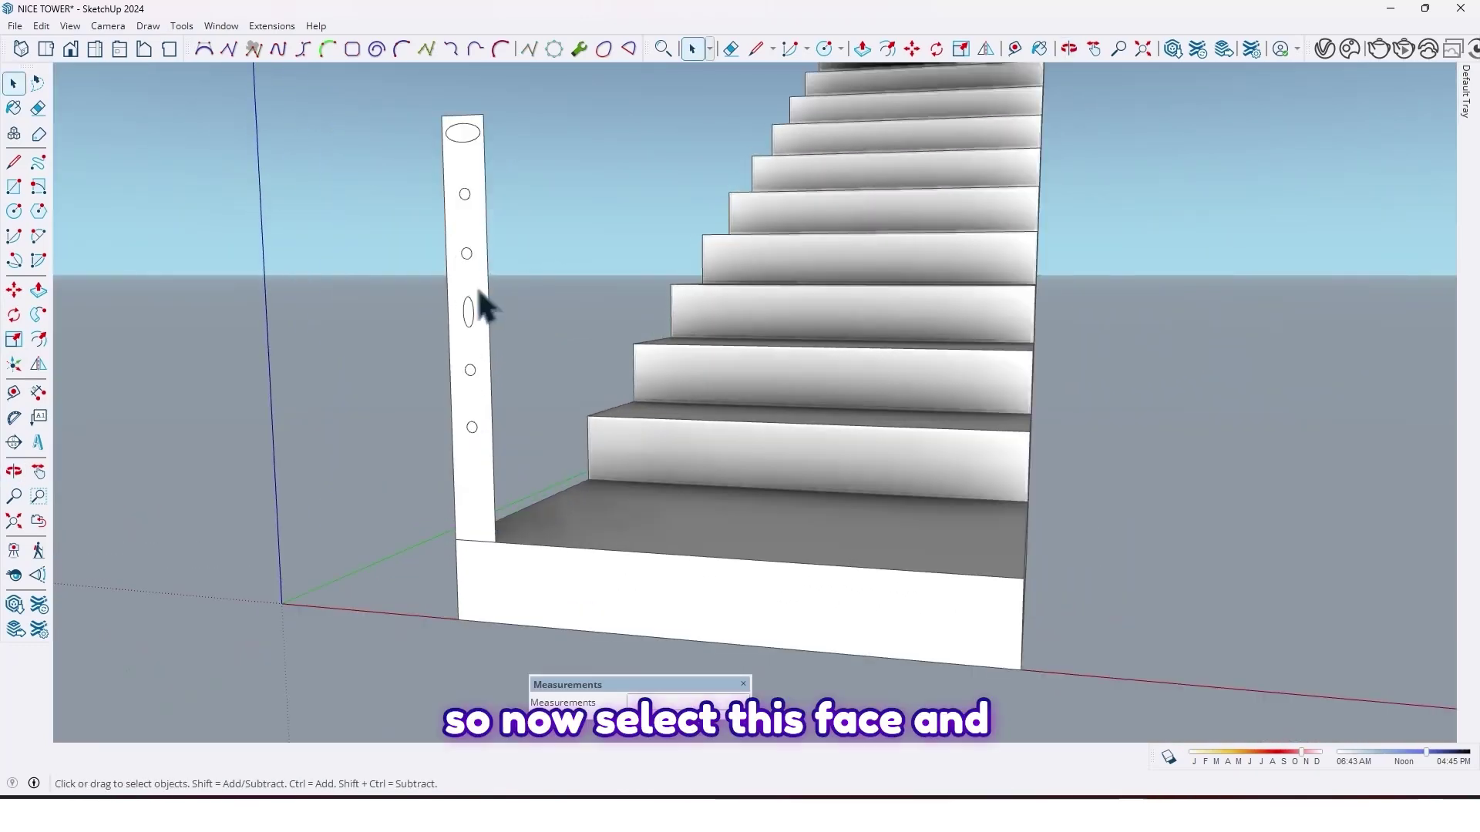
click(479, 291)
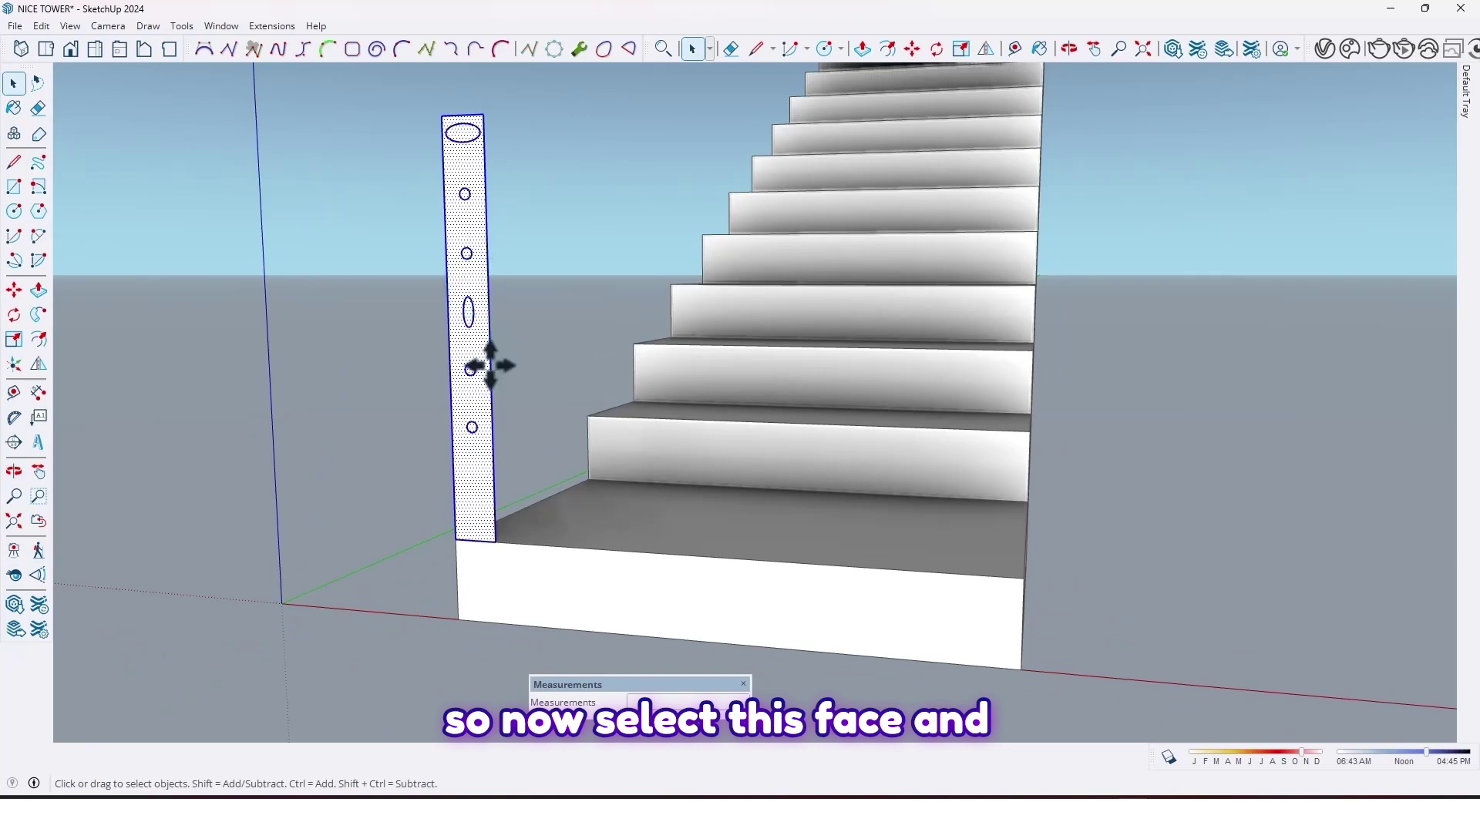
key(m)
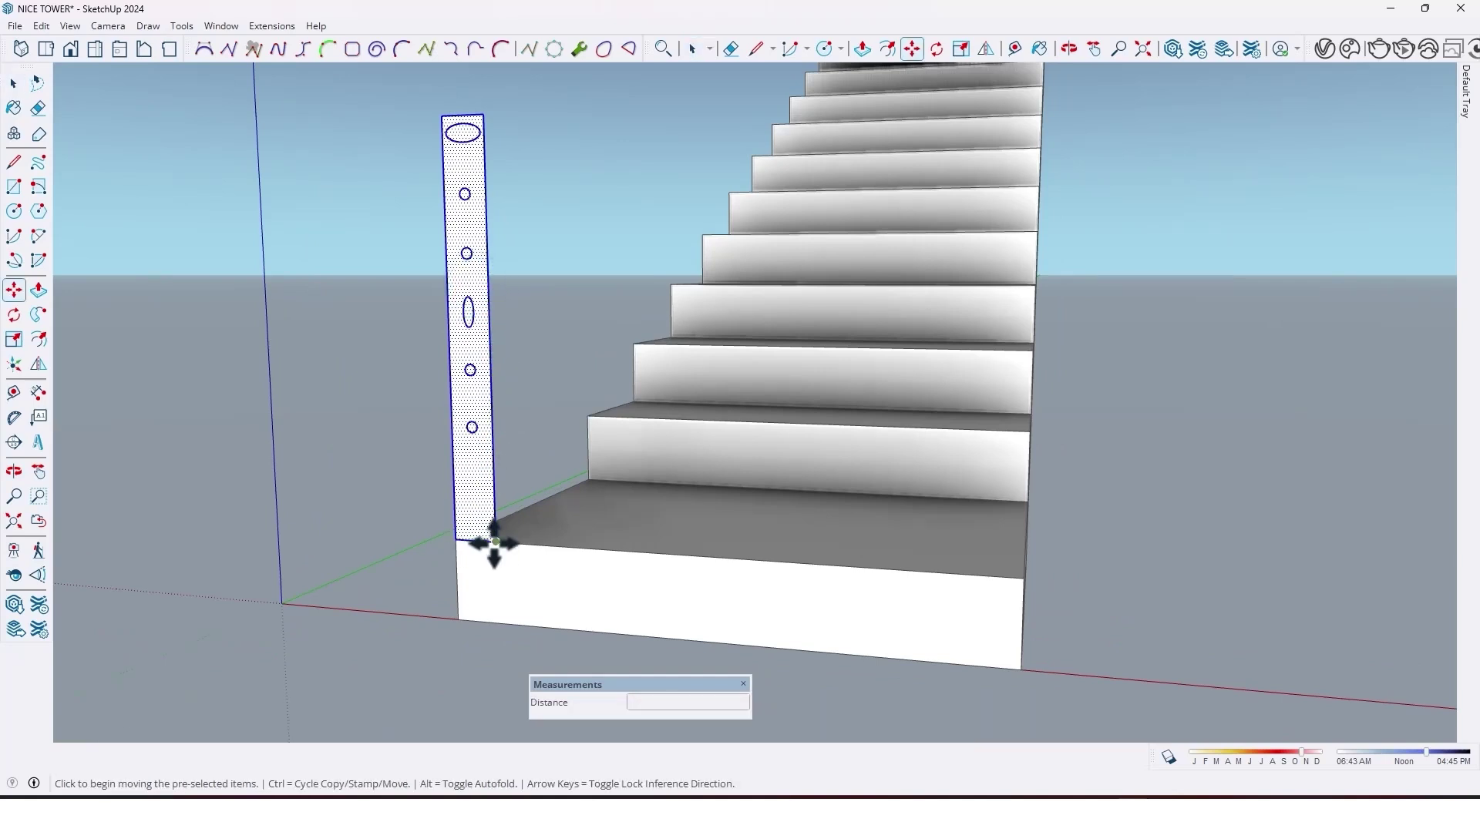
click(494, 544)
key(ctrl)
scroll(570, 528, down, 2)
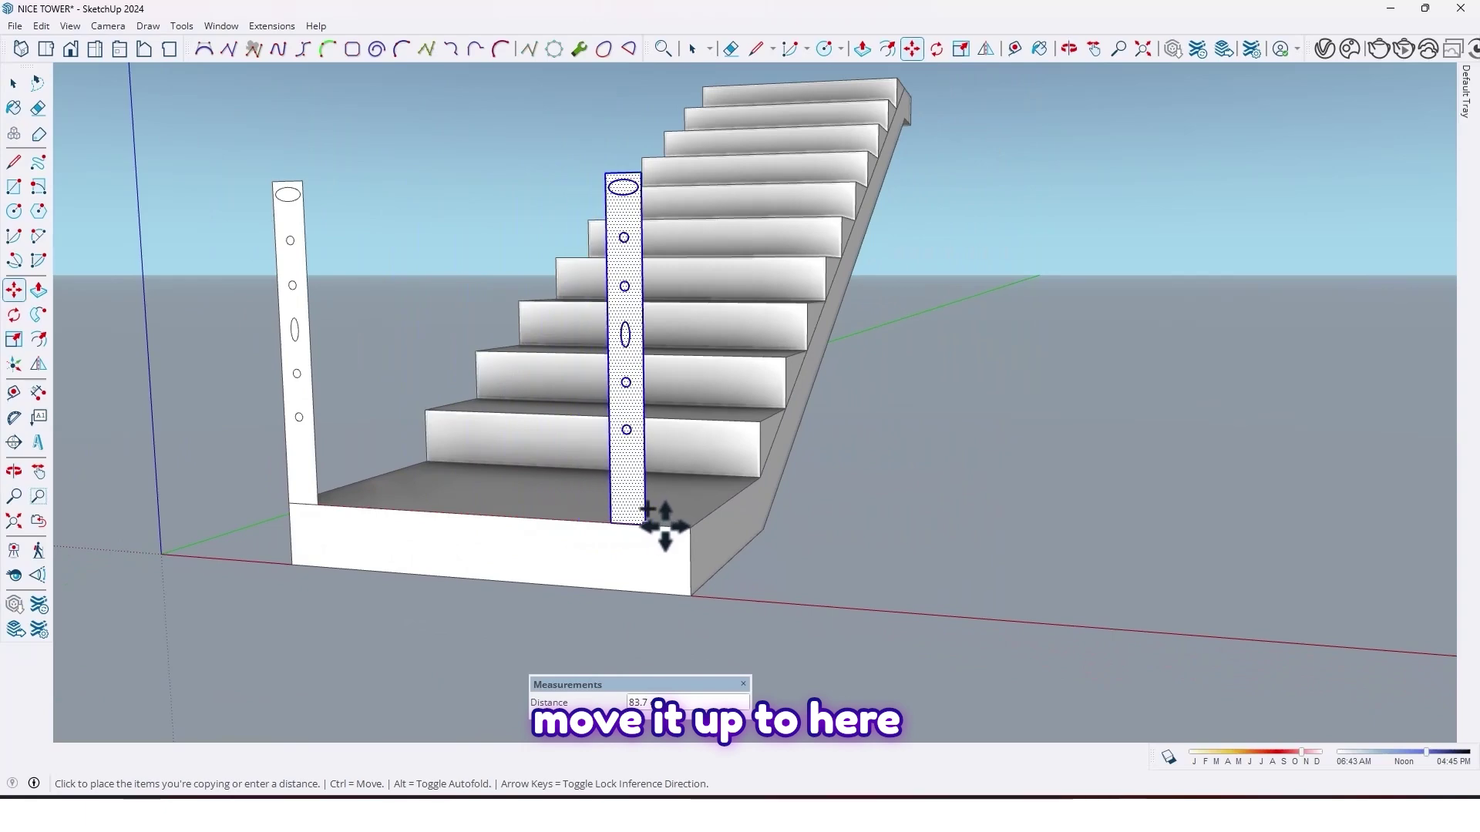
click(689, 527)
Sweep the copied profile strip with Follow Me along the stair's outer side edges, from the front corner to the top landing
scroll(626, 497, down, 3)
middle_drag(626, 494, 481, 513)
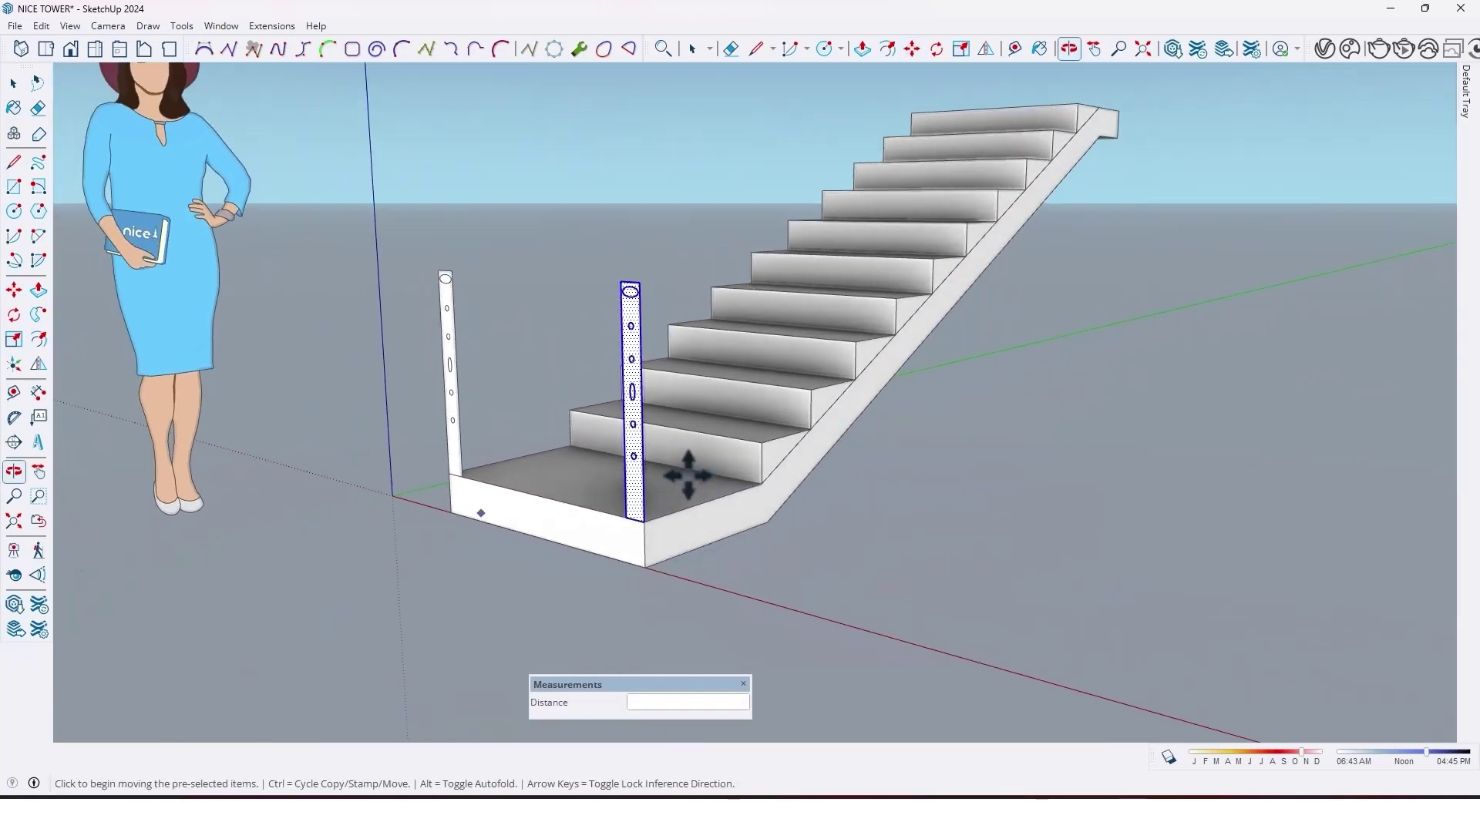
mouse_move(688, 474)
middle_down()
mouse_move(763, 486)
mouse_move(678, 499)
middle_up()
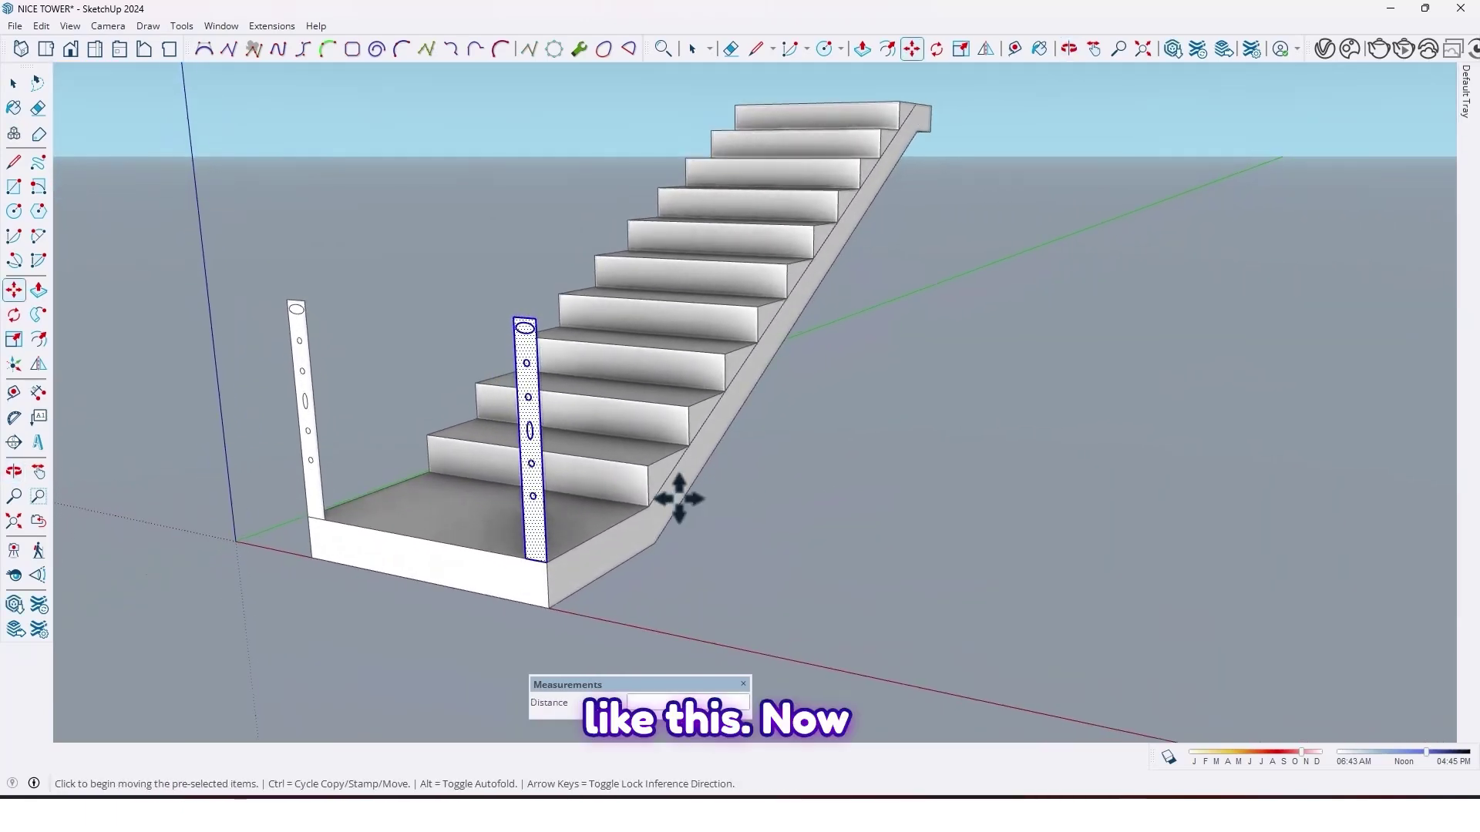
key(space)
click(639, 512)
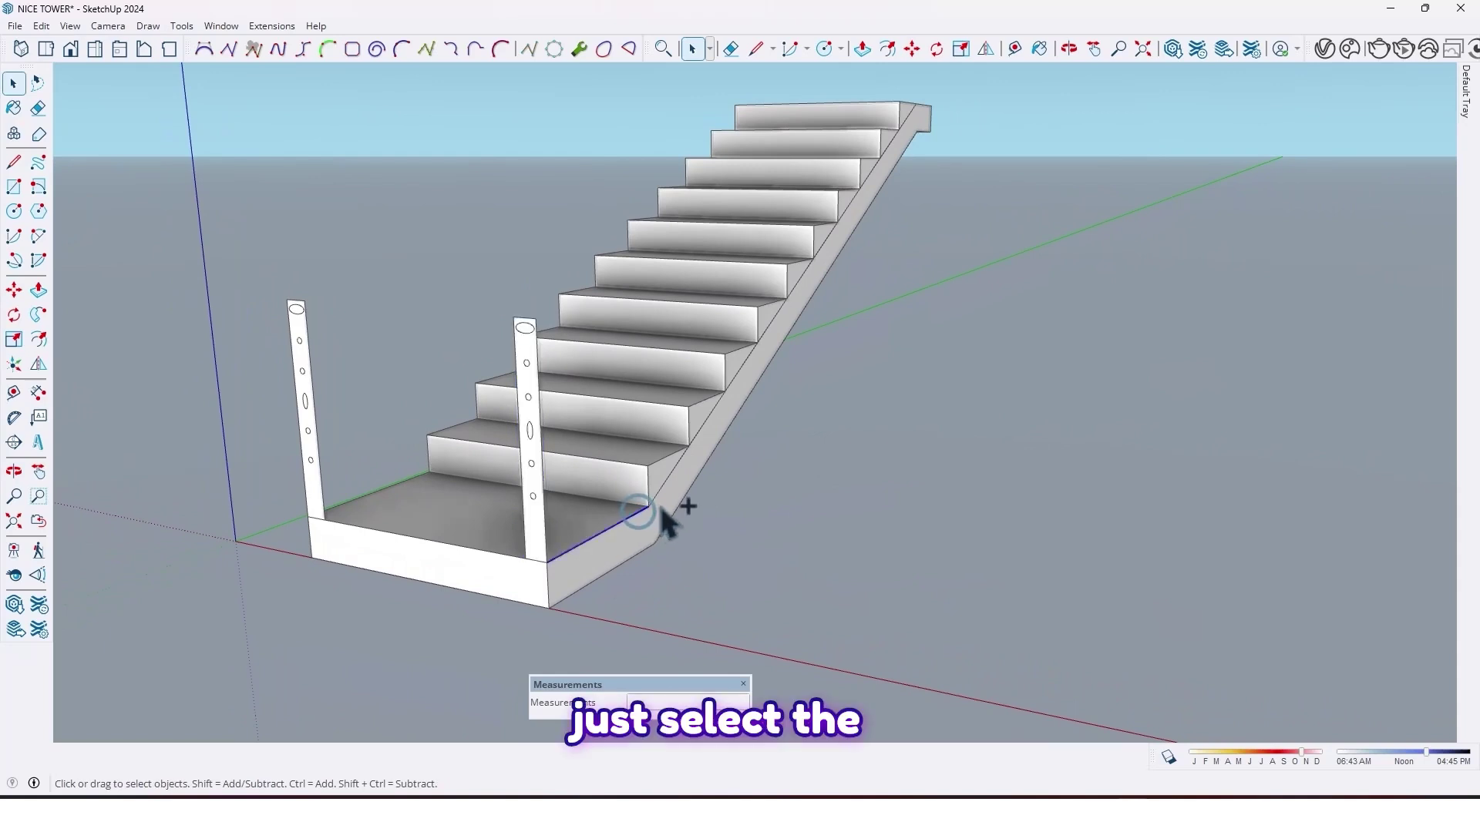
mouse_move(713, 355)
middle_down()
mouse_move(793, 231)
mouse_move(736, 388)
mouse_move(609, 493)
mouse_move(698, 359)
middle_up()
scroll(806, 245, up, 3)
ctrl+click(811, 217)
scroll(806, 223, down, 5)
scroll(608, 493, up, 3)
scroll(609, 494, down, 2)
scroll(699, 359, down, 2)
shift+middle_drag(678, 360, 636, 349)
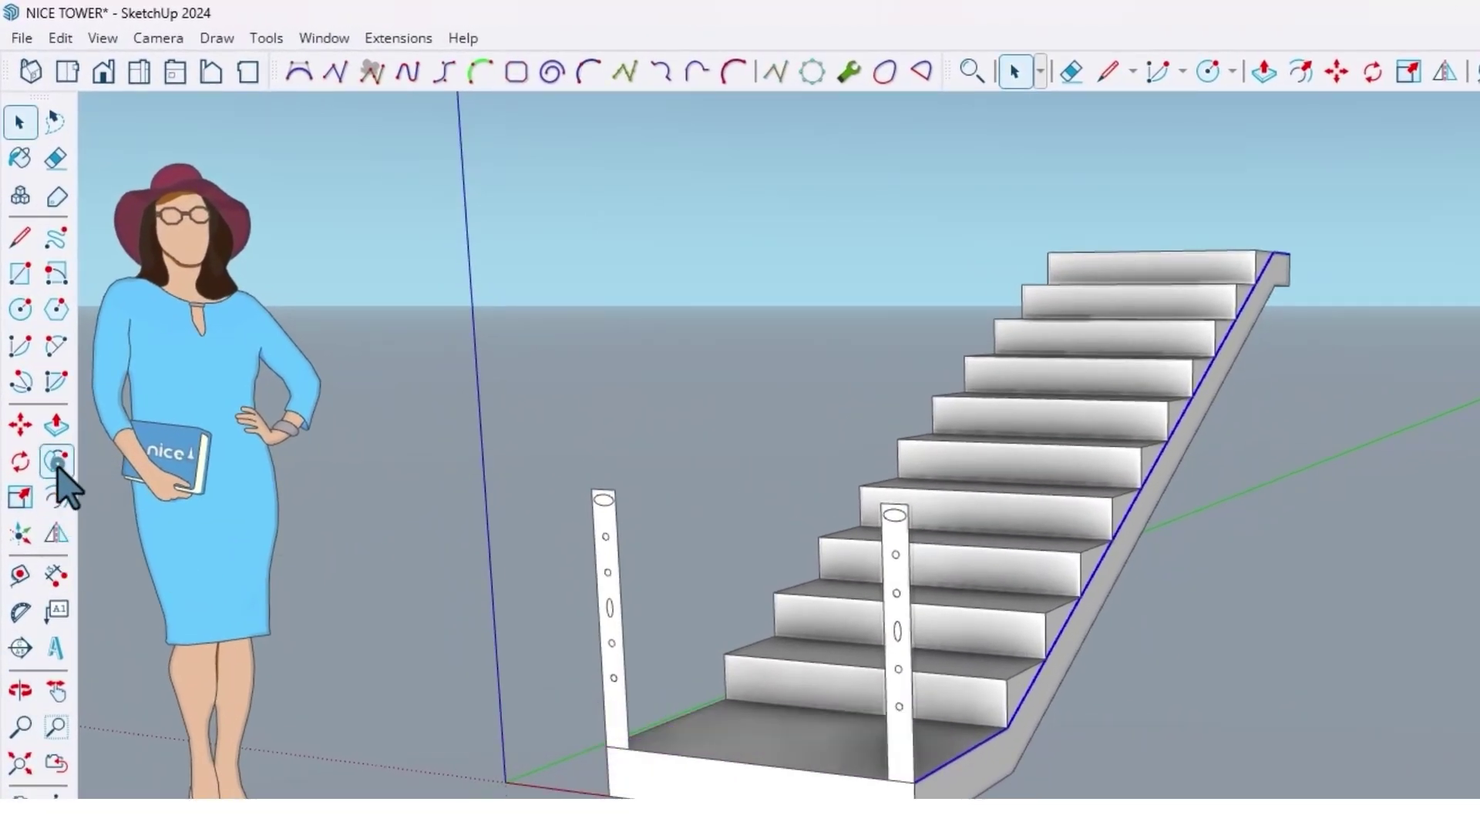
click(57, 465)
middle_drag(887, 618, 933, 605)
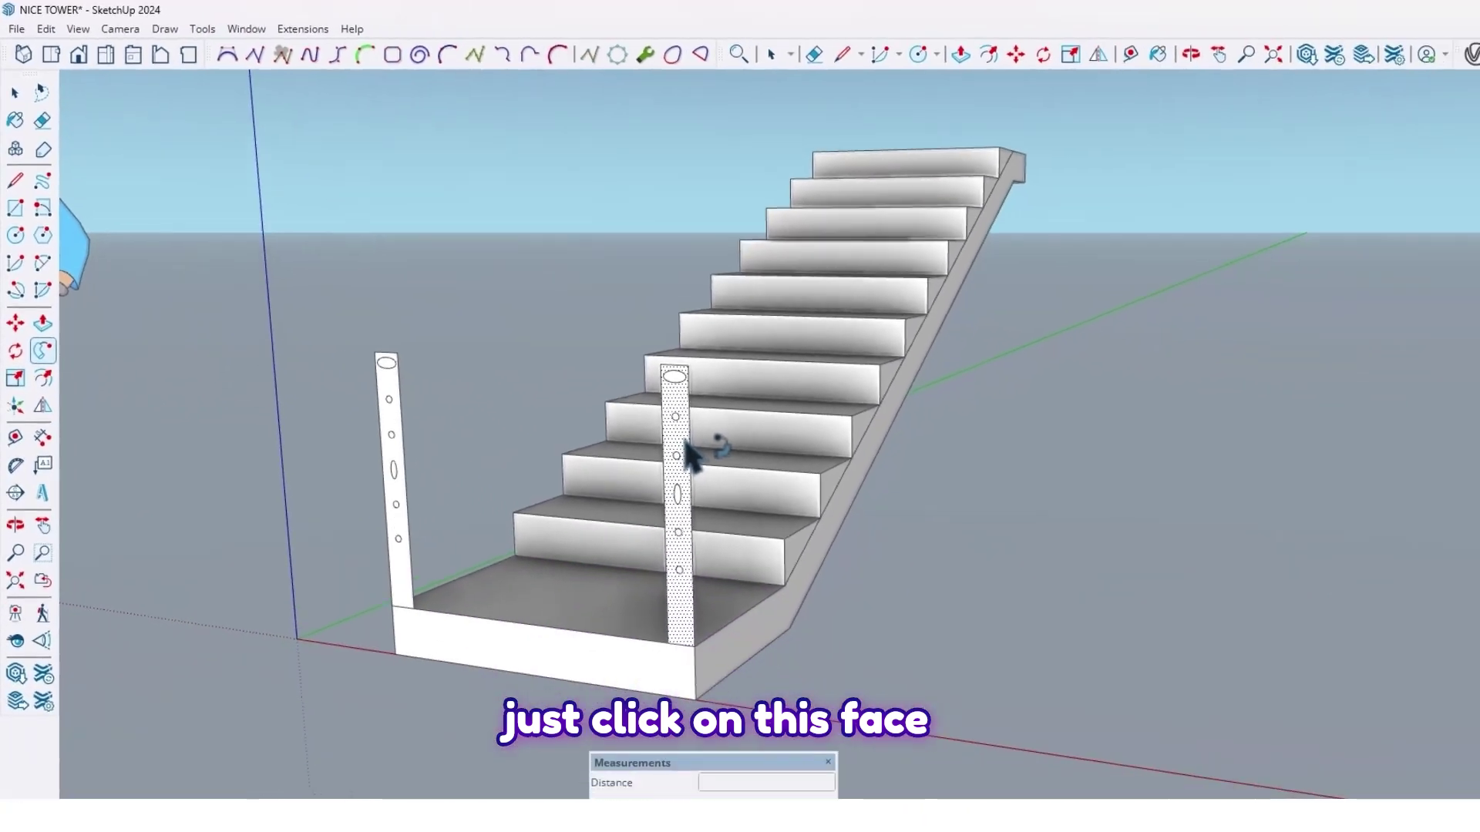
click(685, 446)
Erase the outer edges at the lower and upper ends of the swept block to expose the rails inside
middle_drag(628, 404, 584, 389)
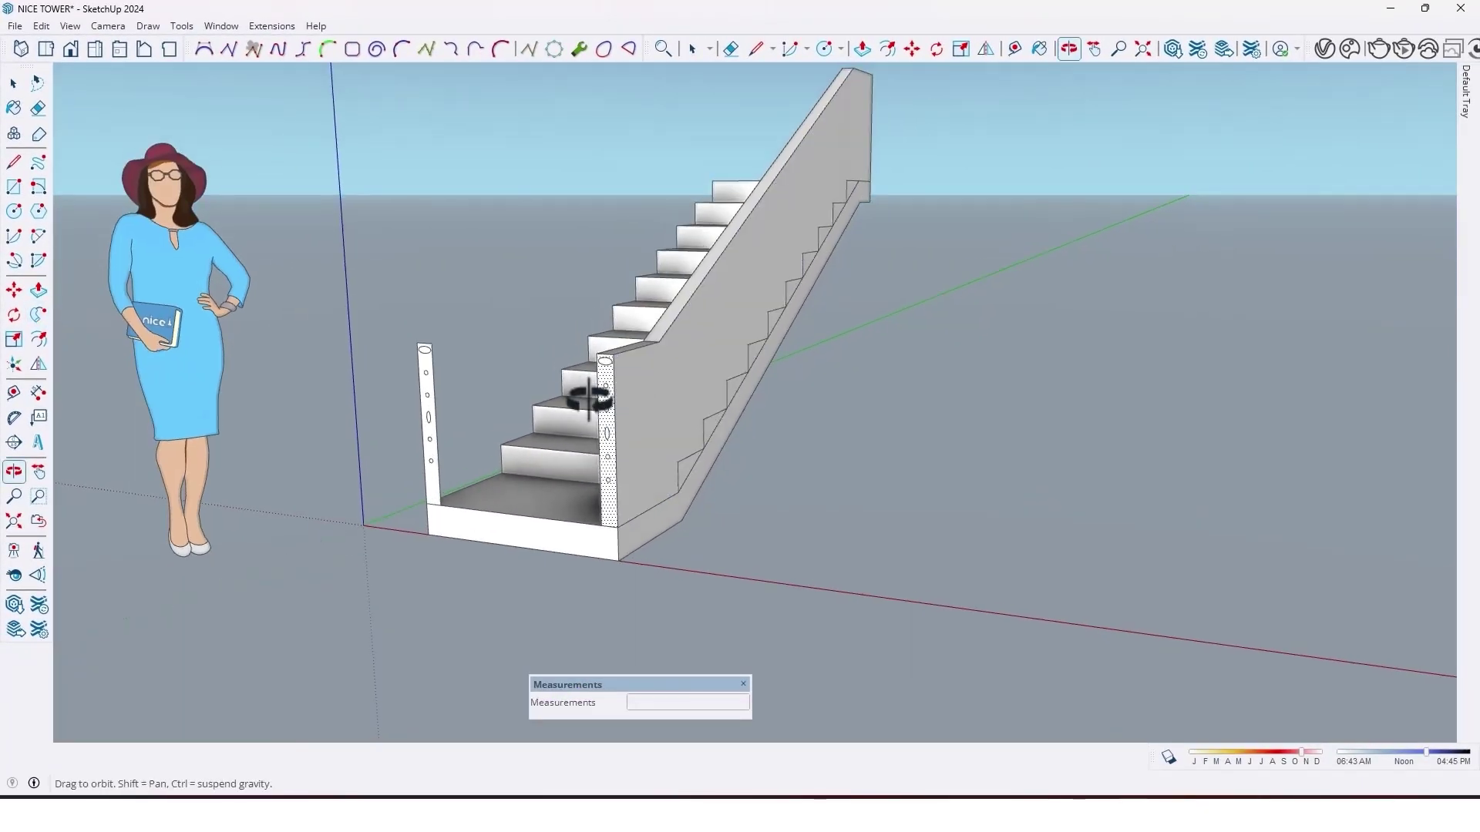
scroll(618, 416, up, 2)
scroll(592, 370, down, 1)
scroll(584, 397, up, 2)
key(e)
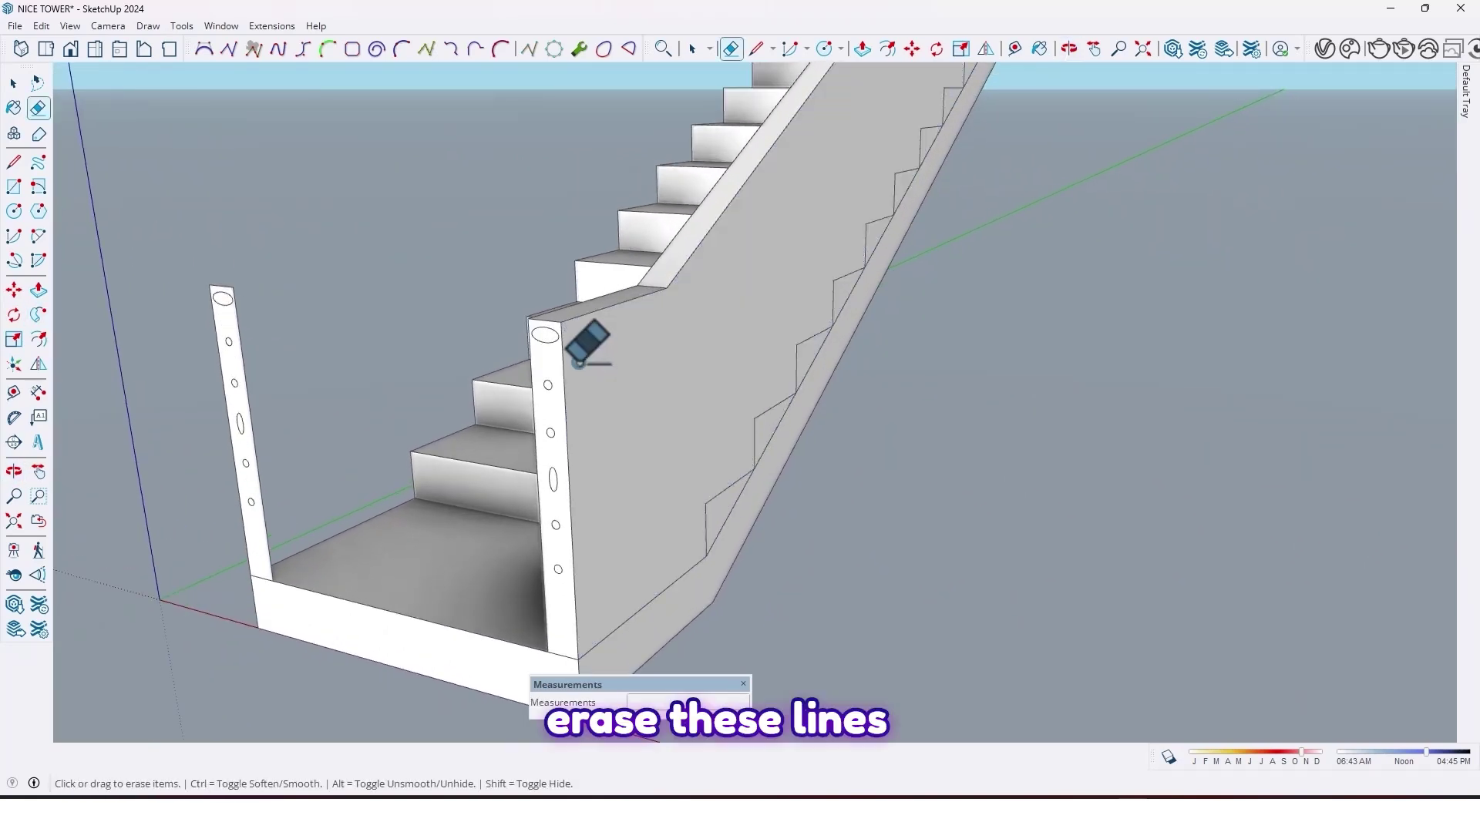
click(562, 368)
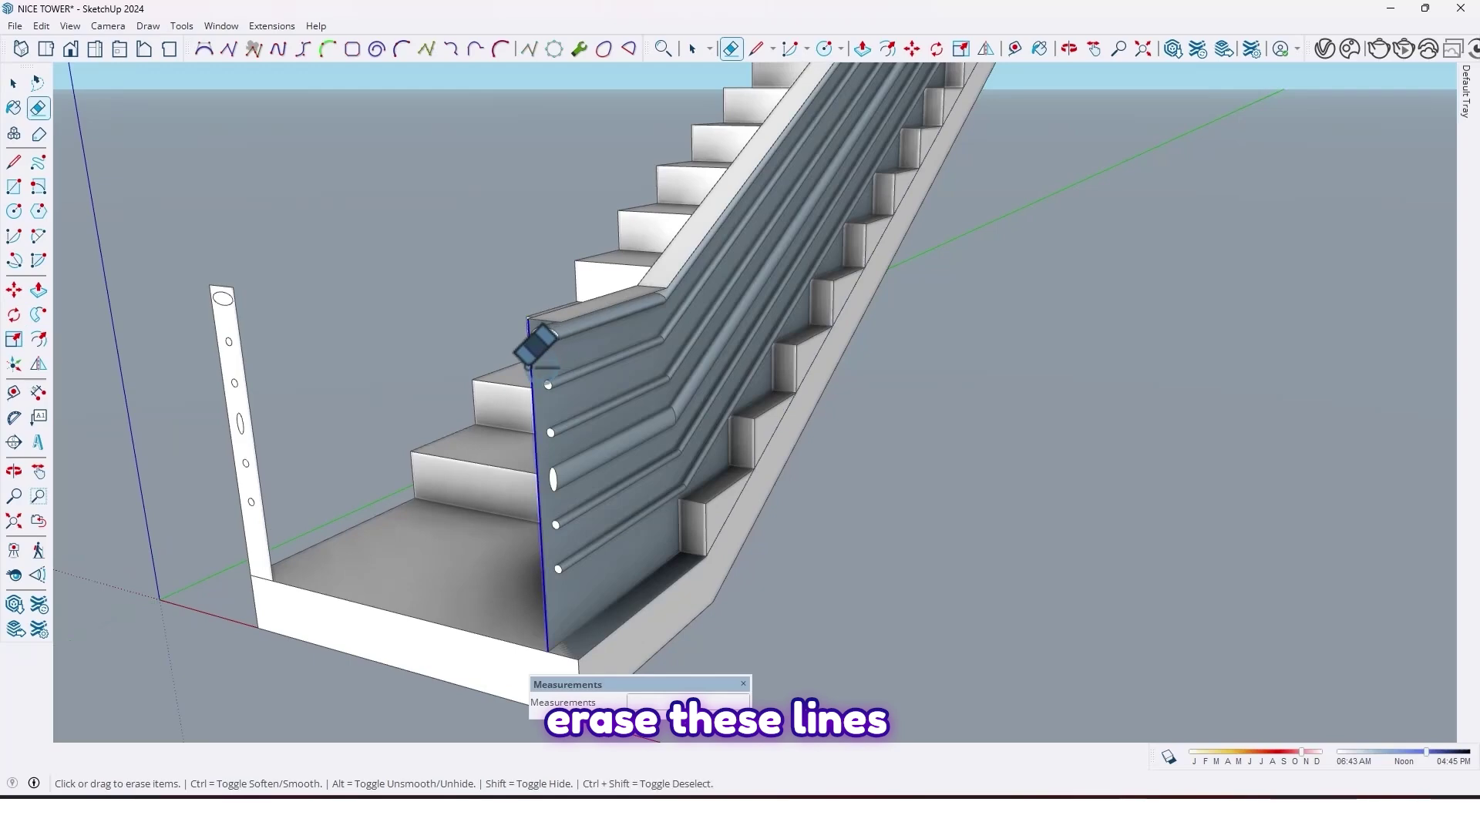
middle_drag(531, 351, 732, 174)
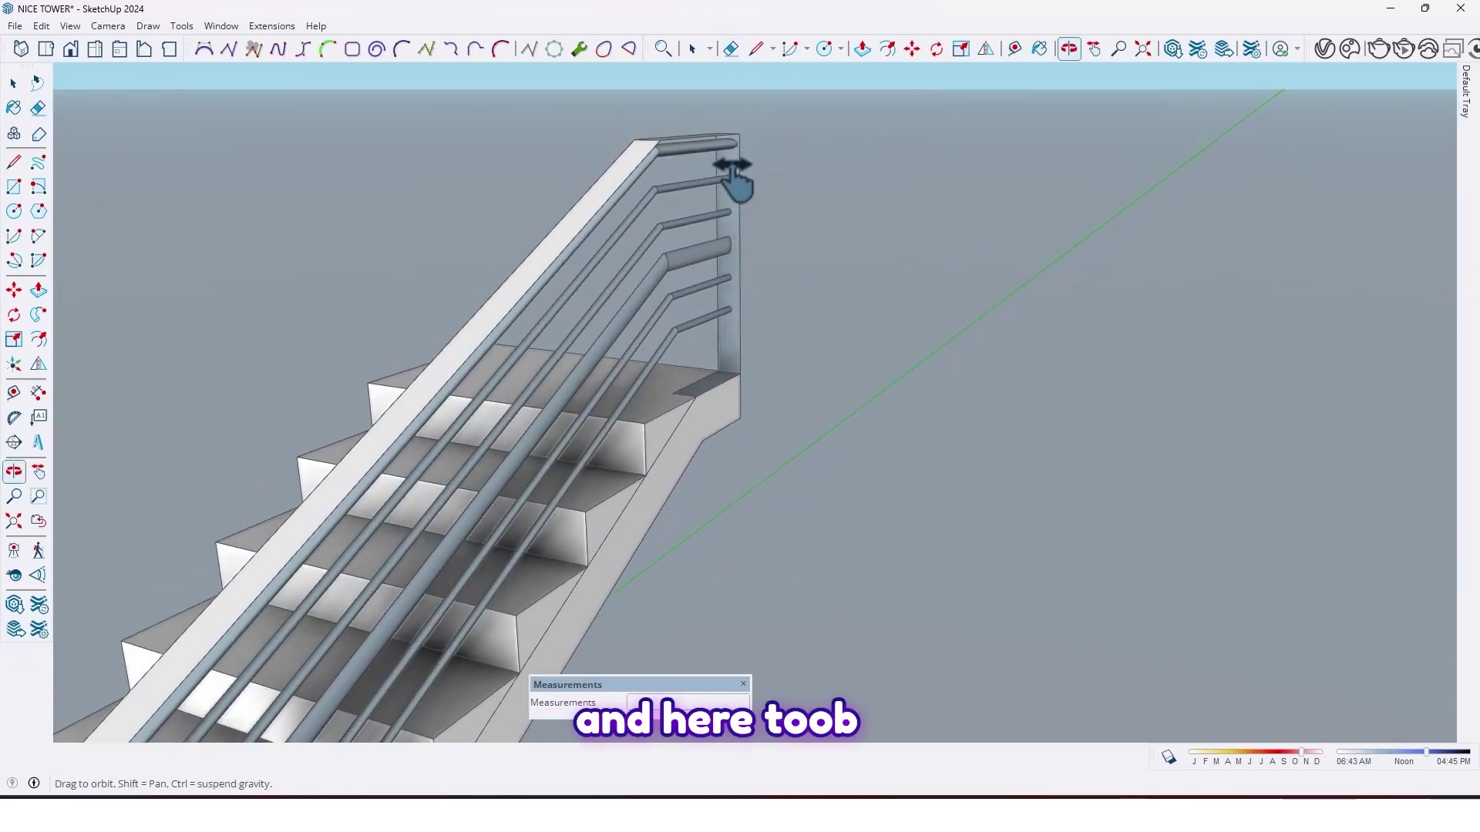
scroll(733, 175, up, 3)
scroll(684, 176, down, 5)
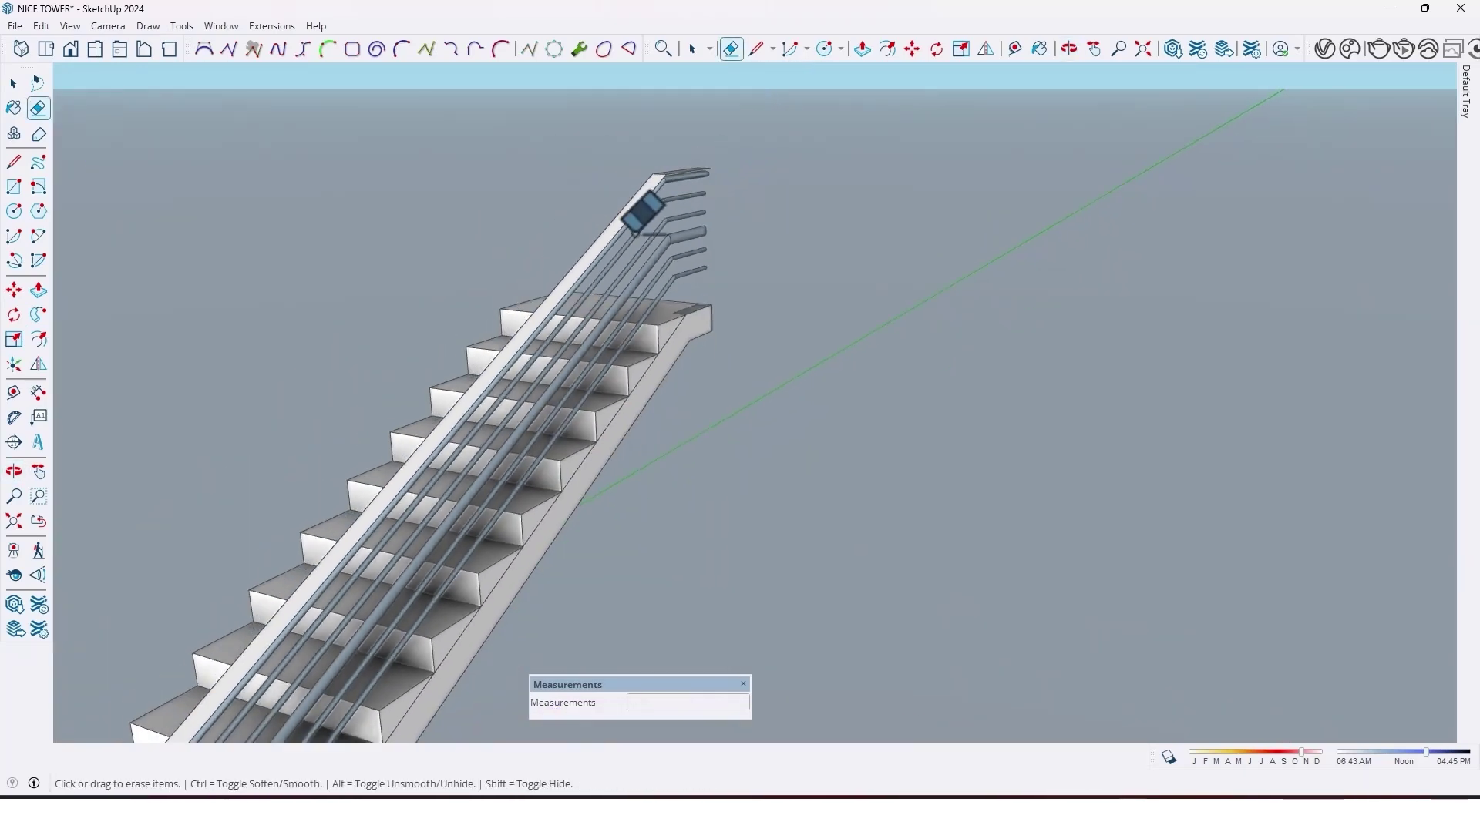
Delete the leftover flat strip running above the top rail
click(584, 263)
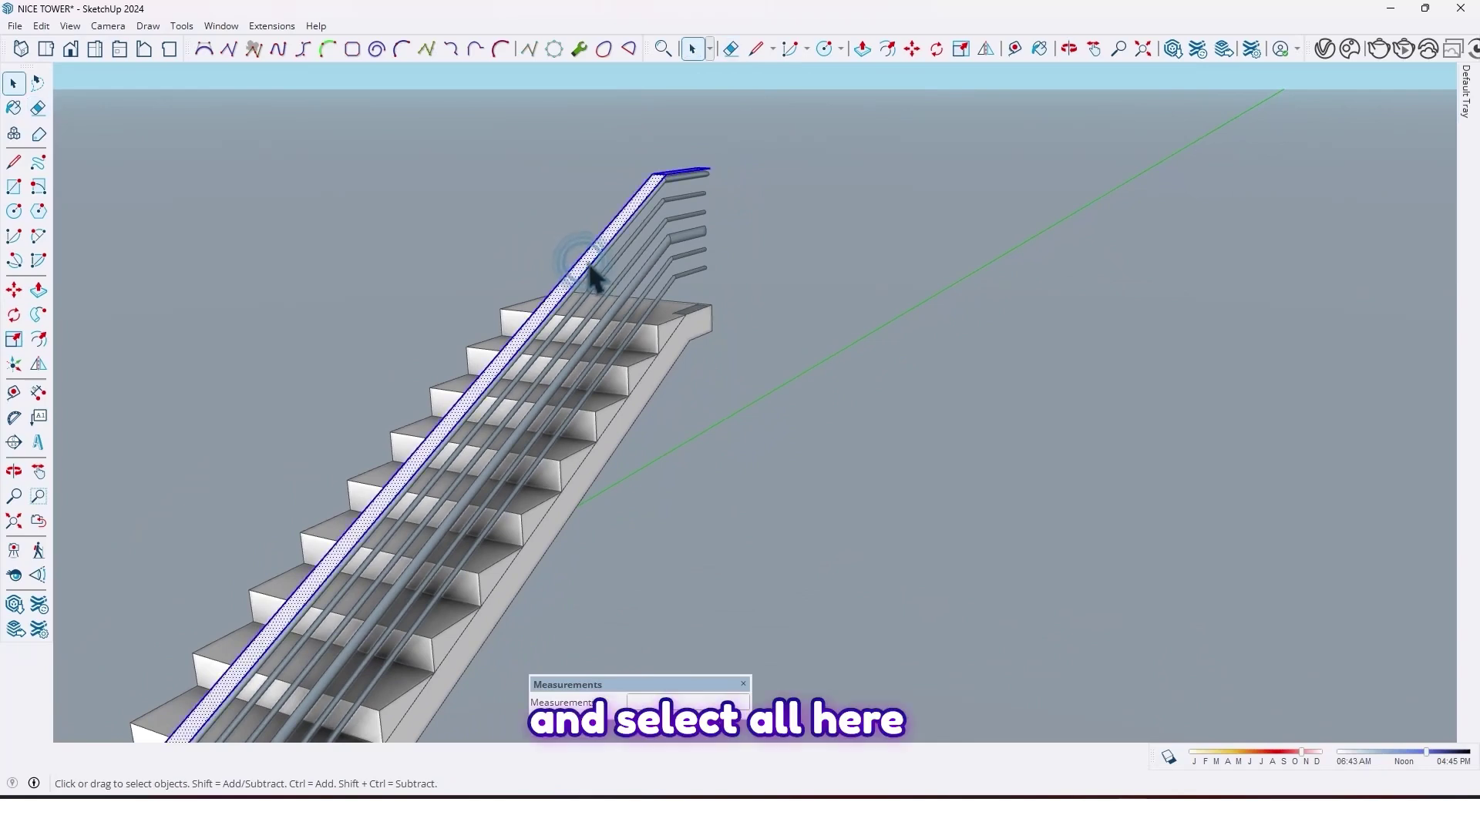
scroll(592, 273, down, 2)
scroll(512, 519, up, 2)
key(Delete)
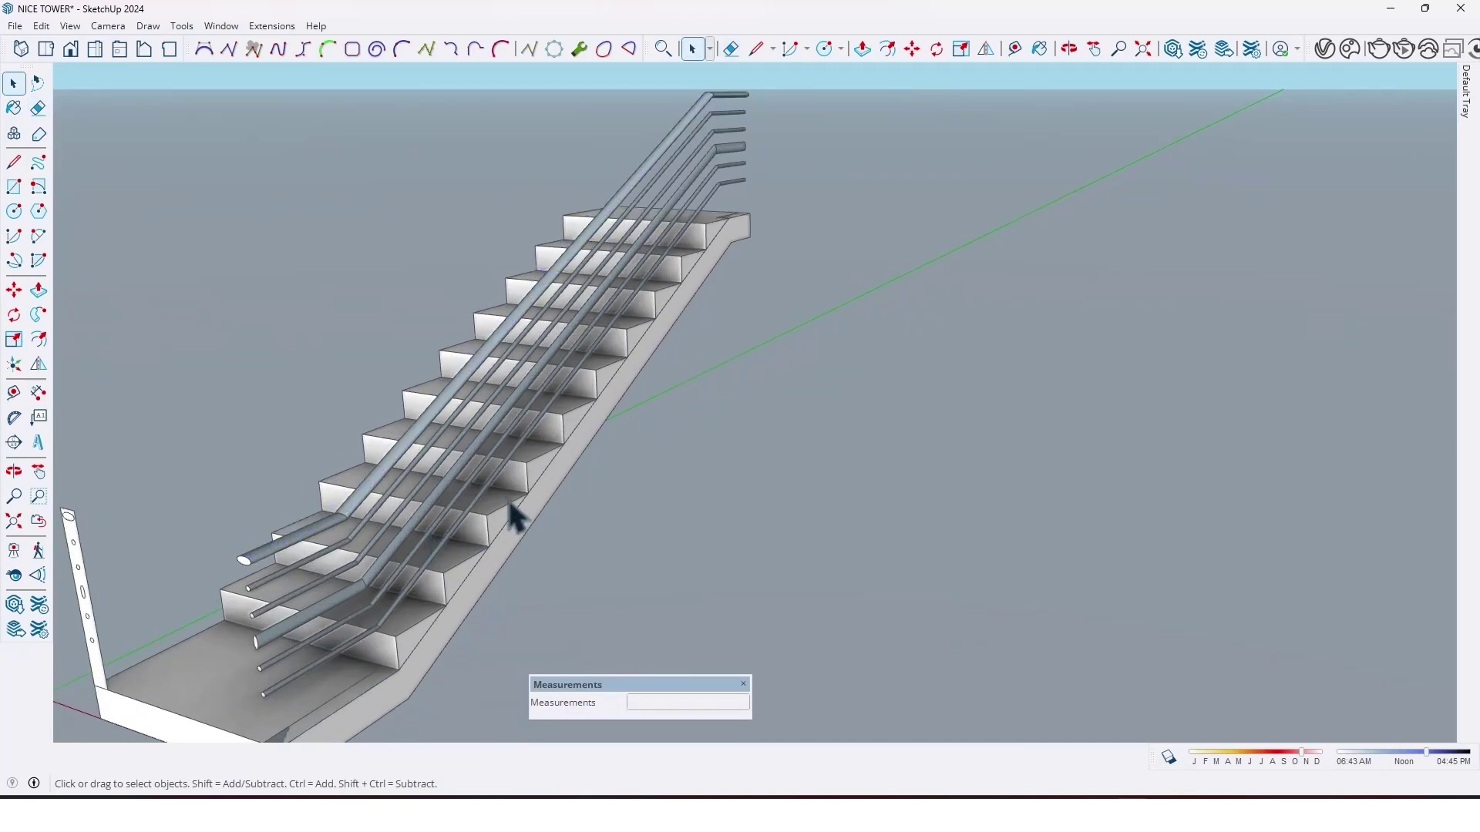
Remove the leftover strip of swept faces lying along the side of the steps beneath the rails
scroll(519, 493, down, 3)
scroll(406, 596, up, 3)
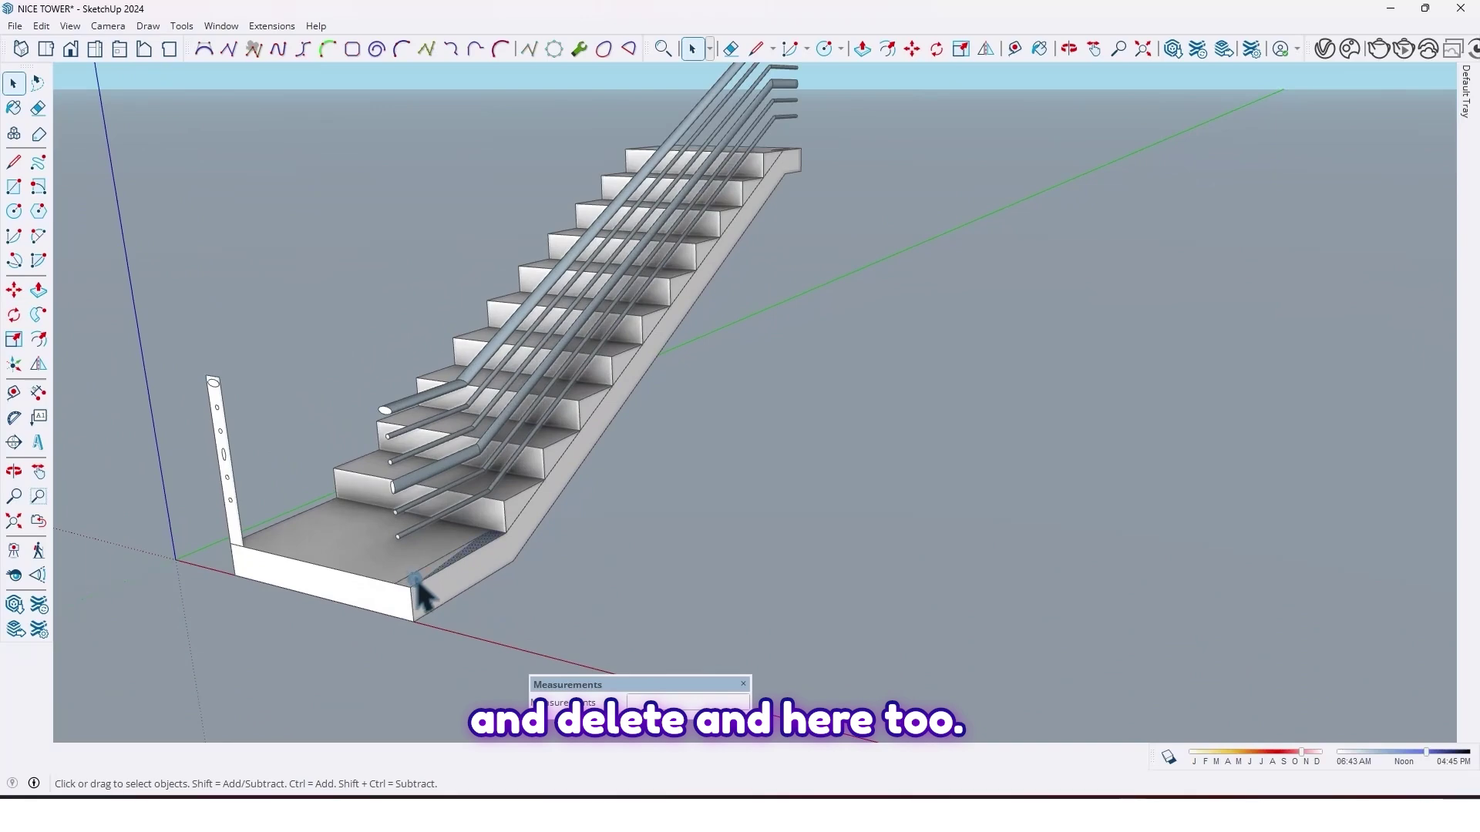
click(415, 581)
middle_drag(434, 594, 510, 357)
scroll(510, 357, up, 2)
middle_drag(500, 455, 715, 449)
drag(716, 449, 650, 454)
key(space)
Reverse the faces of all the handrail tubes
middle_drag(651, 450, 631, 331)
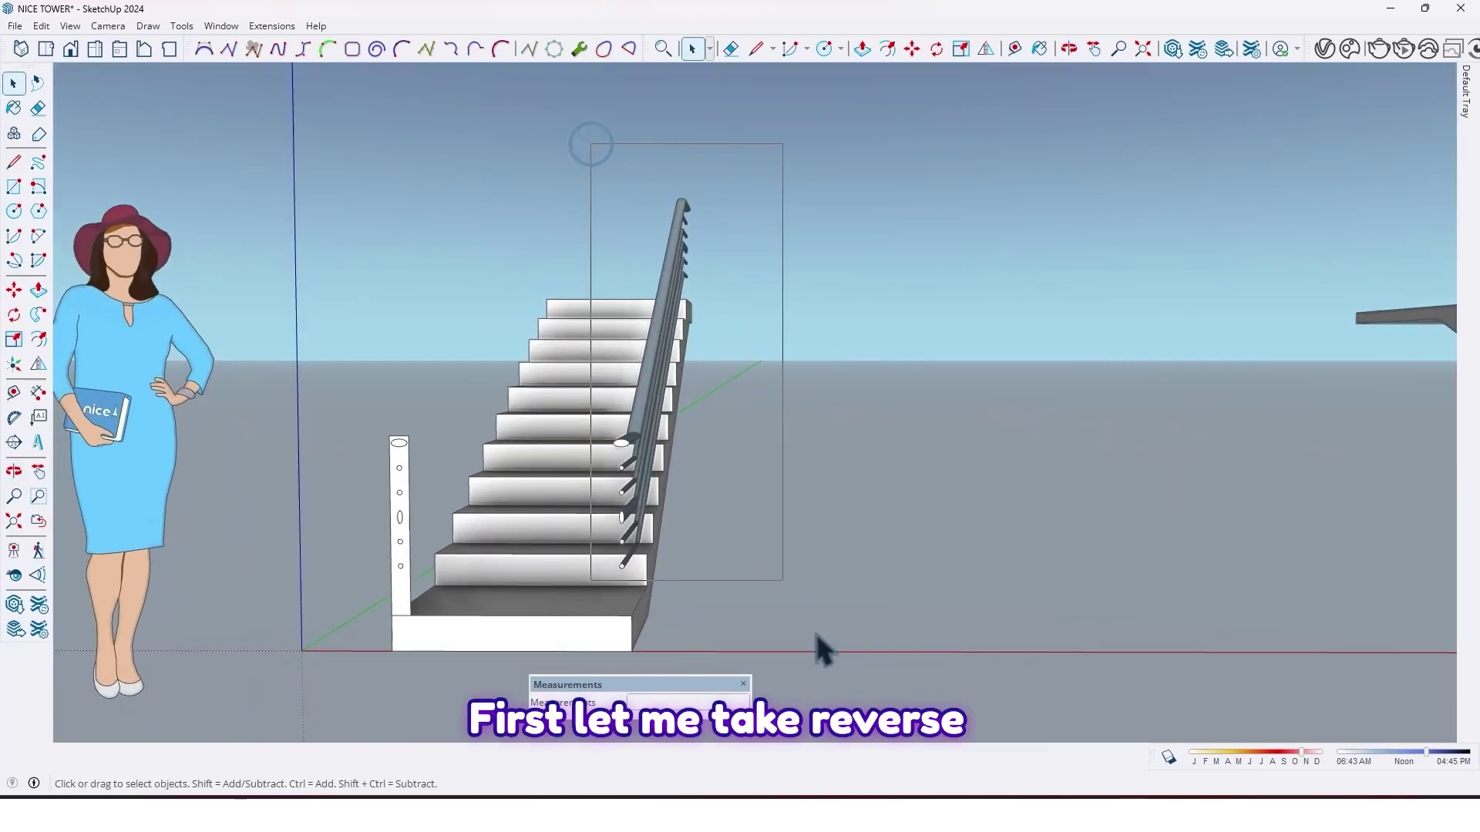
middle_drag(861, 577, 617, 395)
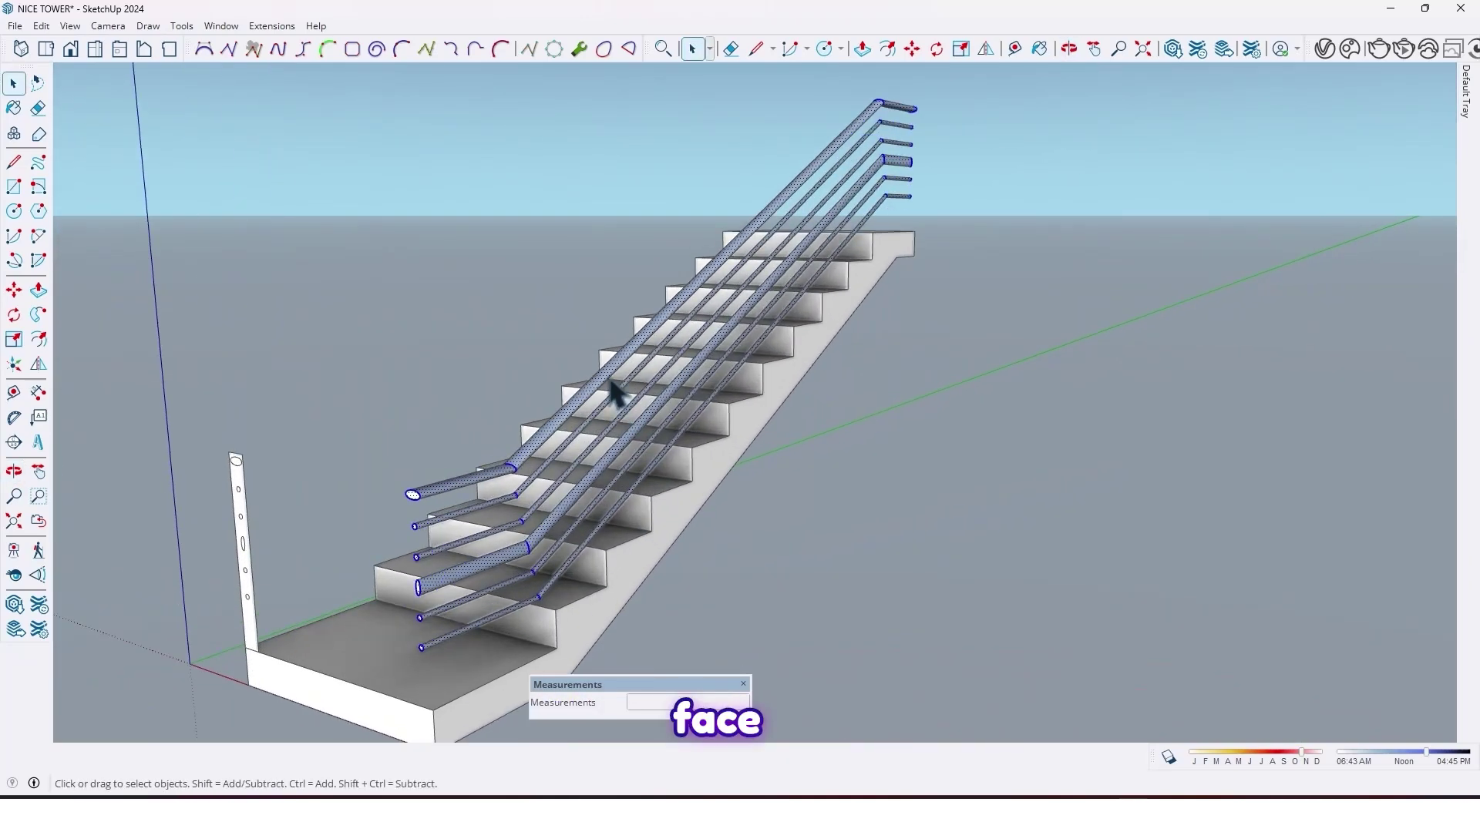
right_click(608, 388)
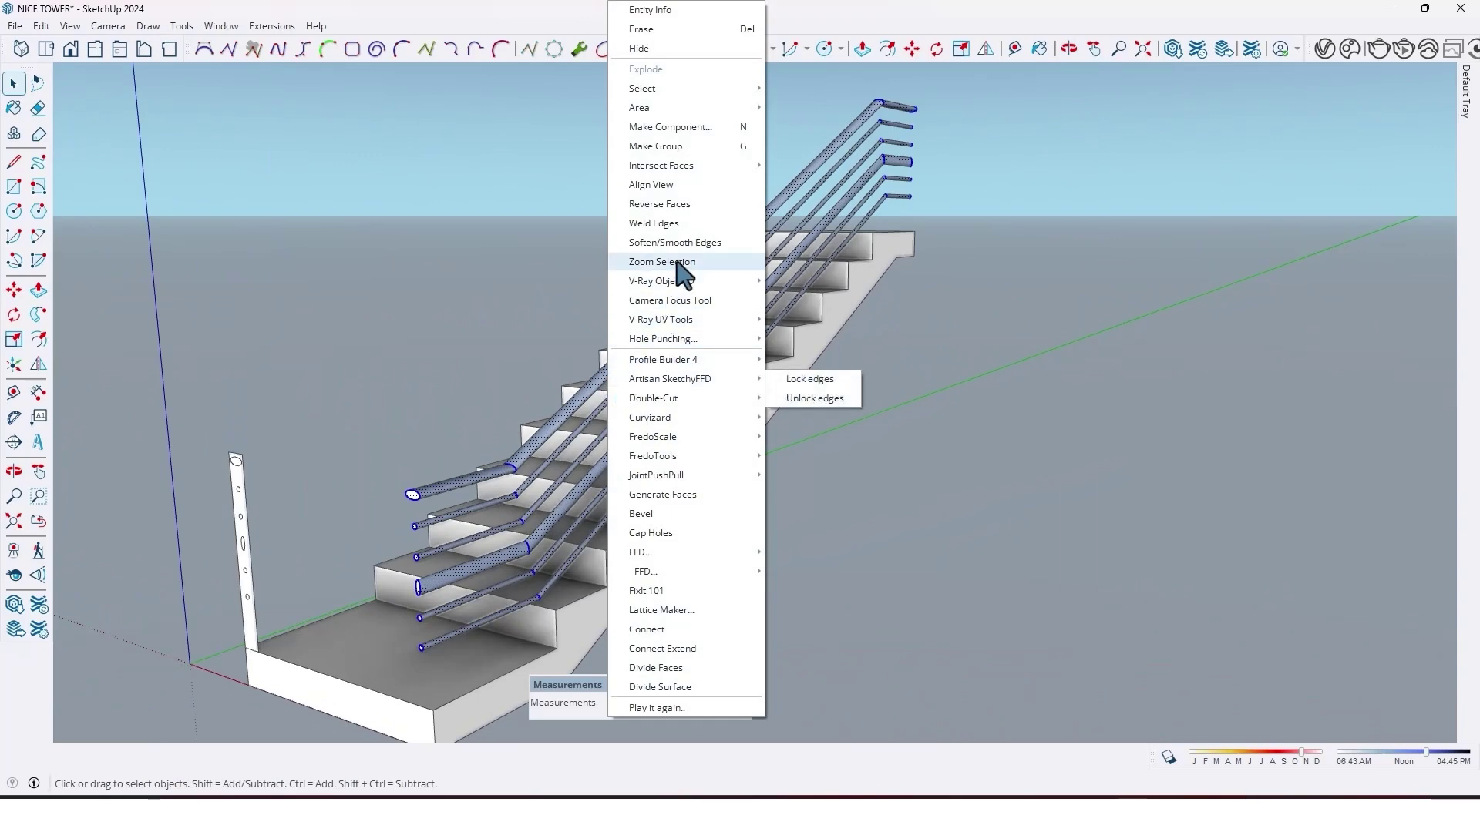
click(672, 205)
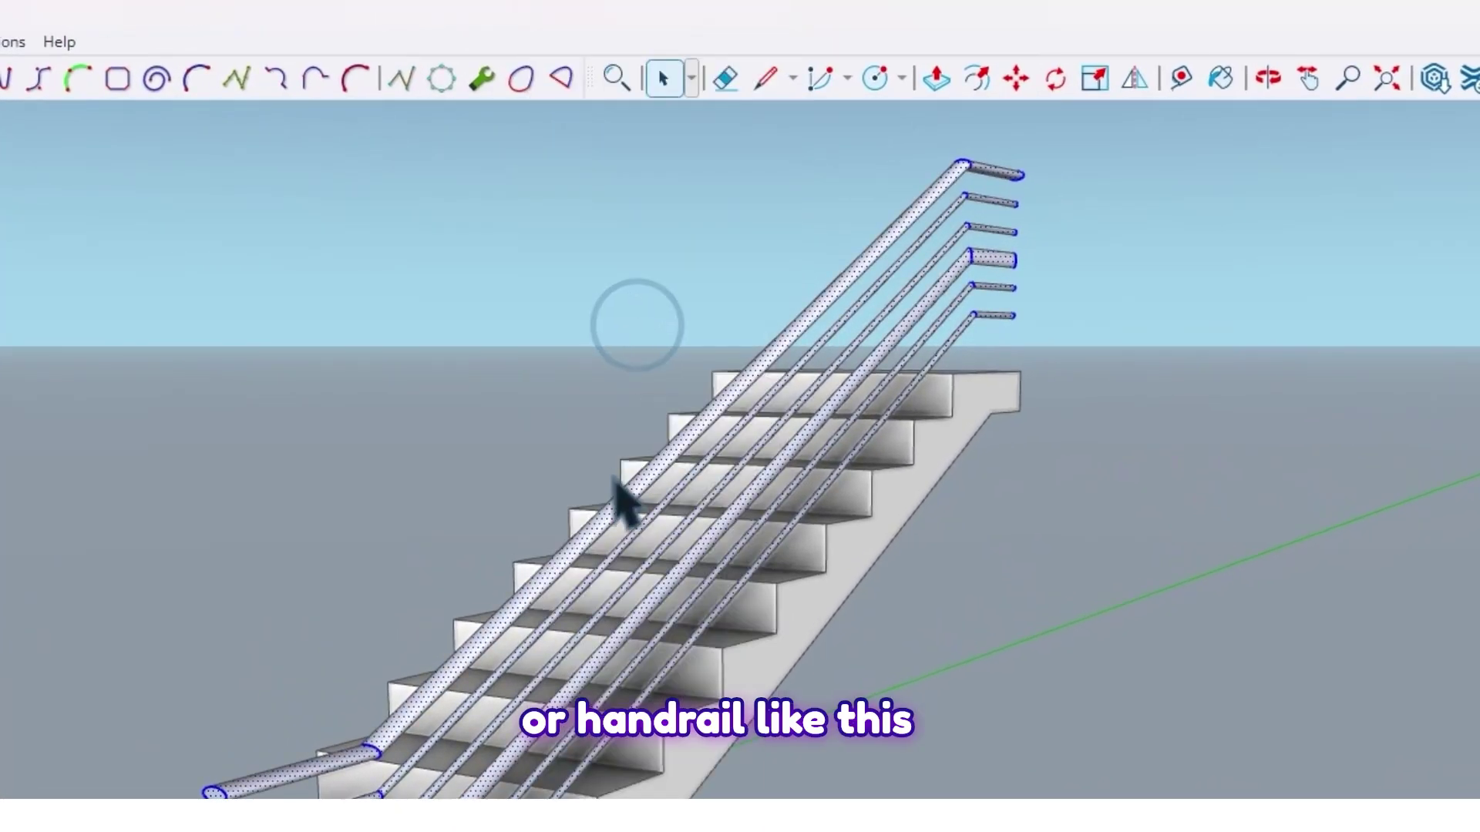
click(1005, 689)
Select all the handrail tubes and make them one group
middle_drag(740, 555, 664, 619)
middle_drag(792, 381, 813, 376)
scroll(604, 504, up, 3)
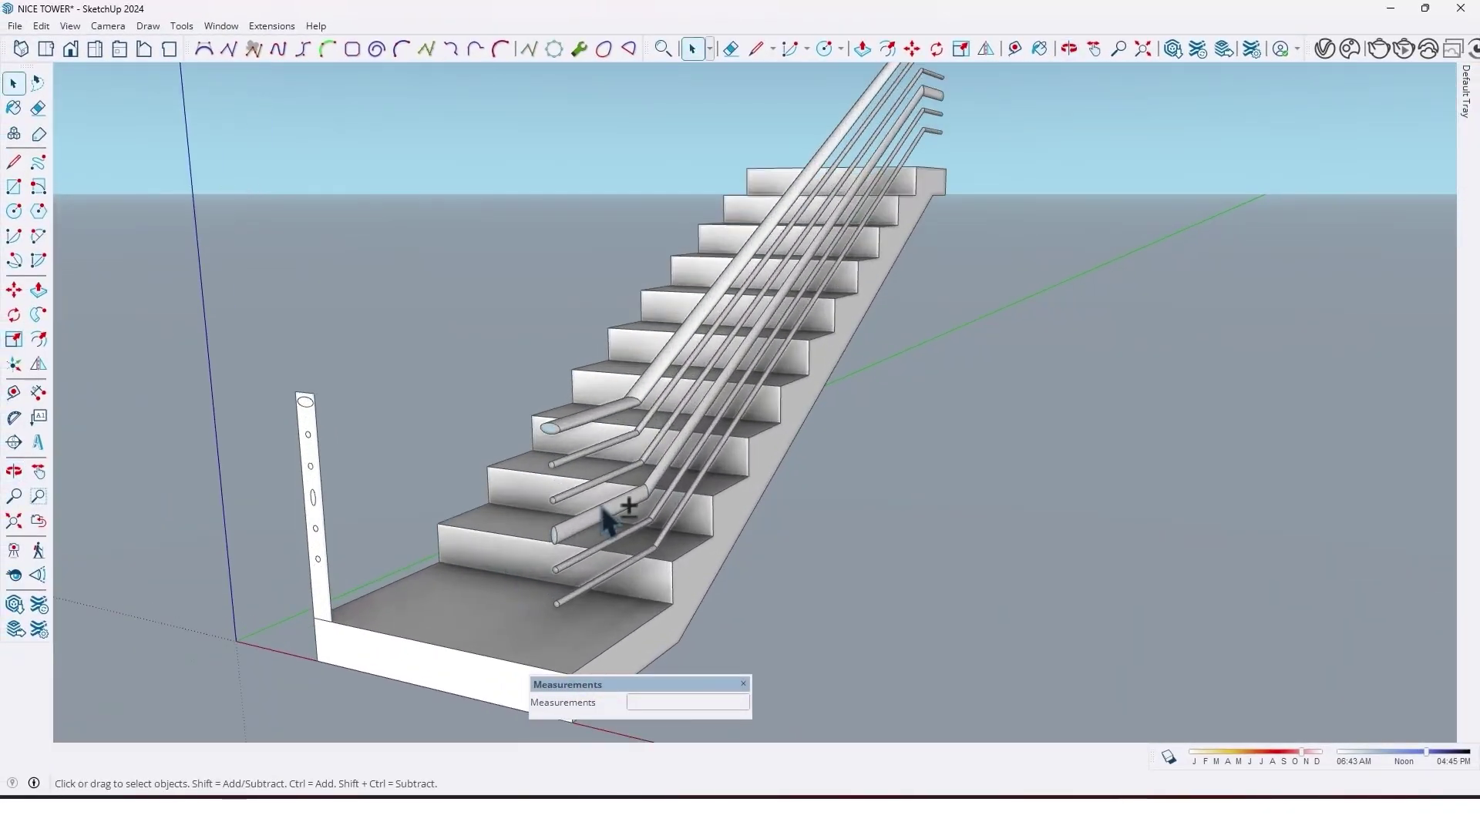
middle_drag(604, 505, 332, 551)
scroll(672, 451, down, 1)
middle_drag(563, 401, 741, 397)
middle_drag(742, 397, 700, 321)
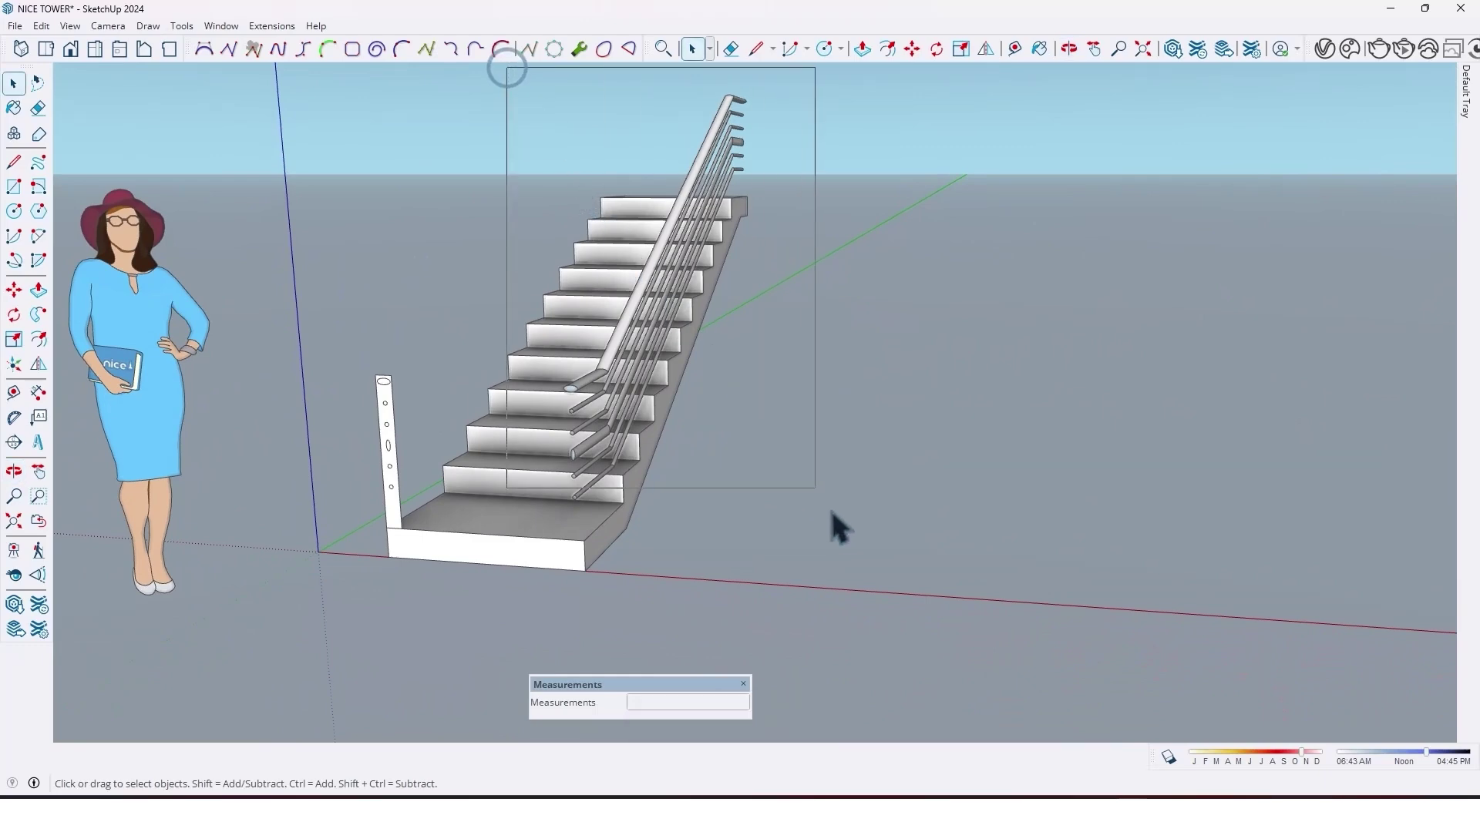
drag(830, 507, 867, 577)
middle_drag(868, 577, 562, 343)
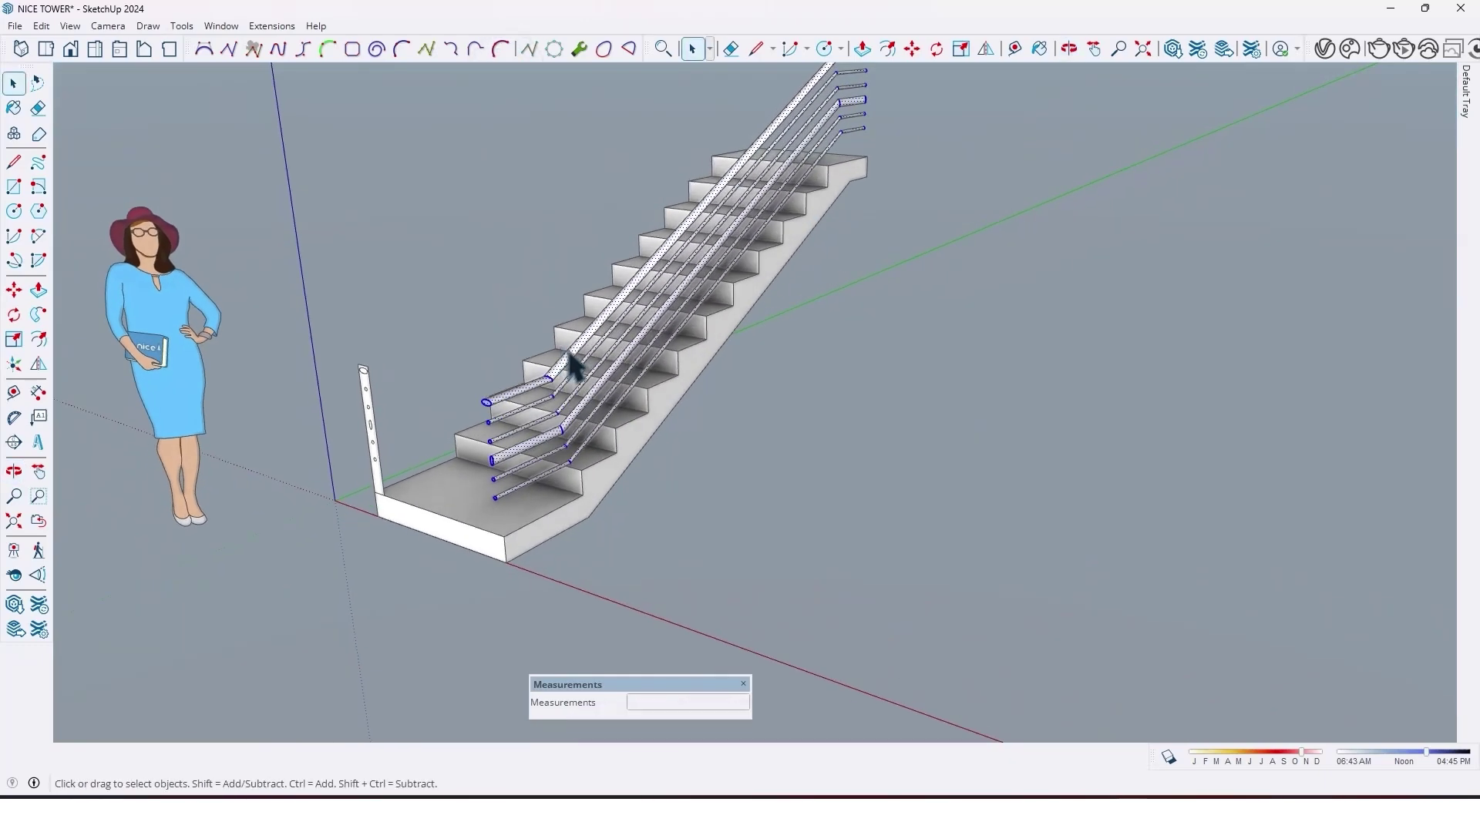
right_click(570, 355)
click(657, 146)
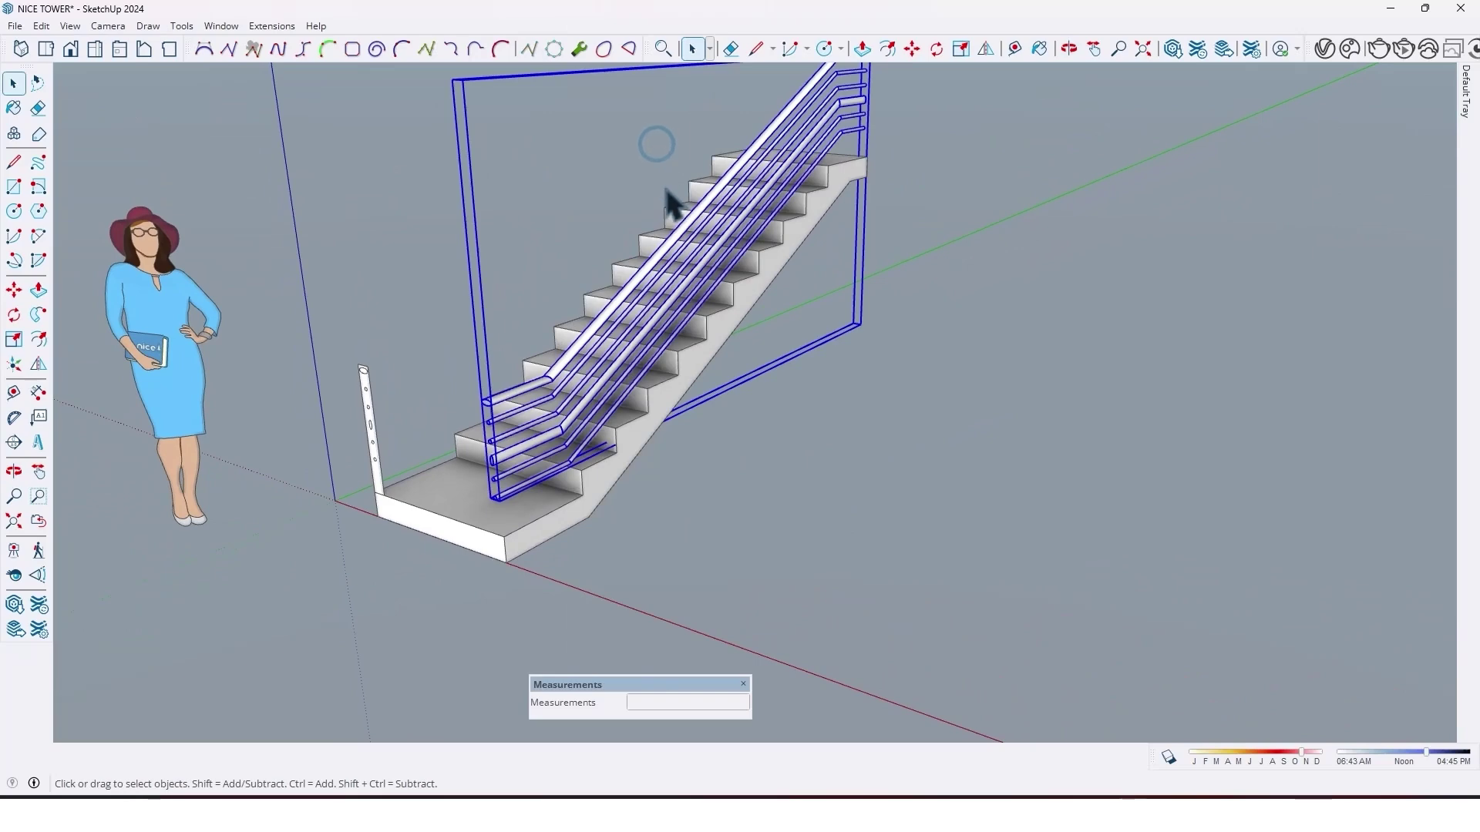
click(839, 471)
Draw a circle with a 3 cm radius on top of the bottom step, near the front corner below the rails
scroll(456, 460, up, 4)
middle_drag(534, 441, 578, 491)
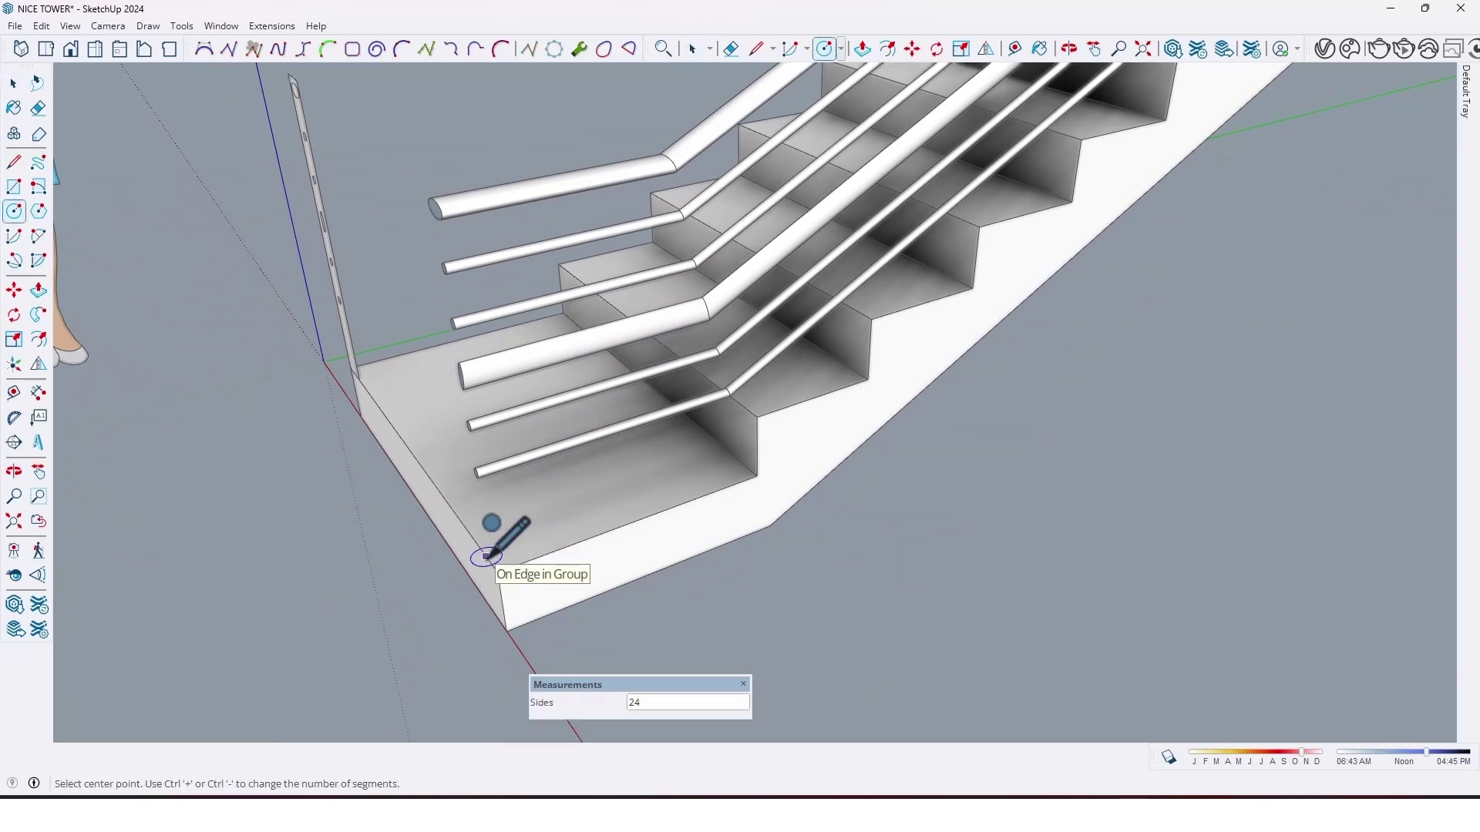
scroll(518, 544, up, 1)
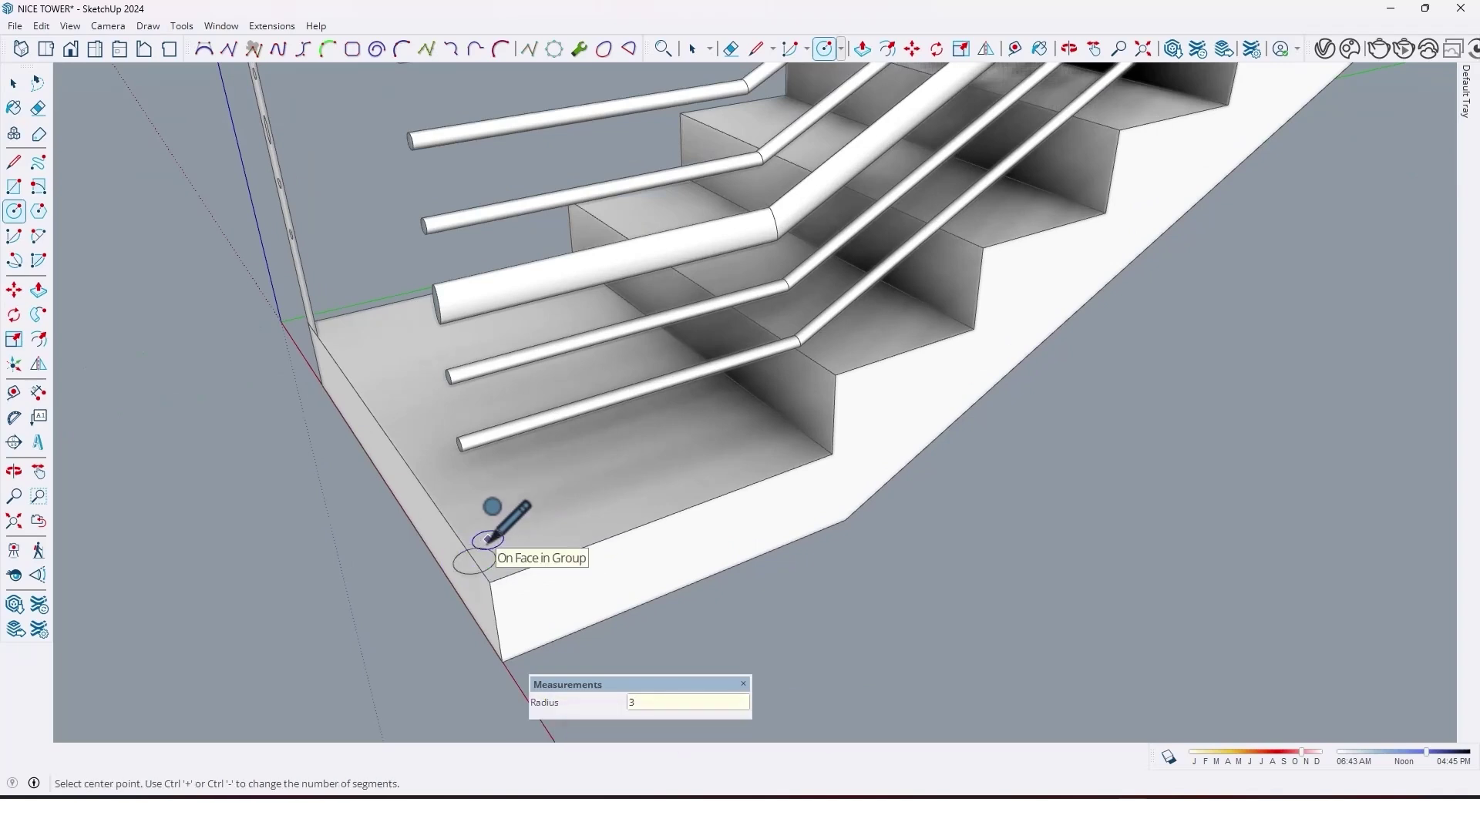
Extrude the circle upward by 1 cm into a base disc
key(p)
scroll(472, 567, up, 1)
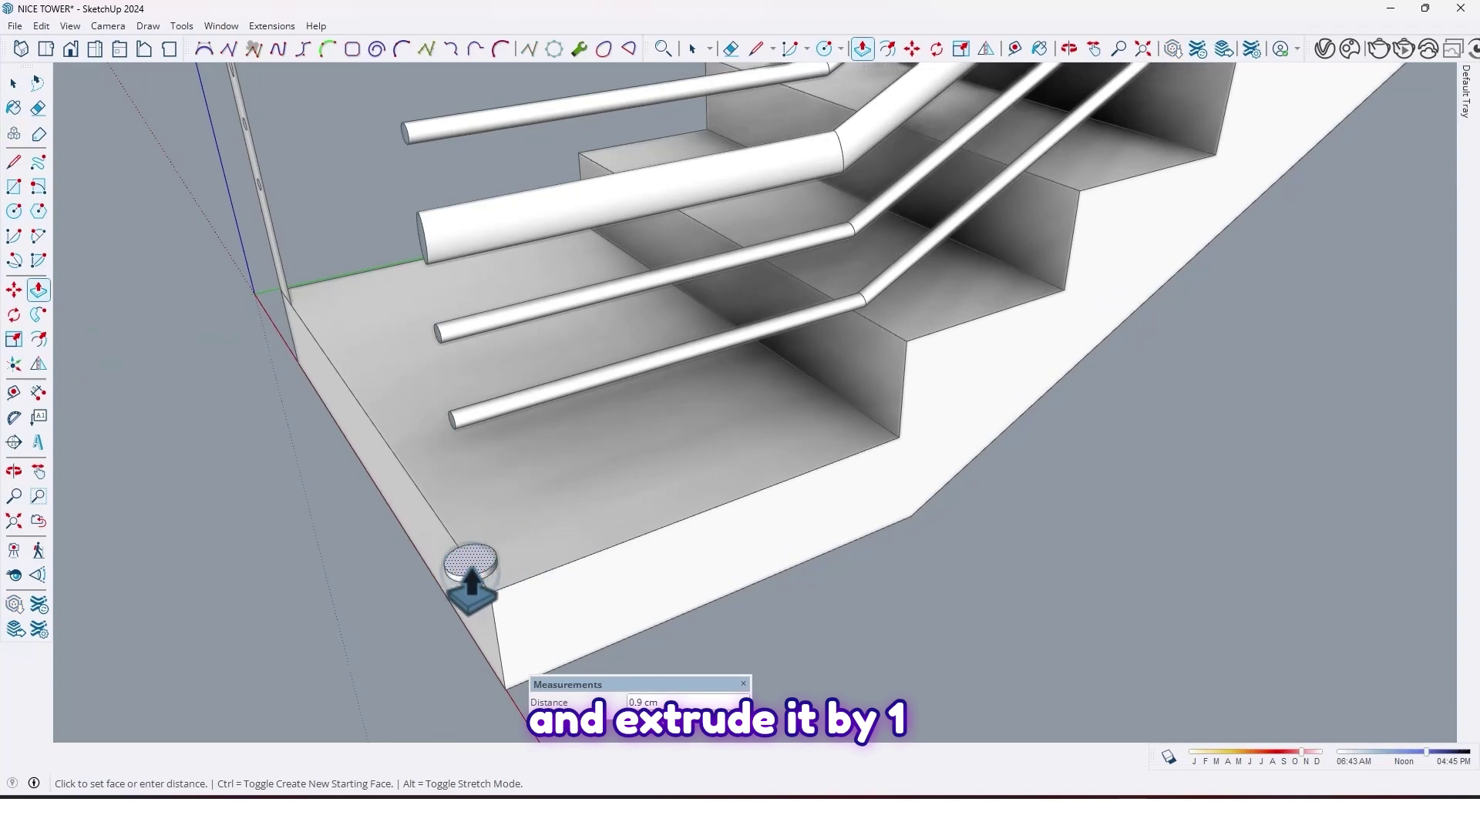
text(1)
key(Return)
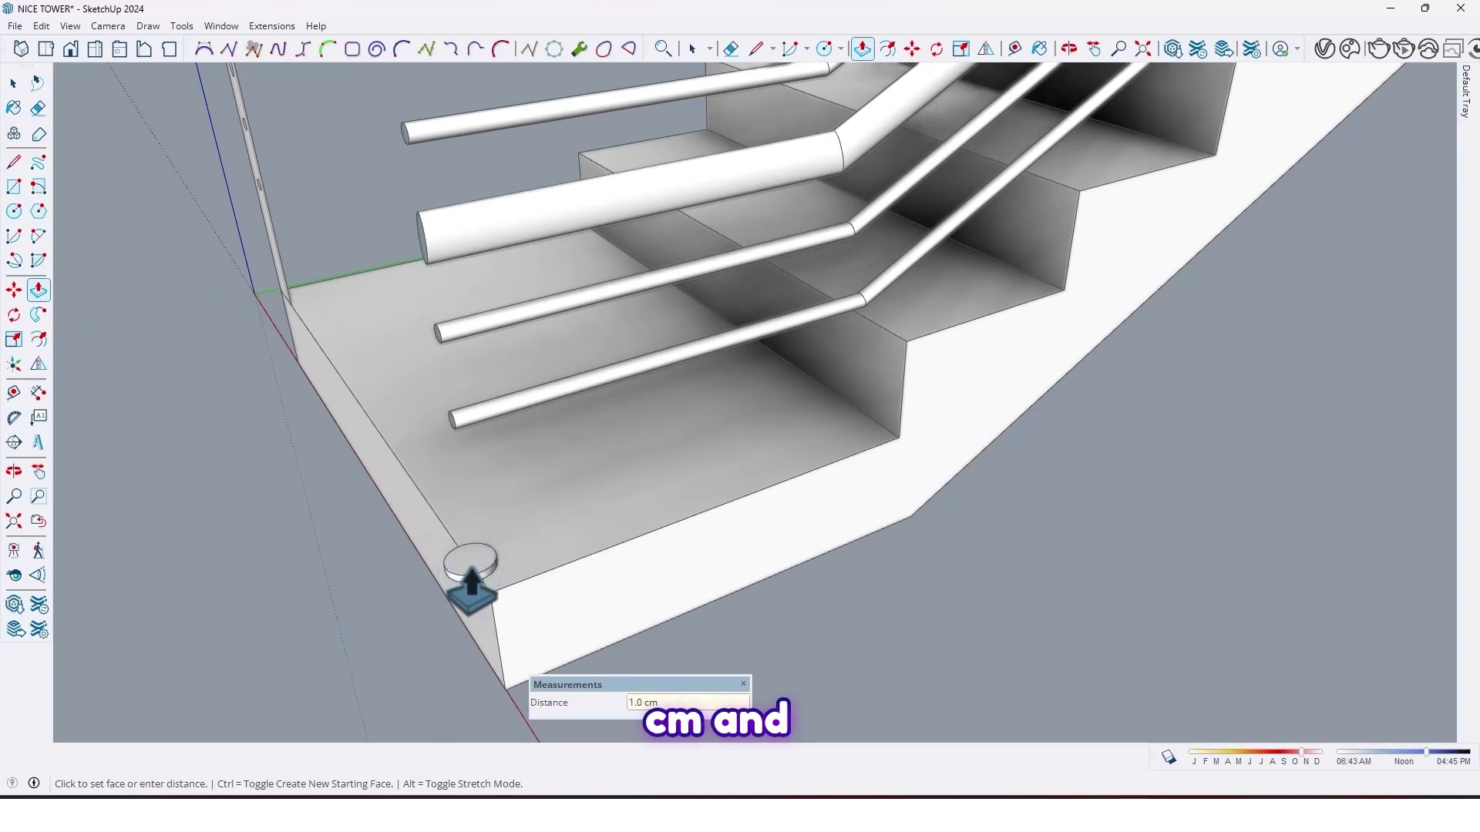
Offset the base disc's top edge inward and extrude the inner circle upward into a post reaching the top handrail
scroll(472, 574, up, 1)
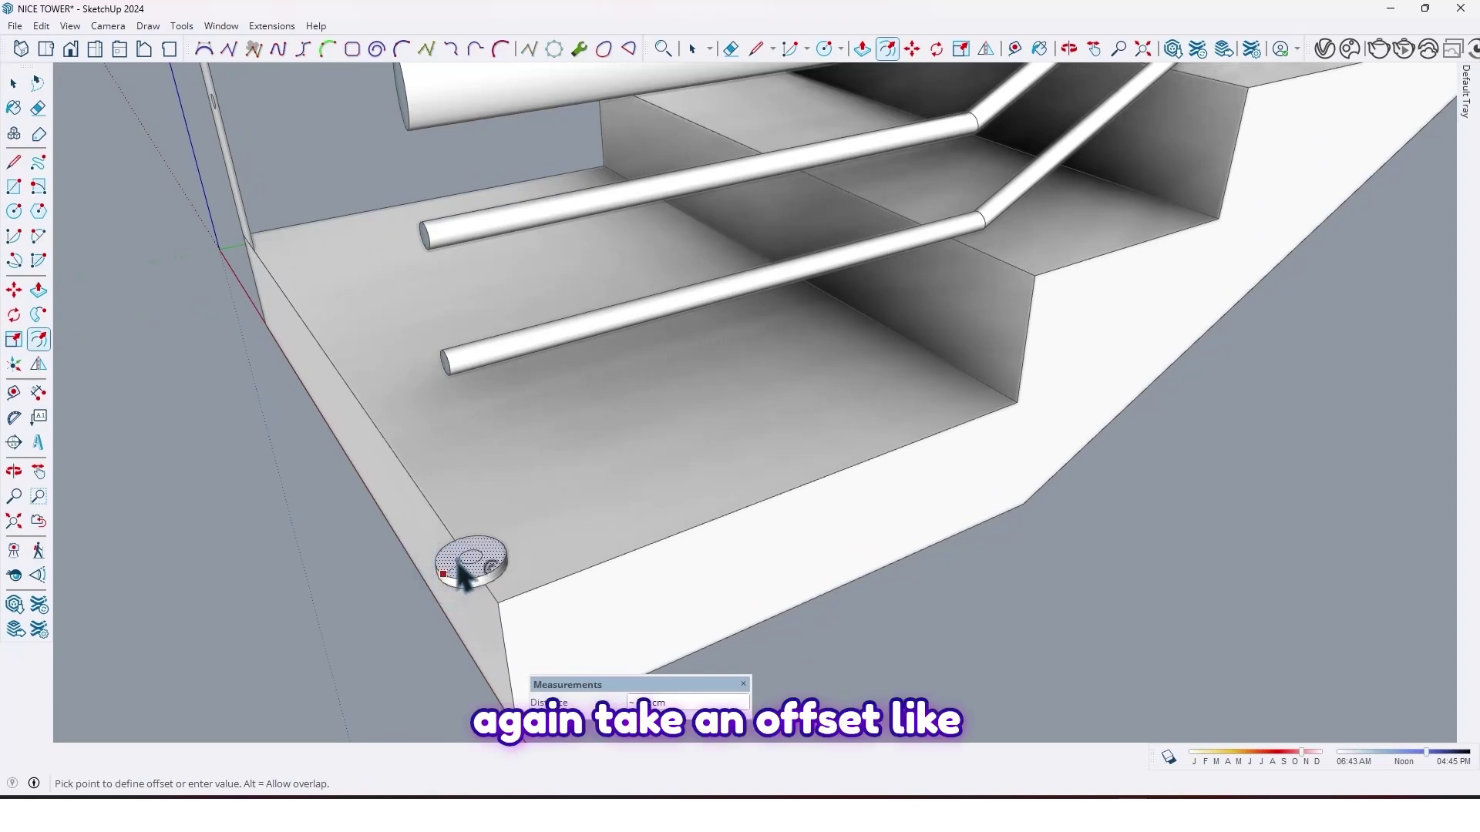
key(p)
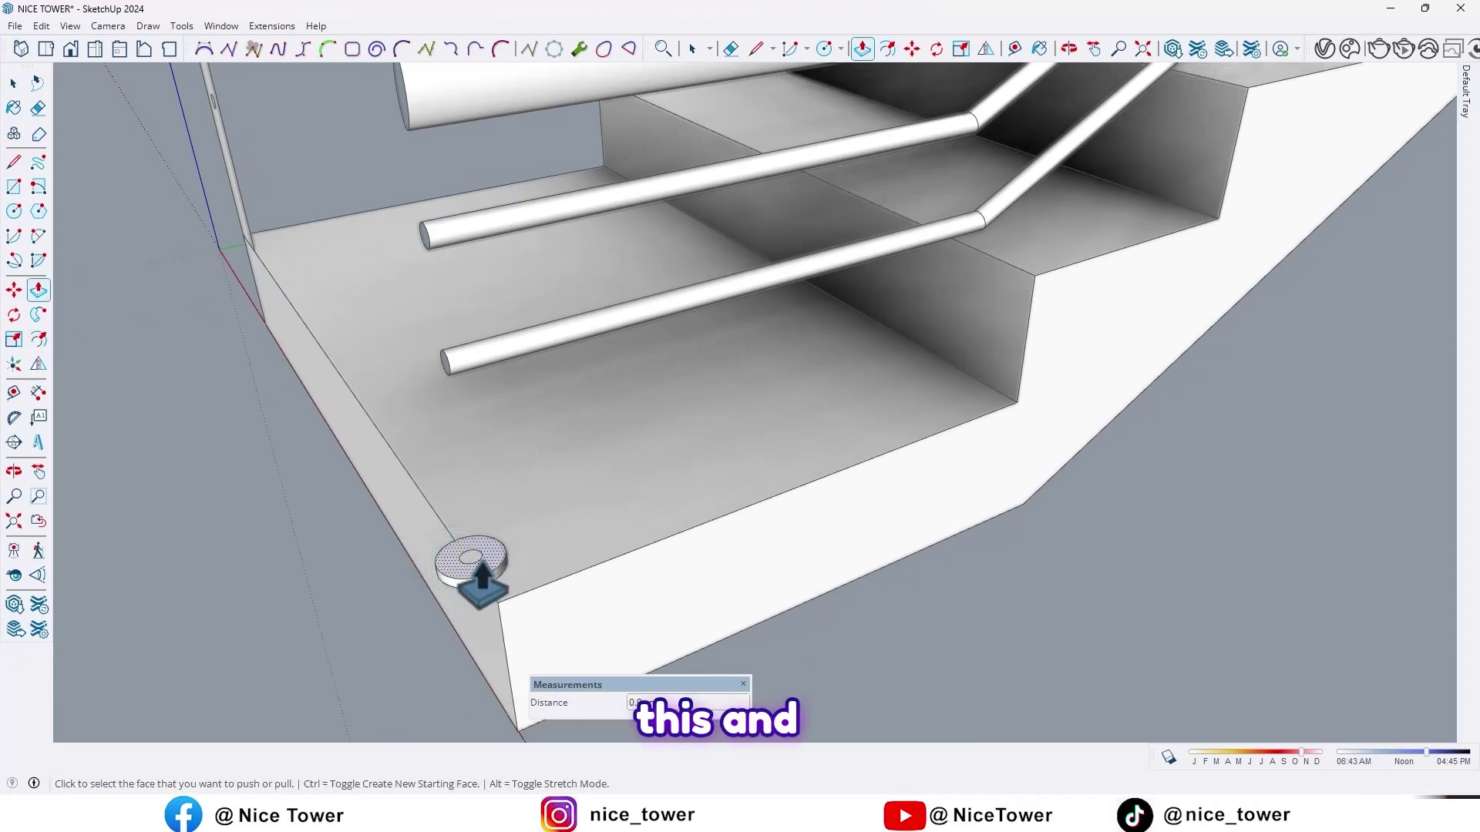
click(473, 574)
scroll(412, 324, down, 3)
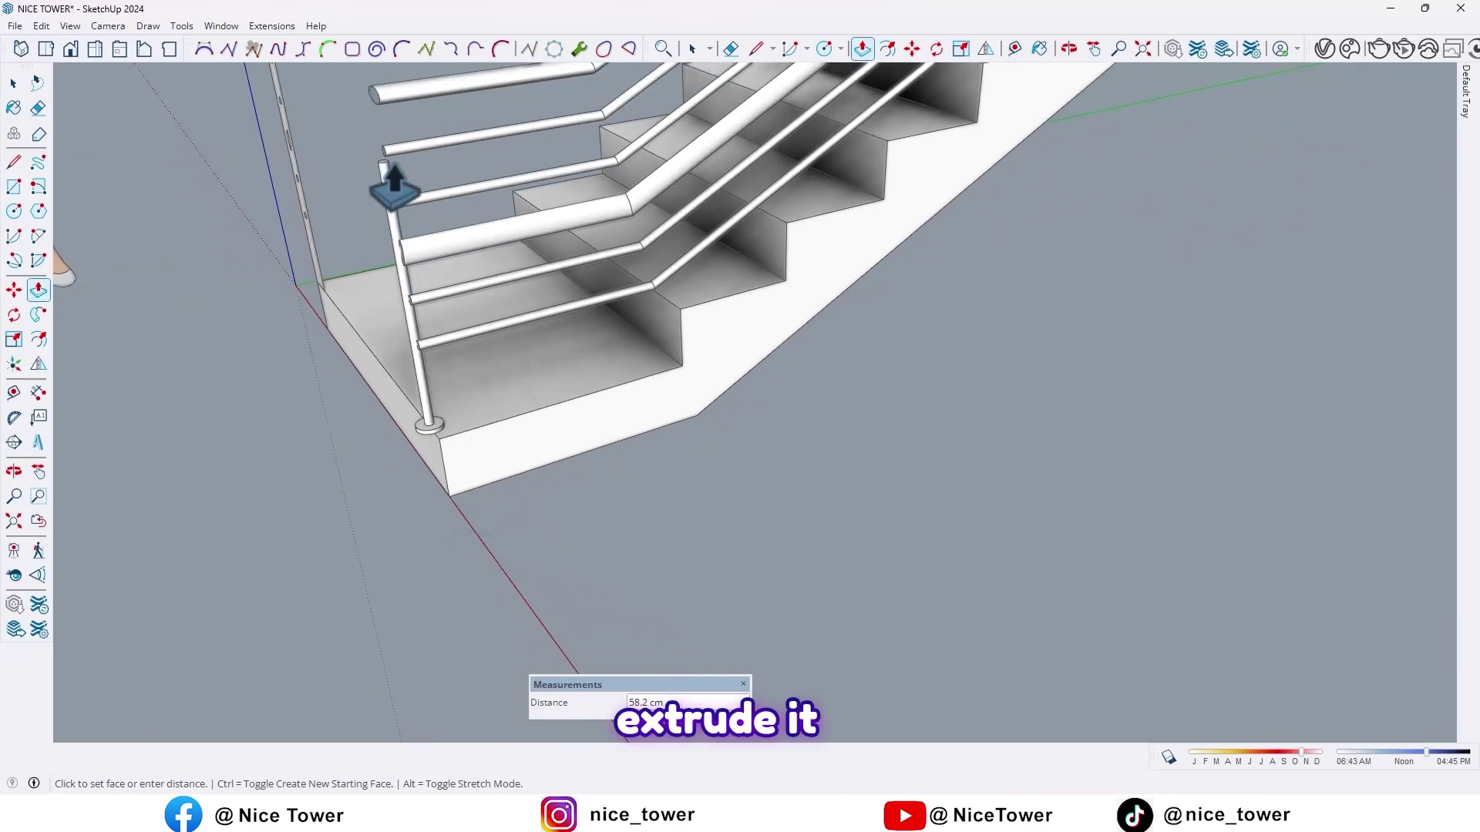
scroll(393, 185, up, 1)
middle_drag(397, 168, 535, 310)
scroll(533, 301, up, 2)
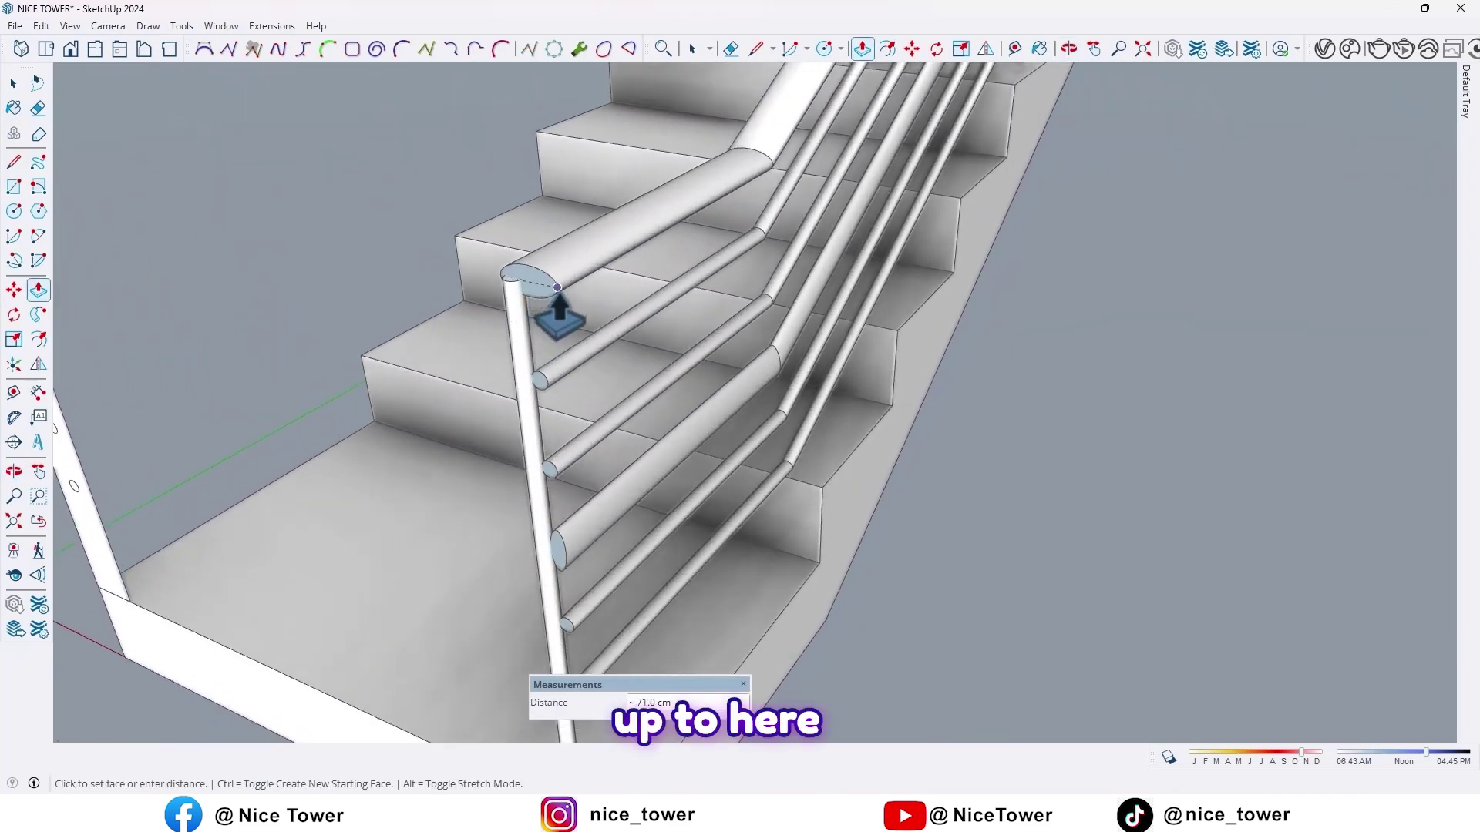
scroll(539, 300, down, 2)
mouse_move(539, 301)
middle_down()
mouse_move(555, 280)
mouse_move(540, 276)
middle_up()
middle_drag(555, 463, 536, 496)
Select the whole post with its base disc and make it a group
key(space)
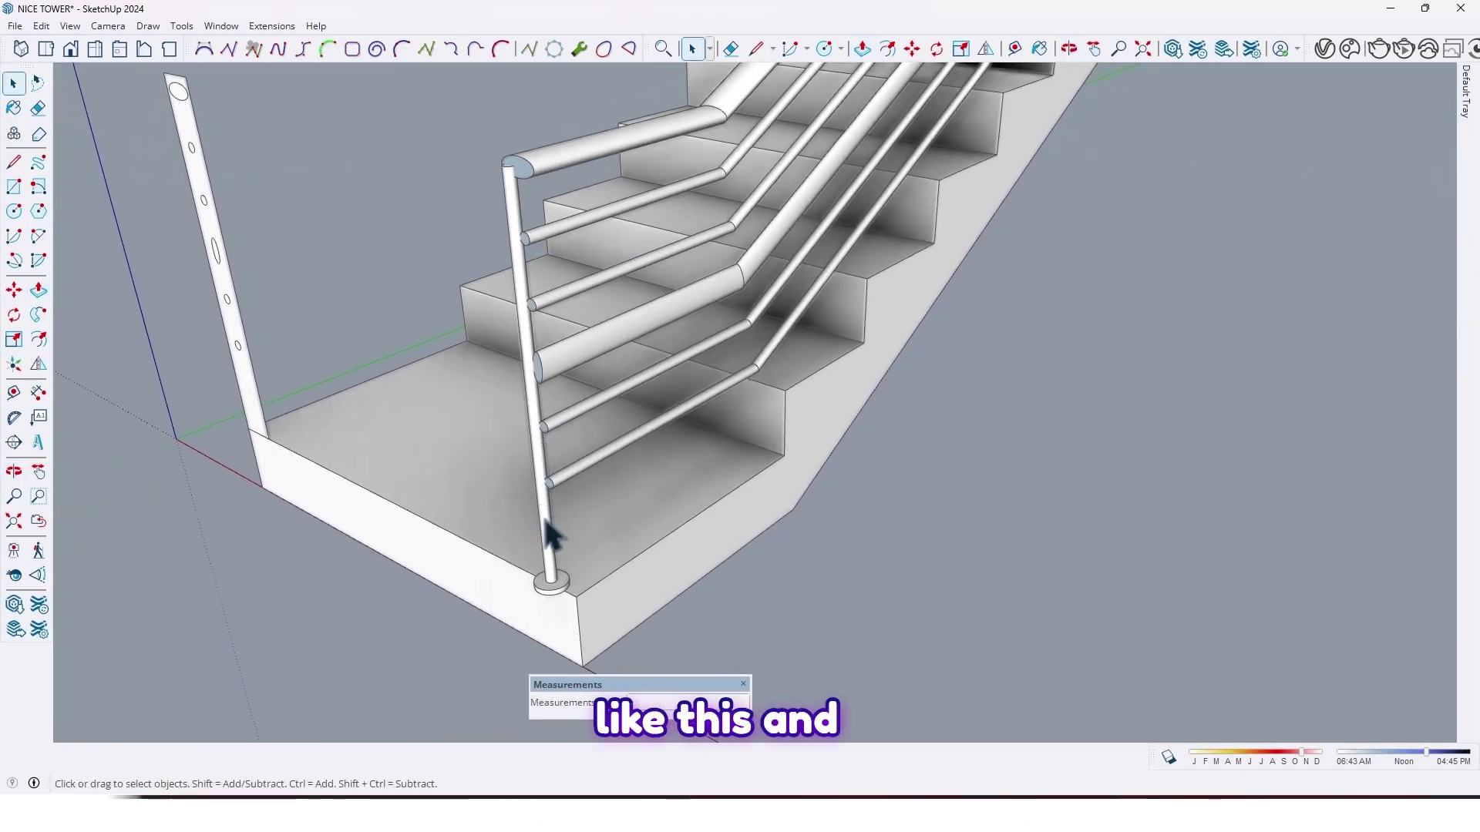
triple_click(547, 523)
right_click(547, 524)
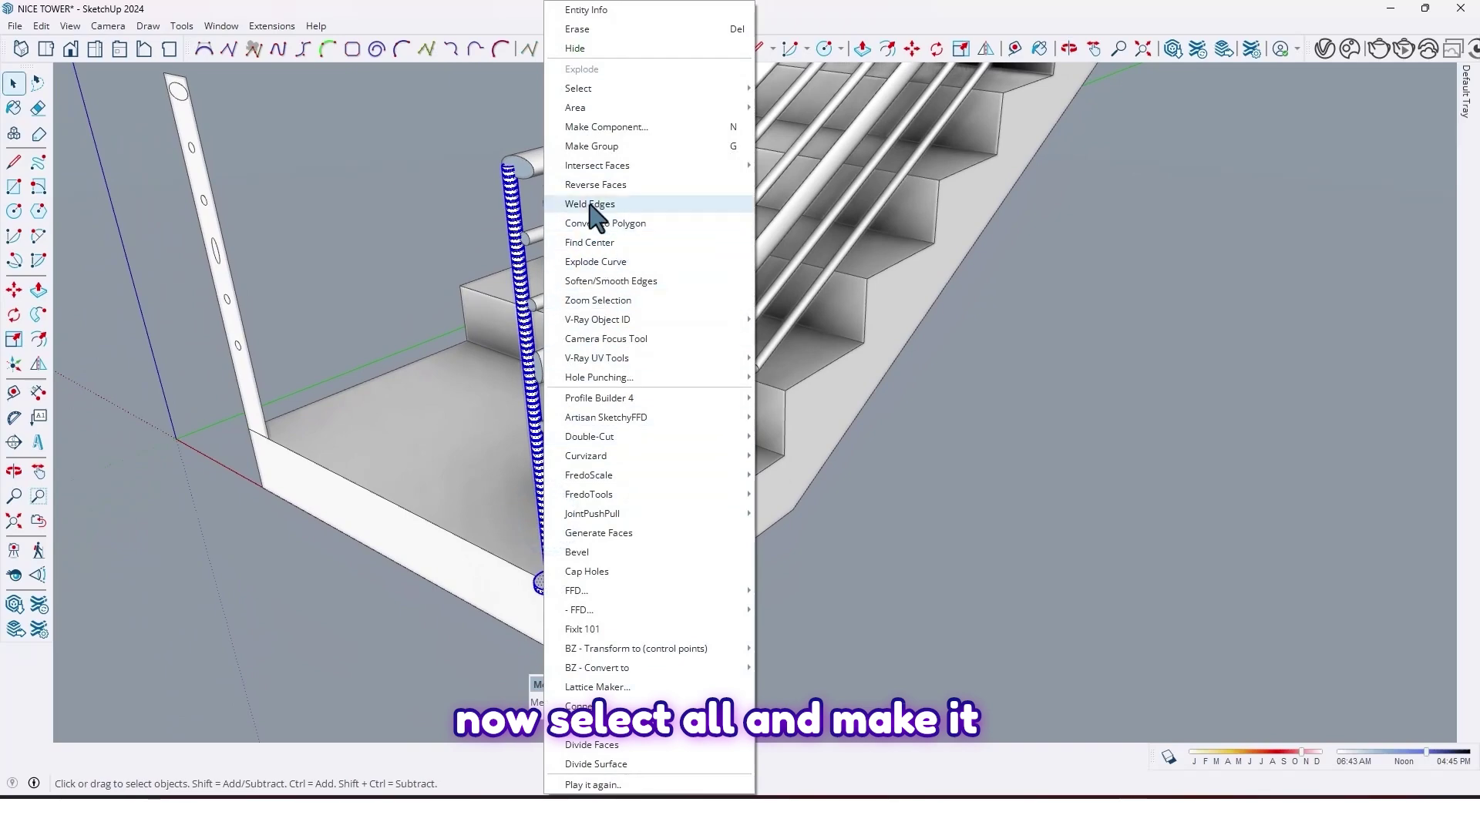
click(592, 147)
Move the post group sideways by its base midpoint to align it with the middle of the top handrail's end profile
middle_drag(543, 394, 674, 441)
scroll(609, 543, up, 8)
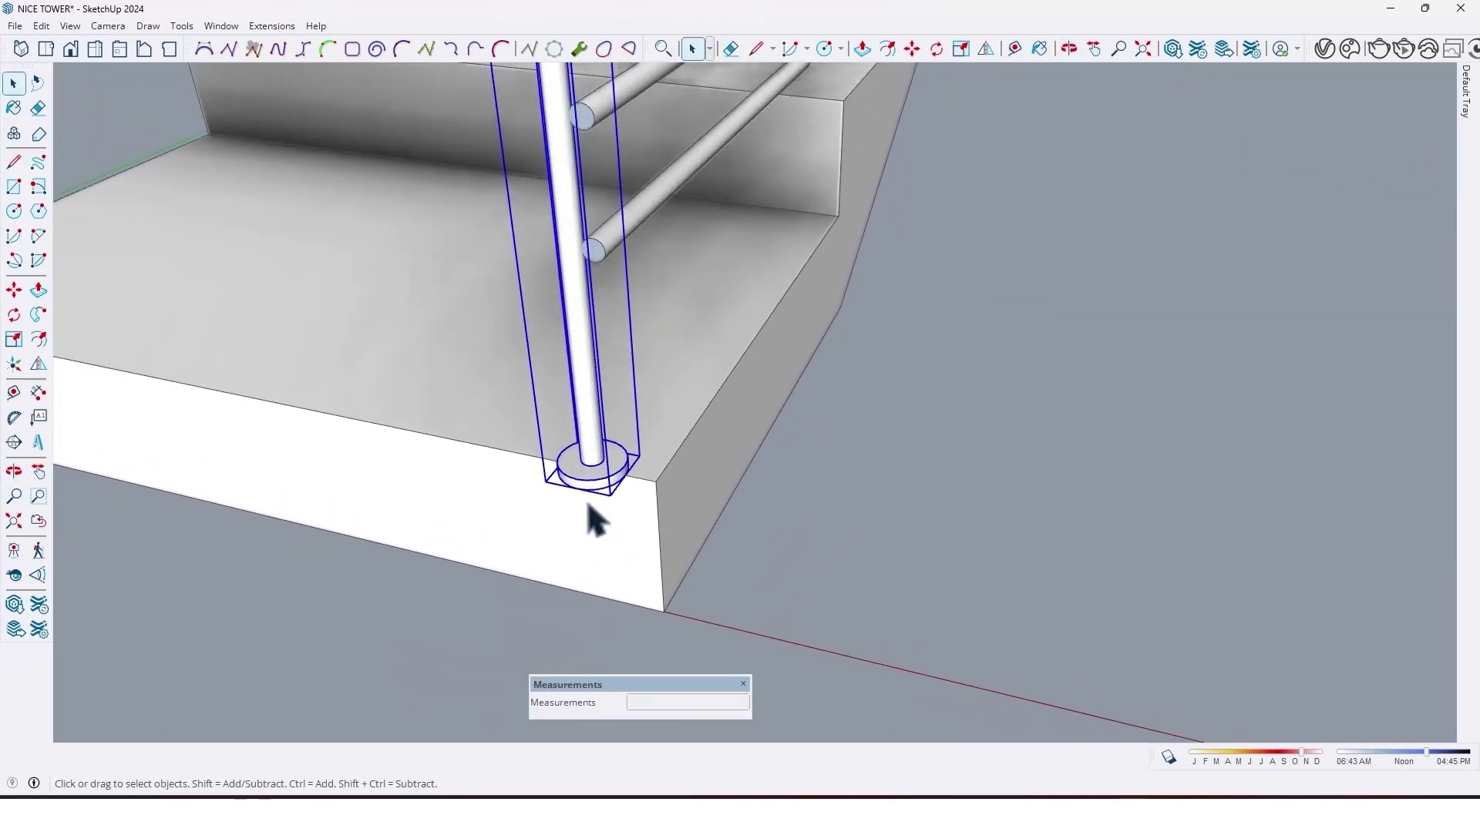
key(m)
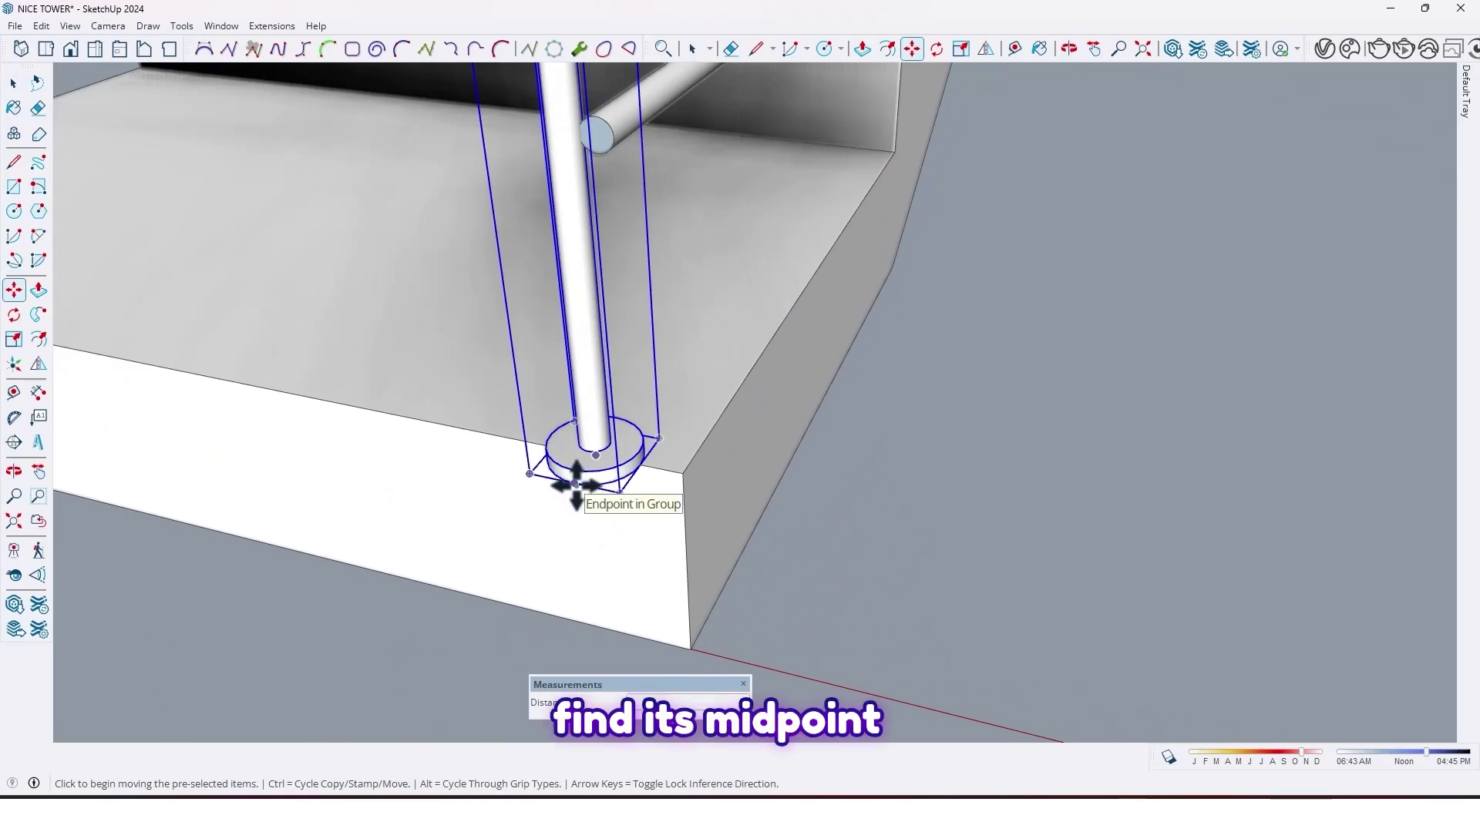
click(576, 483)
scroll(608, 421, down, 1)
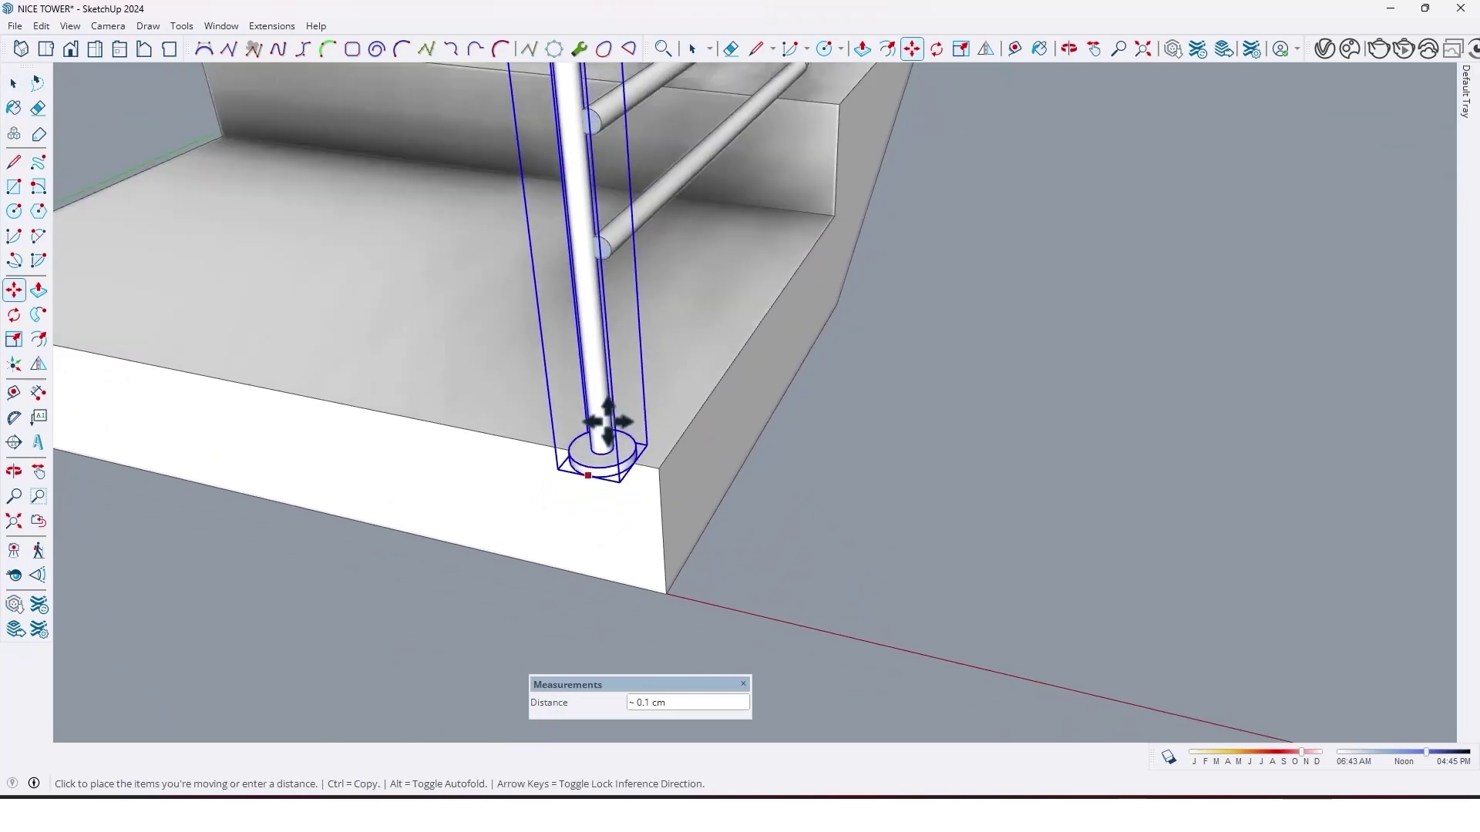
scroll(608, 422, down, 3)
middle_drag(625, 297, 834, 362)
scroll(669, 347, up, 1)
scroll(661, 358, up, 2)
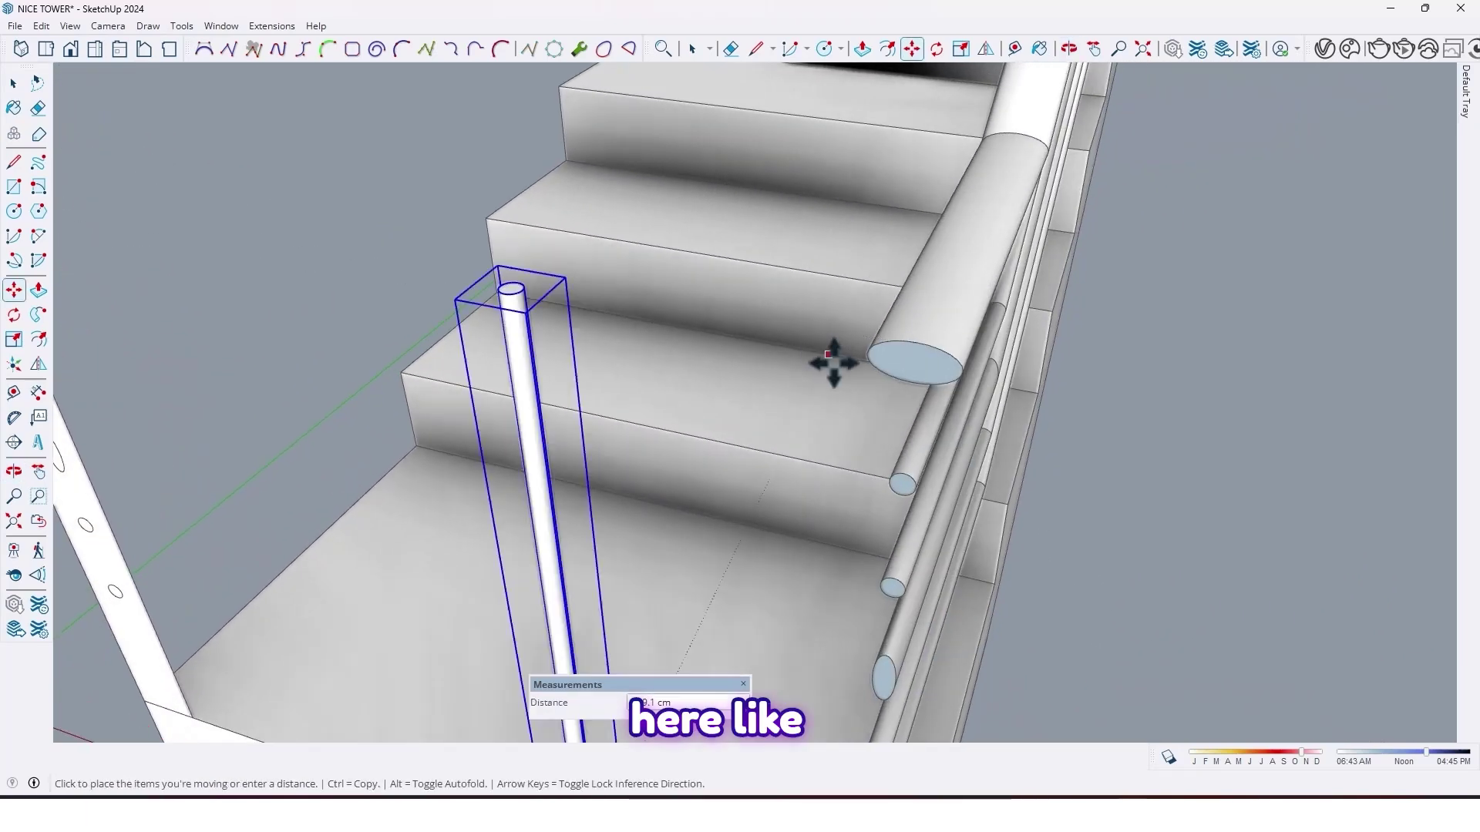
click(916, 345)
scroll(819, 390, down, 5)
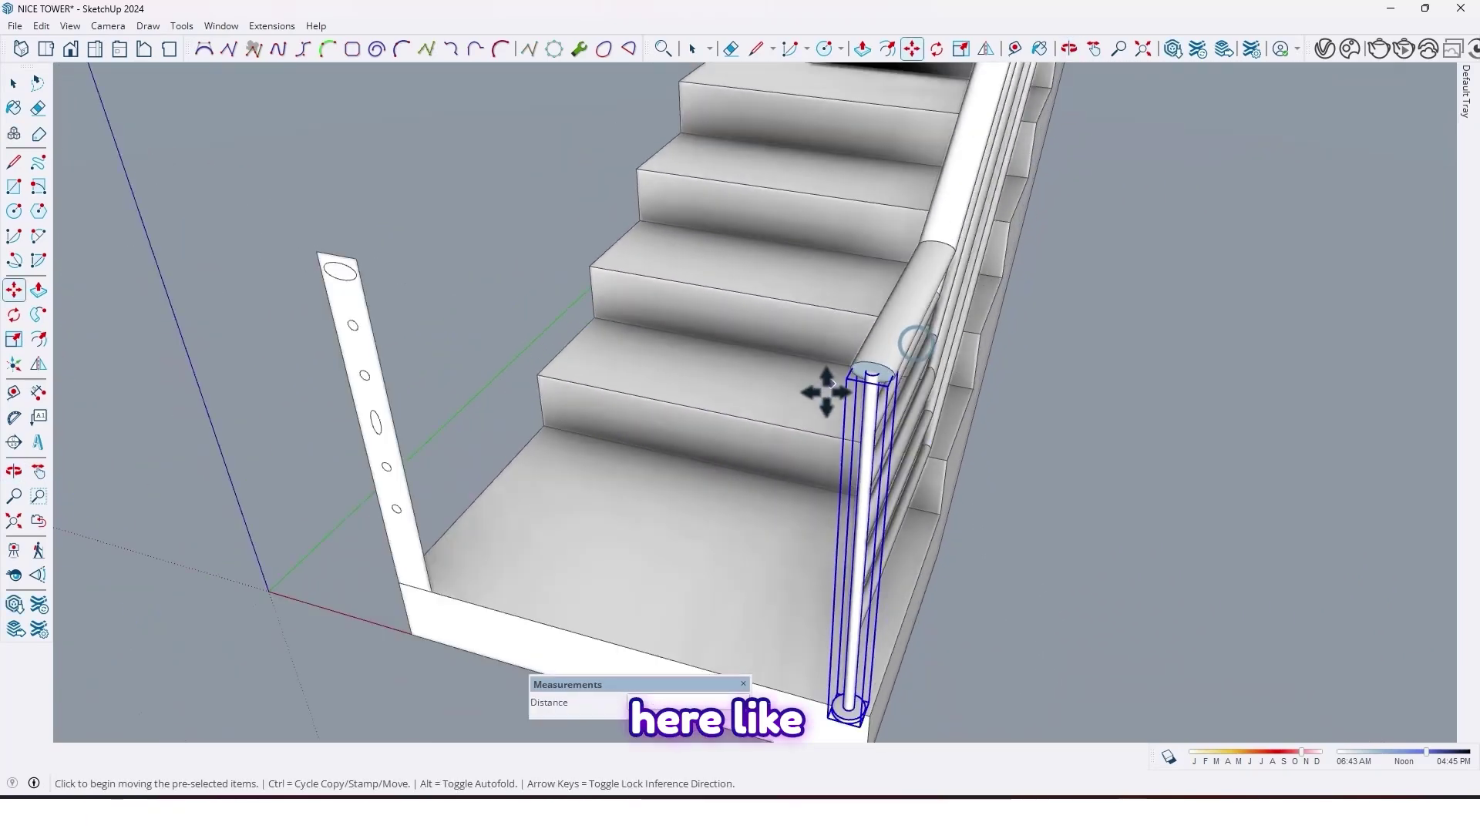
Move the post about 7.2 cm along the bottom step, inward from the free ends of the rails
middle_drag(826, 419, 609, 483)
scroll(609, 473, up, 2)
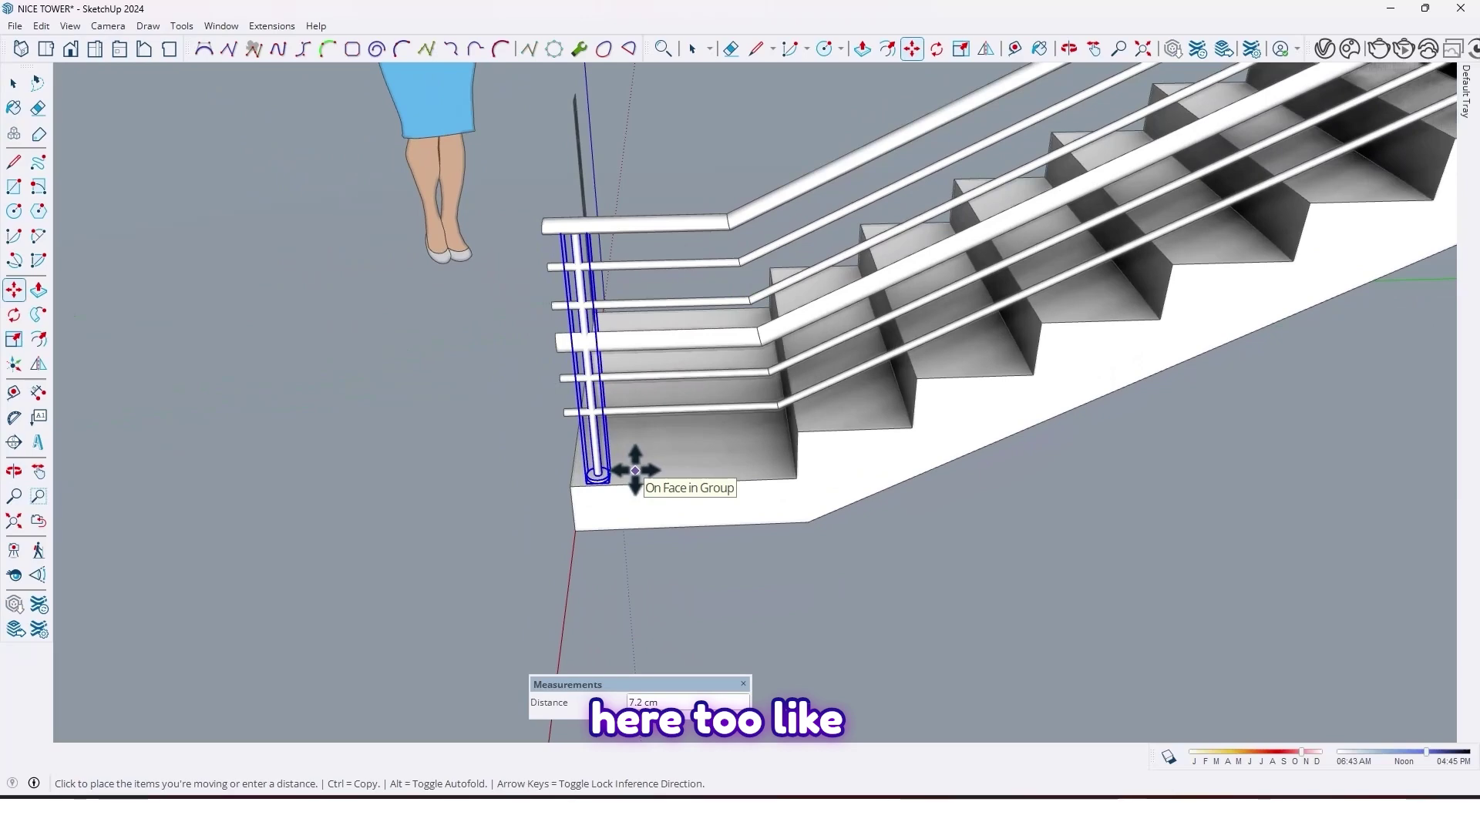
middle_drag(568, 490, 614, 473)
scroll(612, 496, up, 2)
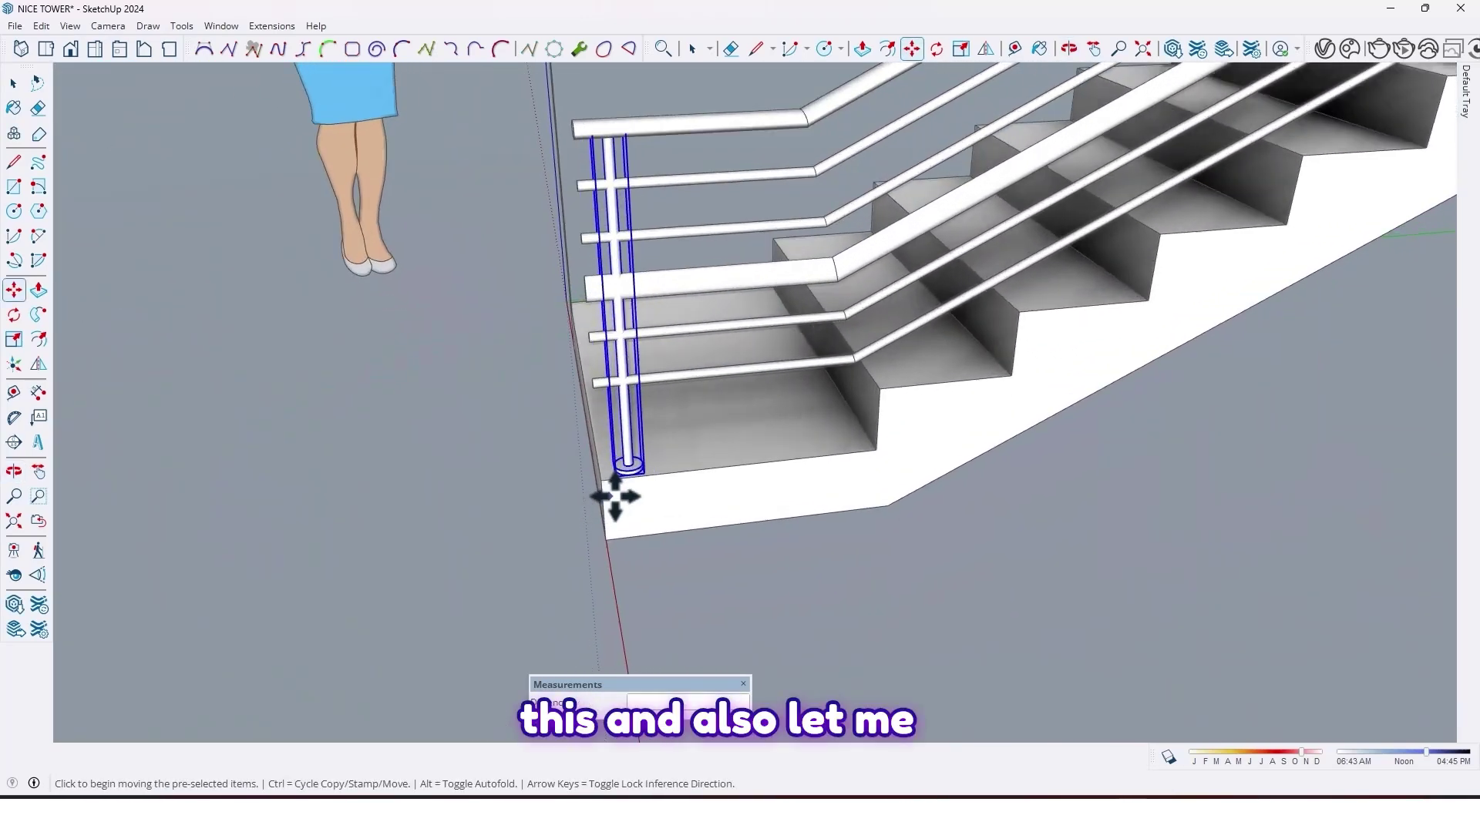
Copy the post from the bottom step's front corner to the matching corner of the second step
click(600, 479)
key(ctrl)
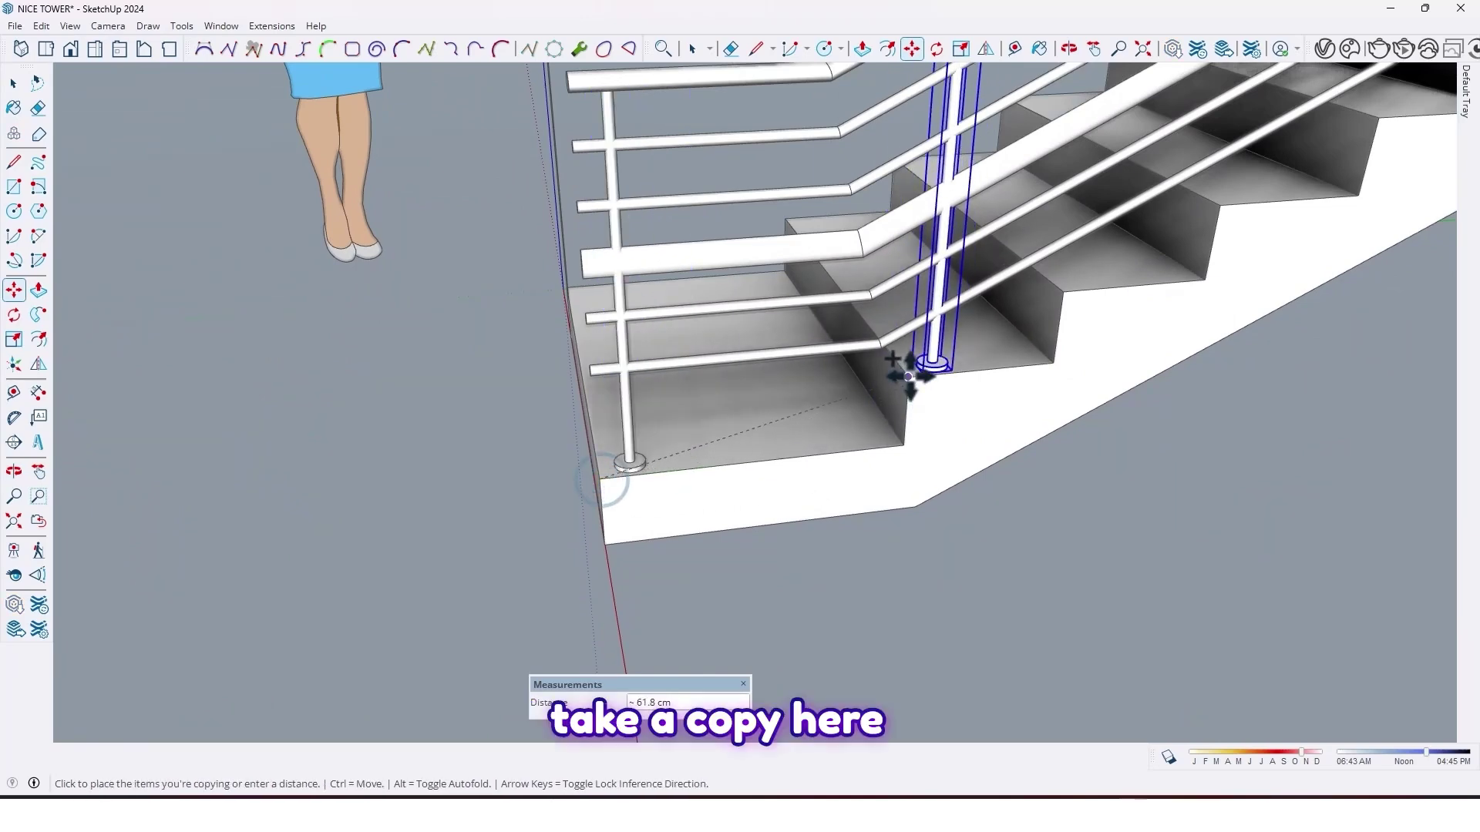
middle_drag(908, 376, 899, 462)
Move the copied post about 8.8 cm along the second step's side edge toward the middle of the tread
scroll(894, 458, up, 8)
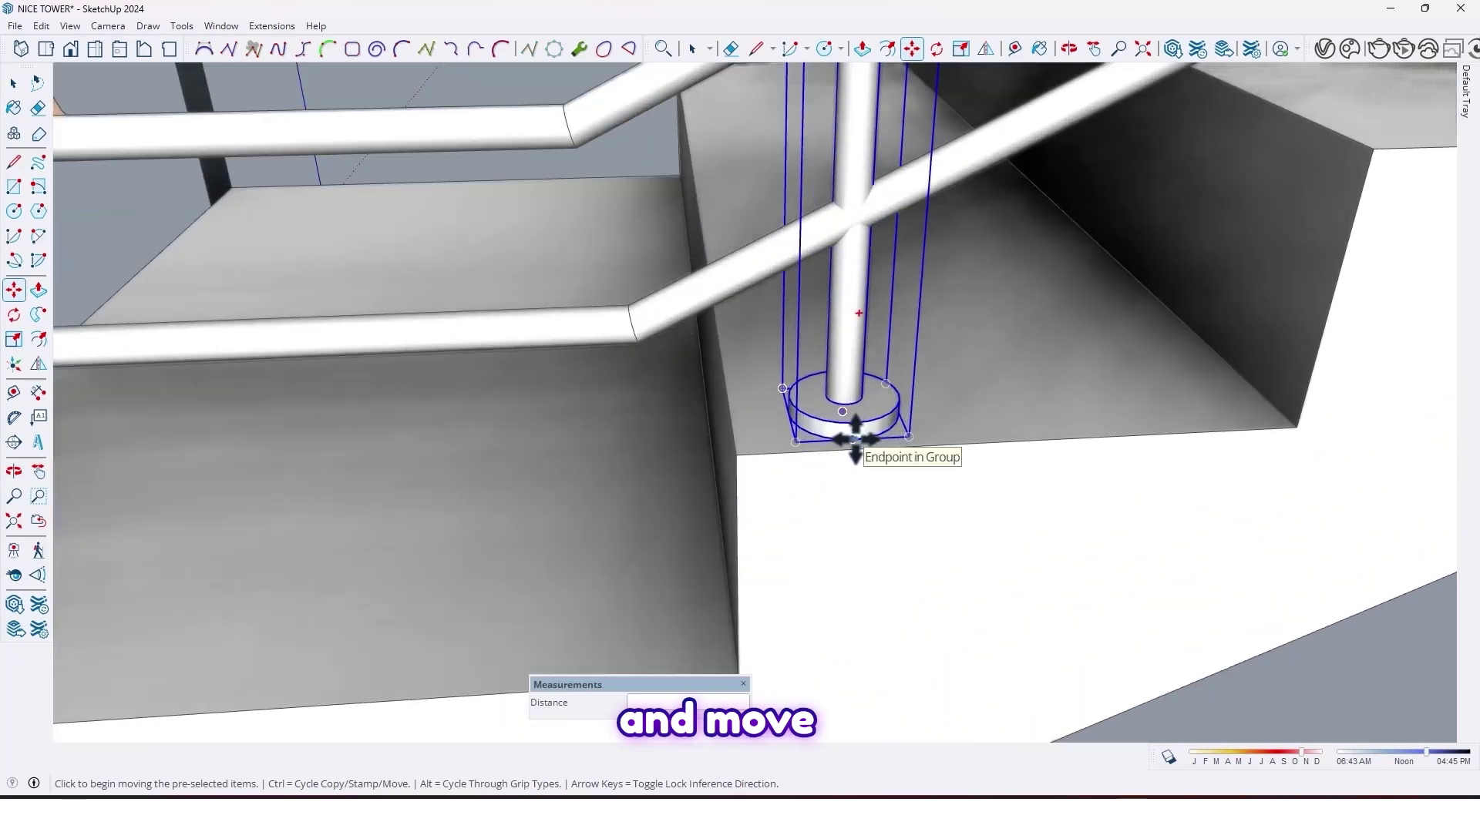
click(855, 439)
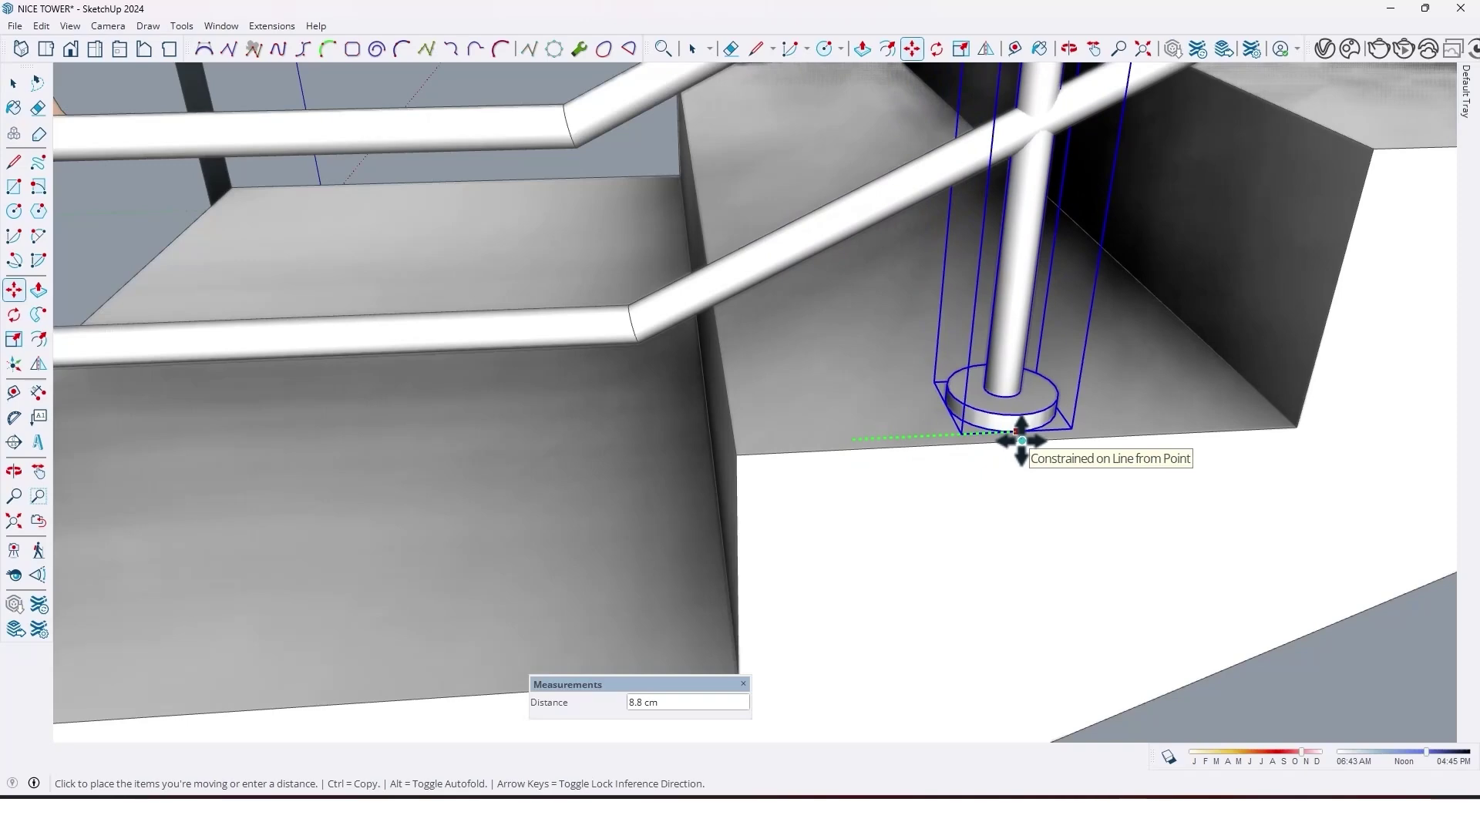
scroll(932, 454, down, 5)
middle_drag(936, 459, 786, 247)
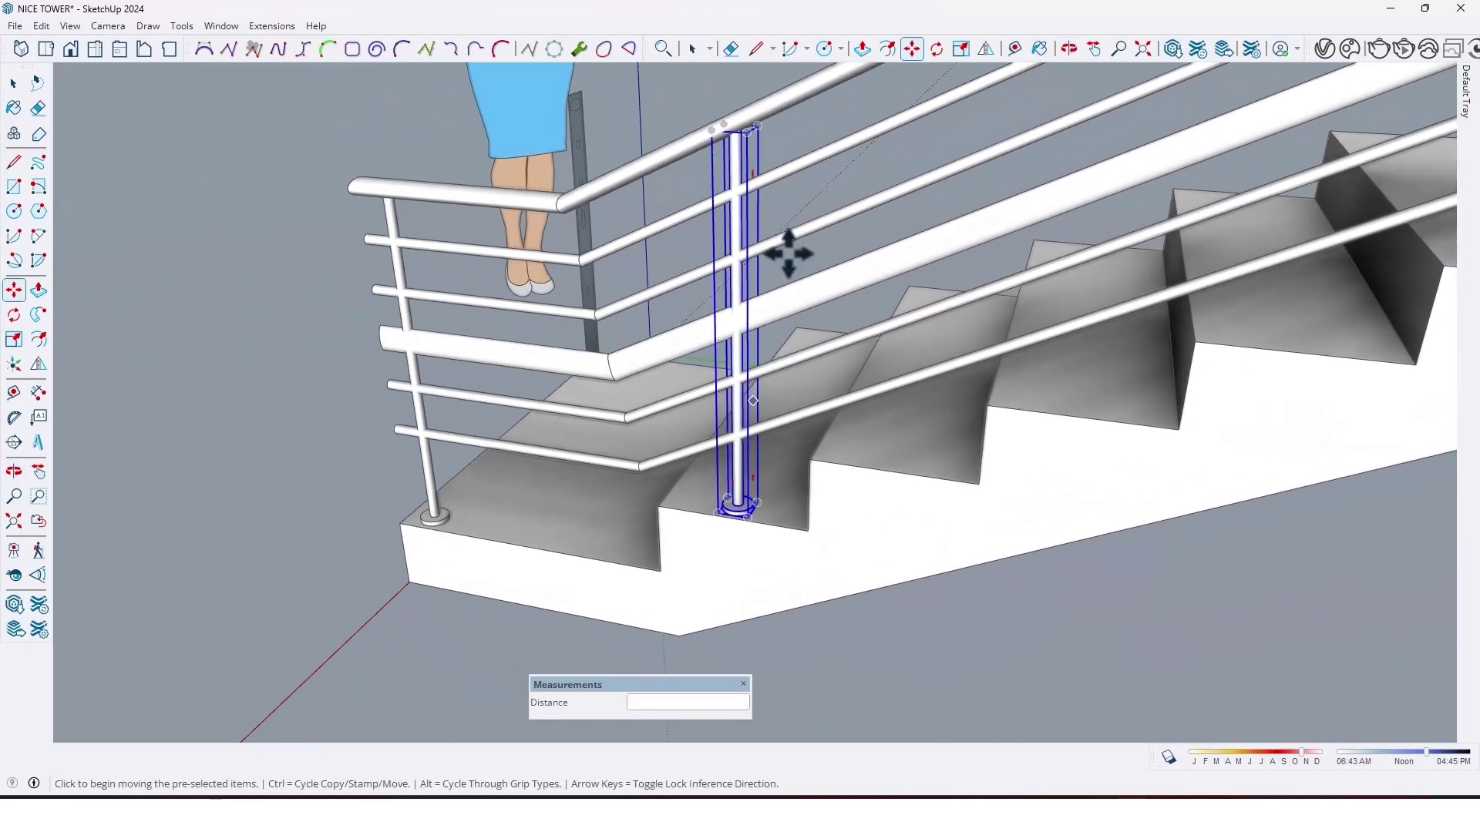
Copy the second post two steps up the flight and repeat the copy with a 4X array
scroll(708, 131, up, 5)
scroll(700, 140, down, 5)
middle_drag(720, 420, 809, 440)
scroll(646, 494, up, 1)
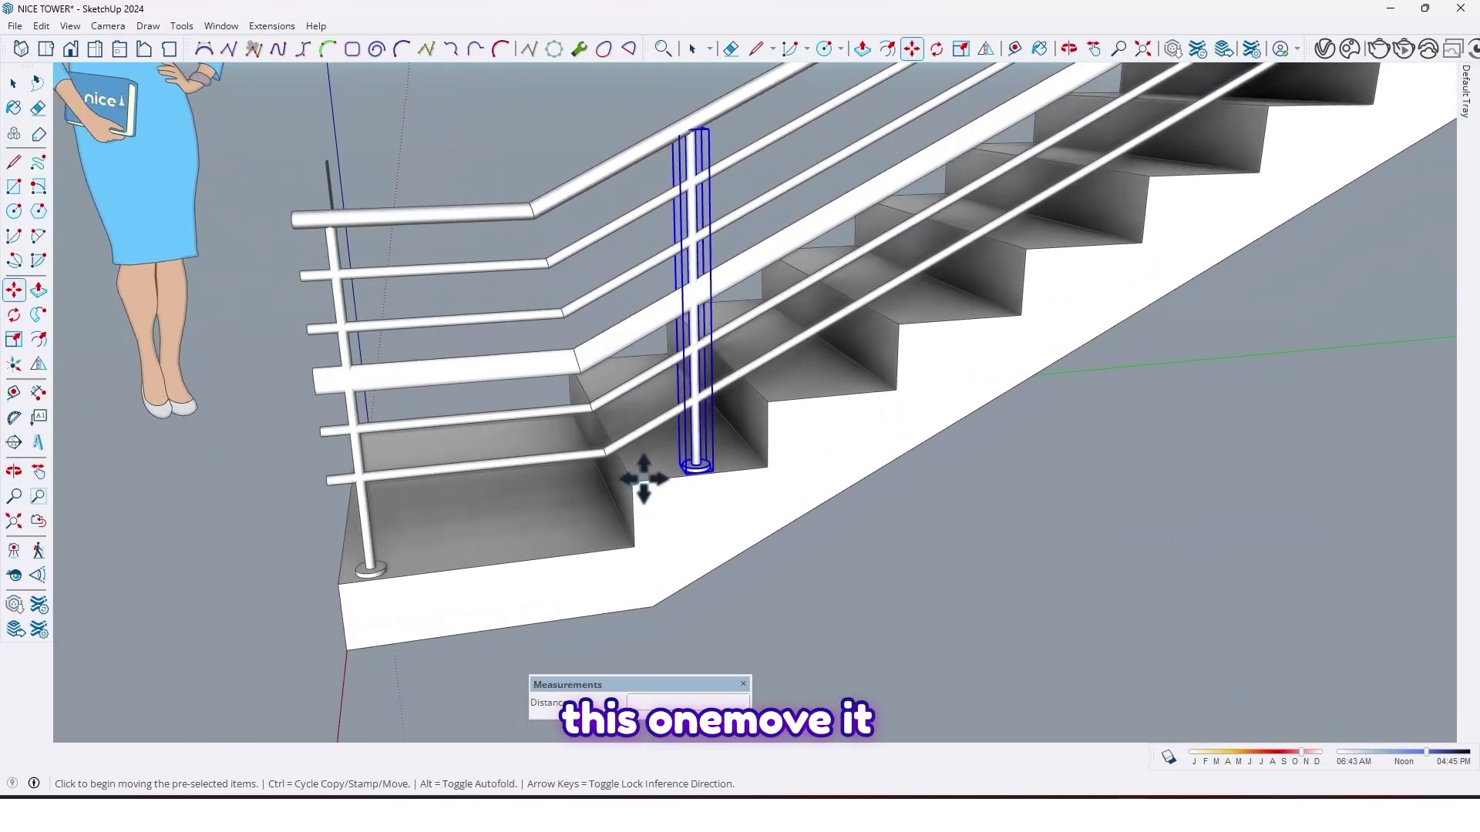
click(634, 483)
key(ctrl)
shift+middle_drag(878, 370, 934, 395)
scroll(821, 422, down, 3)
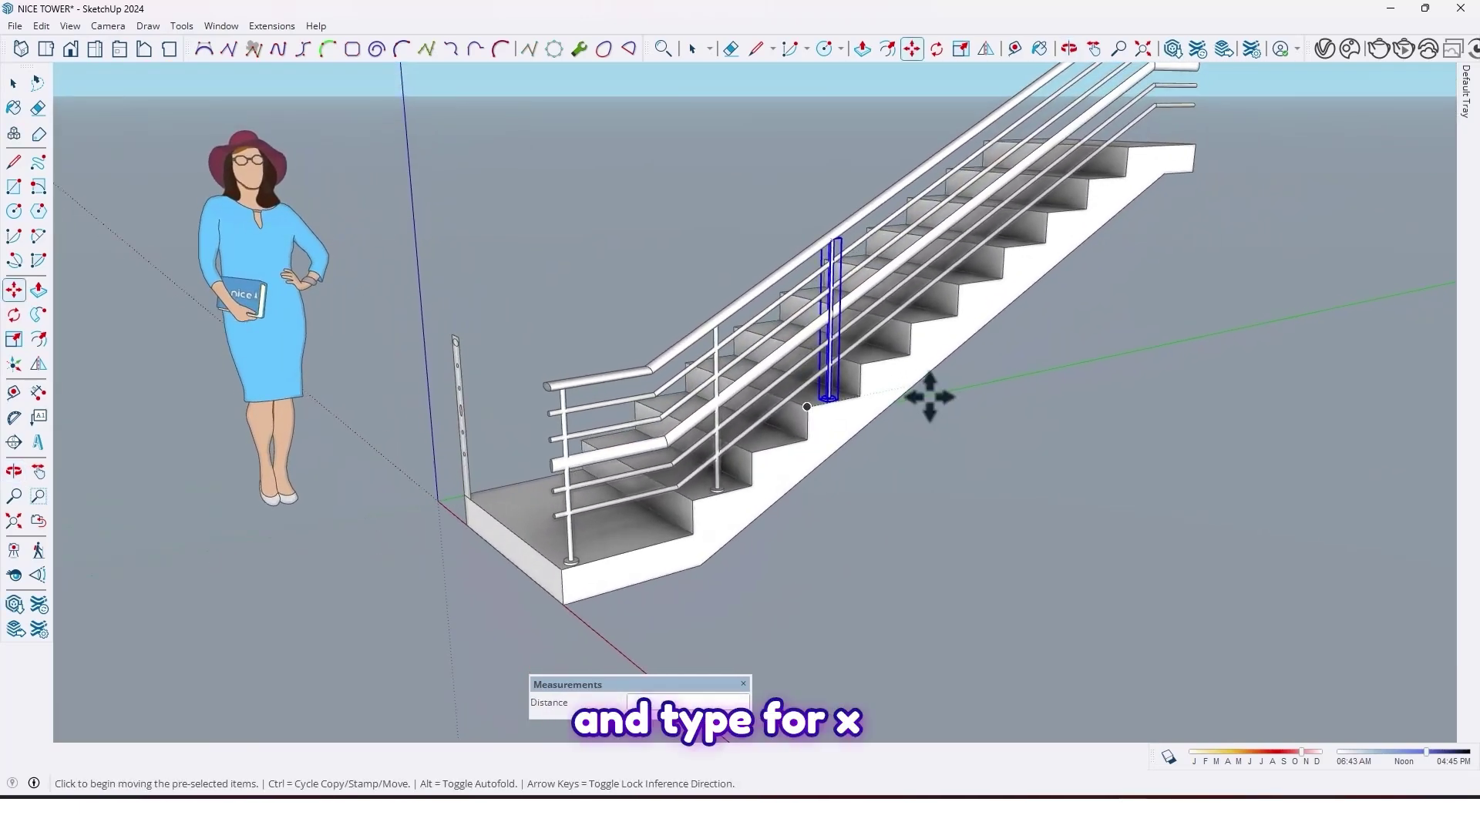
text(4X)
key(Return)
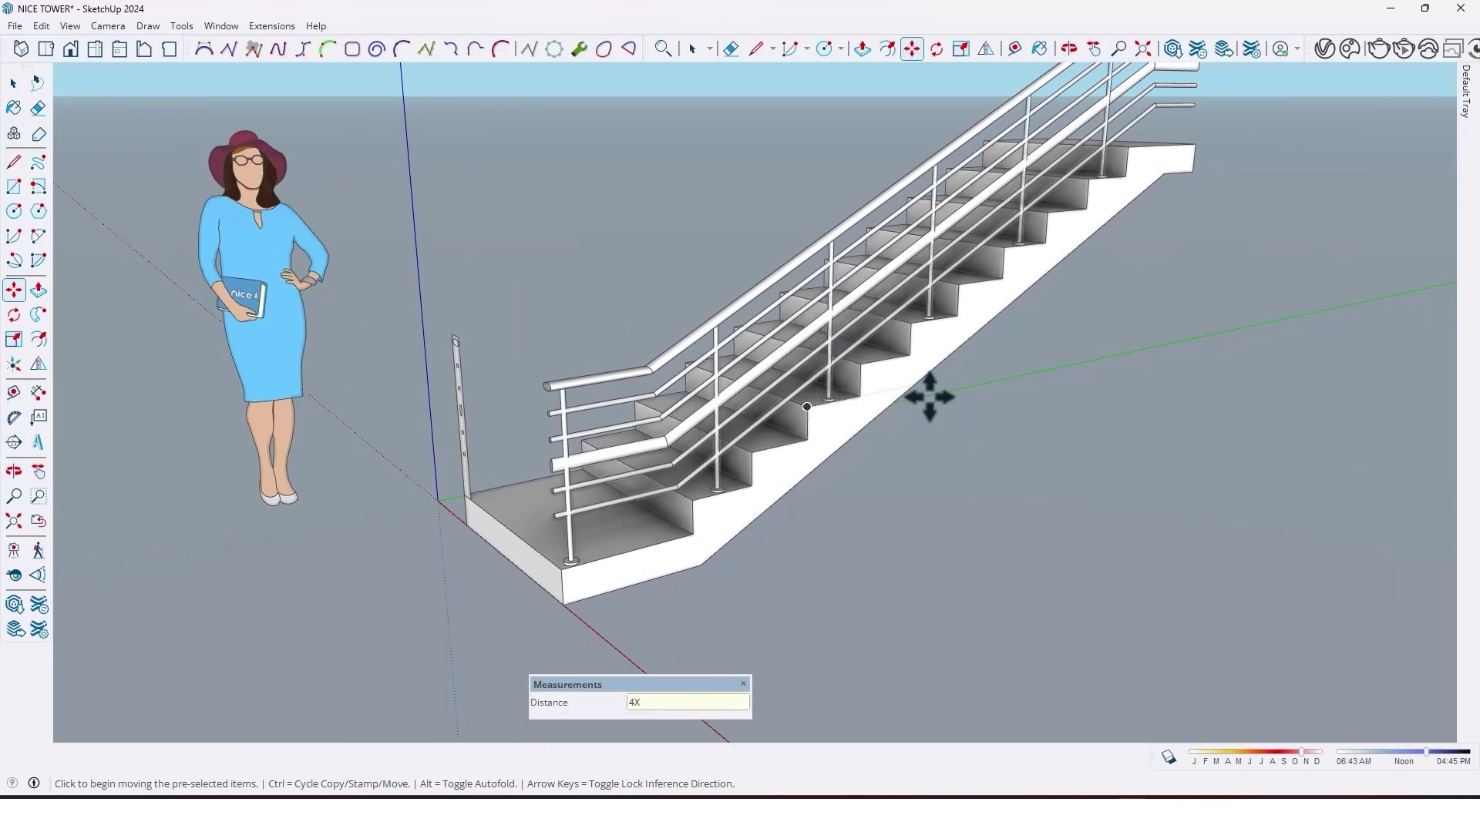
Copy the uppermost post from its step corner to the corner of the top landing
middle_drag(929, 397, 806, 379)
scroll(866, 356, up, 1)
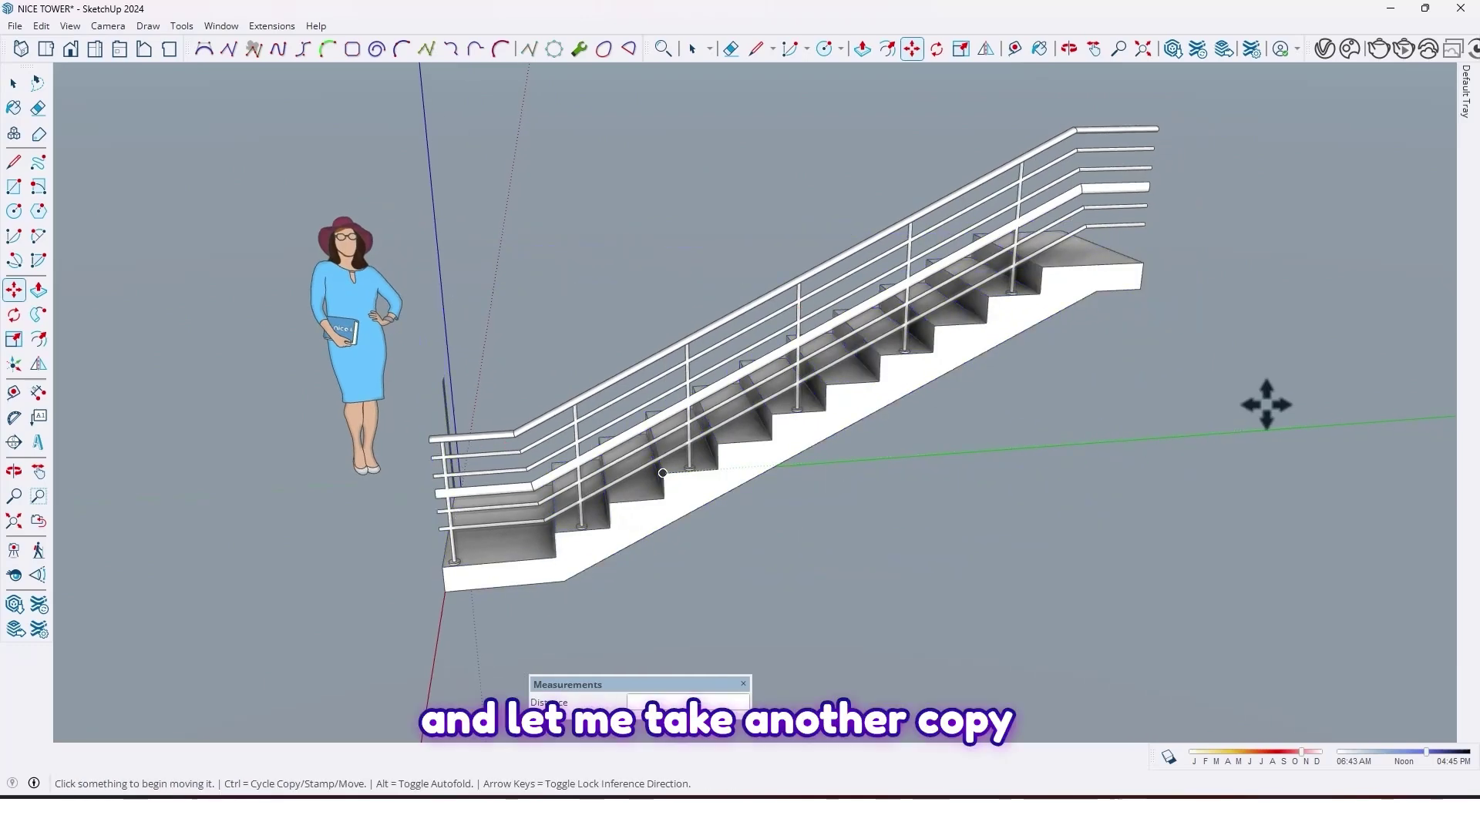
scroll(1092, 300, up, 4)
key(space)
scroll(832, 399, up, 3)
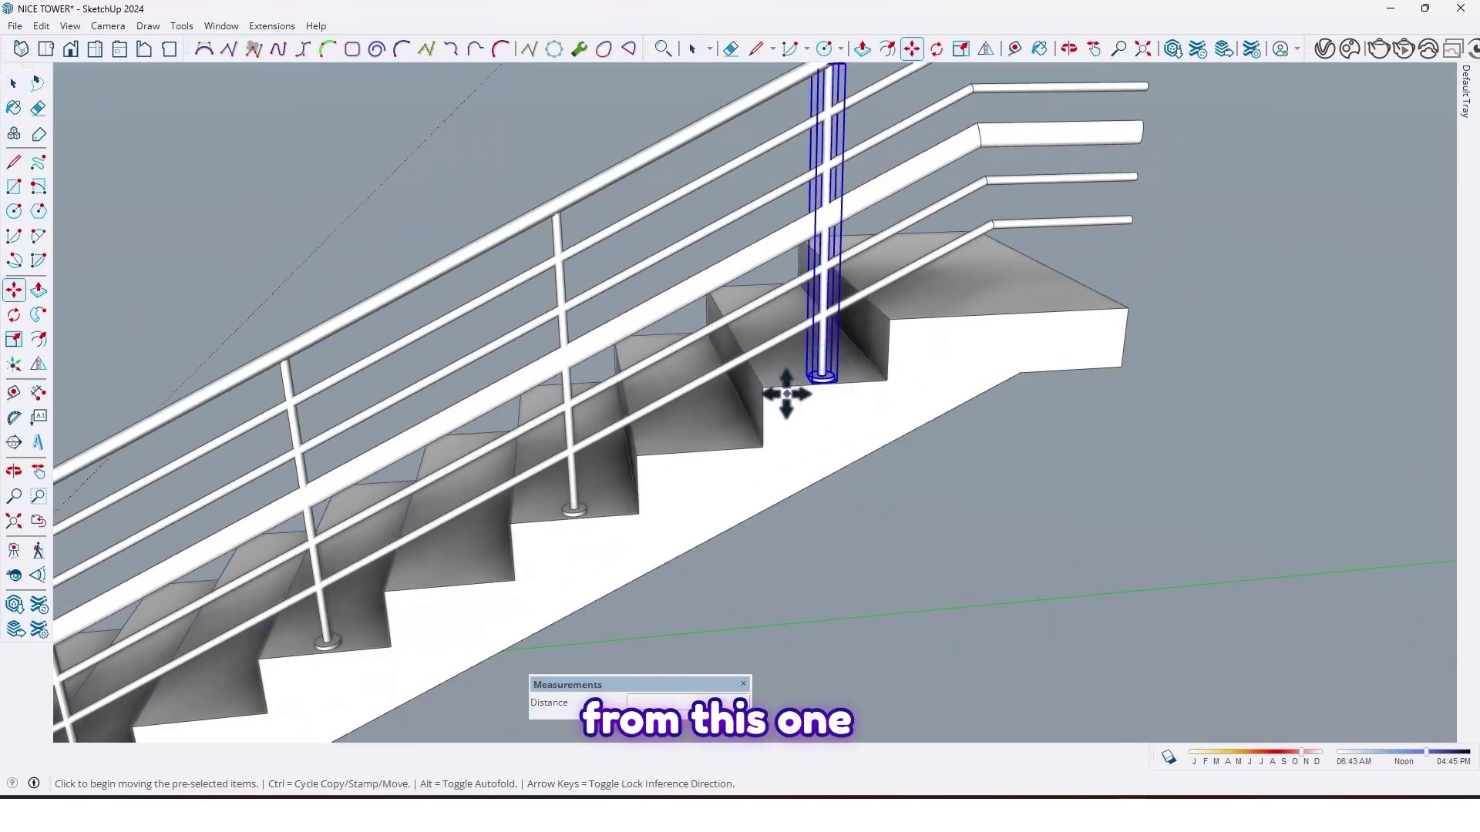
key(ctrl)
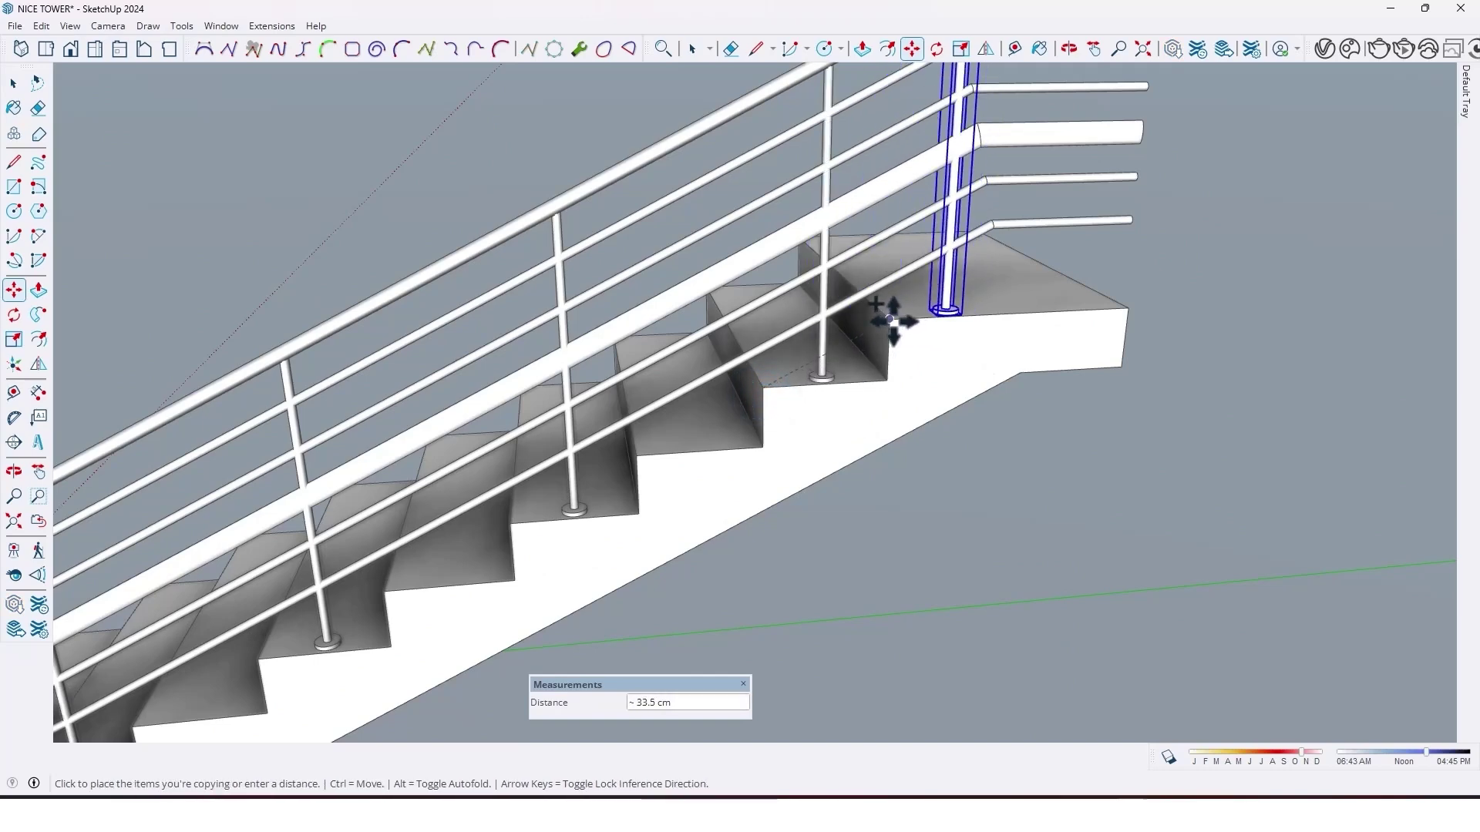
Move the landing post about 35 cm along the landing, close to the upper free ends of the rails
scroll(966, 340, down, 2)
shift+middle_drag(965, 341, 847, 398)
scroll(844, 396, up, 2)
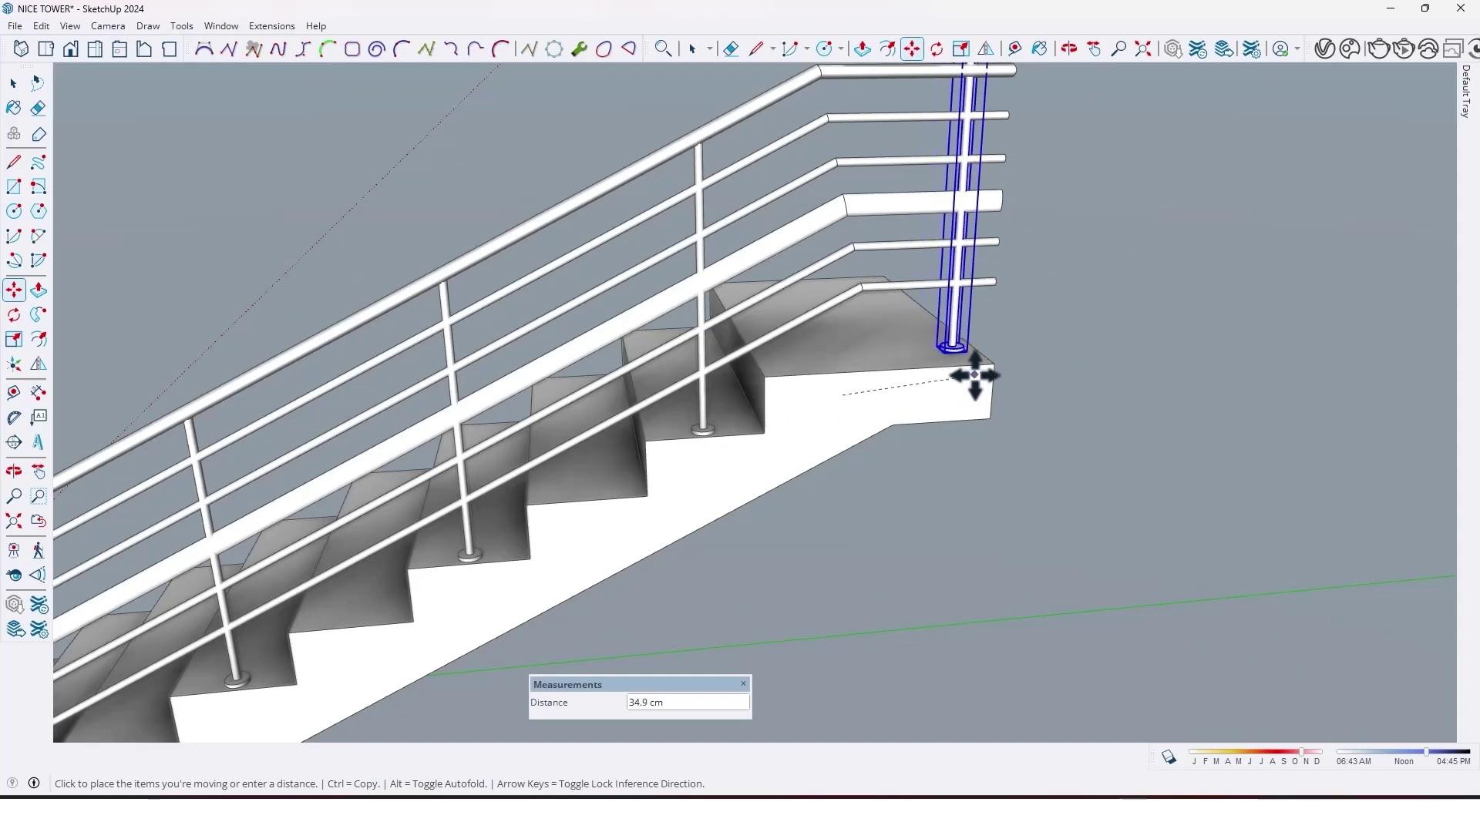
scroll(969, 375, down, 6)
middle_drag(982, 506, 1094, 335)
shift+middle_drag(1094, 336, 1084, 245)
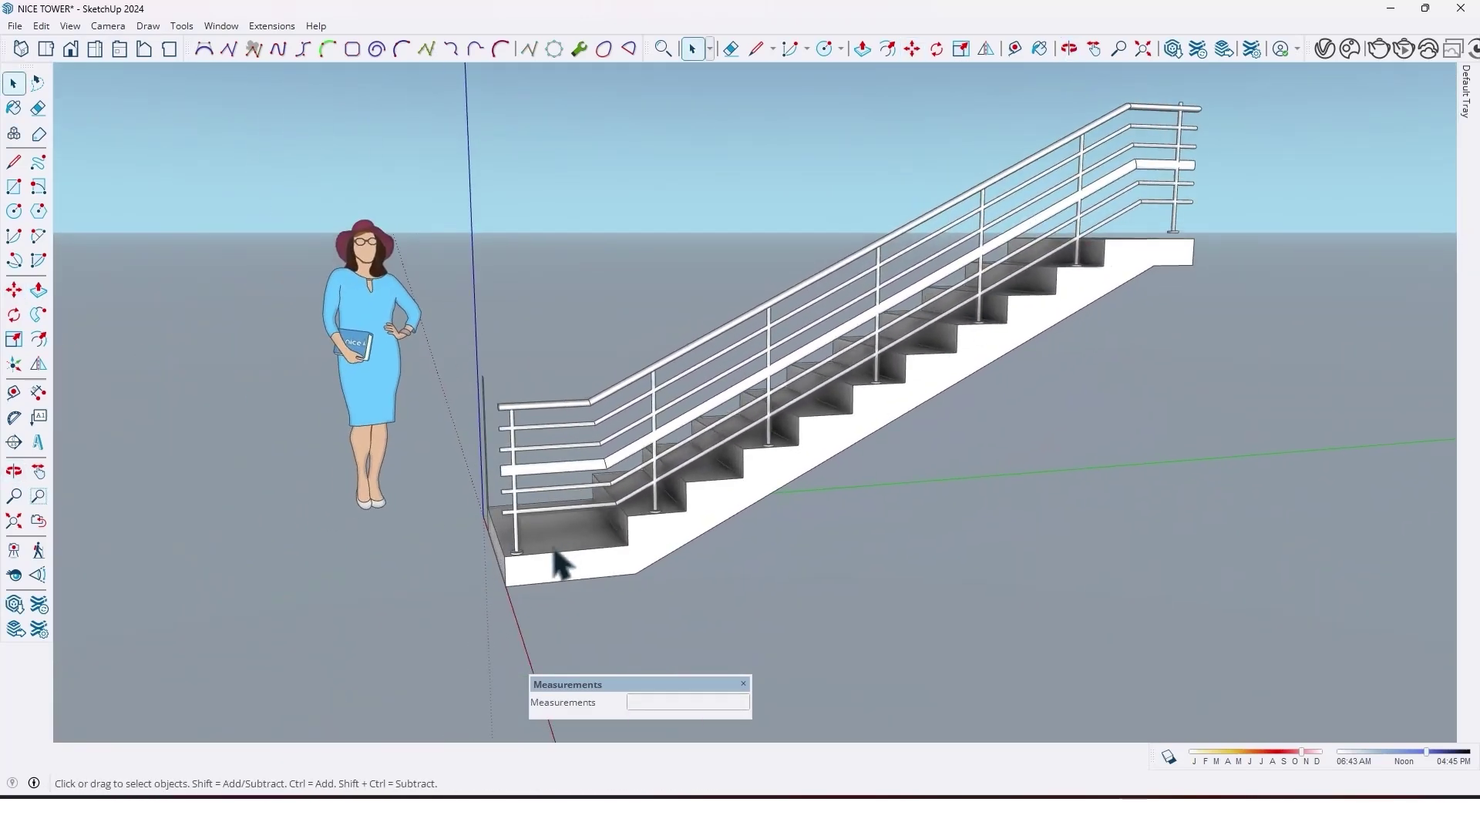
Shift the bottom post slightly farther inward along the bottom step's side edge
scroll(553, 524, up, 3)
shift+middle_drag(553, 521, 558, 465)
key(space)
scroll(513, 513, up, 2)
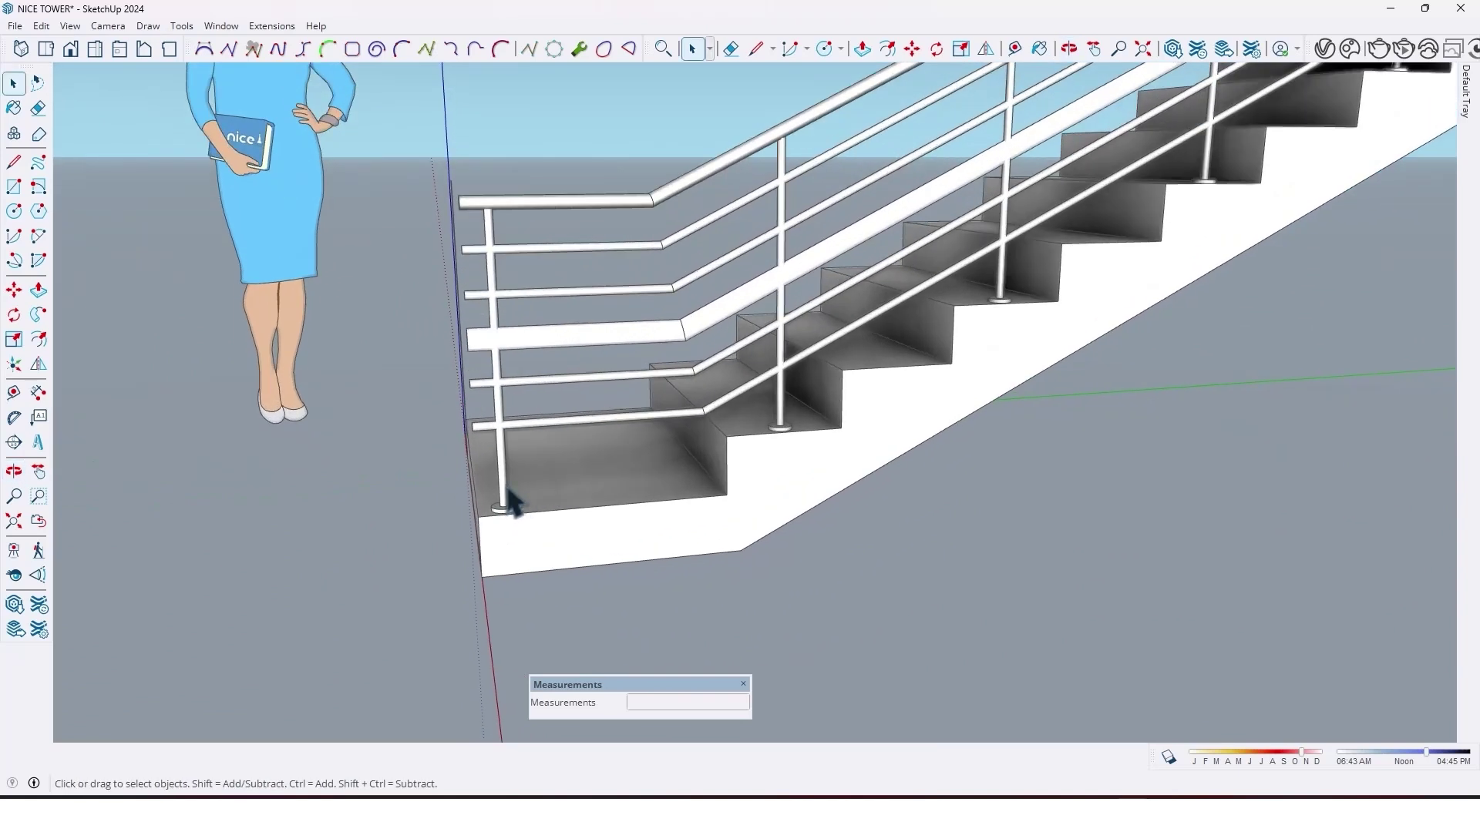
click(506, 561)
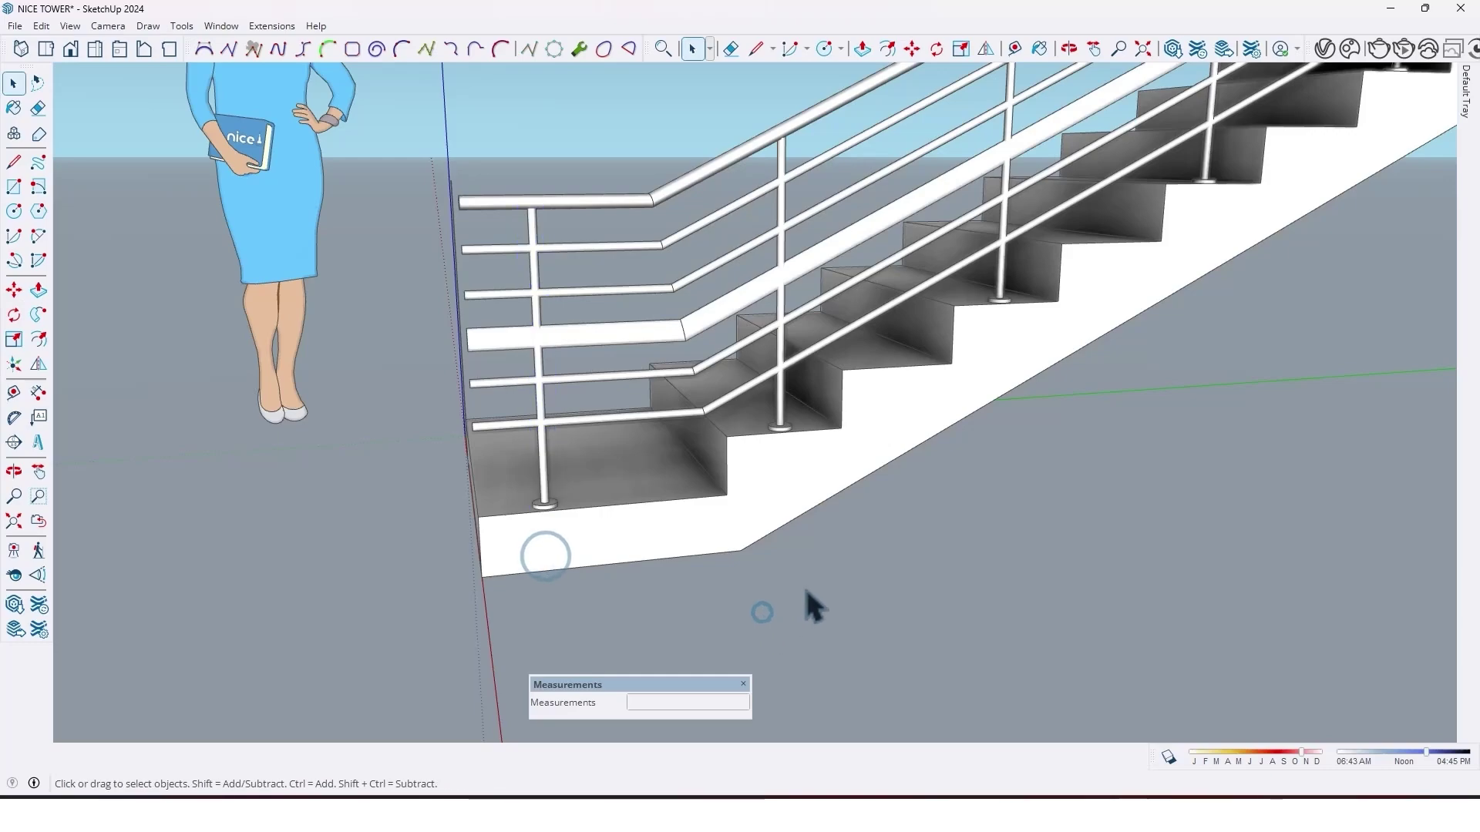
Examine the finished handrail and its posts from the front, the side and at a distance
middle_drag(814, 608, 736, 378)
middle_drag(736, 378, 1024, 331)
scroll(601, 429, up, 3)
middle_drag(601, 429, 1067, 314)
scroll(875, 420, up, 3)
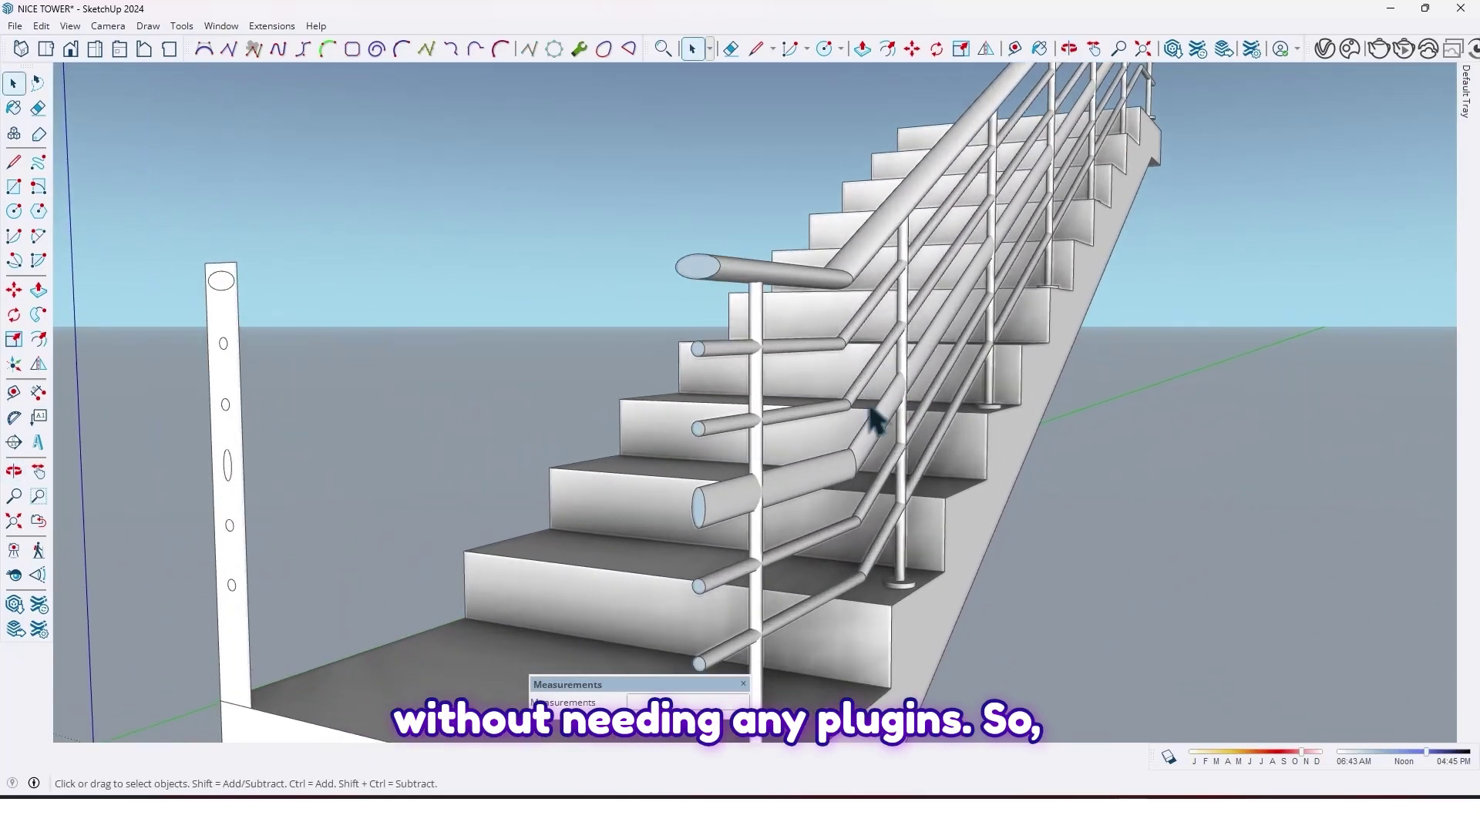
scroll(875, 420, down, 3)
scroll(714, 429, down, 3)
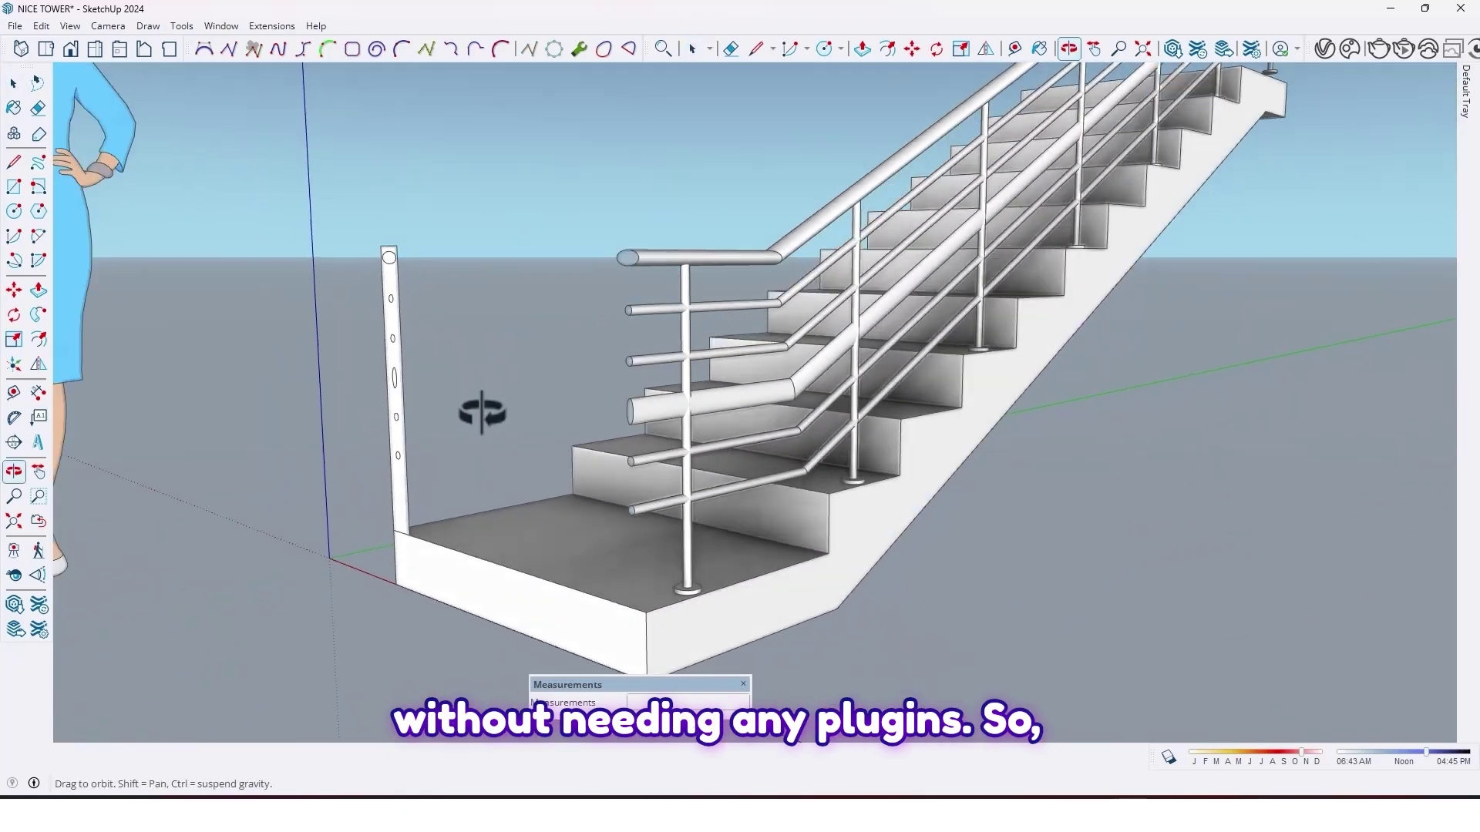
middle_drag(479, 413, 686, 438)
scroll(668, 466, down, 5)
scroll(743, 450, down, 2)
scroll(933, 451, up, 2)
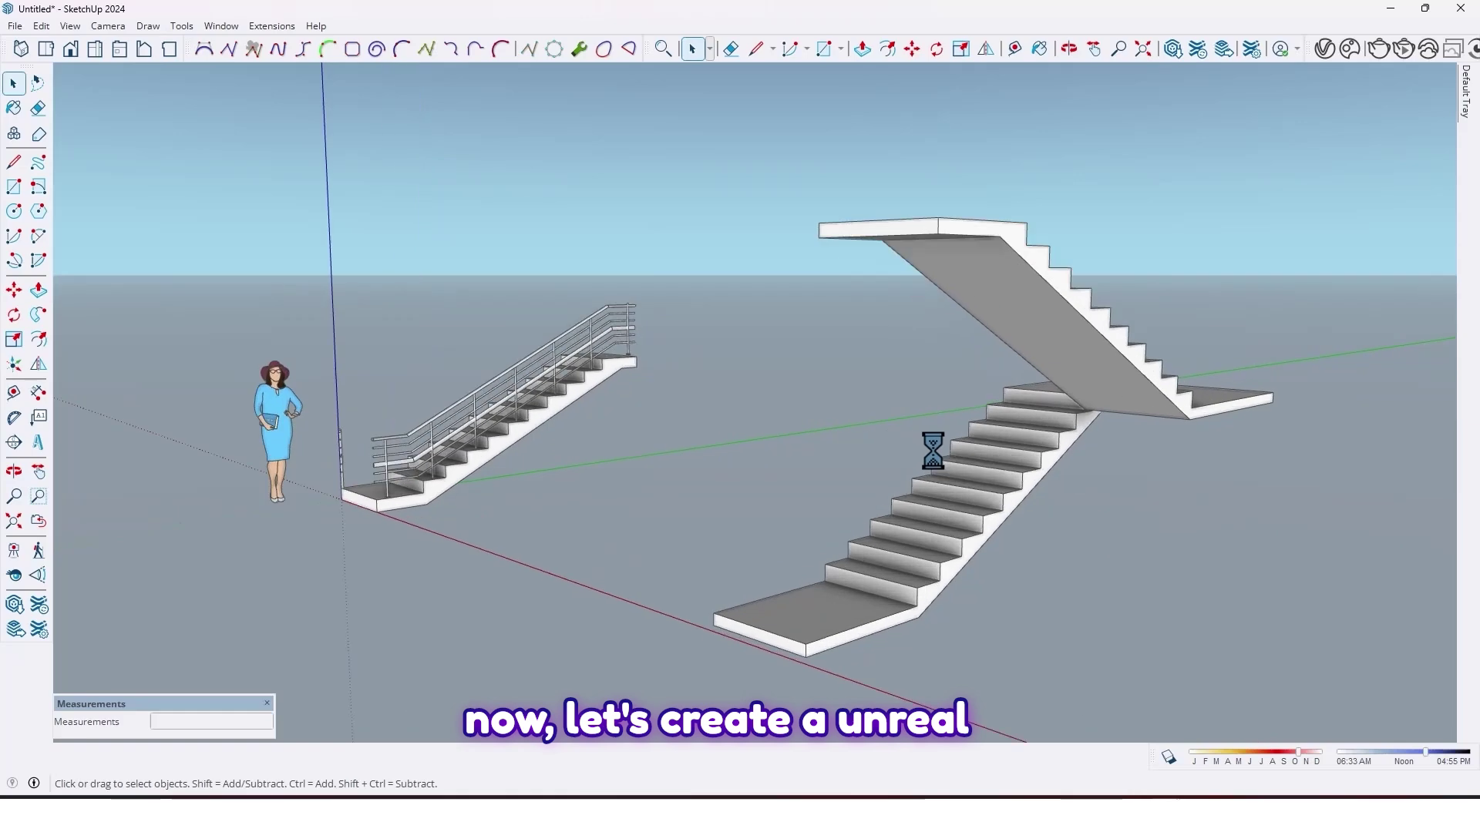
Open the two-flight stair for editing and select the outer bottom edges of the lower flight and its starting landing
scroll(853, 429, down, 2)
middle_drag(853, 429, 710, 481)
scroll(771, 462, up, 3)
double_click(746, 473)
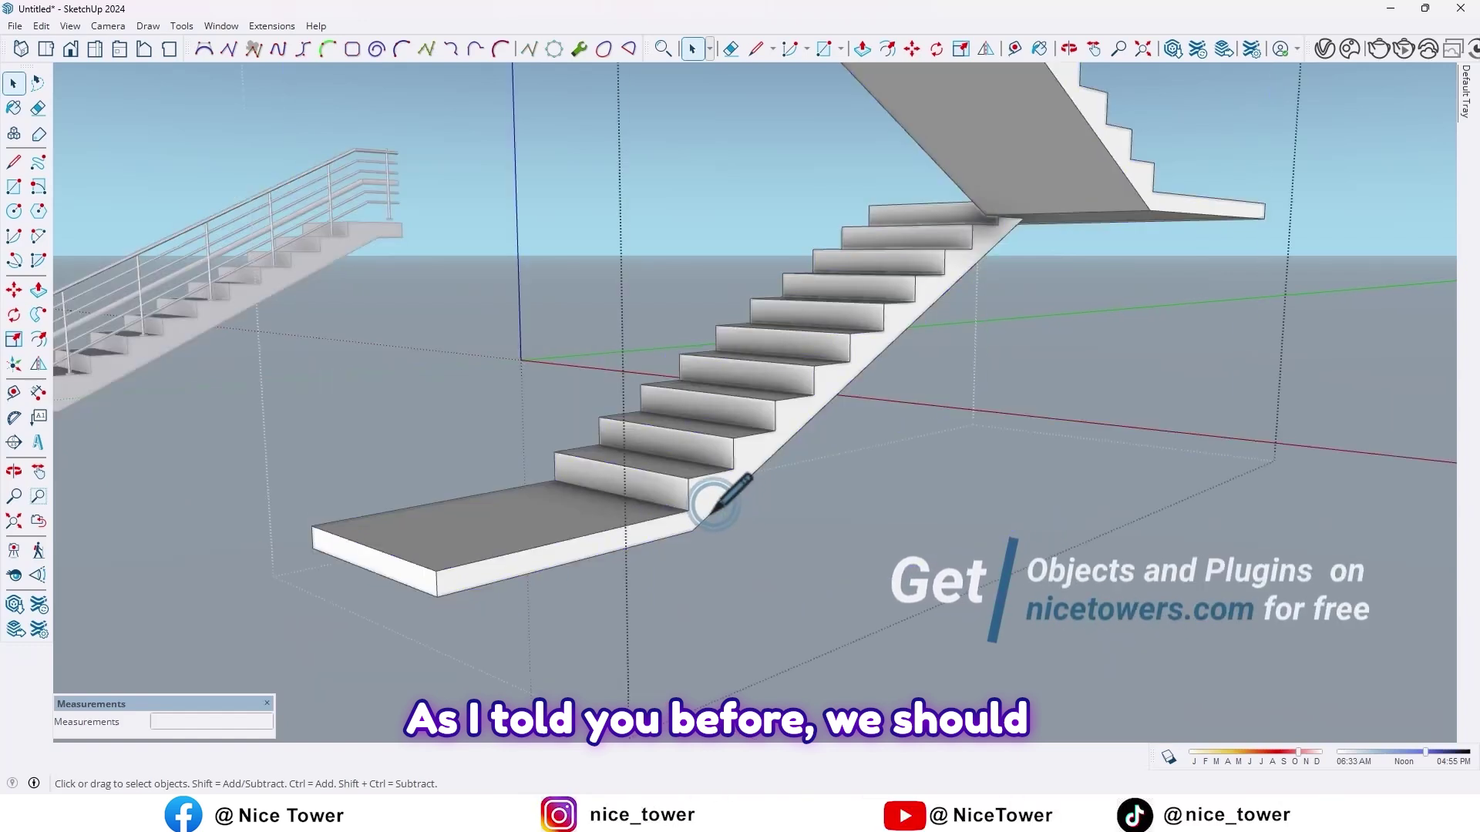
click(709, 512)
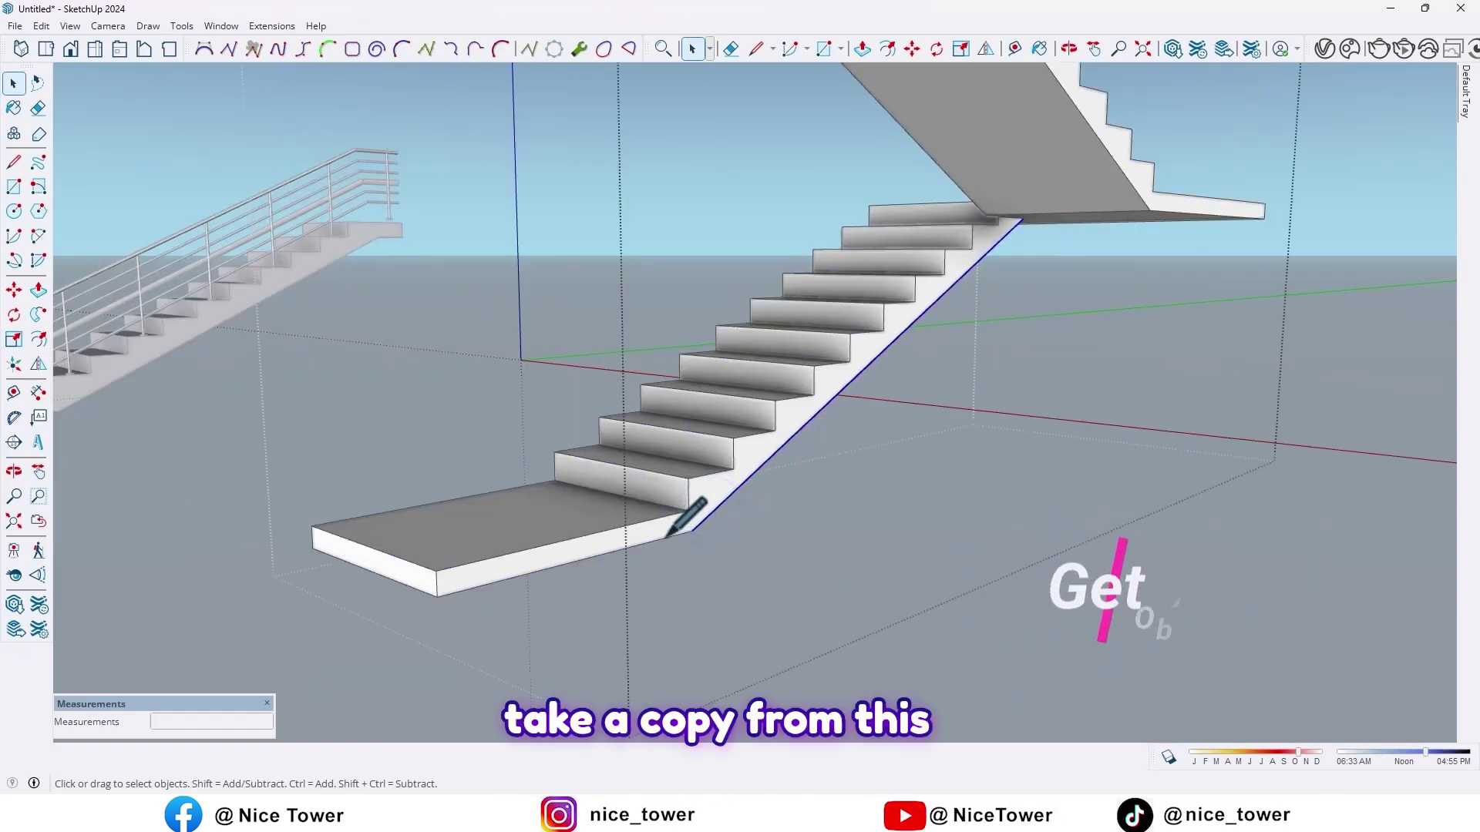
shift+click(666, 537)
Add the bottom edges at the middle landing and along the inner side of the upper flight to the selection
scroll(680, 534, up, 5)
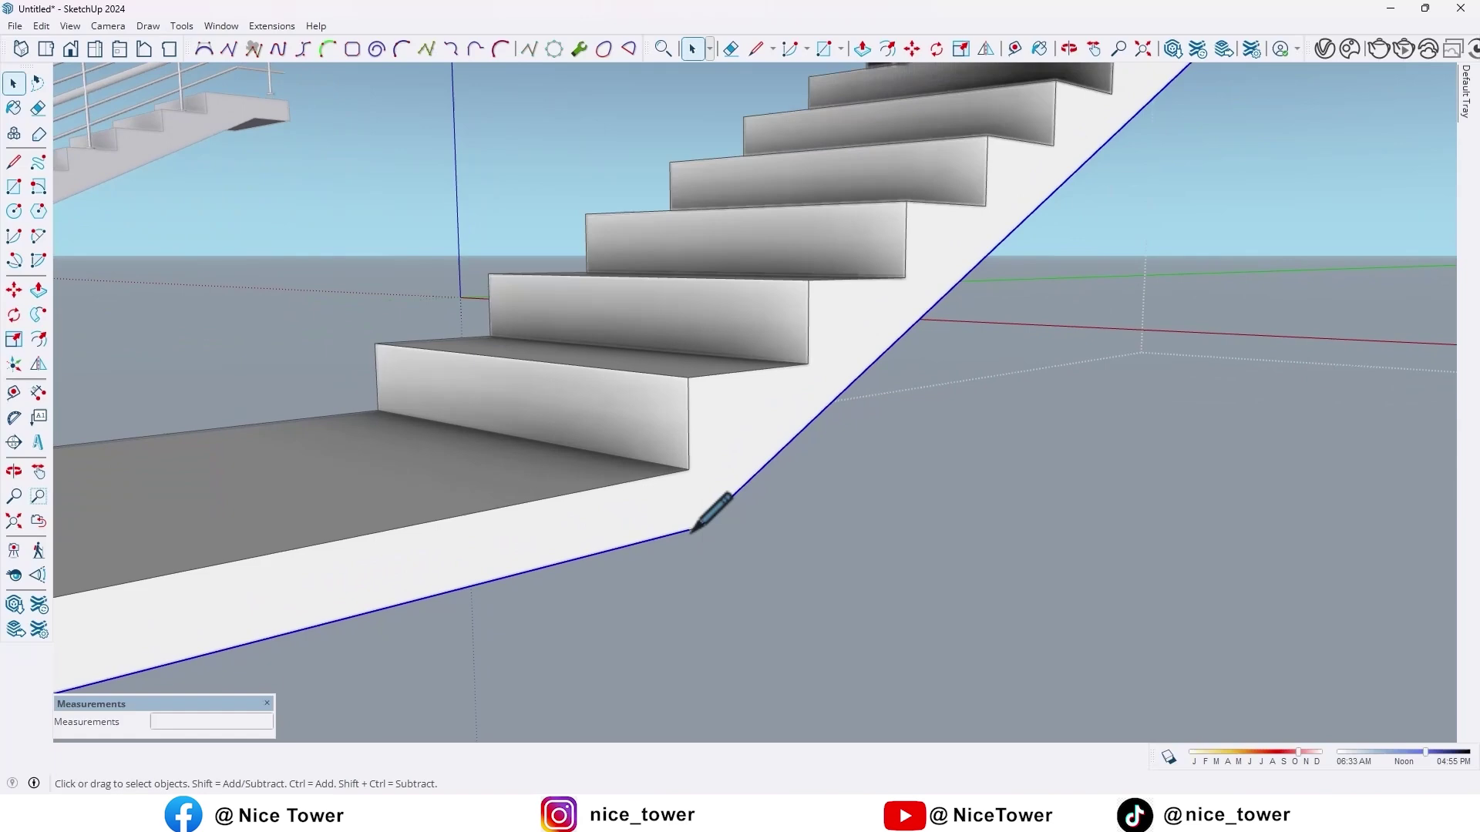
scroll(694, 531, down, 5)
mouse_move(684, 519)
middle_down()
mouse_move(806, 439)
mouse_move(869, 354)
mouse_move(934, 386)
mouse_move(743, 373)
middle_up()
scroll(698, 447, up, 5)
mouse_move(697, 431)
middle_down()
mouse_move(717, 539)
mouse_move(725, 436)
mouse_move(668, 430)
mouse_move(678, 443)
mouse_move(693, 319)
mouse_move(669, 371)
middle_up()
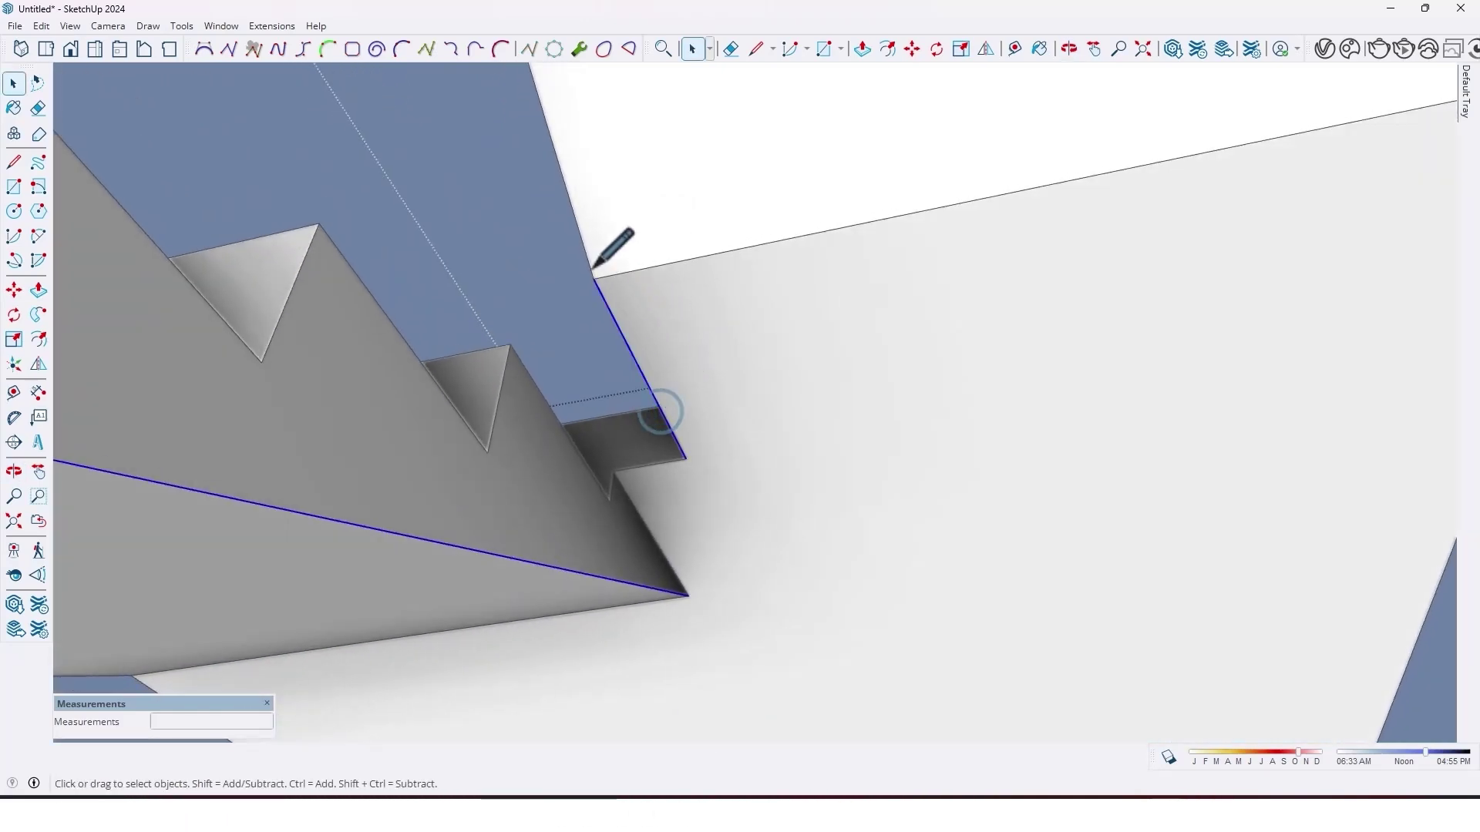
mouse_move(588, 264)
middle_down()
mouse_move(740, 403)
mouse_move(770, 483)
mouse_move(830, 424)
mouse_move(815, 607)
mouse_move(703, 290)
mouse_move(615, 645)
mouse_move(780, 350)
mouse_move(684, 696)
mouse_move(853, 291)
mouse_move(779, 535)
mouse_move(821, 455)
middle_up()
key(space)
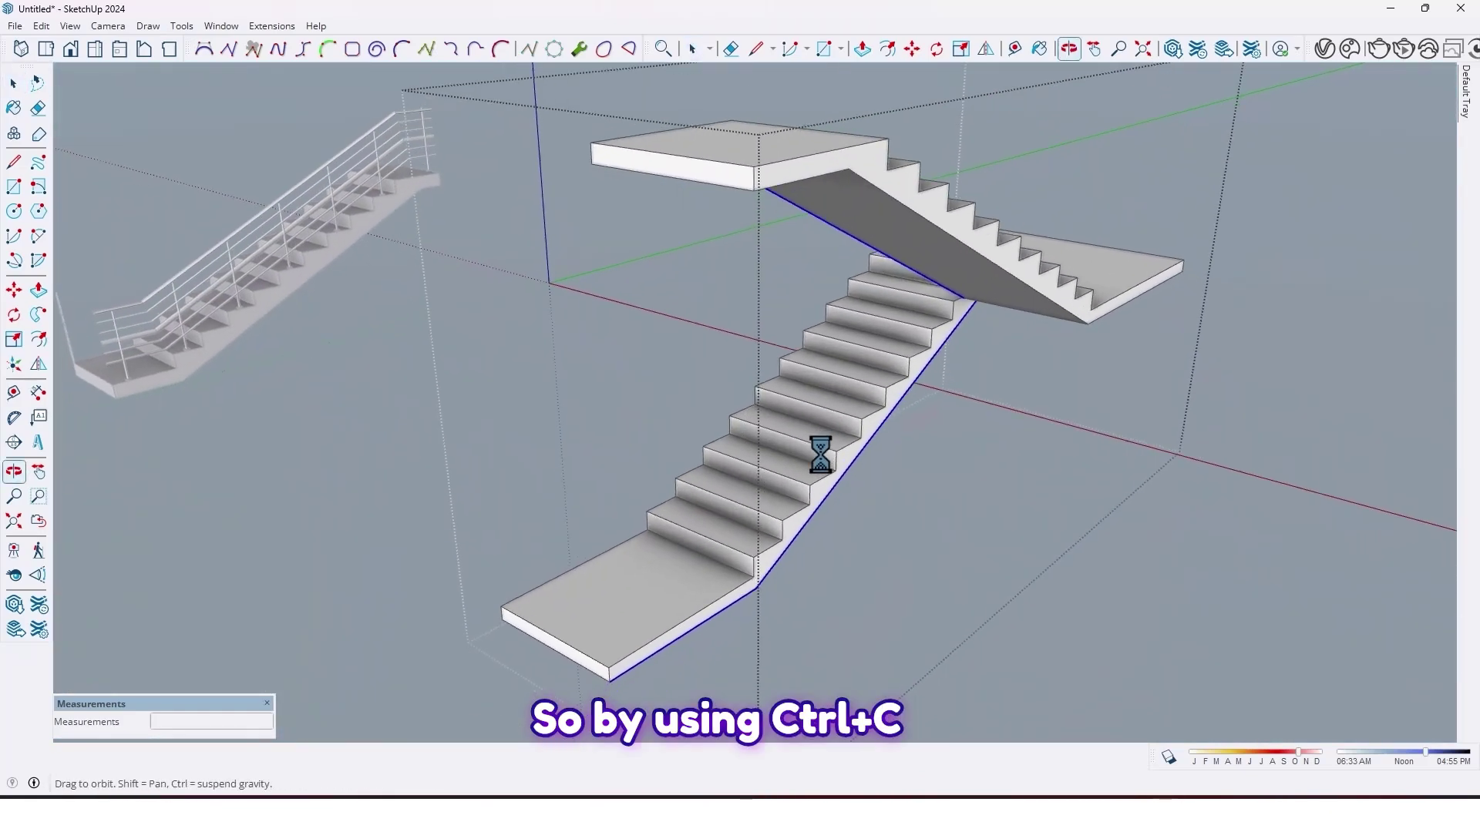
Copy the selected bottom edges of both flights and finish editing the two-flight stair
key(ctrl+c)
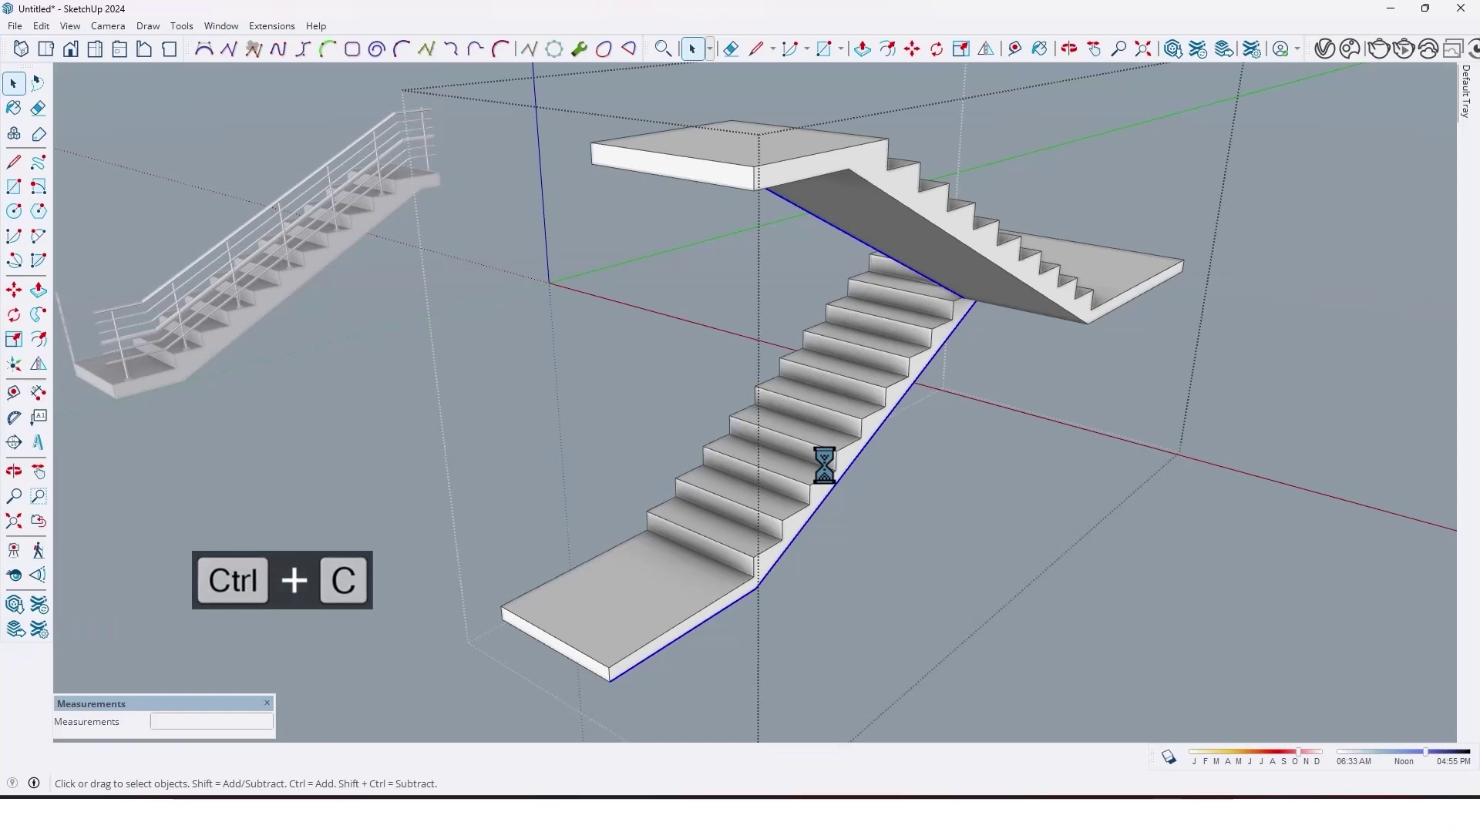
scroll(824, 465, down, 3)
mouse_move(824, 465)
middle_down()
mouse_move(1007, 479)
mouse_move(1022, 530)
middle_up()
click(1058, 544)
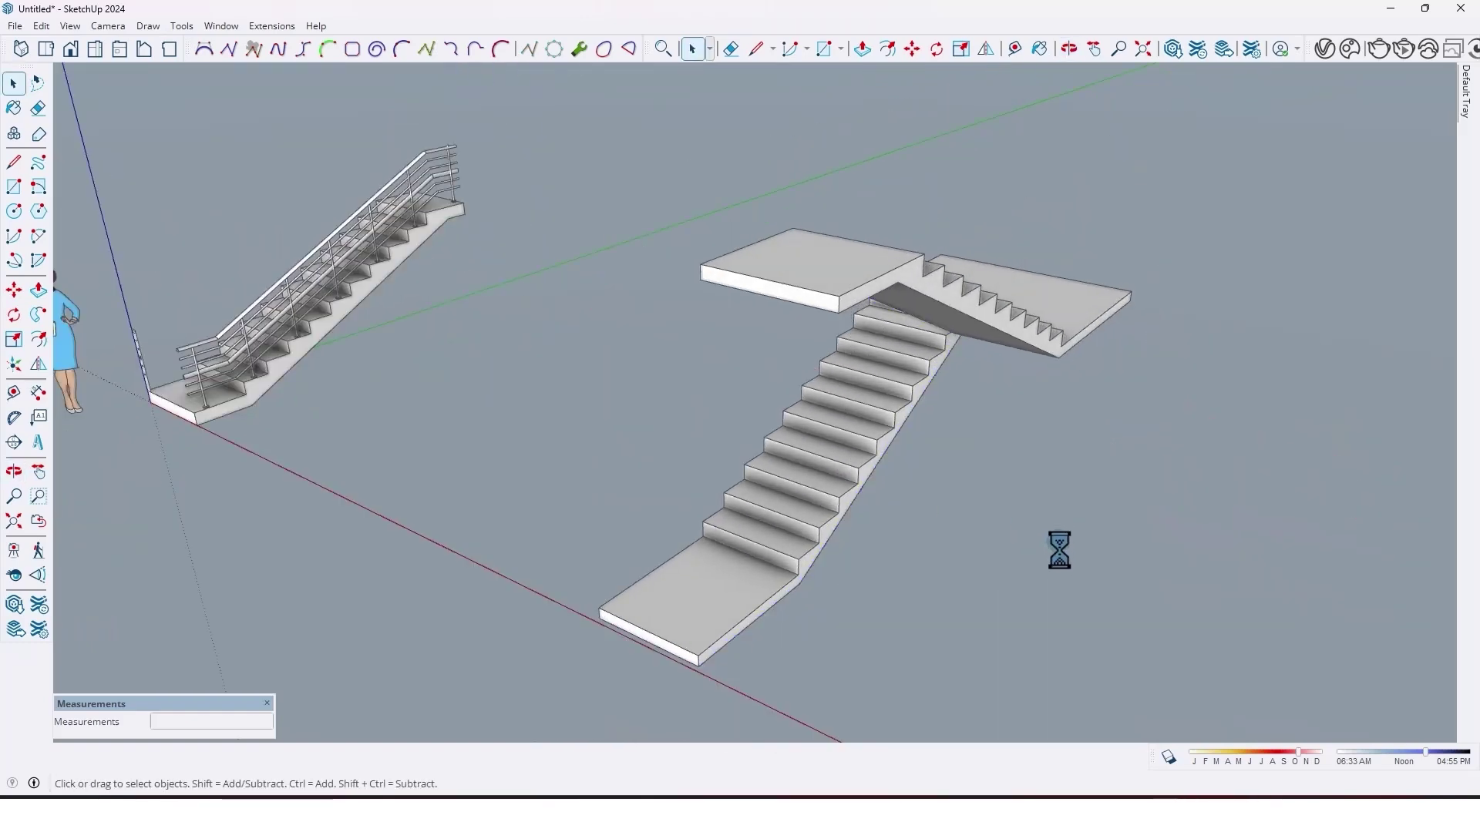
Paste the copied edges outside the stair group, starting at the front outer top corner of the starting landing
scroll(887, 486, down, 2)
middle_drag(886, 485, 602, 552)
scroll(836, 462, up, 4)
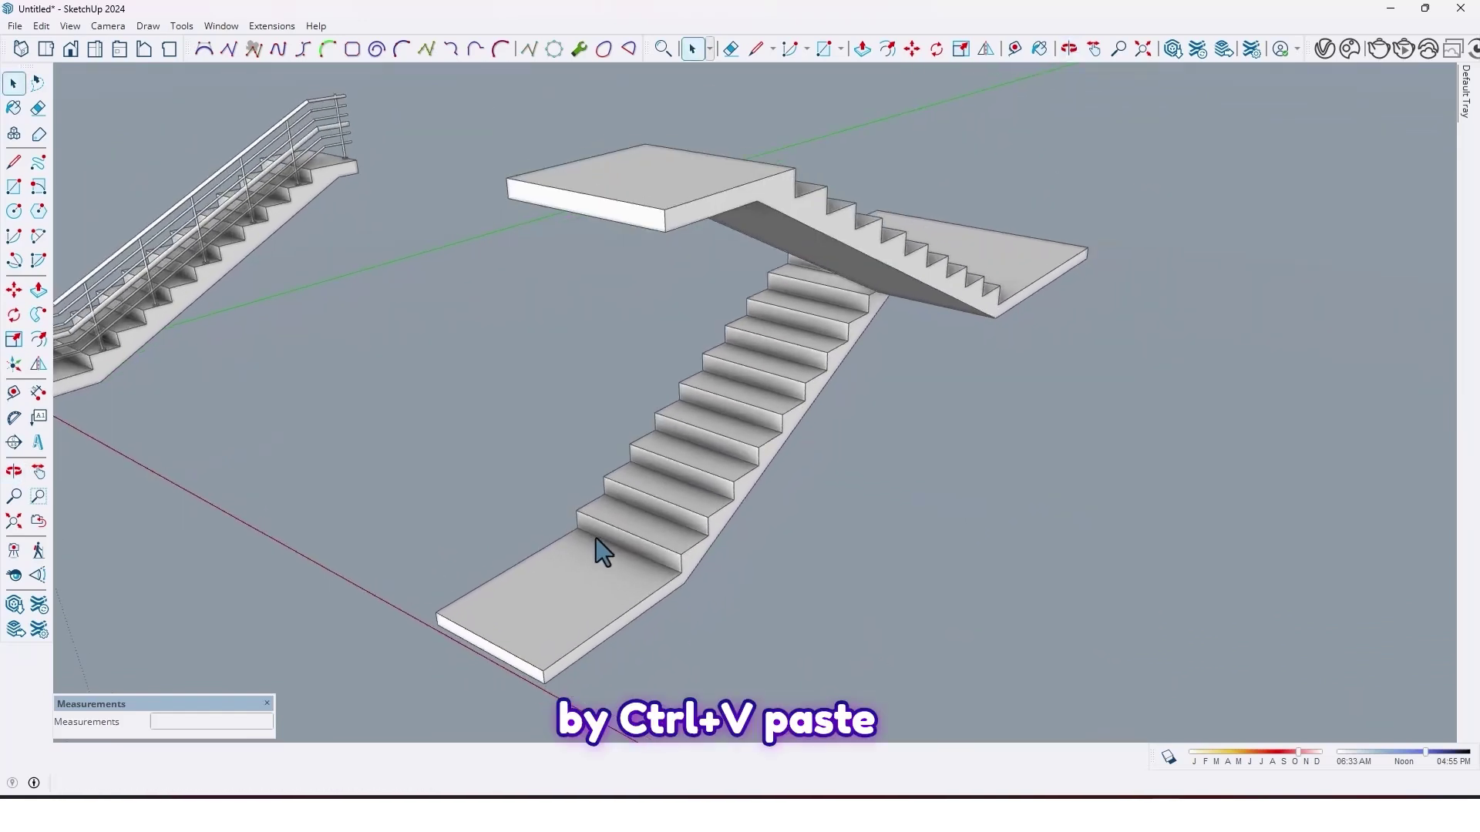
key(ctrl+v)
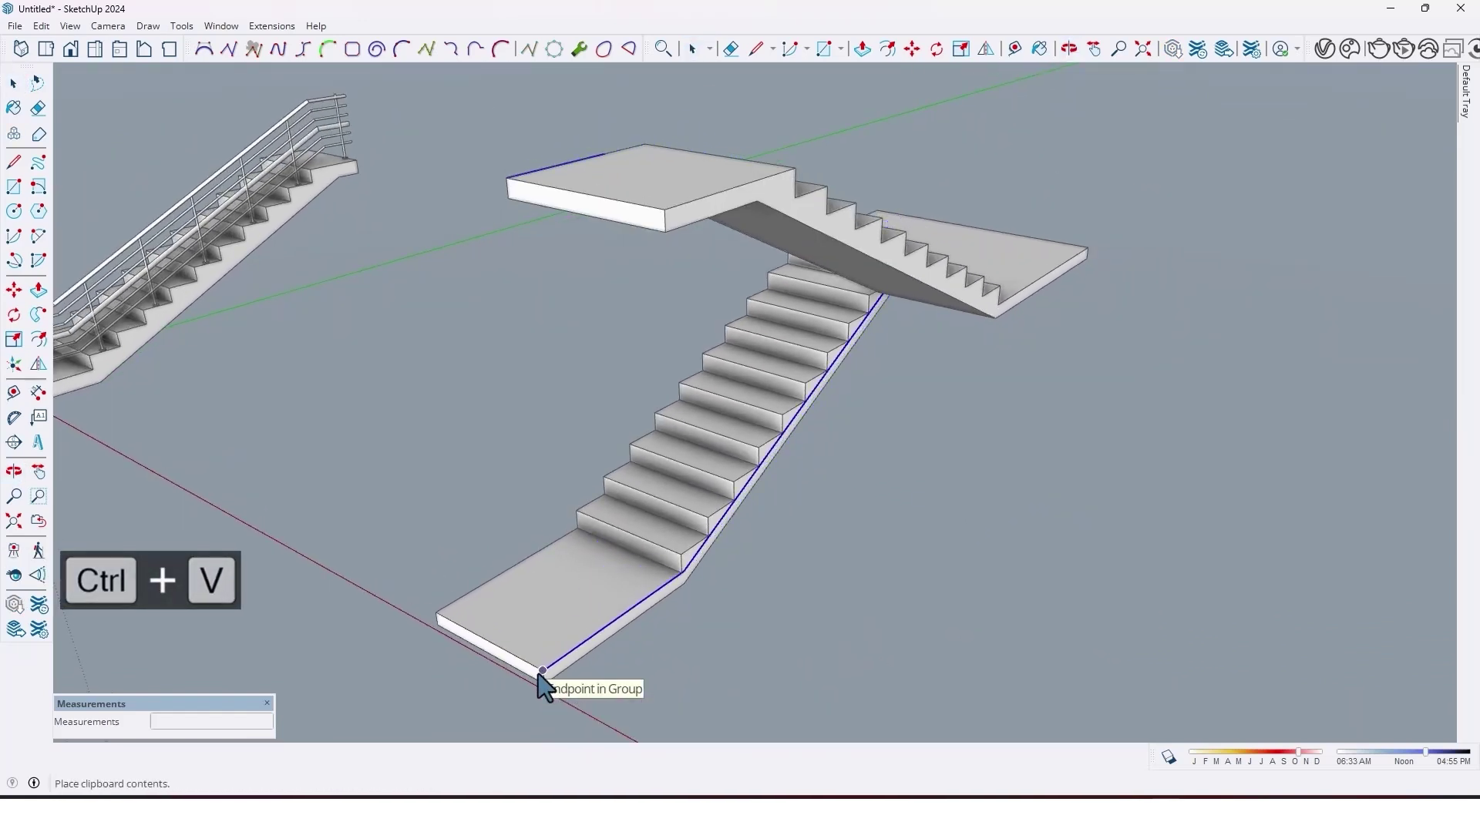
click(540, 671)
Hide the two-flight stair to isolate the pasted path lines around the middle landing
key(m)
middle_drag(558, 677, 370, 562)
scroll(384, 572, up, 3)
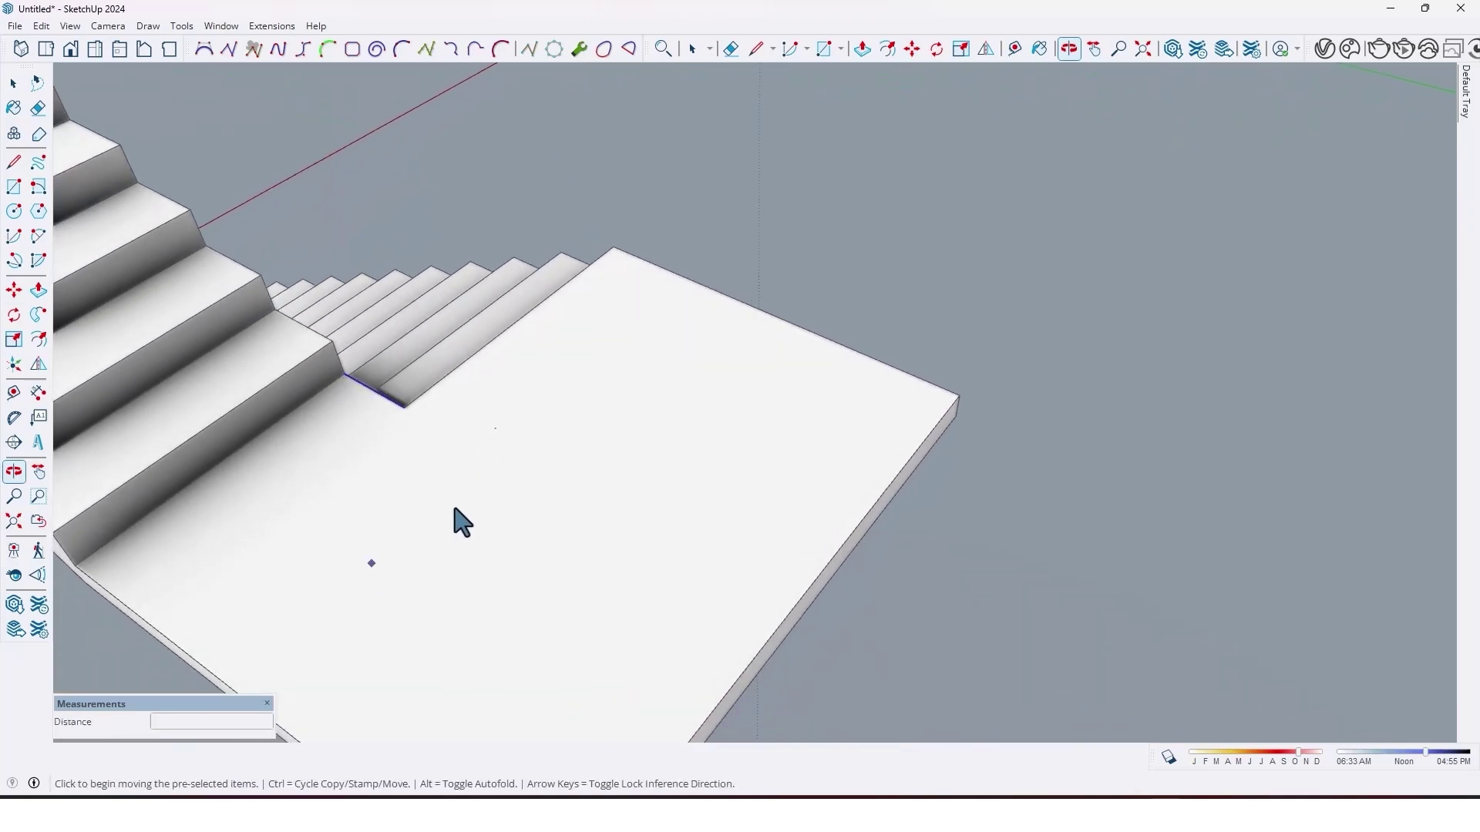
scroll(485, 443, up, 3)
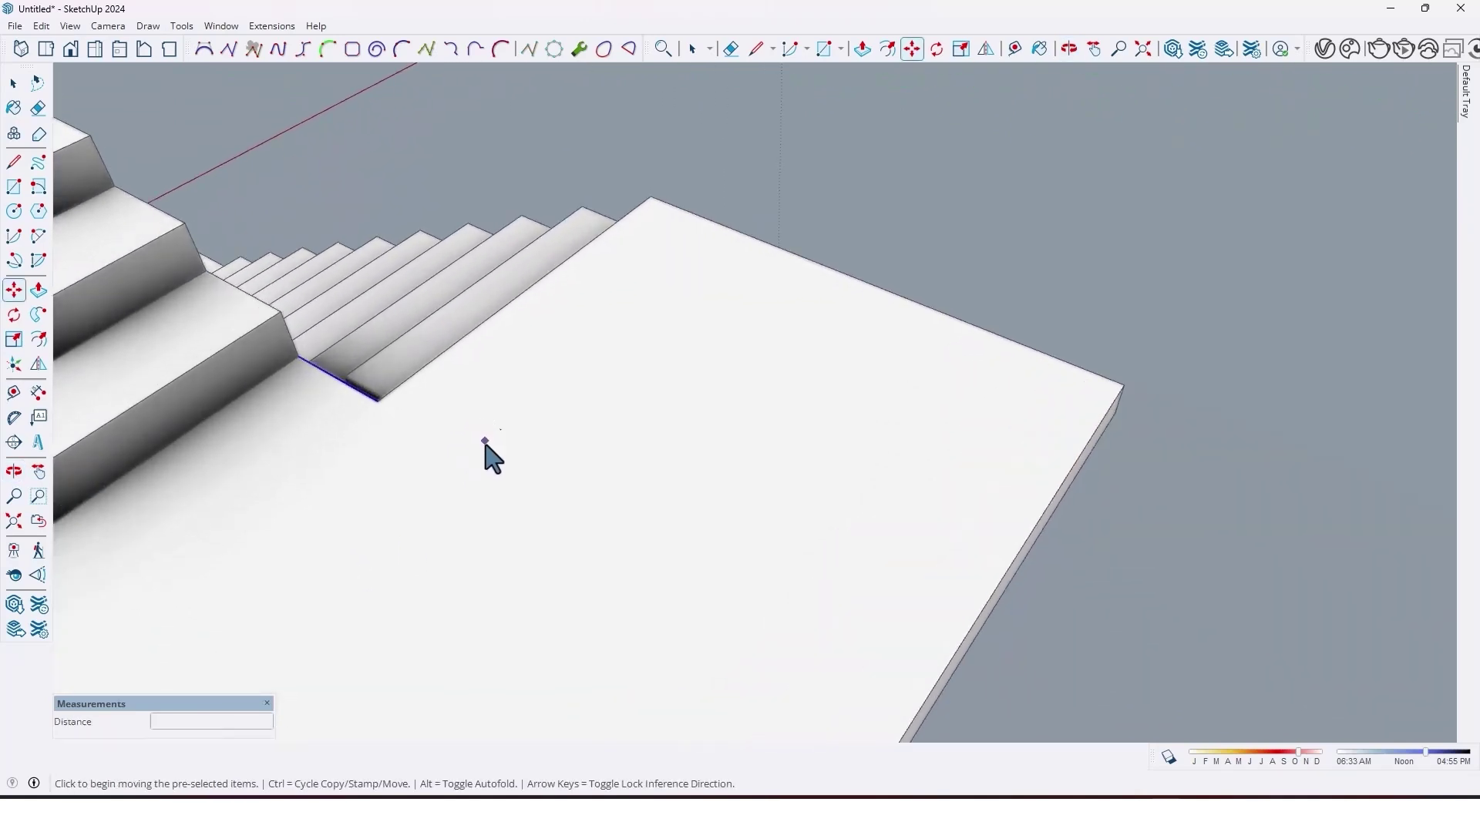
key(space)
click(583, 457)
right_click(592, 441)
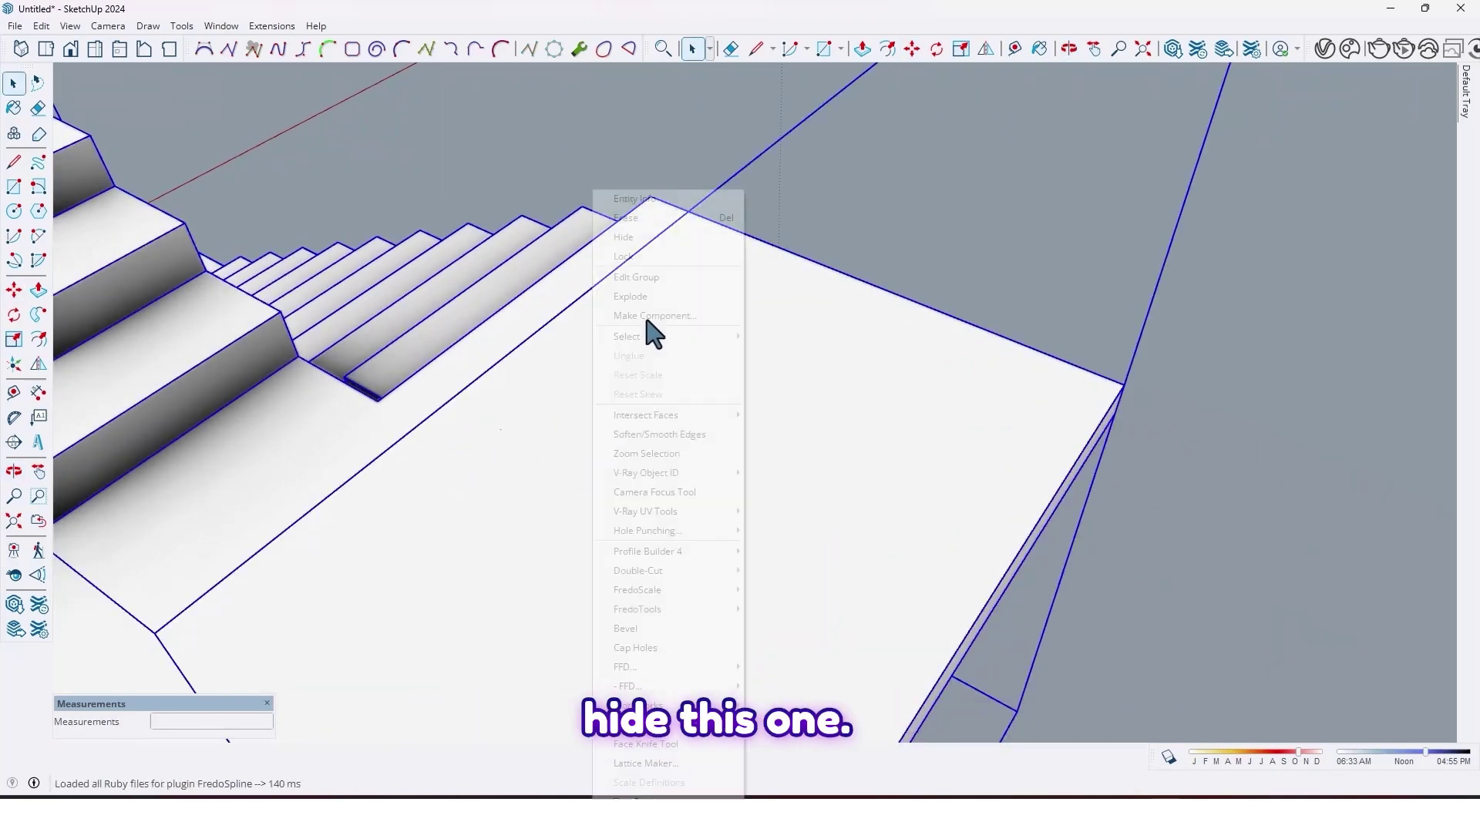
click(659, 242)
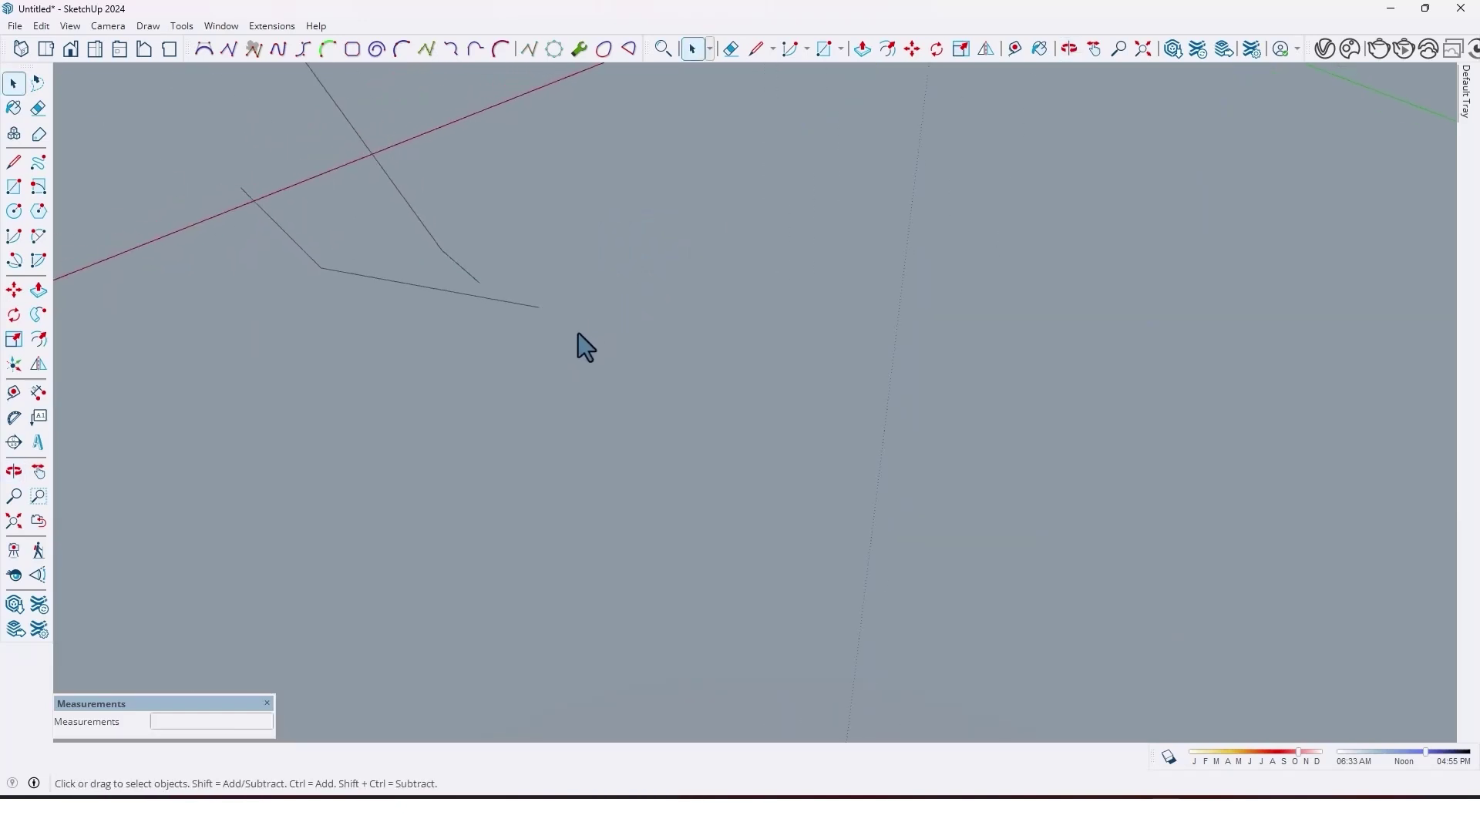
Extend the path by a 20 cm line at the middle landing, then along the red axis to join the other flight's path
key(l)
click(538, 307)
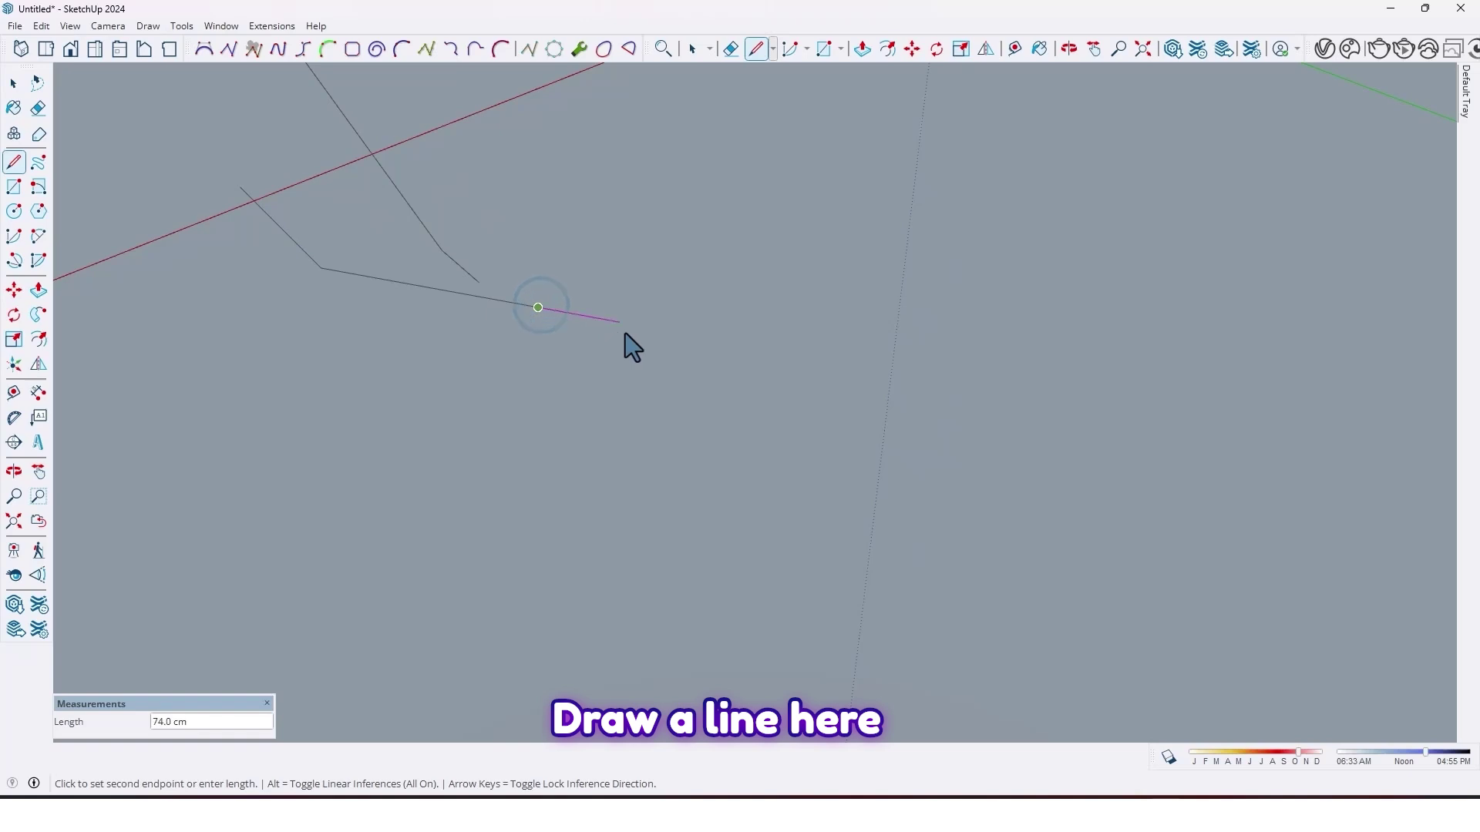
text(20)
key(Return)
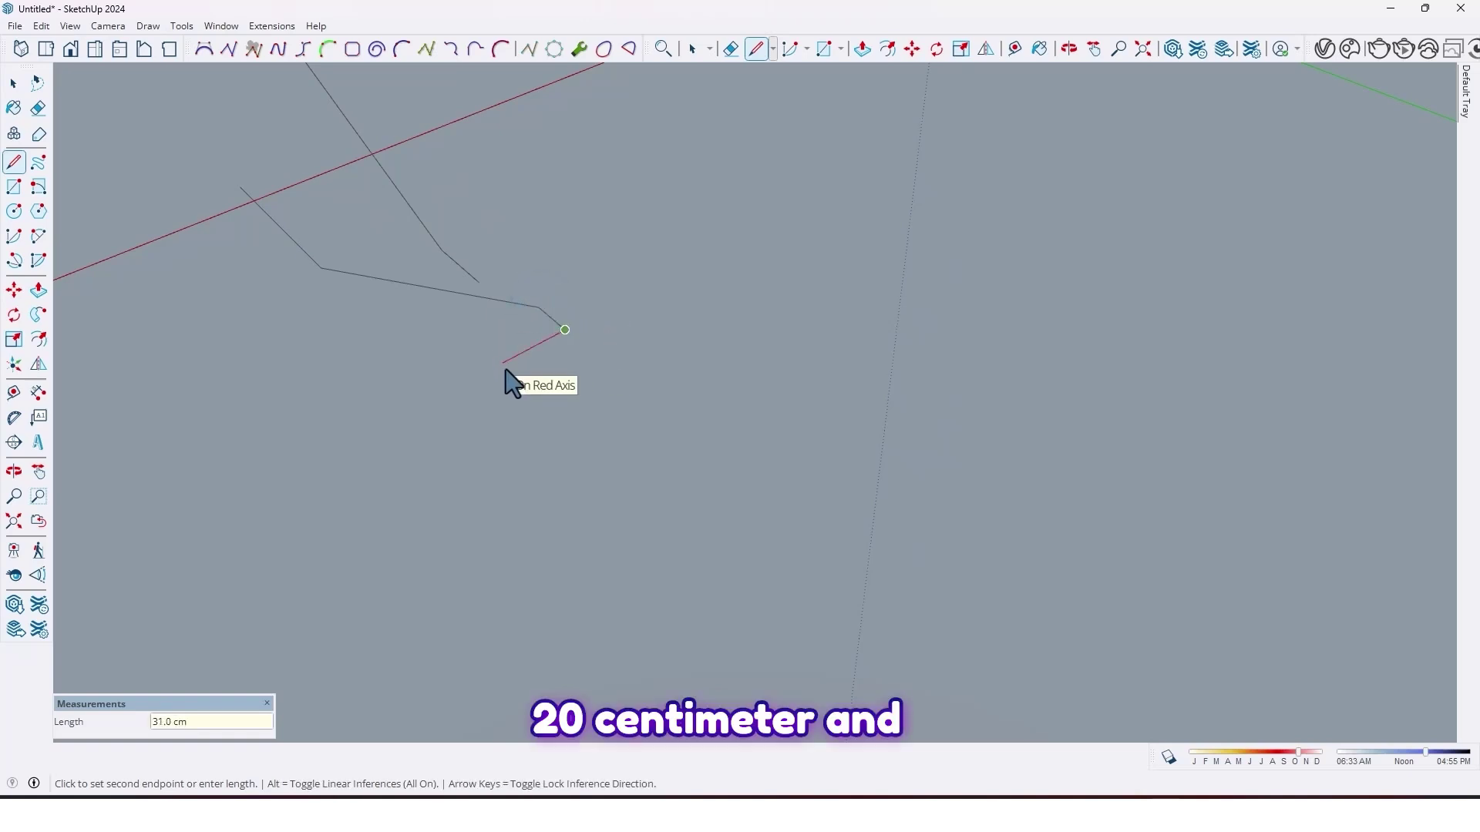
key(Right)
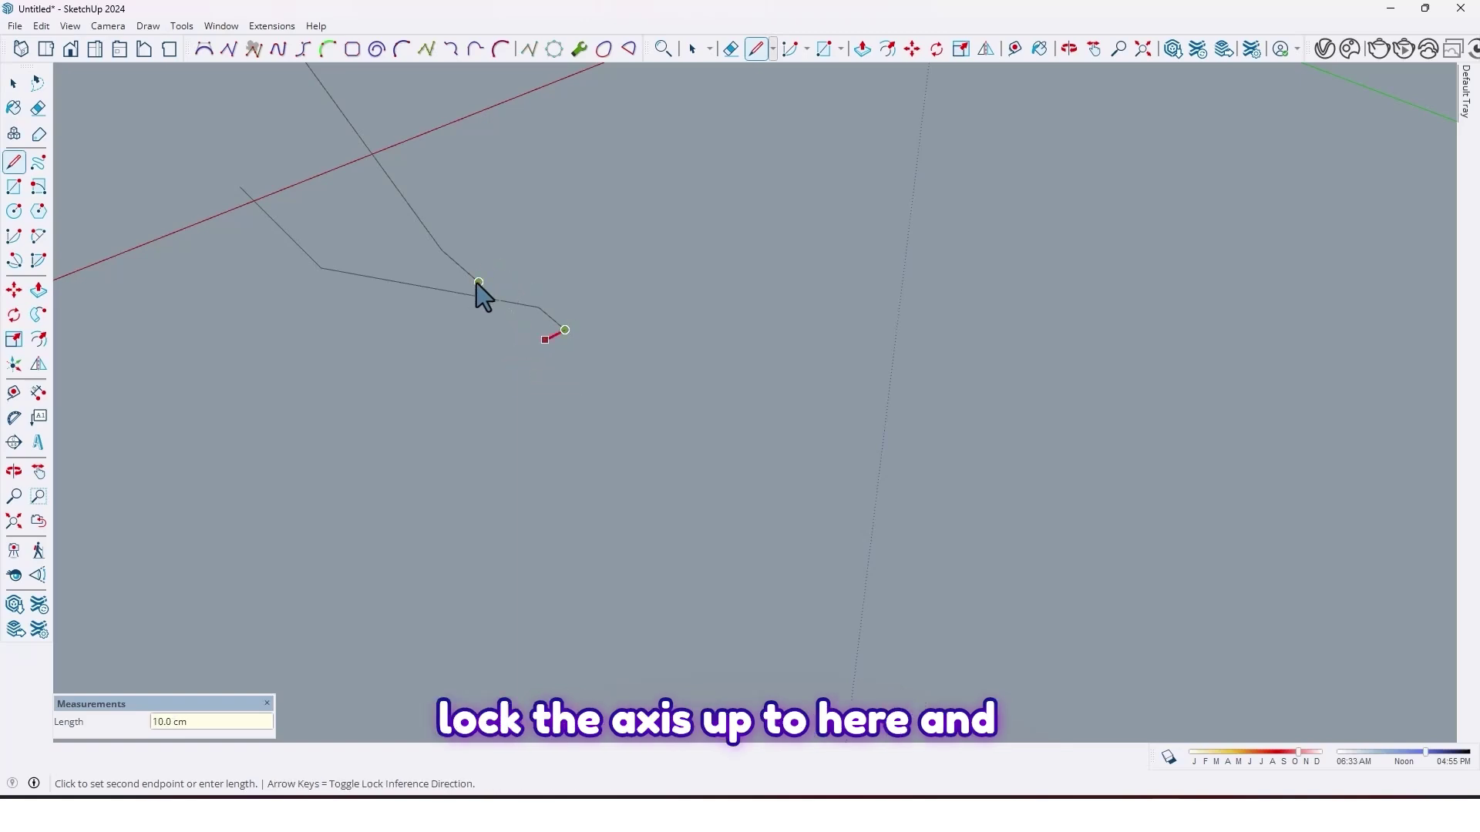
click(479, 283)
scroll(552, 312, down, 1)
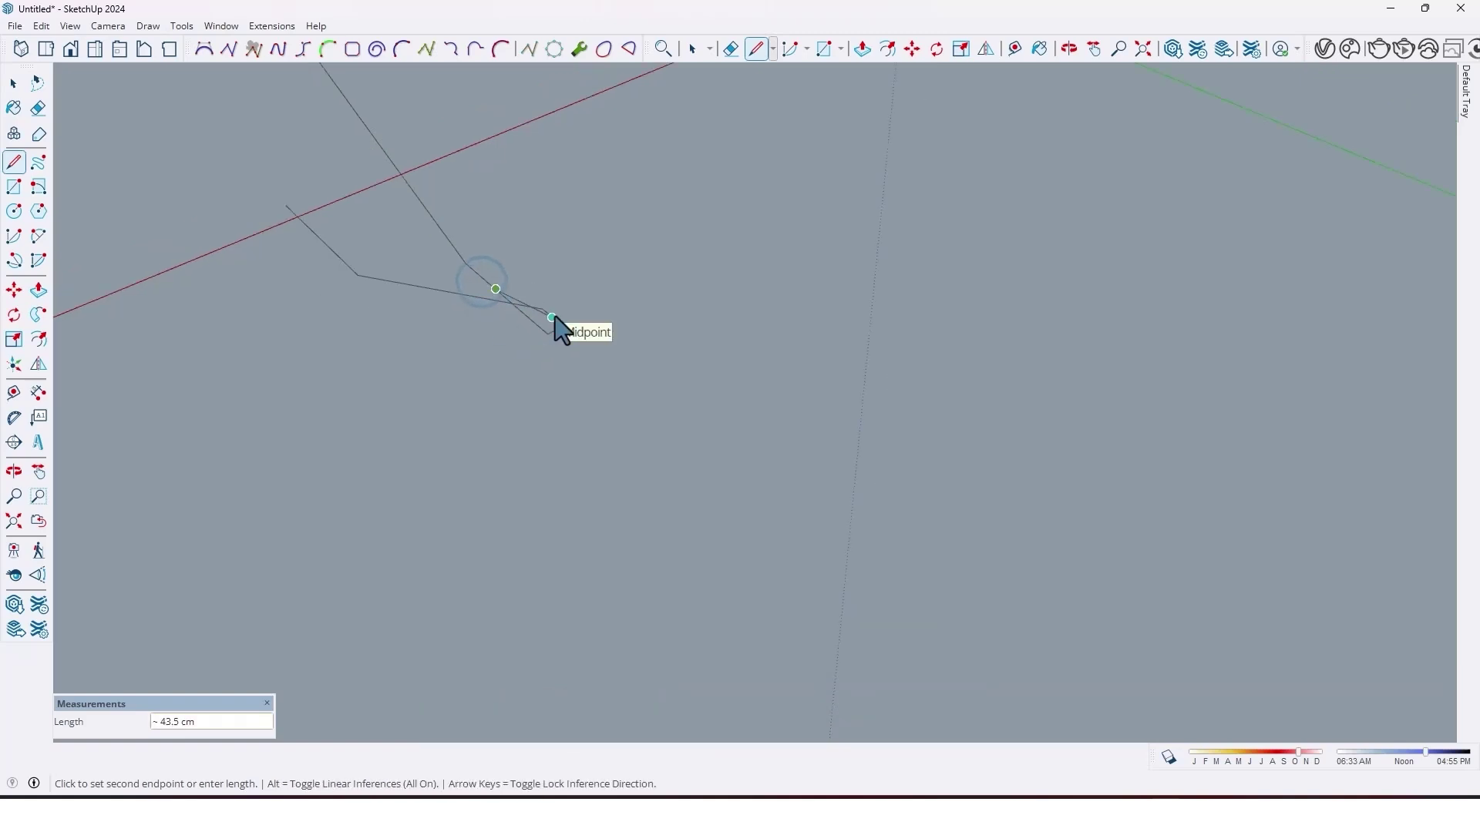
Unhide the two-flight stair around the joined handrail path
middle_drag(552, 312, 460, 378)
scroll(444, 307, down, 5)
drag(305, 416, 667, 507)
middle_drag(667, 507, 979, 439)
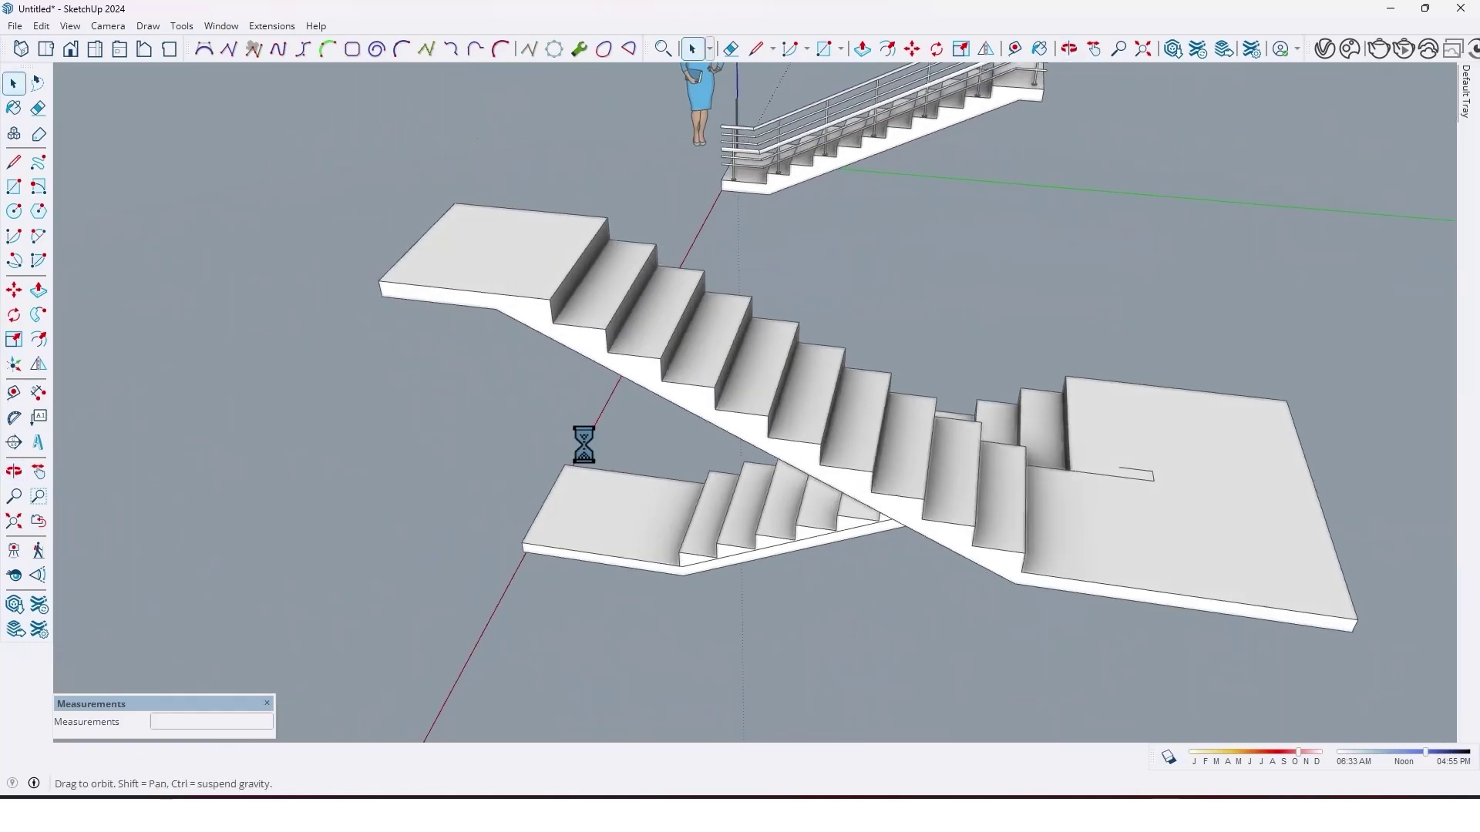
middle_drag(584, 442, 1141, 324)
scroll(859, 437, up, 3)
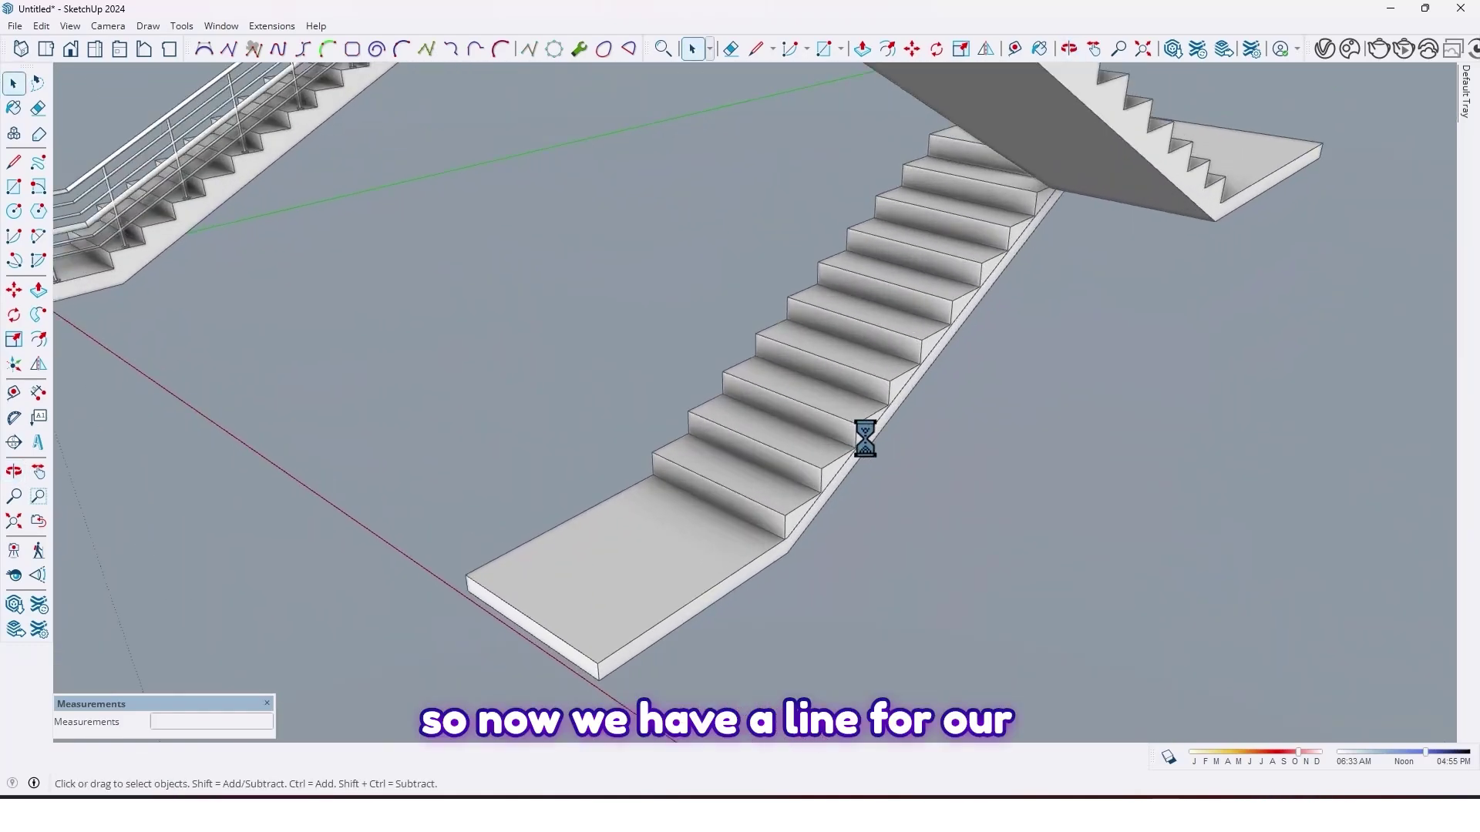
Copy the railing profile strip from the single-flight stair onto the front top edge of the two-flight stair's starting landing
scroll(871, 439, down, 4)
middle_drag(848, 401, 581, 465)
scroll(581, 465, up, 7)
click(613, 426)
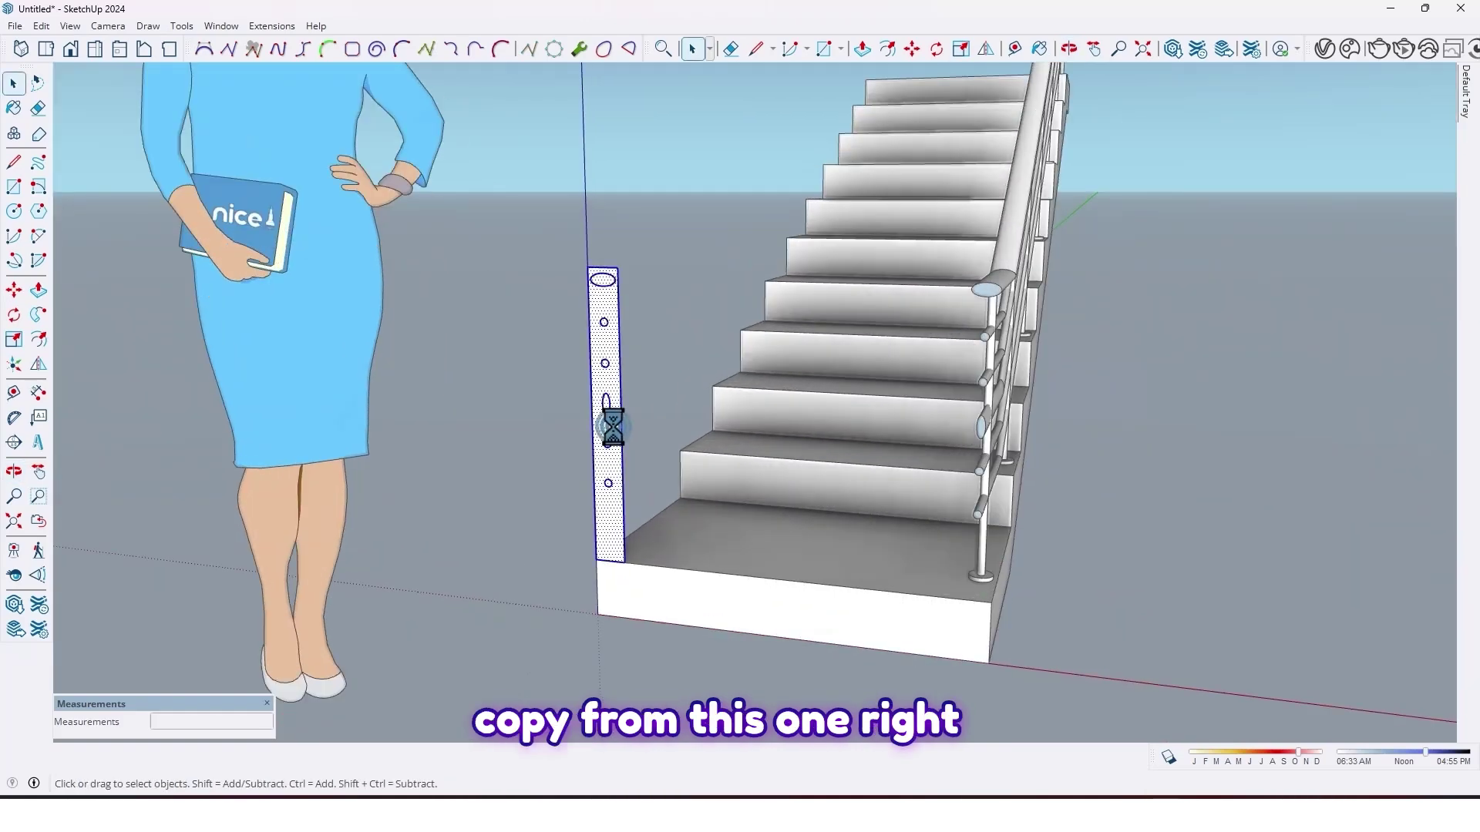
scroll(610, 477, up, 2)
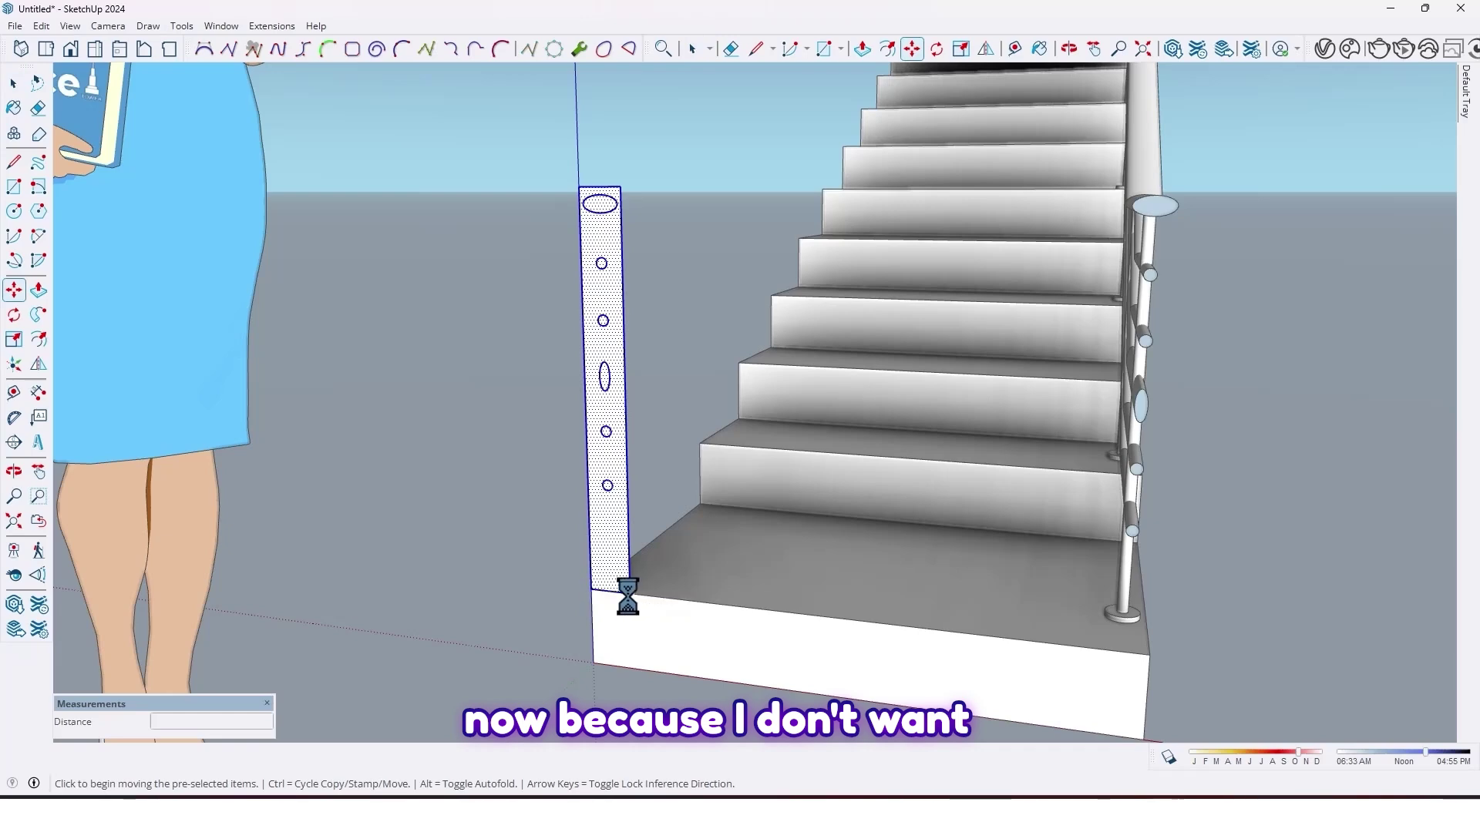
click(627, 596)
key(ctrl)
scroll(694, 552, down, 7)
shift+middle_drag(1067, 558, 660, 476)
scroll(841, 497, up, 2)
shift+middle_drag(1019, 530, 691, 483)
scroll(694, 487, up, 1)
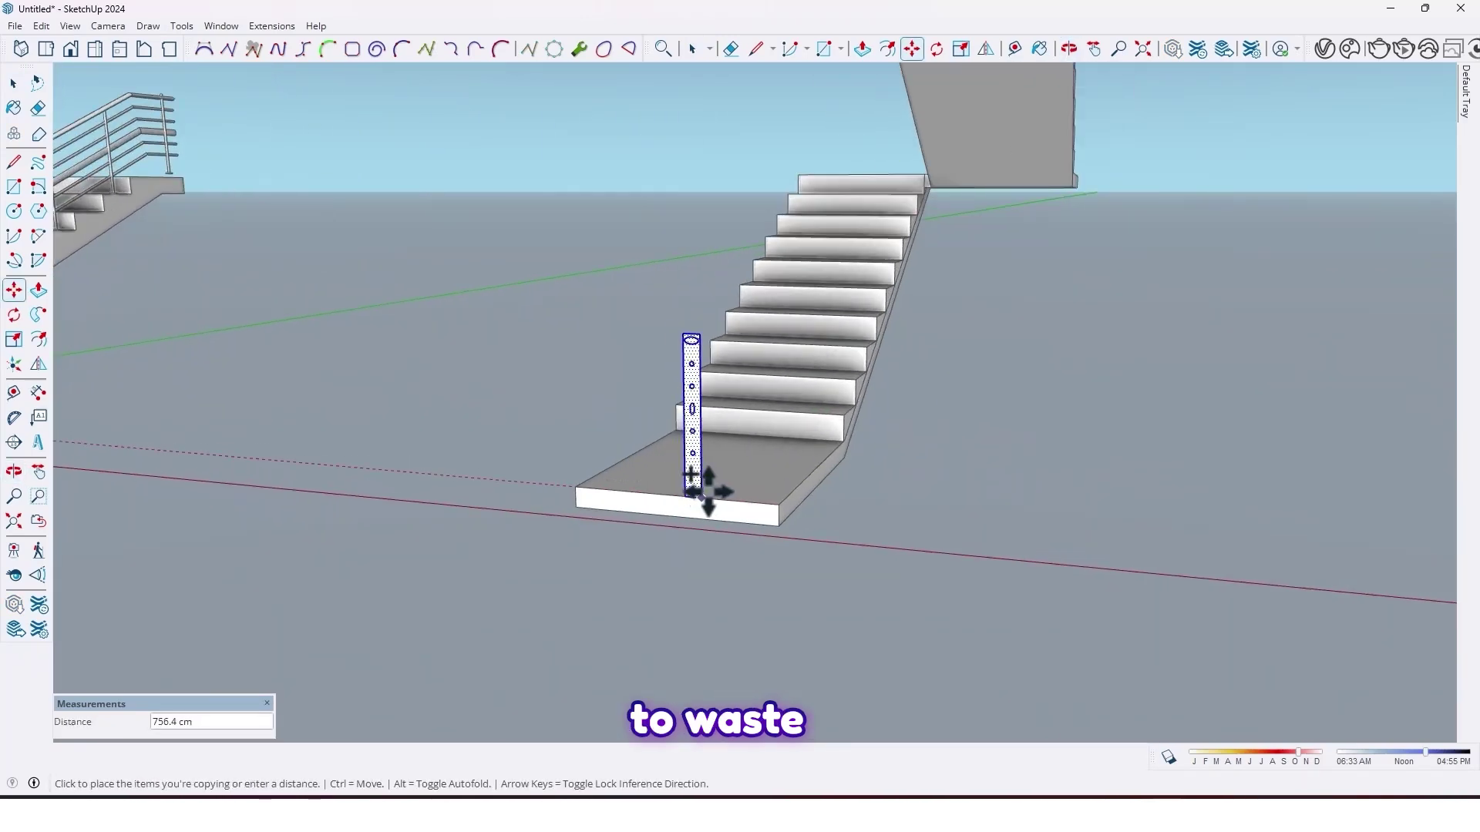
click(719, 496)
Rotate the copied profile's middle ellipse 90° and scale its height about the centre by 1.76
scroll(702, 463, up, 6)
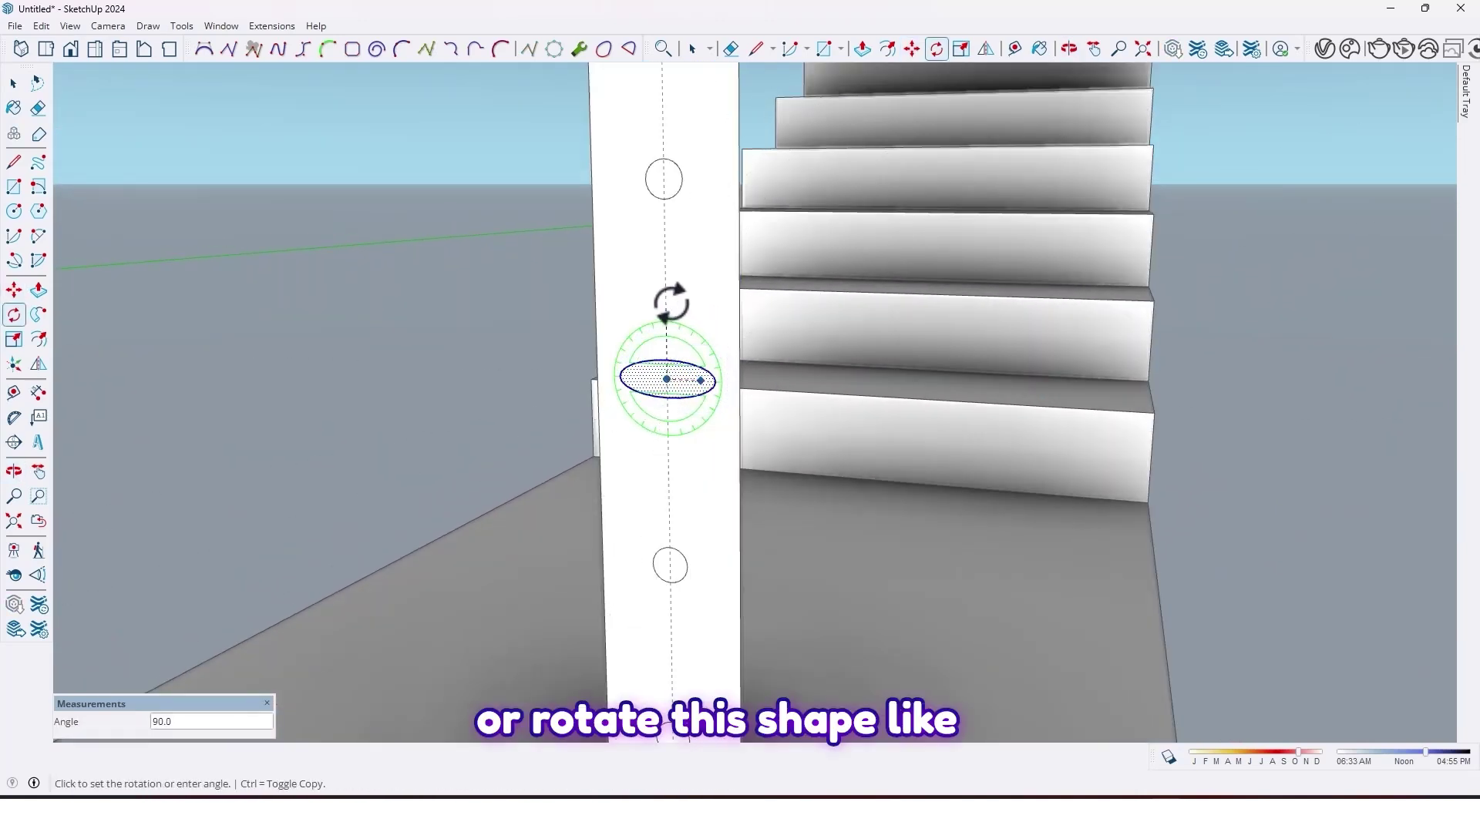
scroll(669, 457, down, 1)
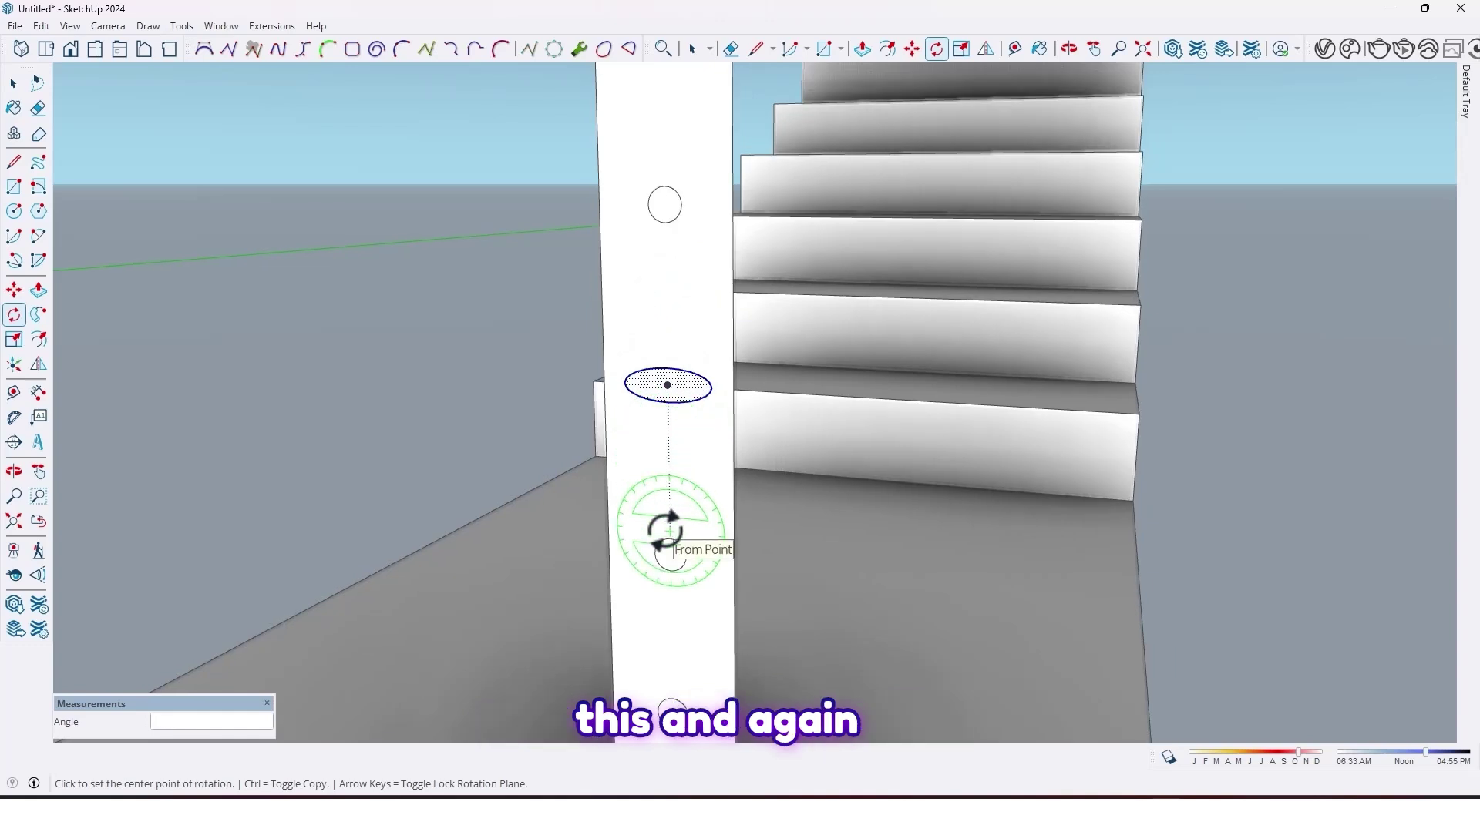
scroll(669, 397, up, 2)
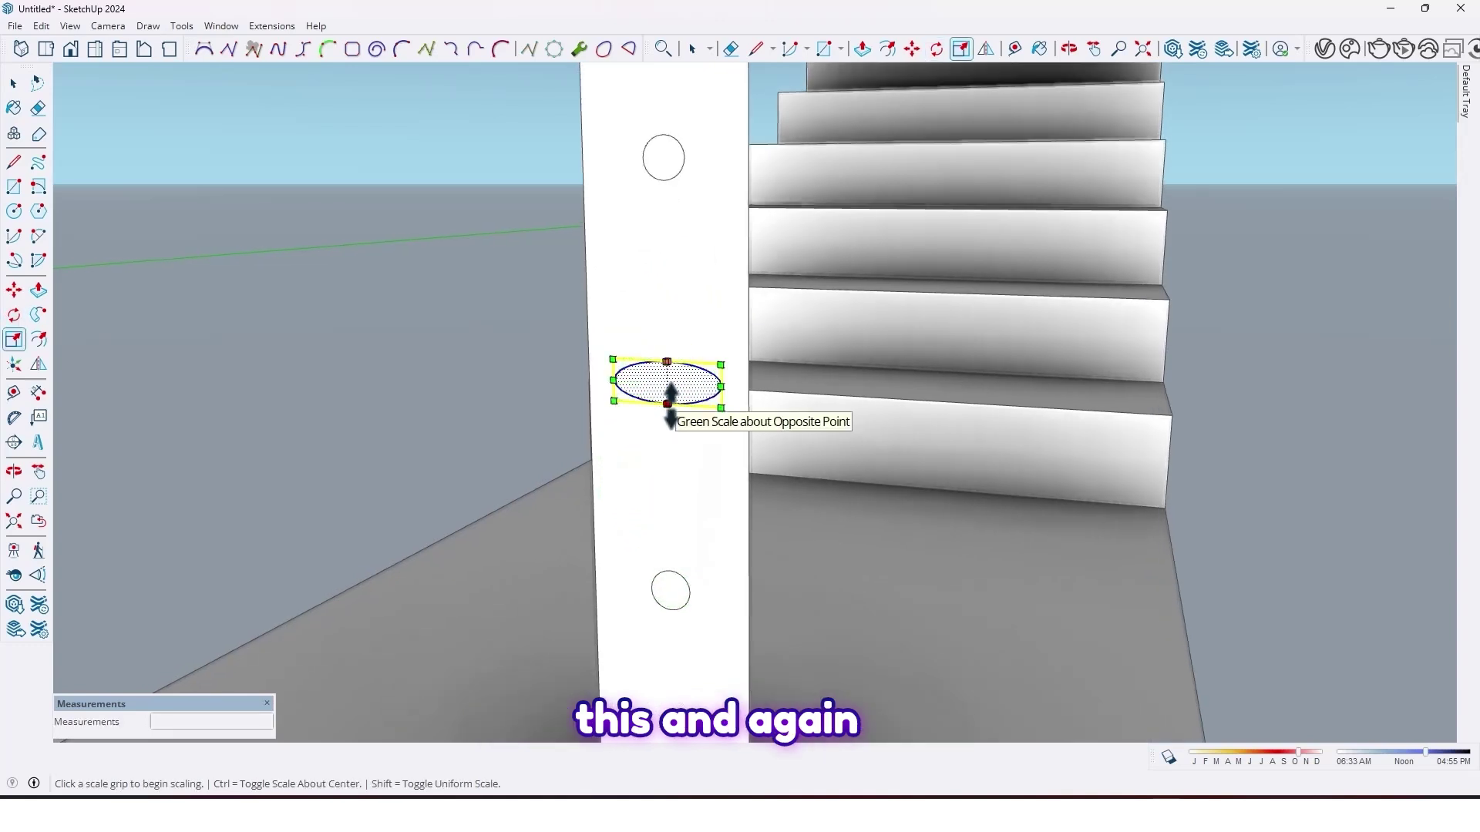
click(667, 402)
key(ctrl)
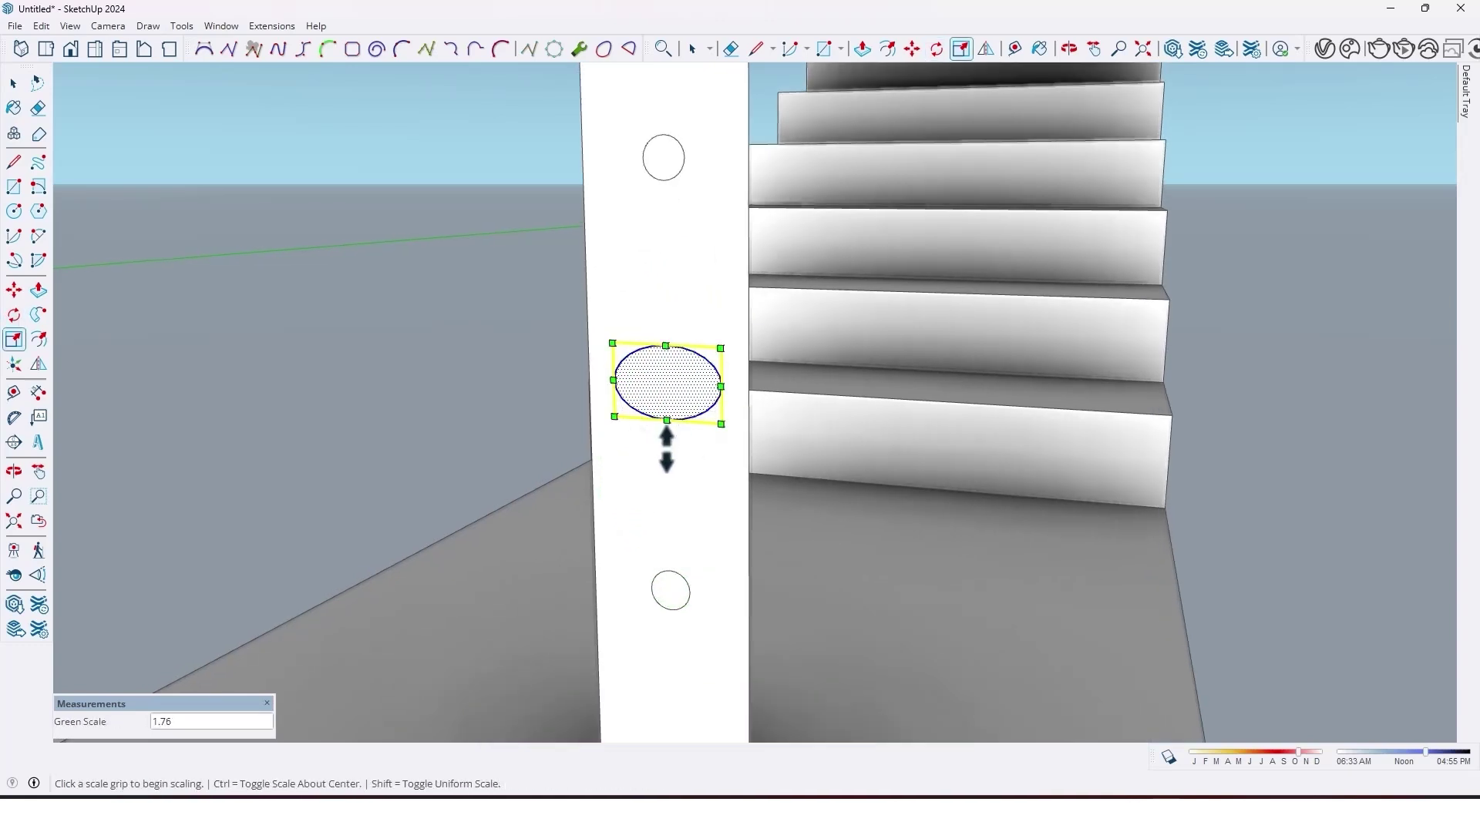
Offset the profile's bottom small circle outward by about 0.8 cm
scroll(667, 450, down, 2)
scroll(684, 460, up, 3)
shift+middle_drag(660, 542, 663, 415)
scroll(663, 415, down, 2)
scroll(678, 453, down, 1)
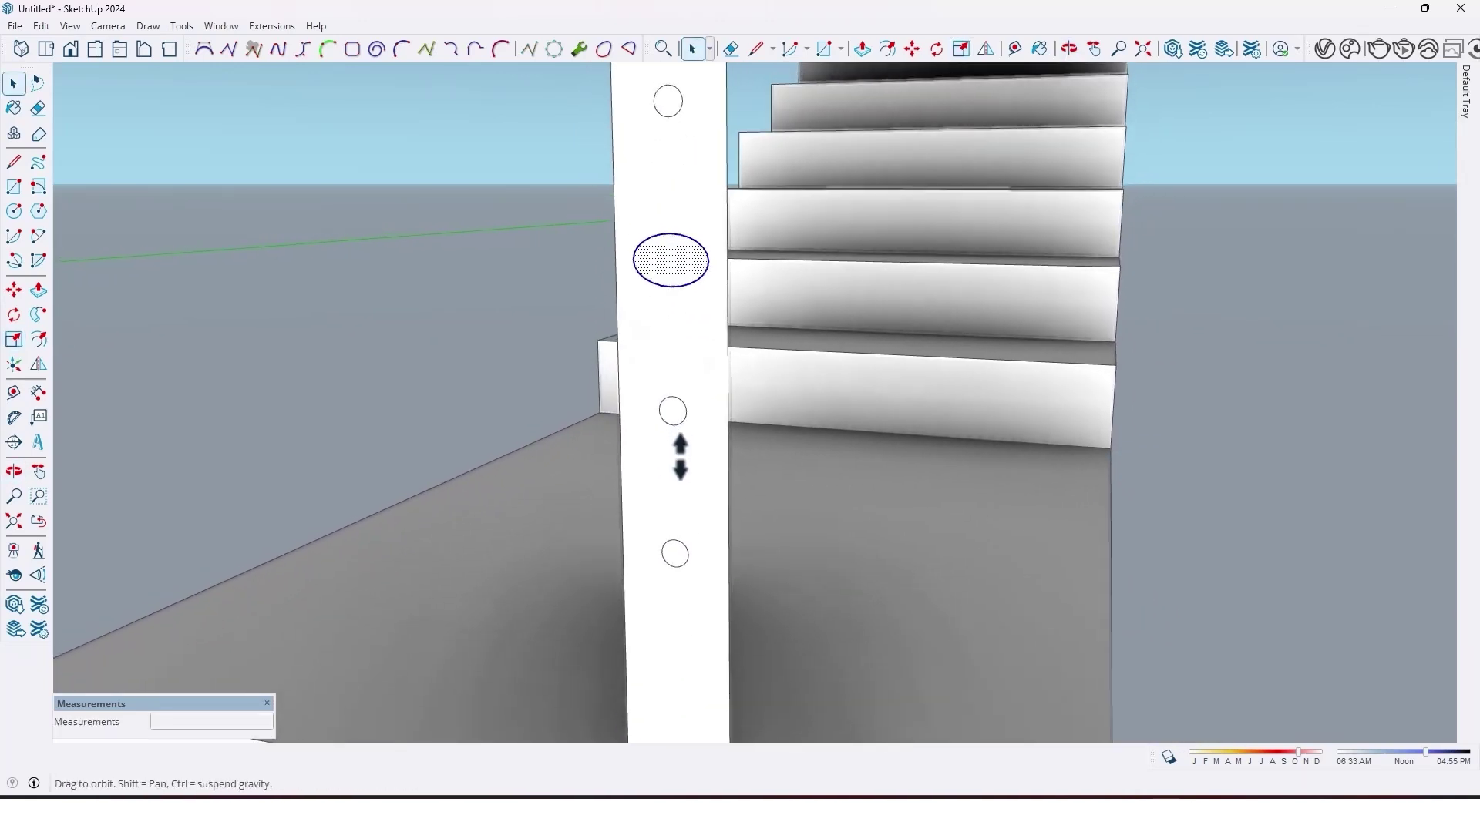
scroll(674, 568, up, 3)
click(675, 569)
scroll(677, 569, down, 1)
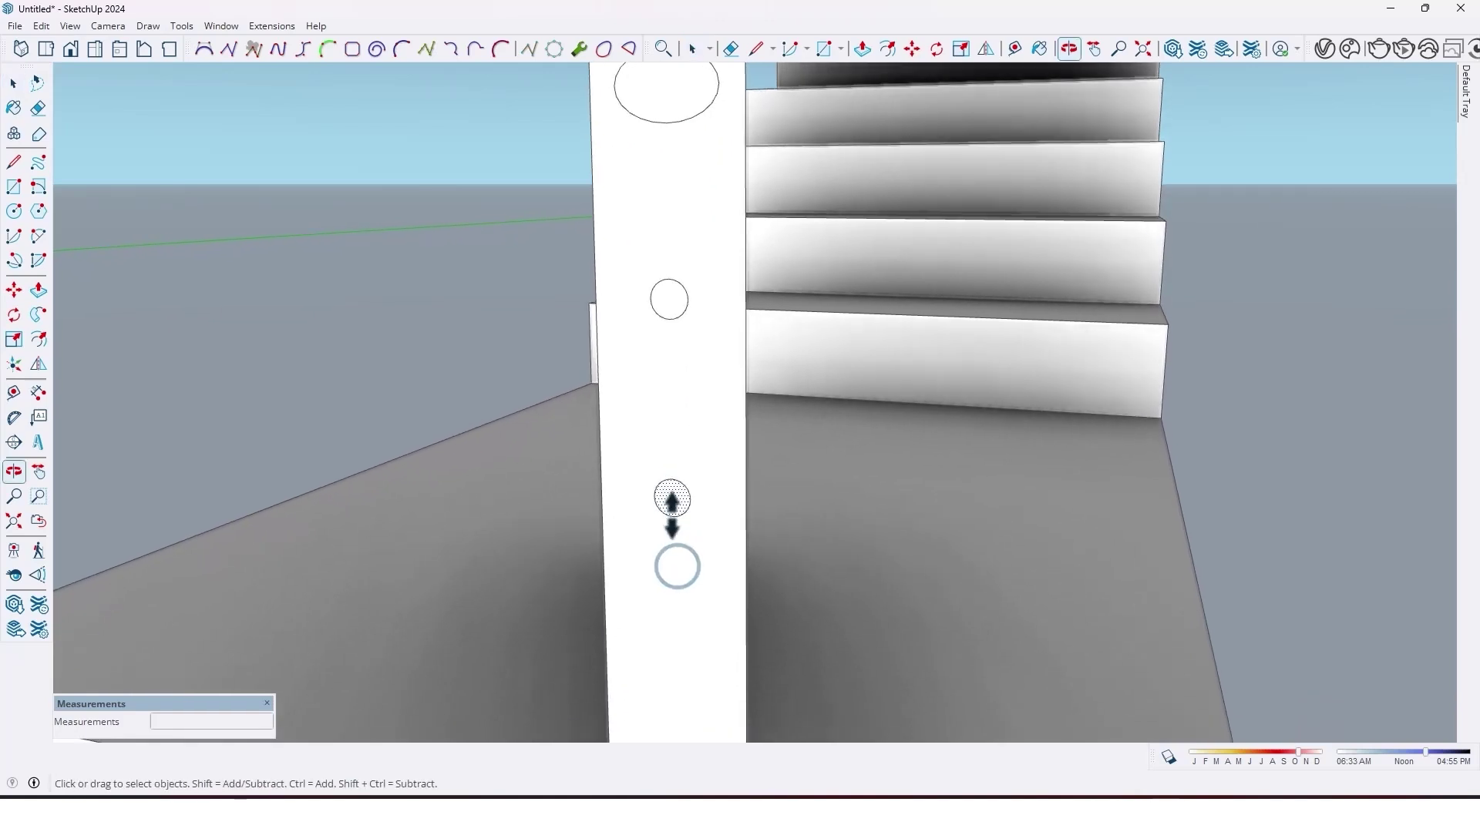
scroll(670, 496, up, 2)
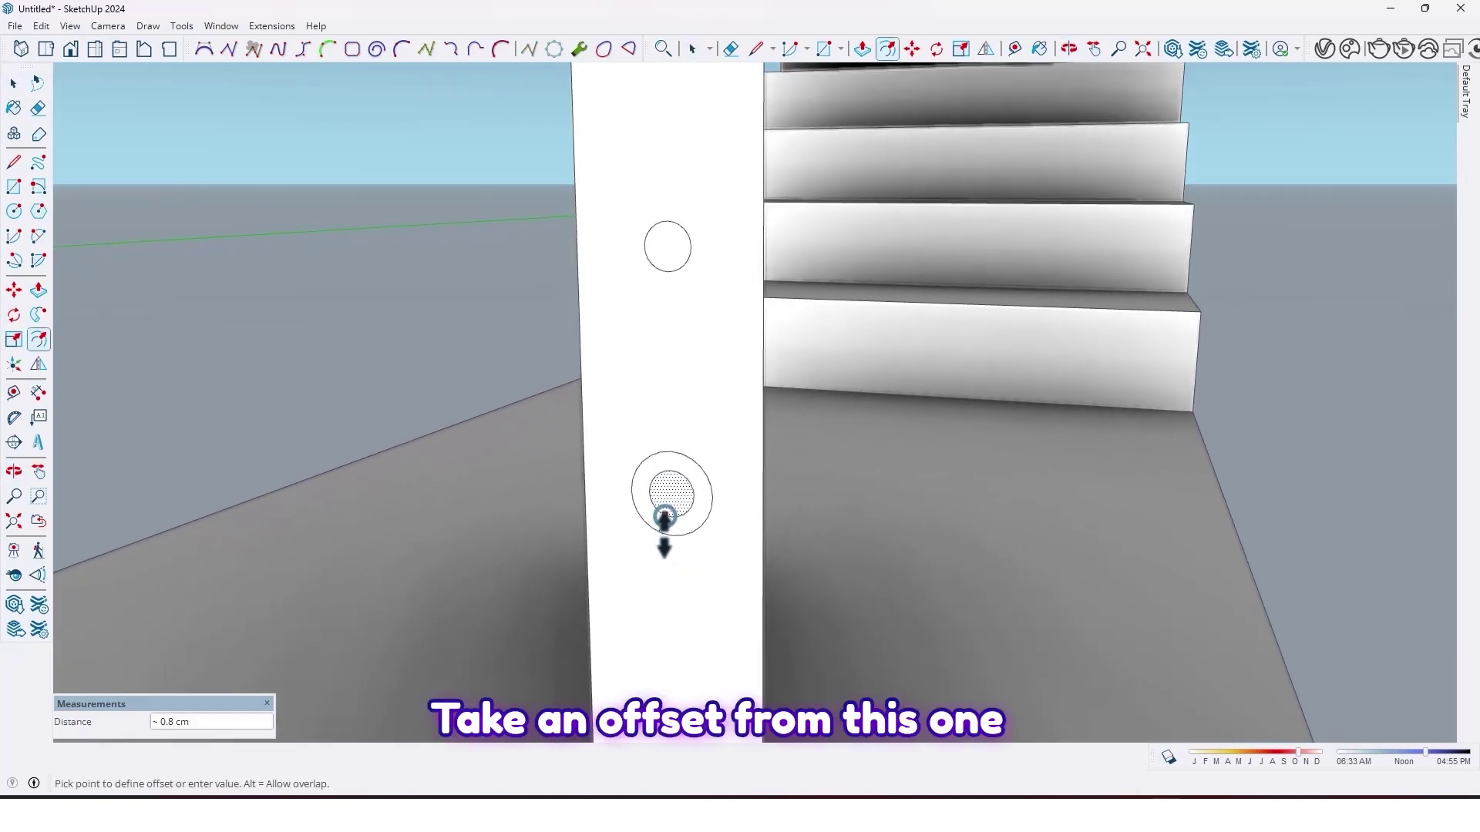
click(666, 530)
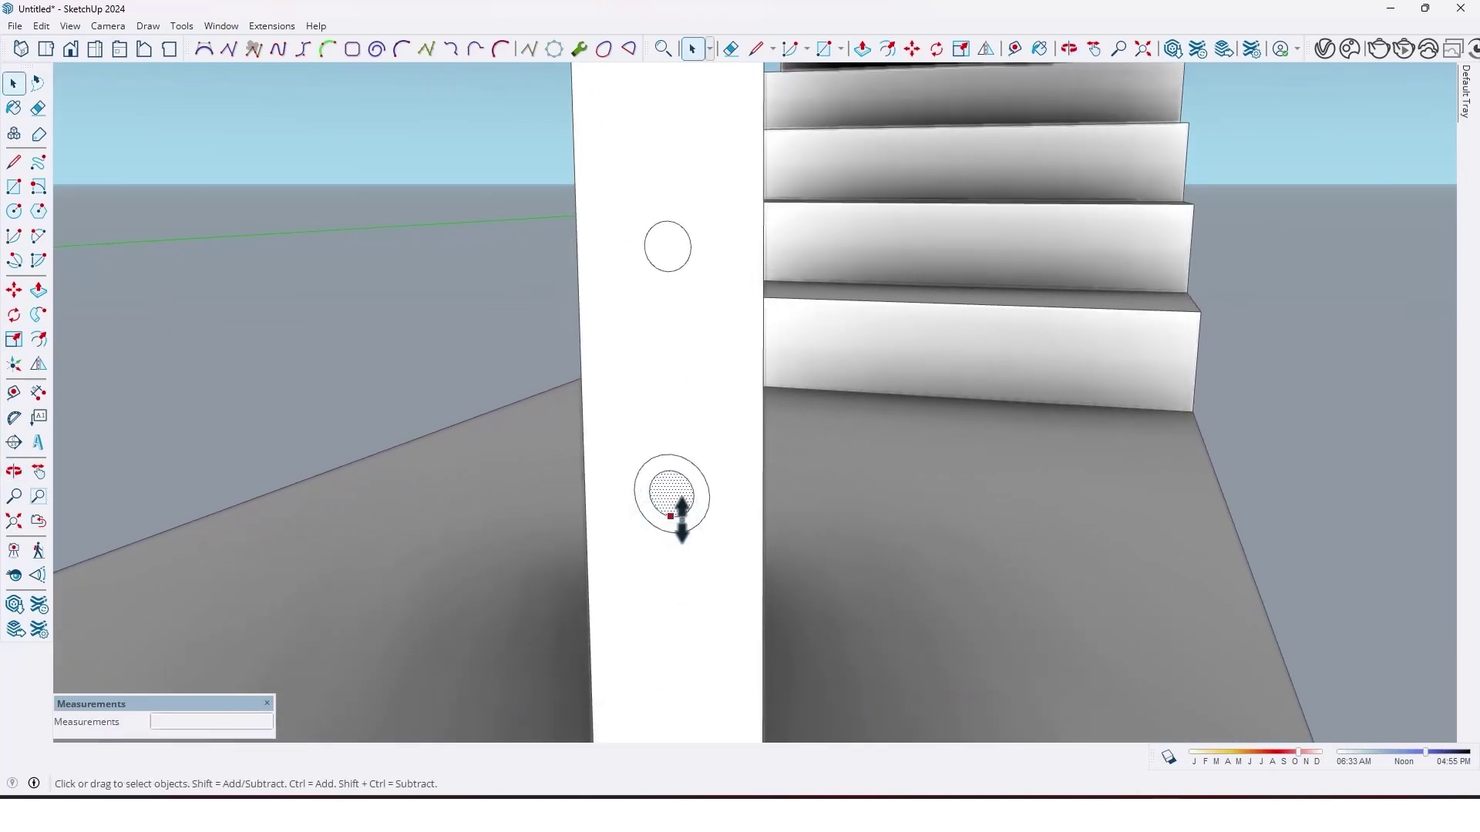
Offset the small circle just below the profile's top ellipse outward to form a larger ring
scroll(681, 518, down, 5)
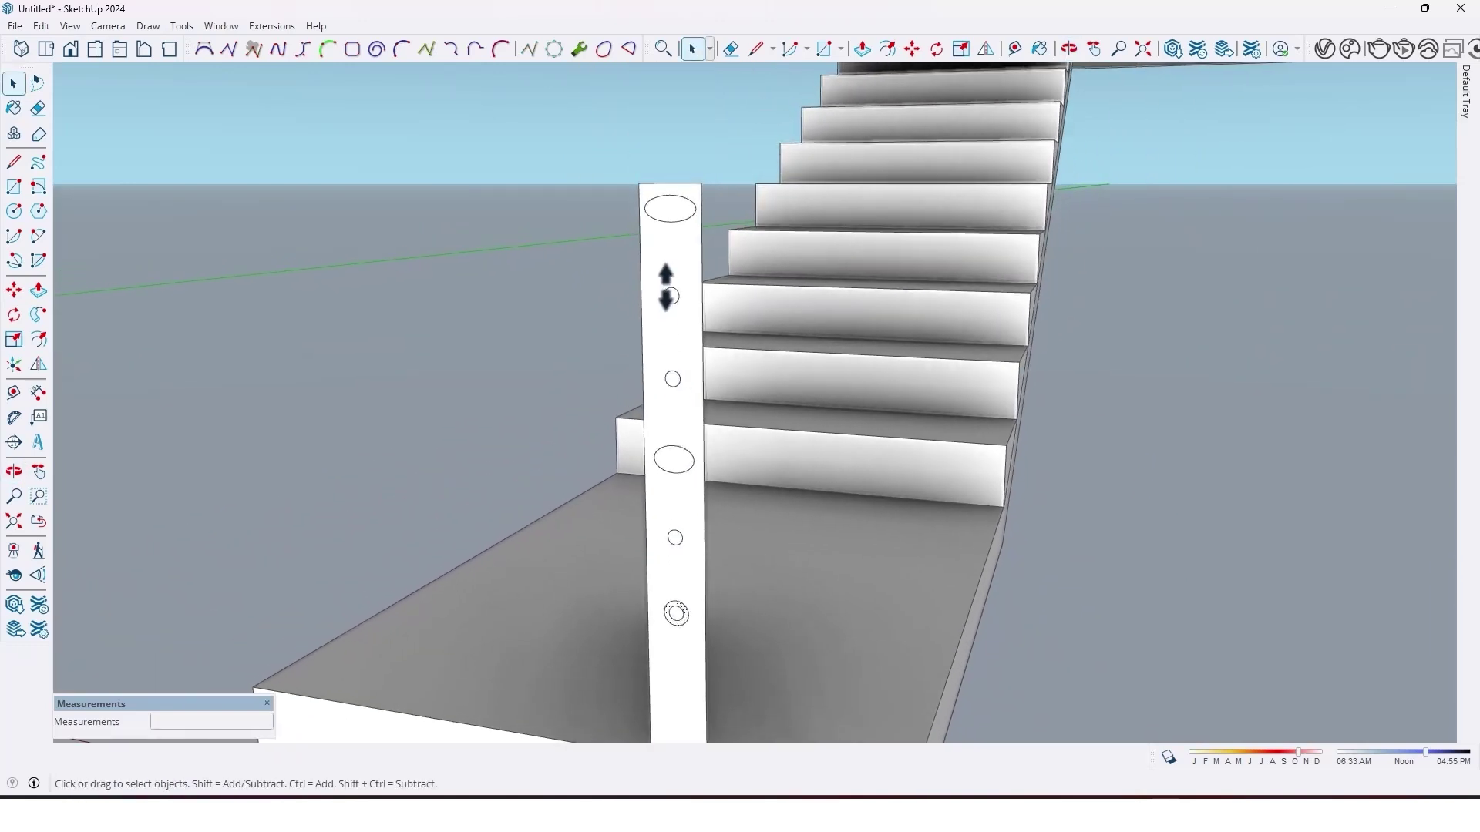
middle_drag(666, 291, 671, 341)
scroll(671, 333, up, 5)
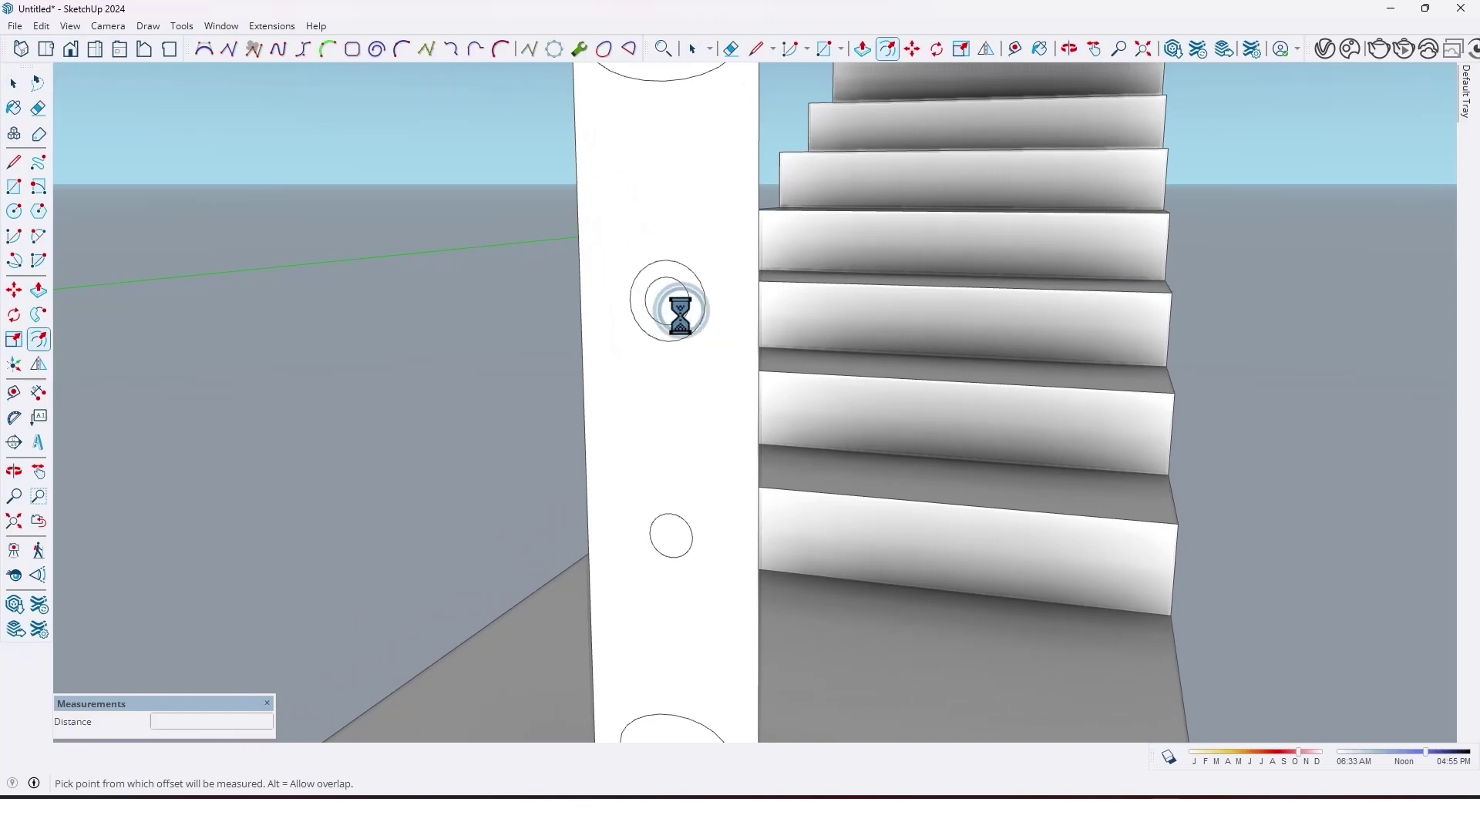
Move the railing profile by its bottom corner to the front outer top corner of the starting landing
scroll(680, 316, down, 6)
middle_drag(674, 320, 684, 490)
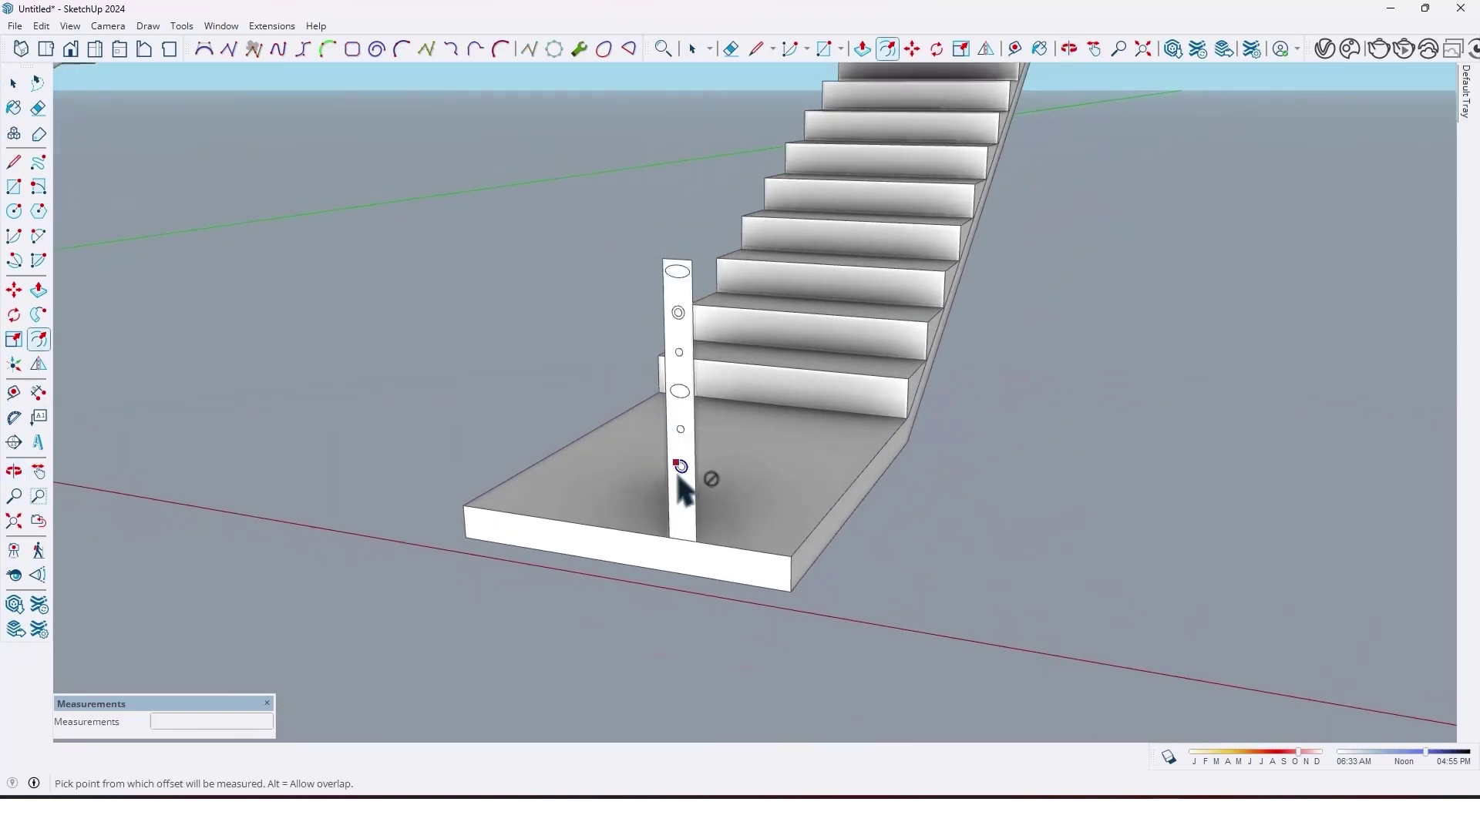
scroll(684, 490, up, 2)
key(space)
click(679, 549)
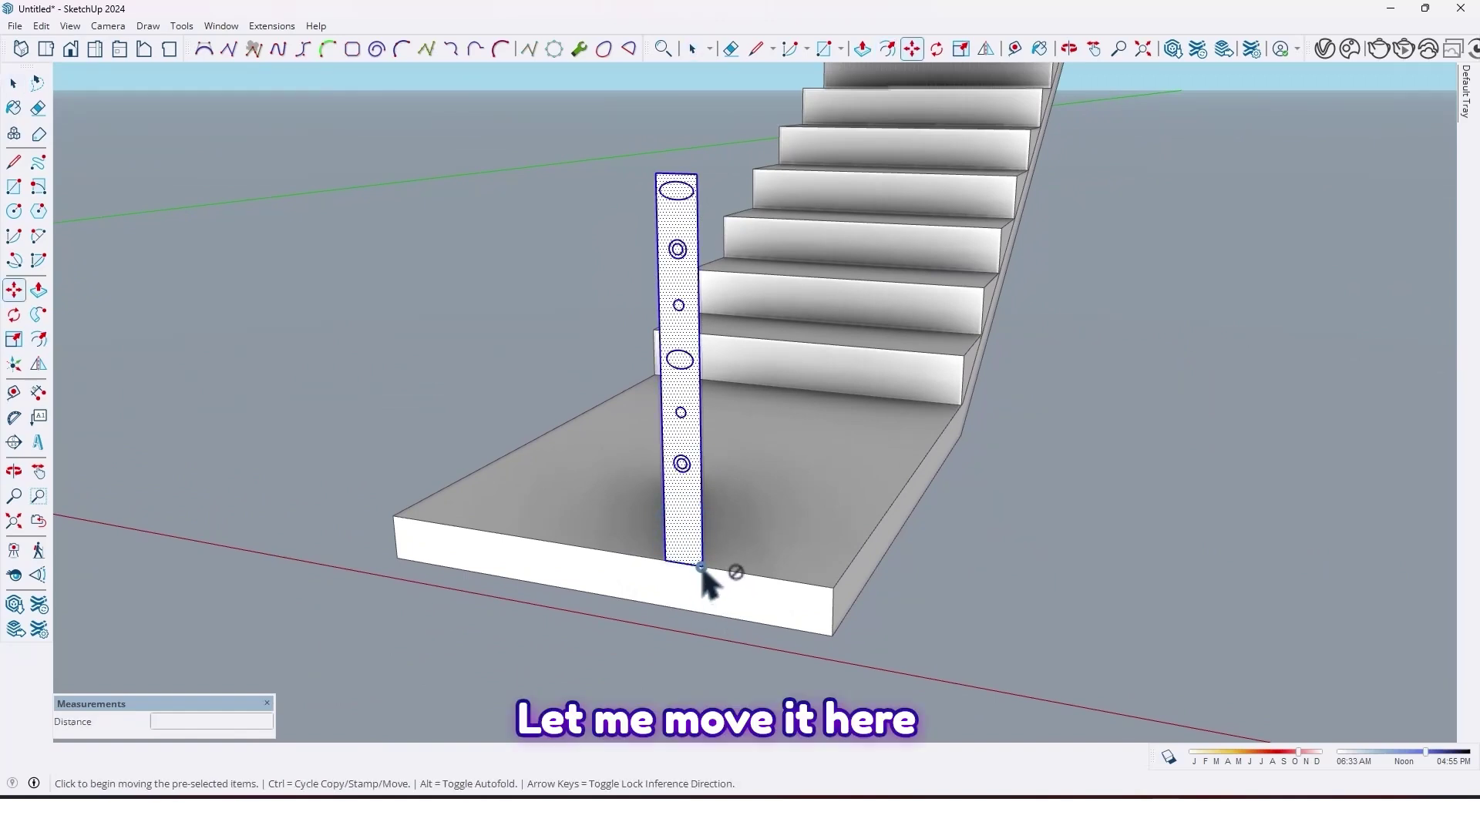
click(700, 568)
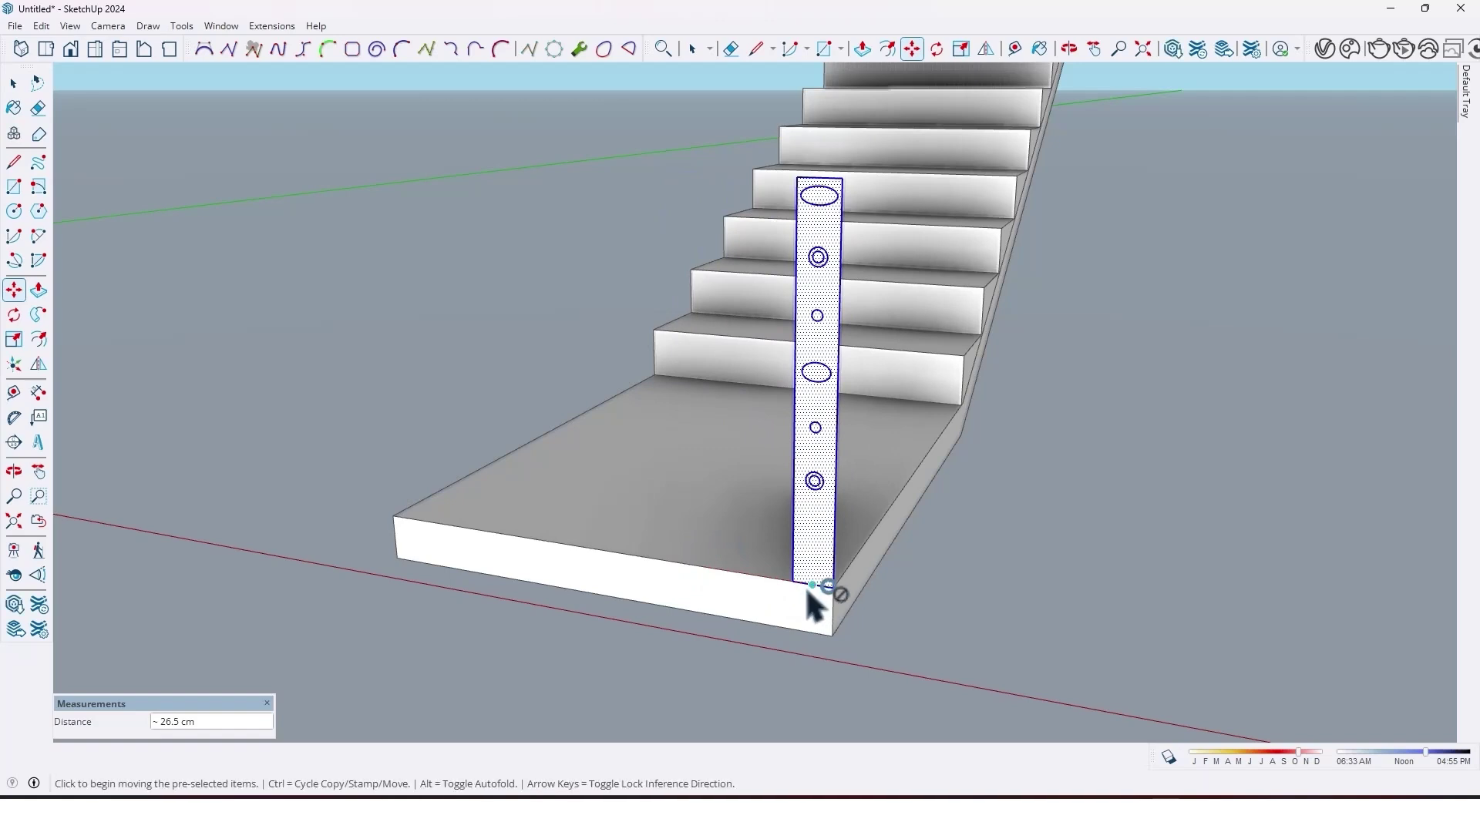
Select the continuous outer edge path along both flights, exclude the profile, and sweep the railing profile face along the path with Follow Me
scroll(774, 553, down, 3)
middle_drag(853, 555, 648, 586)
scroll(652, 569, up, 1)
key(space)
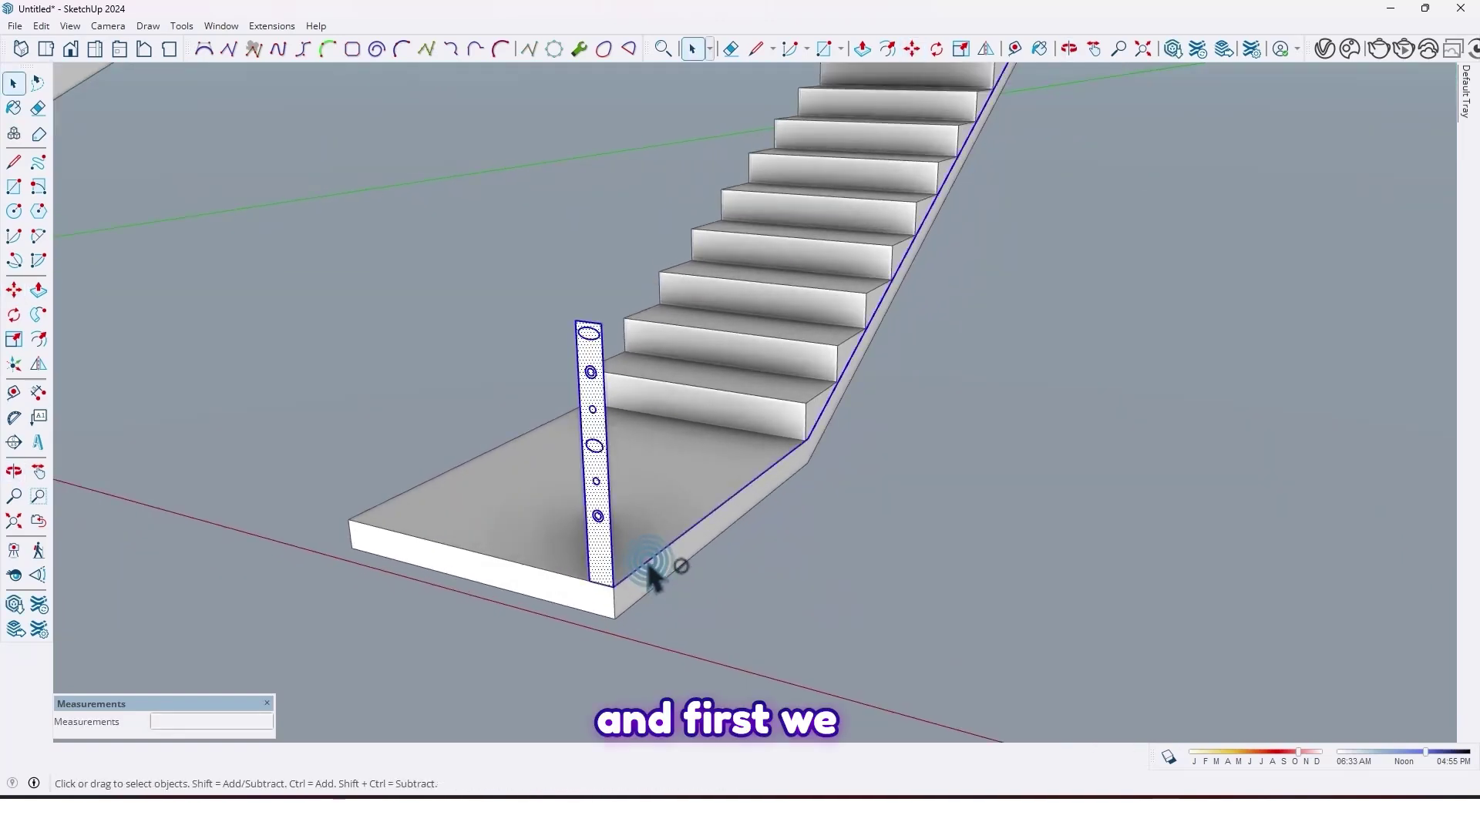
scroll(650, 571, down, 4)
middle_drag(657, 568, 677, 604)
scroll(671, 571, up, 5)
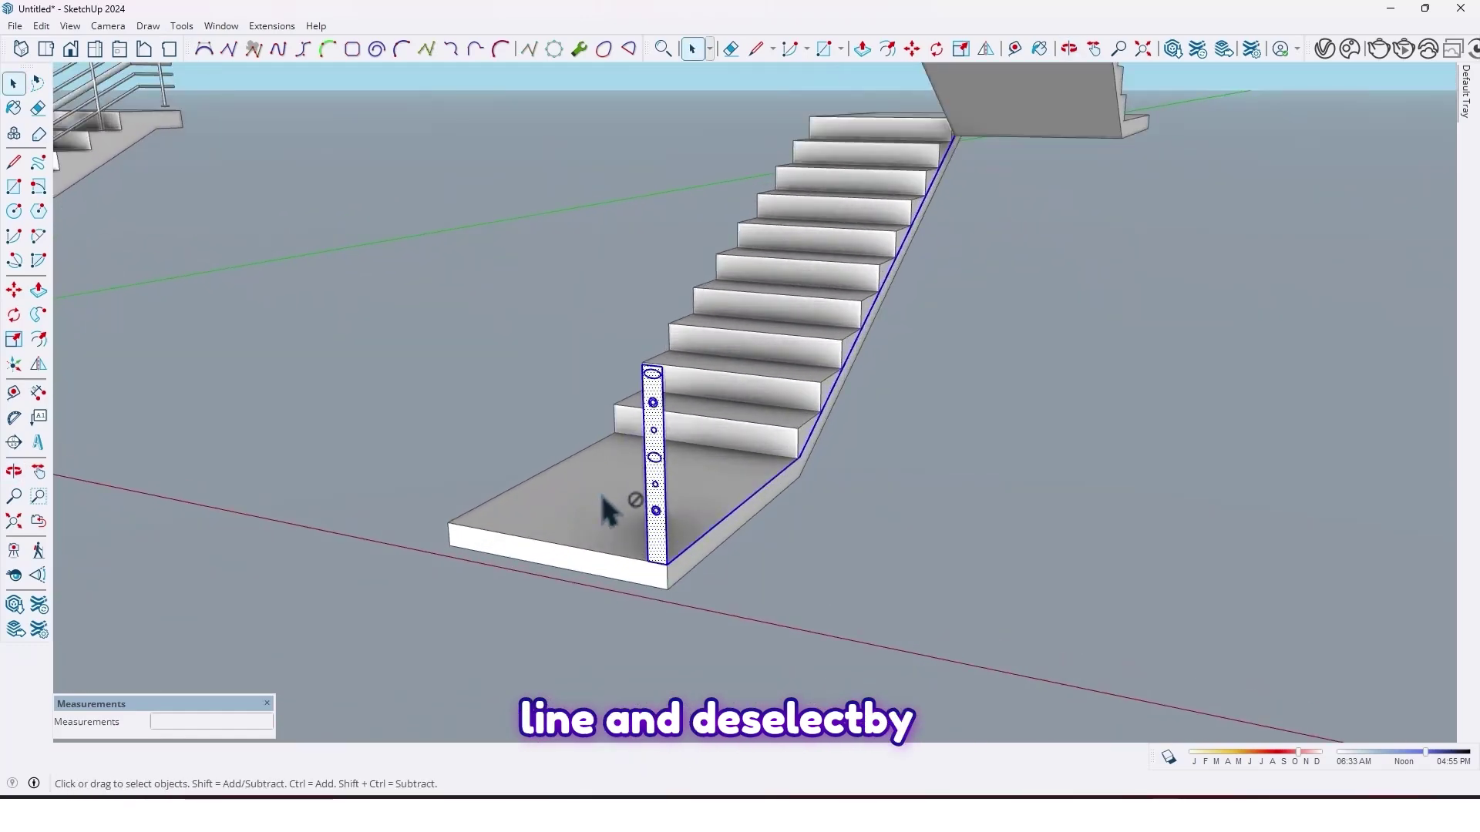
middle_drag(605, 511, 615, 515)
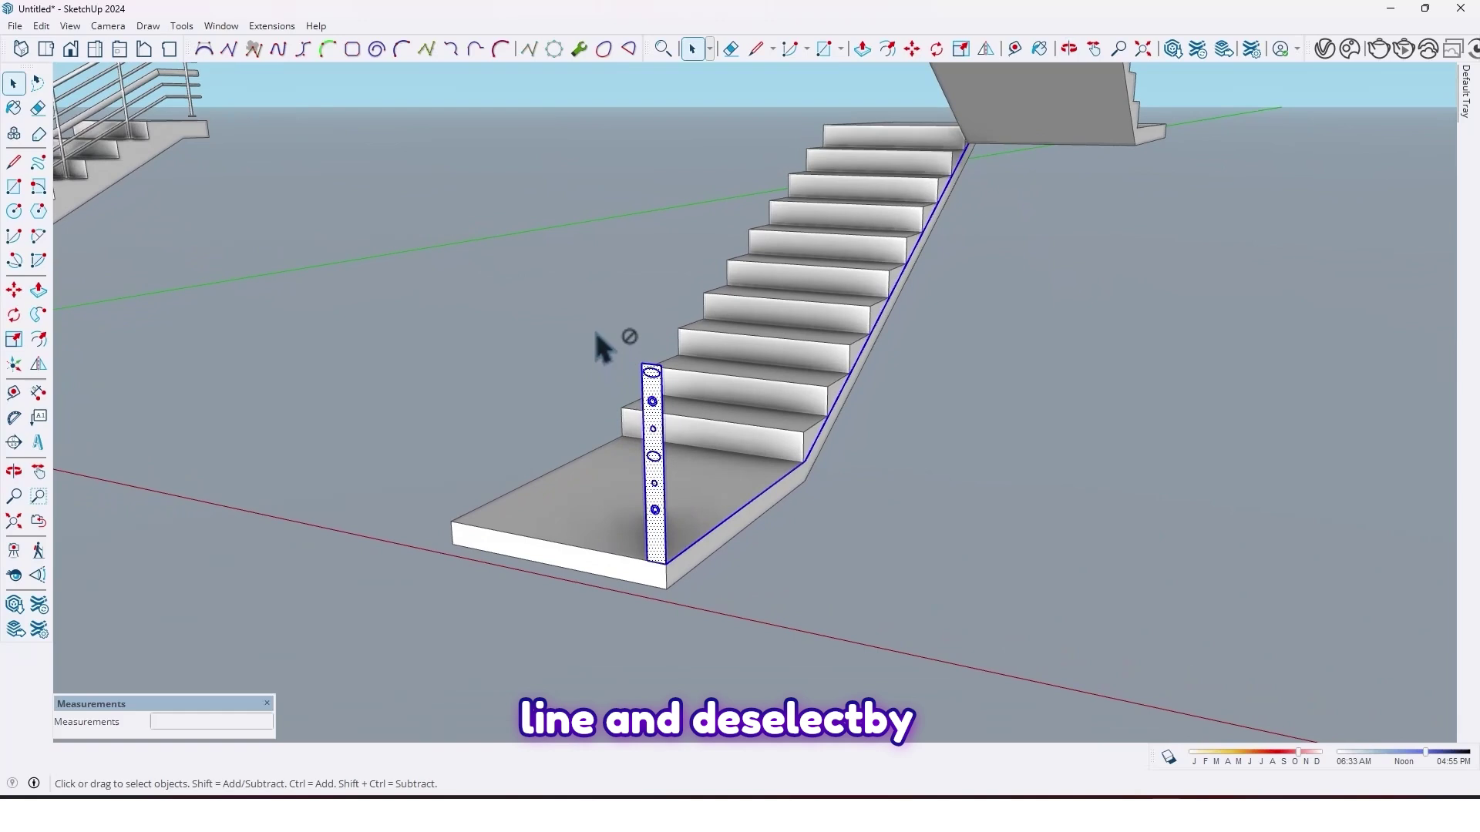
shift+click(678, 586)
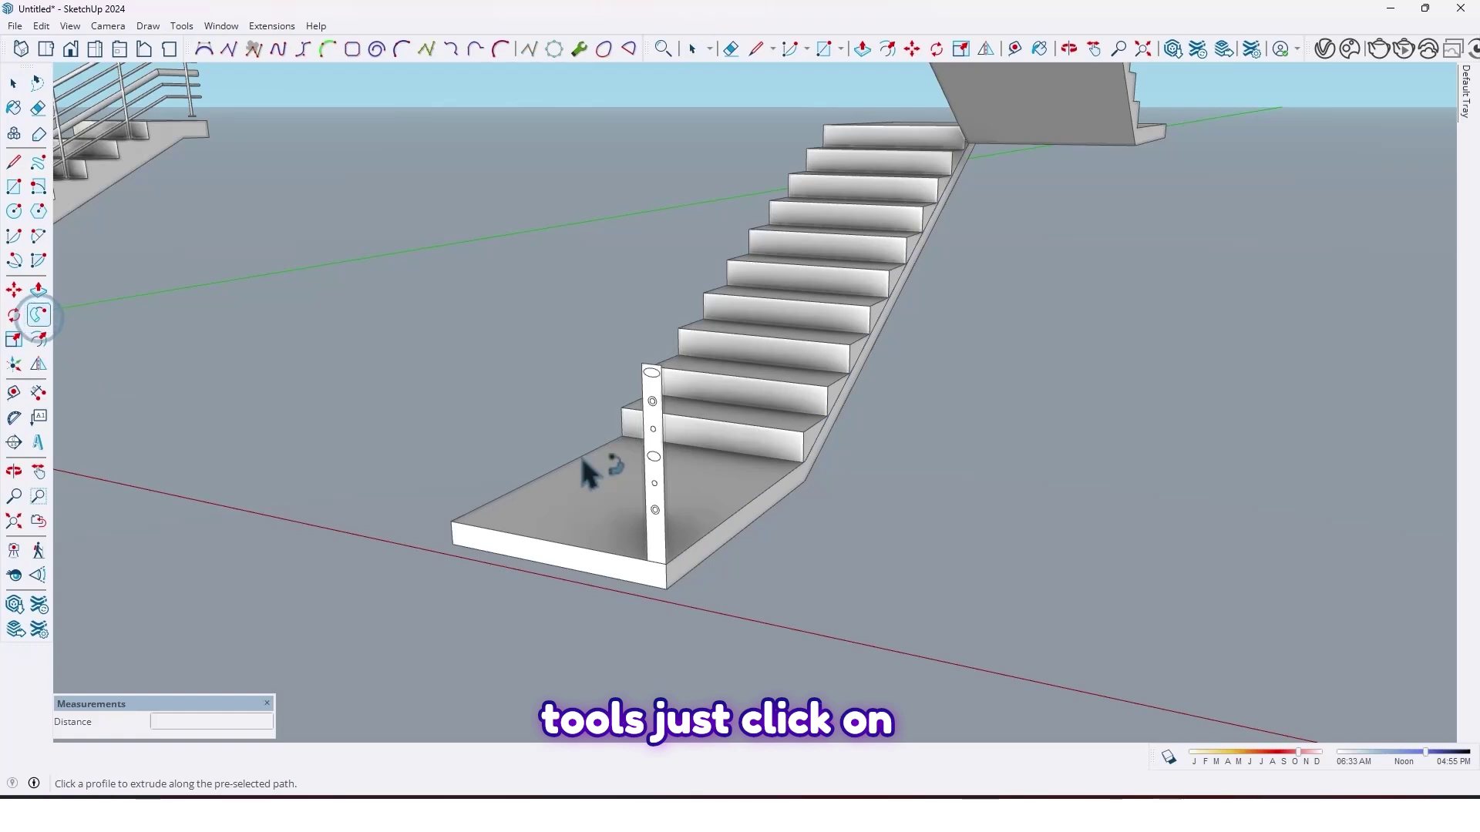
scroll(583, 472, up, 2)
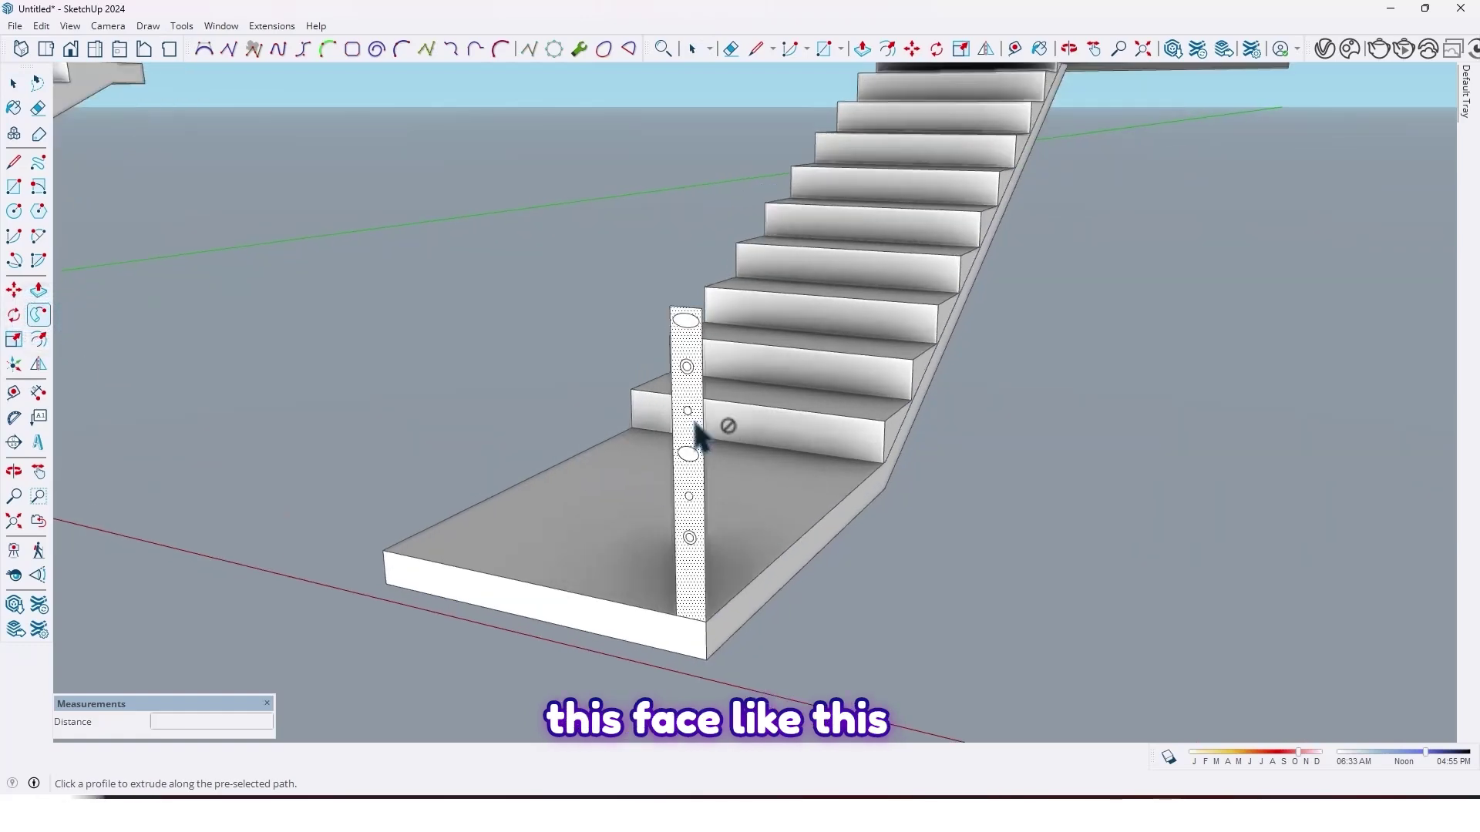
click(696, 434)
Erase the vertical edges of the swept block's rectangular outline at the starting landing and at the upper end landing
scroll(695, 424, down, 4)
middle_drag(718, 438, 577, 565)
scroll(579, 572, up, 5)
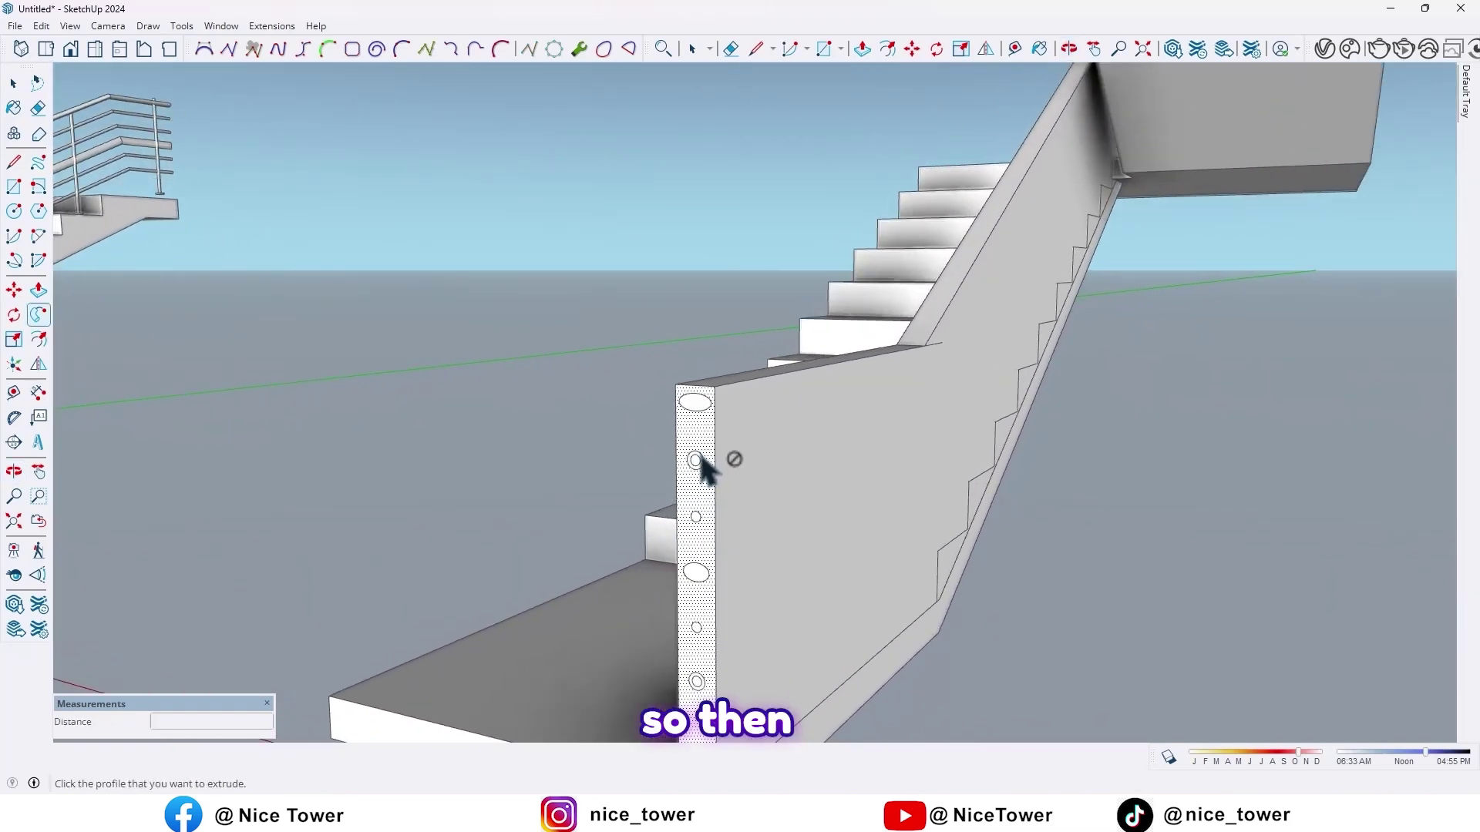
key(e)
drag(722, 414, 660, 406)
scroll(809, 368, down, 6)
shift+middle_drag(812, 369, 760, 565)
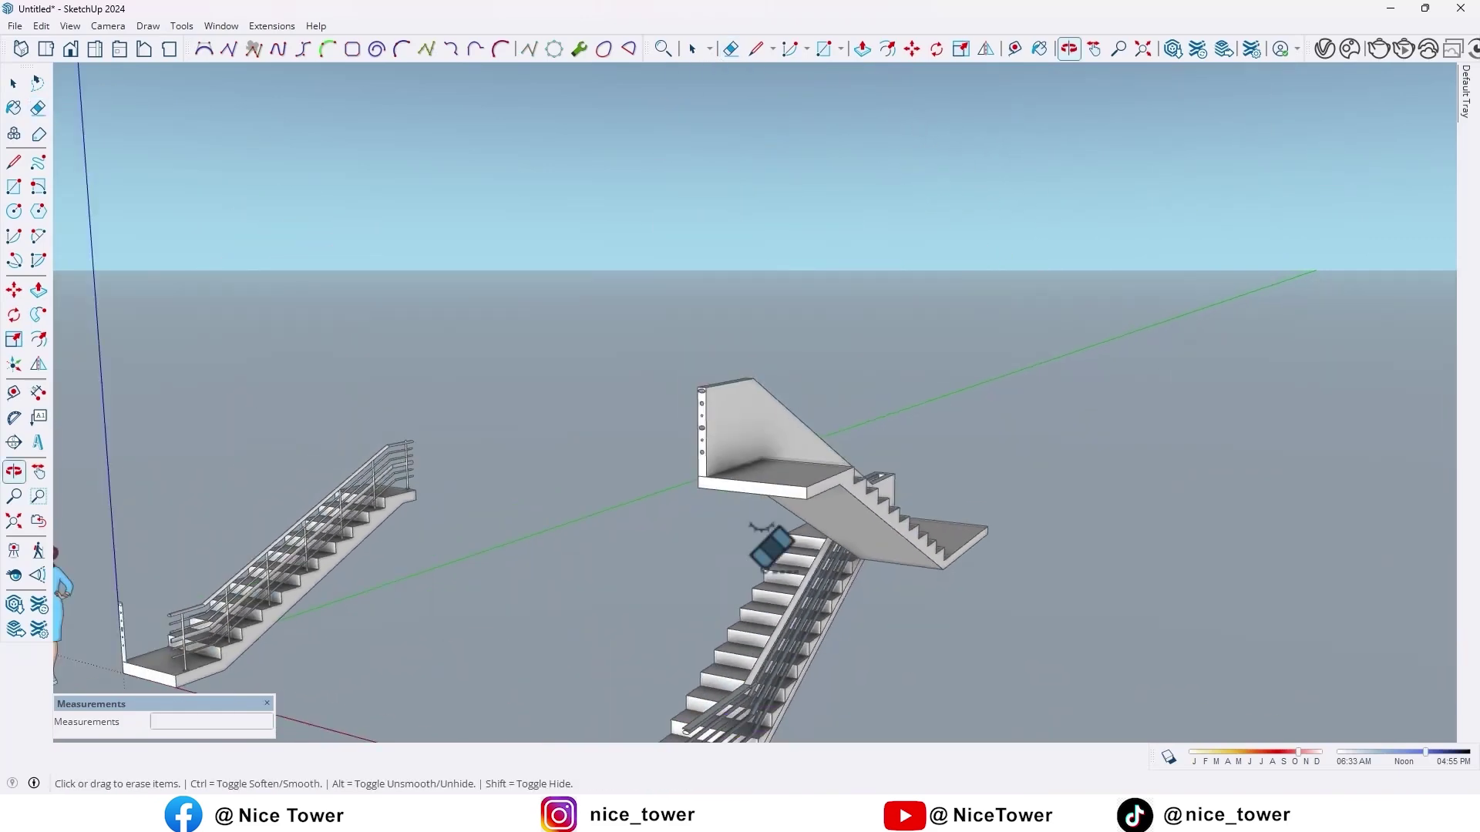
scroll(698, 408, up, 7)
drag(715, 382, 671, 385)
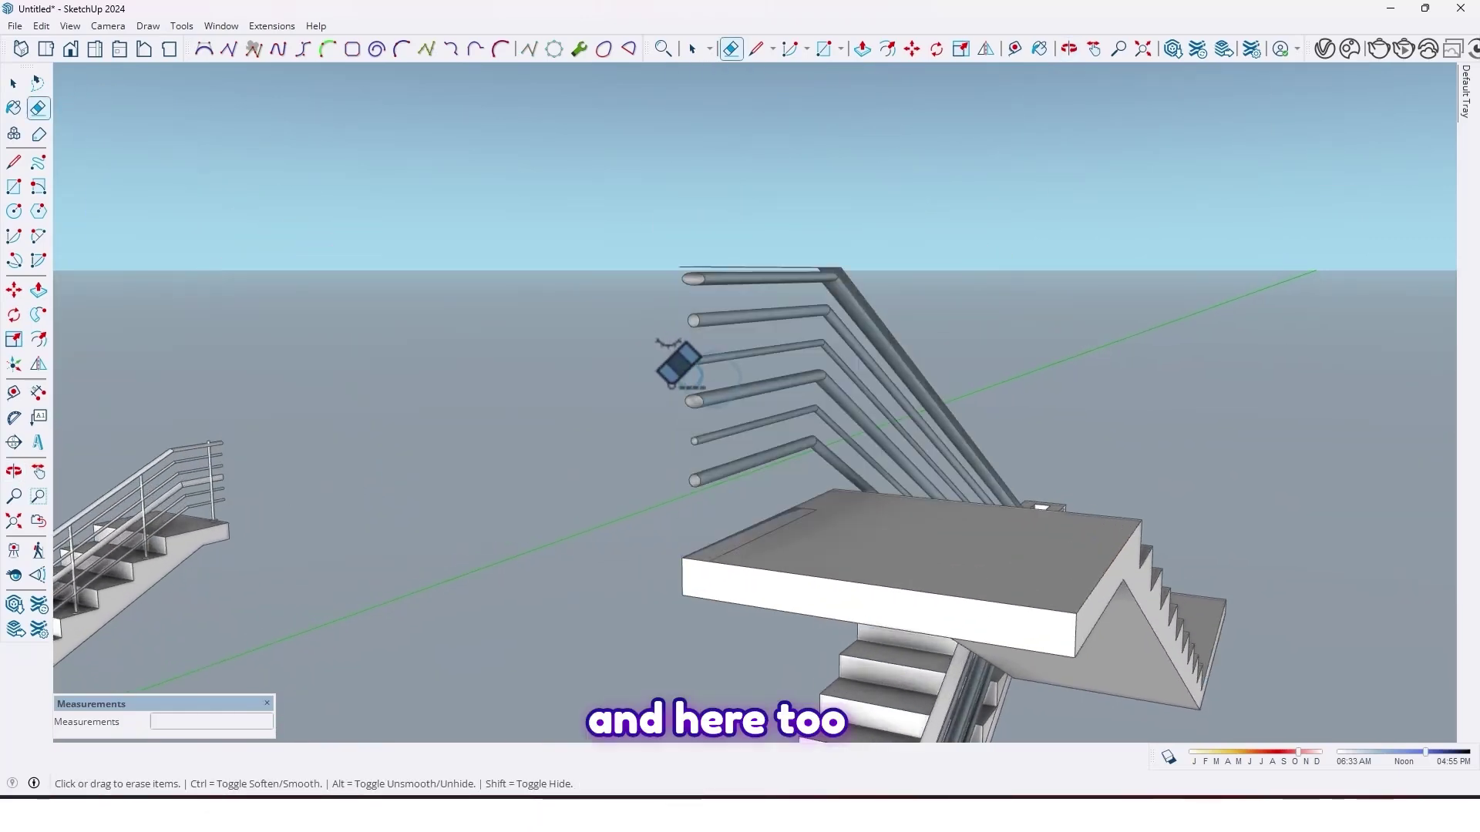
Erase the vertical edges of the remaining flat side faces where the swept railing turns on the intermediate landing
scroll(669, 384, down, 6)
shift+middle_drag(732, 461, 304, 434)
scroll(382, 401, up, 4)
scroll(389, 378, up, 5)
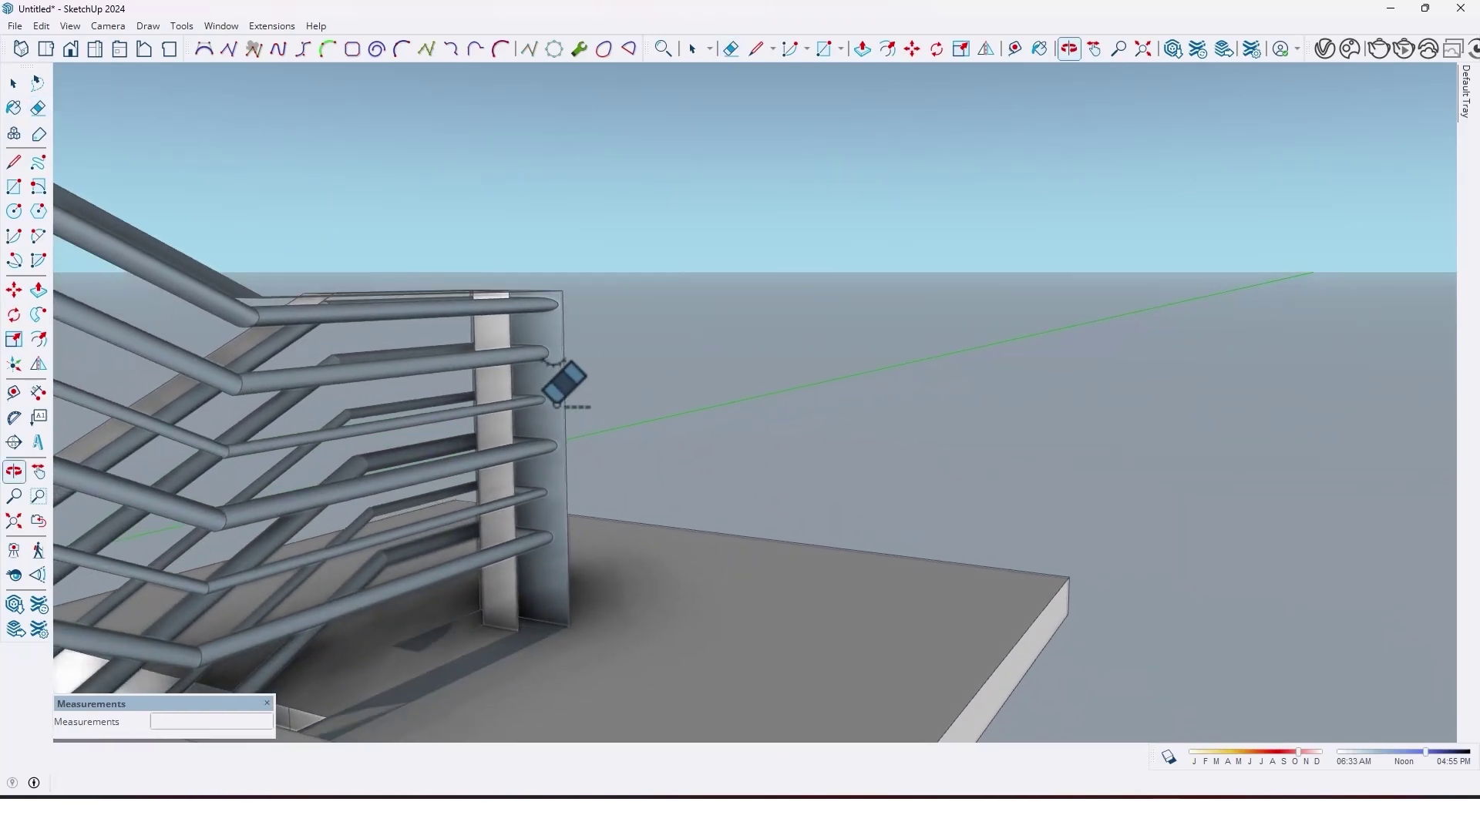
click(571, 378)
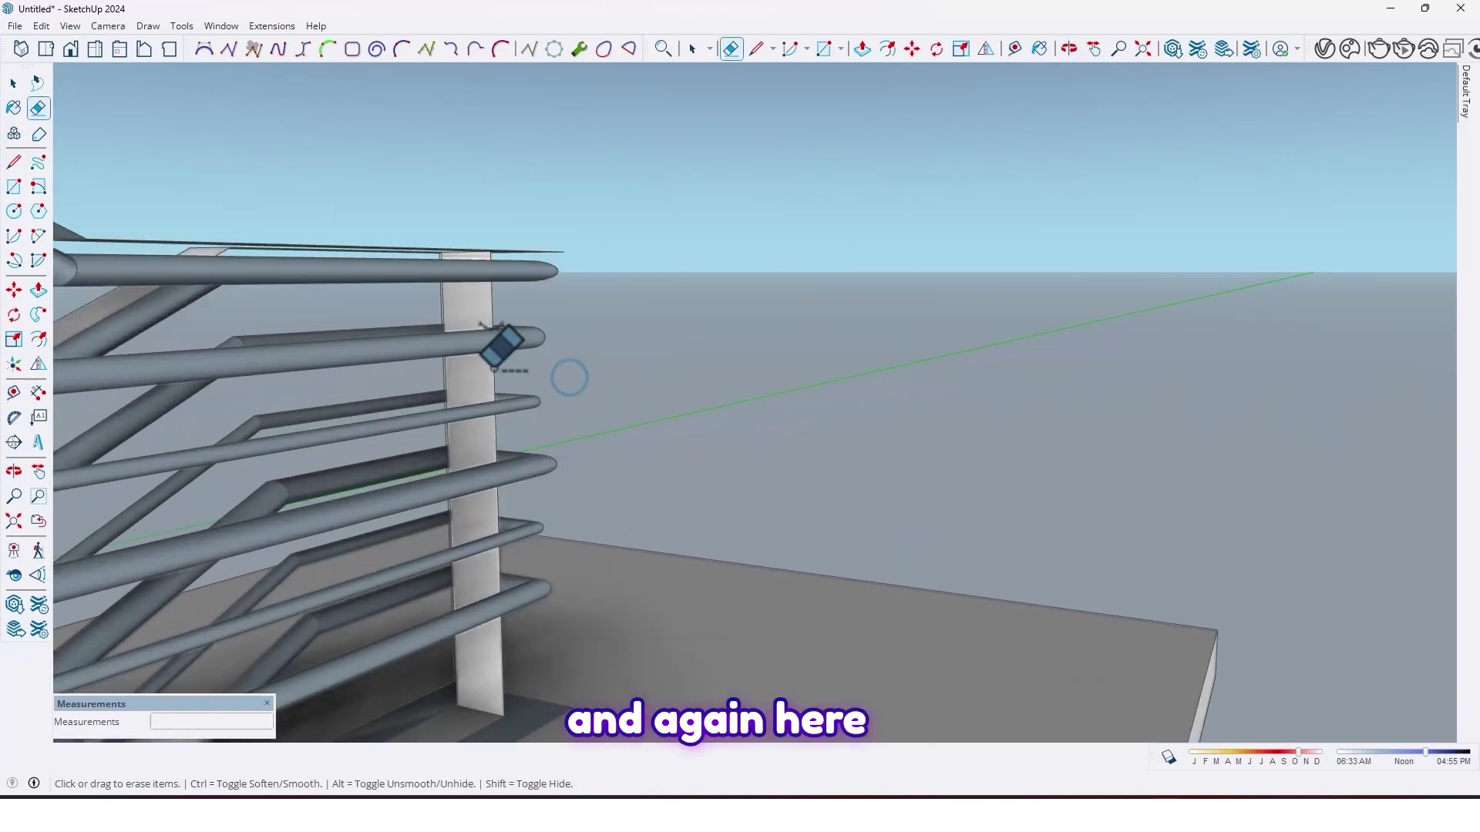
click(494, 372)
Delete the leftover flat strips of the sweep lying on the stair surface and above the top rail
scroll(509, 401, down, 5)
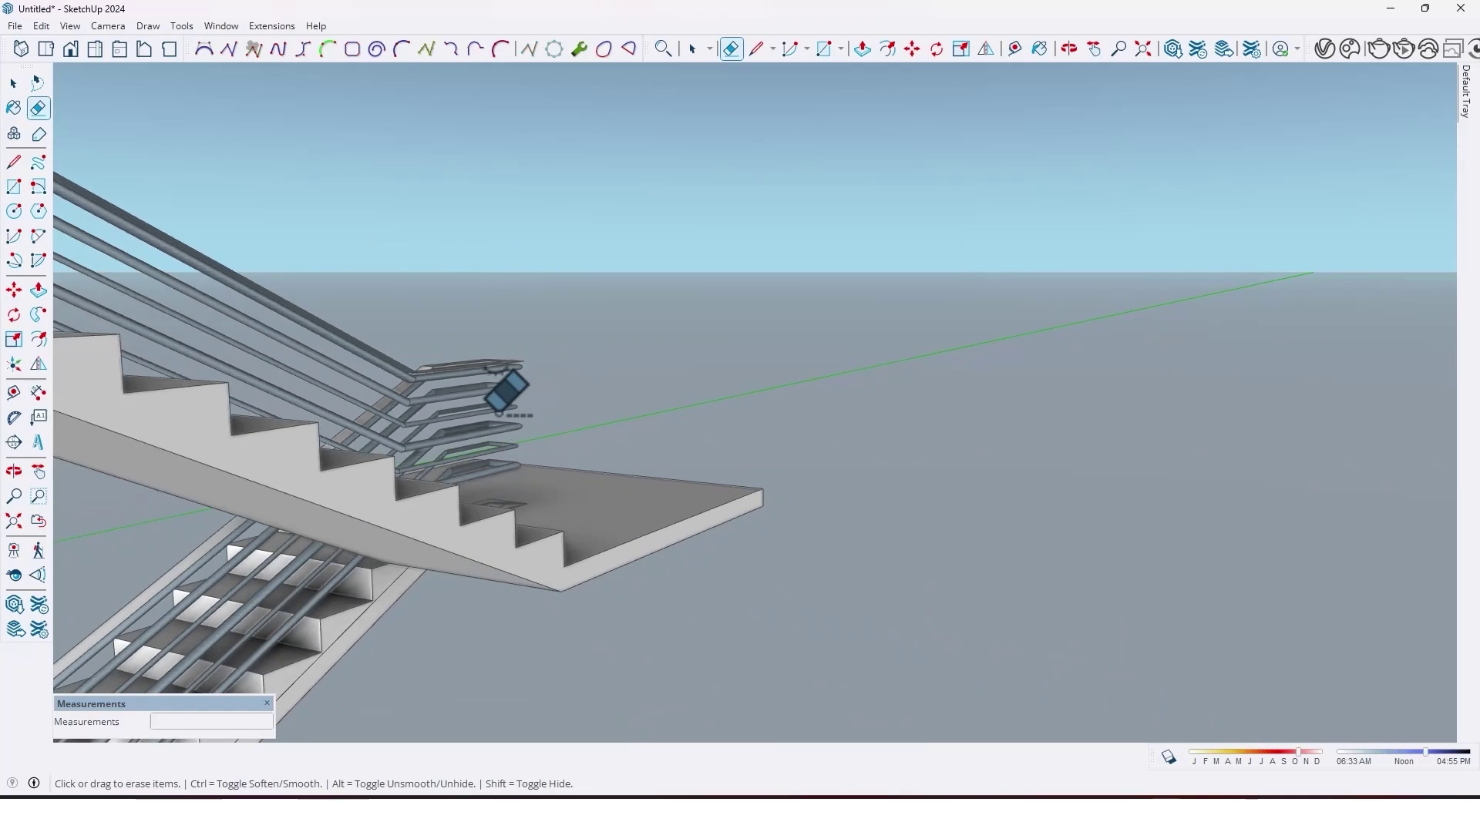
mouse_move(499, 413)
middle_down()
mouse_move(598, 516)
mouse_move(532, 560)
mouse_move(568, 609)
mouse_move(531, 522)
middle_up()
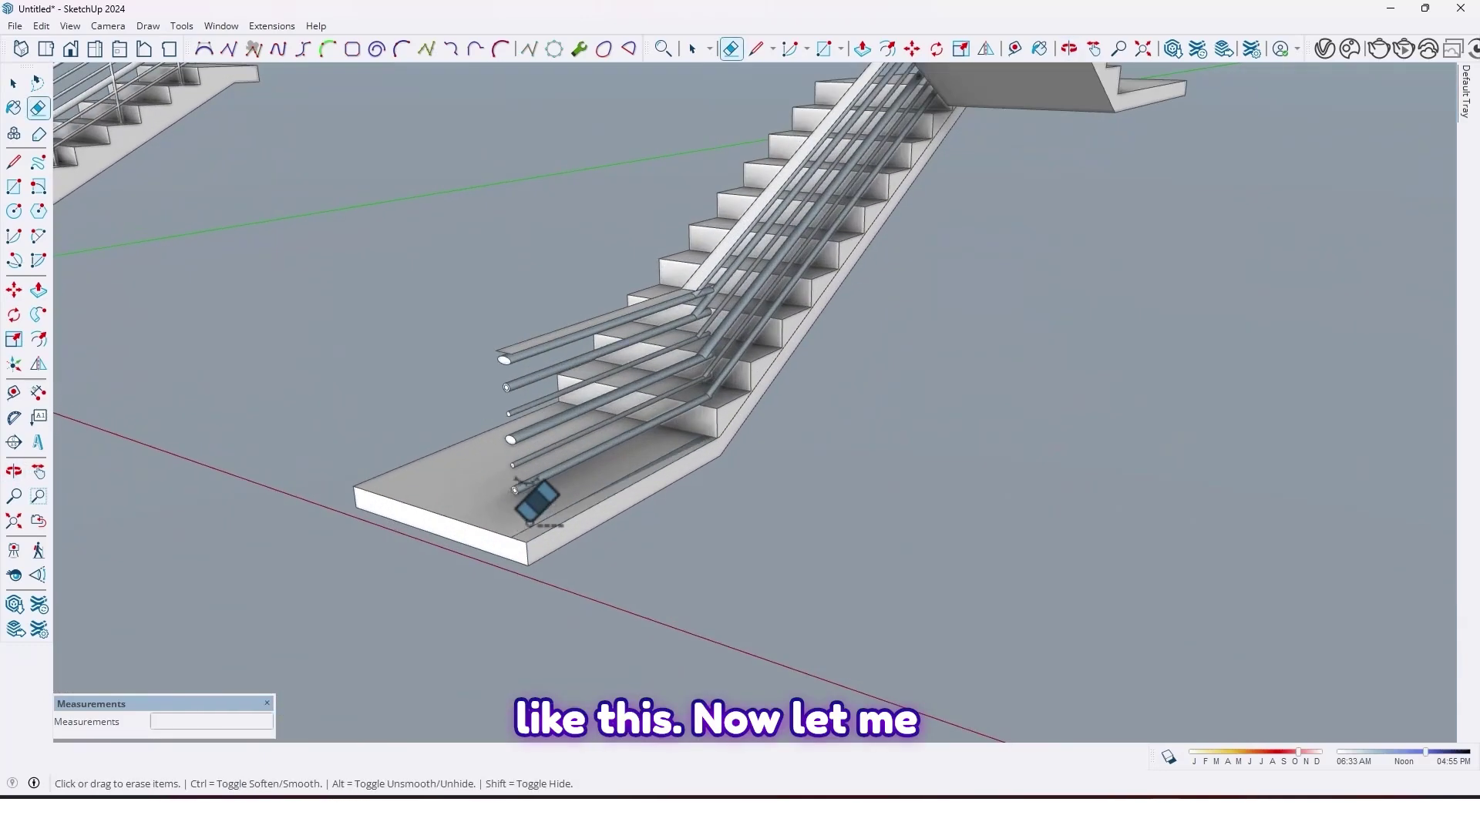
scroll(530, 522, up, 2)
key(space)
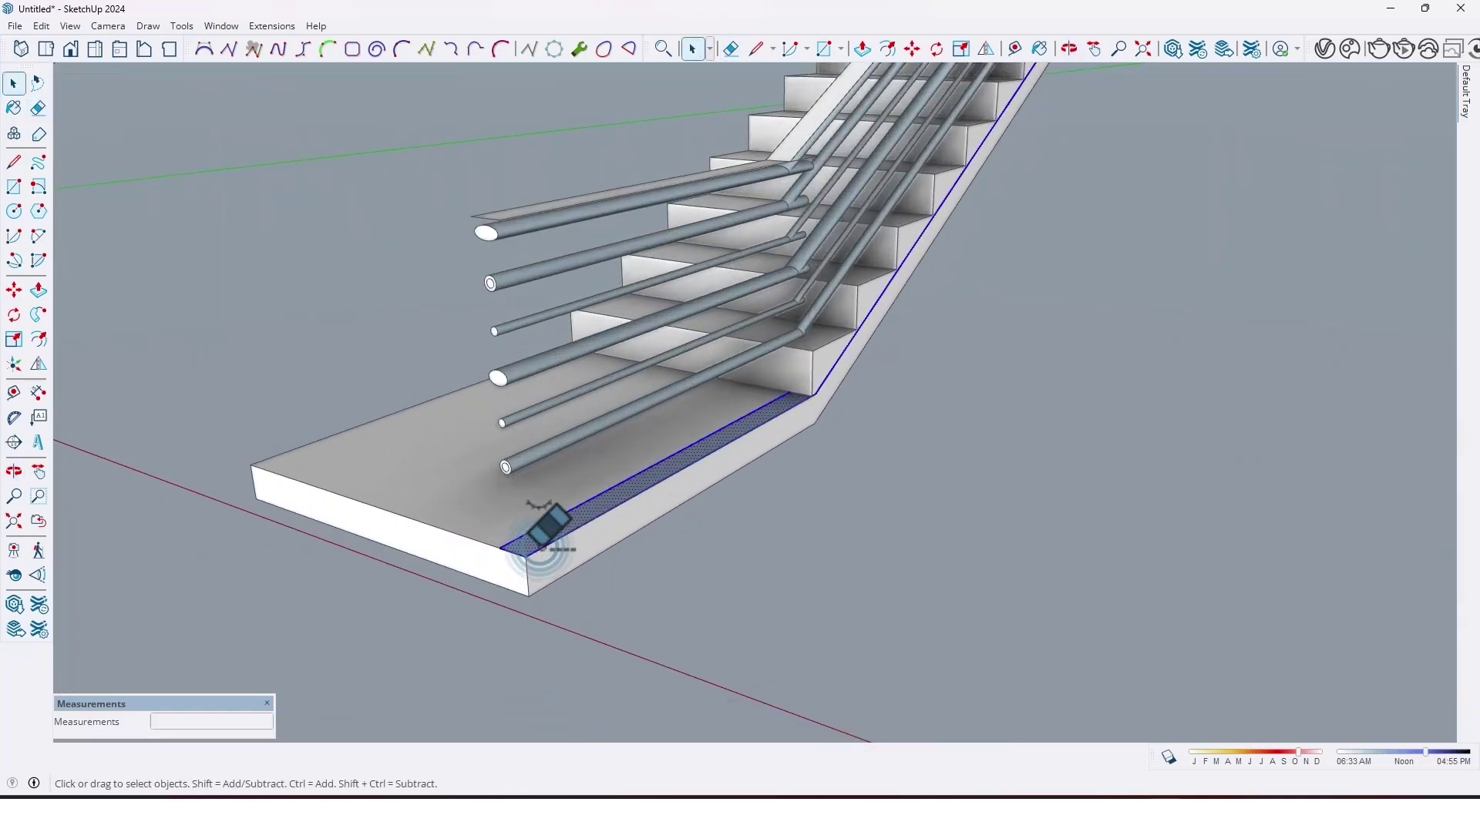
scroll(541, 548, down, 3)
key(Delete)
scroll(560, 369, up, 5)
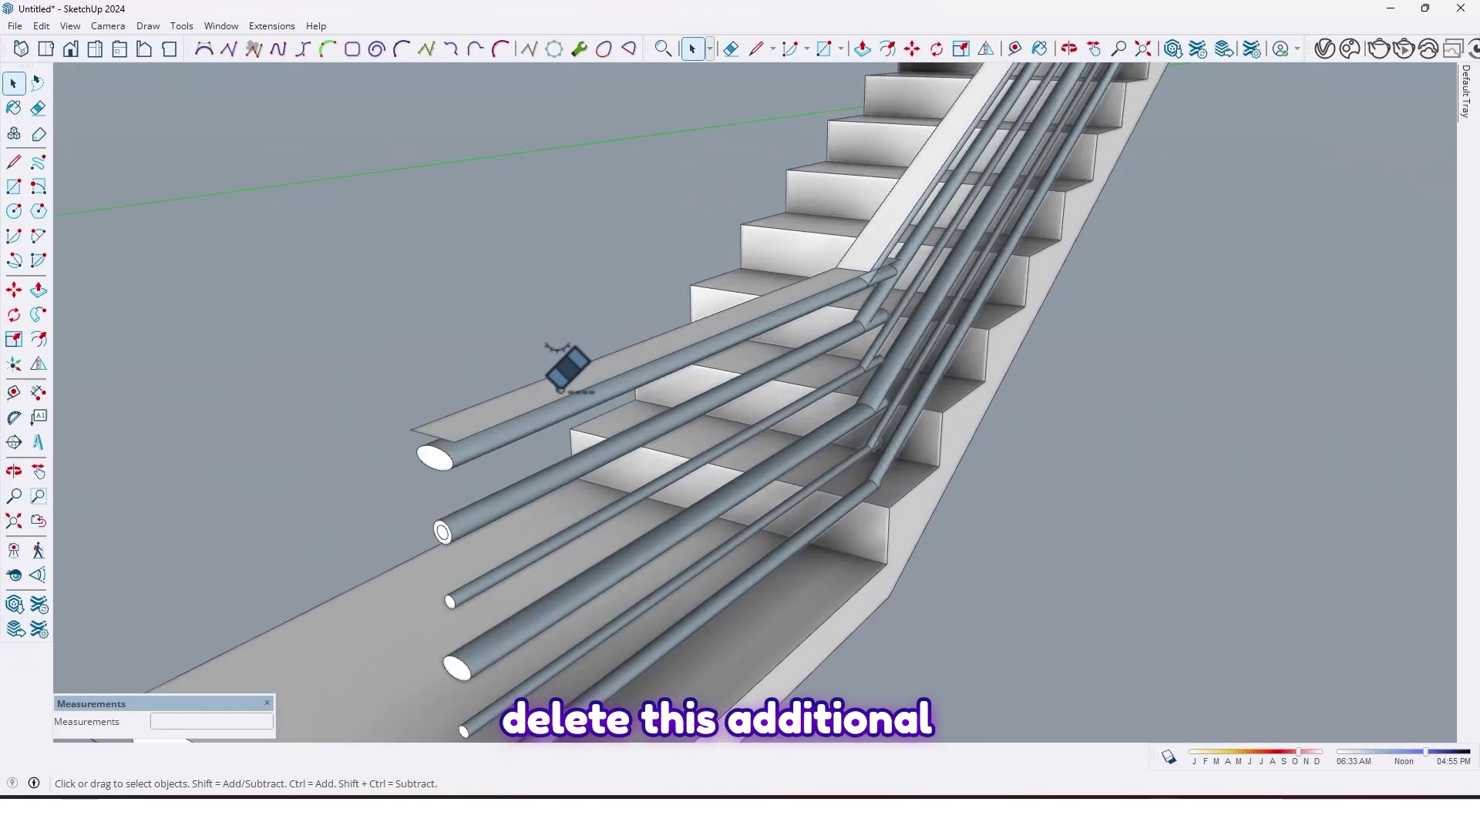
scroll(565, 366, down, 2)
middle_drag(562, 354, 740, 545)
scroll(779, 396, down, 3)
Select the rail stubs that protrude past the bend at the foot of the first flight and delete them
scroll(650, 383, up, 5)
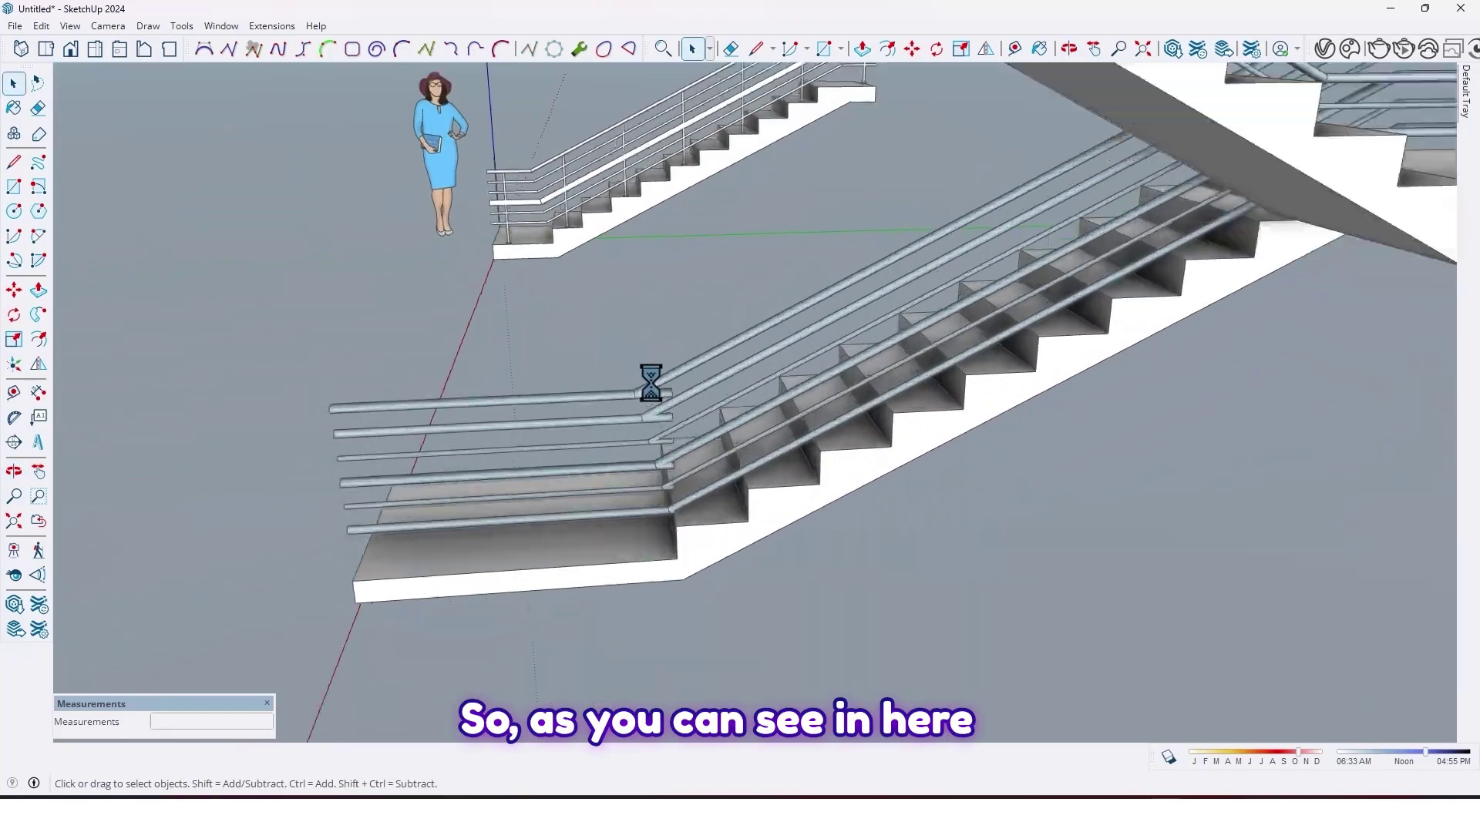
middle_drag(647, 404, 605, 297)
scroll(753, 393, down, 3)
middle_drag(753, 393, 669, 392)
scroll(732, 369, up, 3)
scroll(732, 368, down, 3)
scroll(710, 363, up, 3)
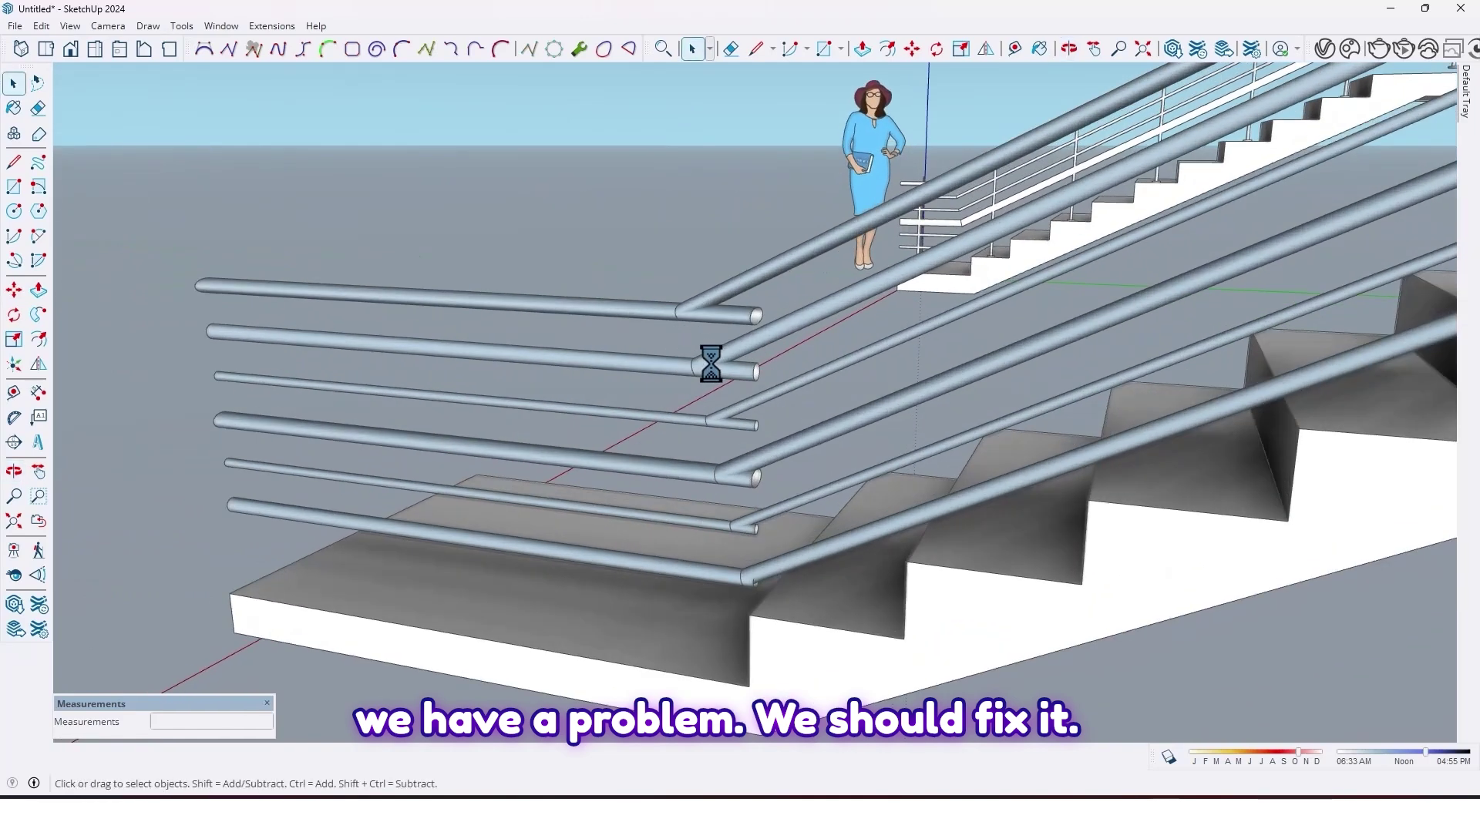
scroll(726, 319, up, 1)
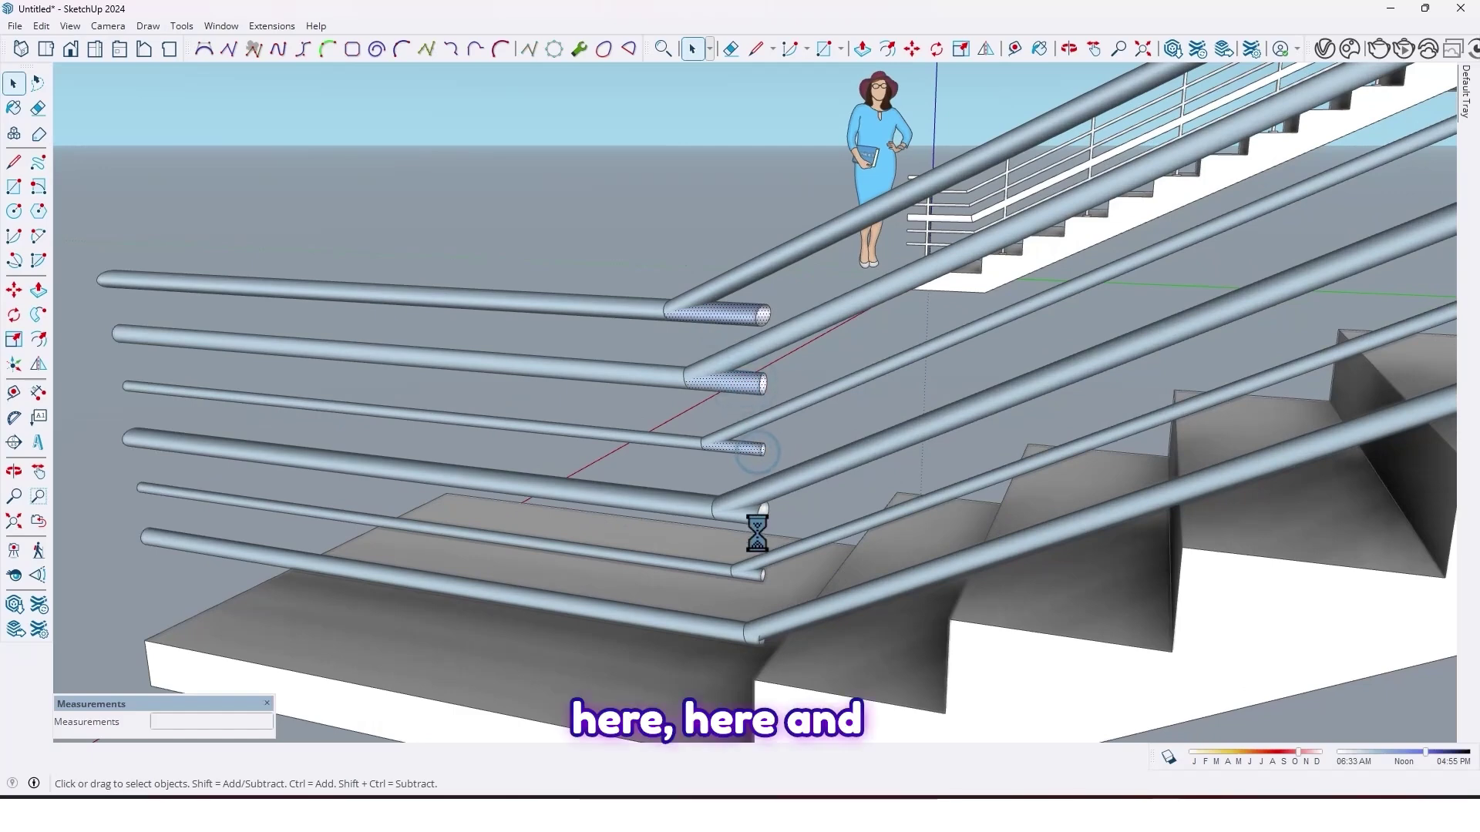
scroll(757, 531, up, 1)
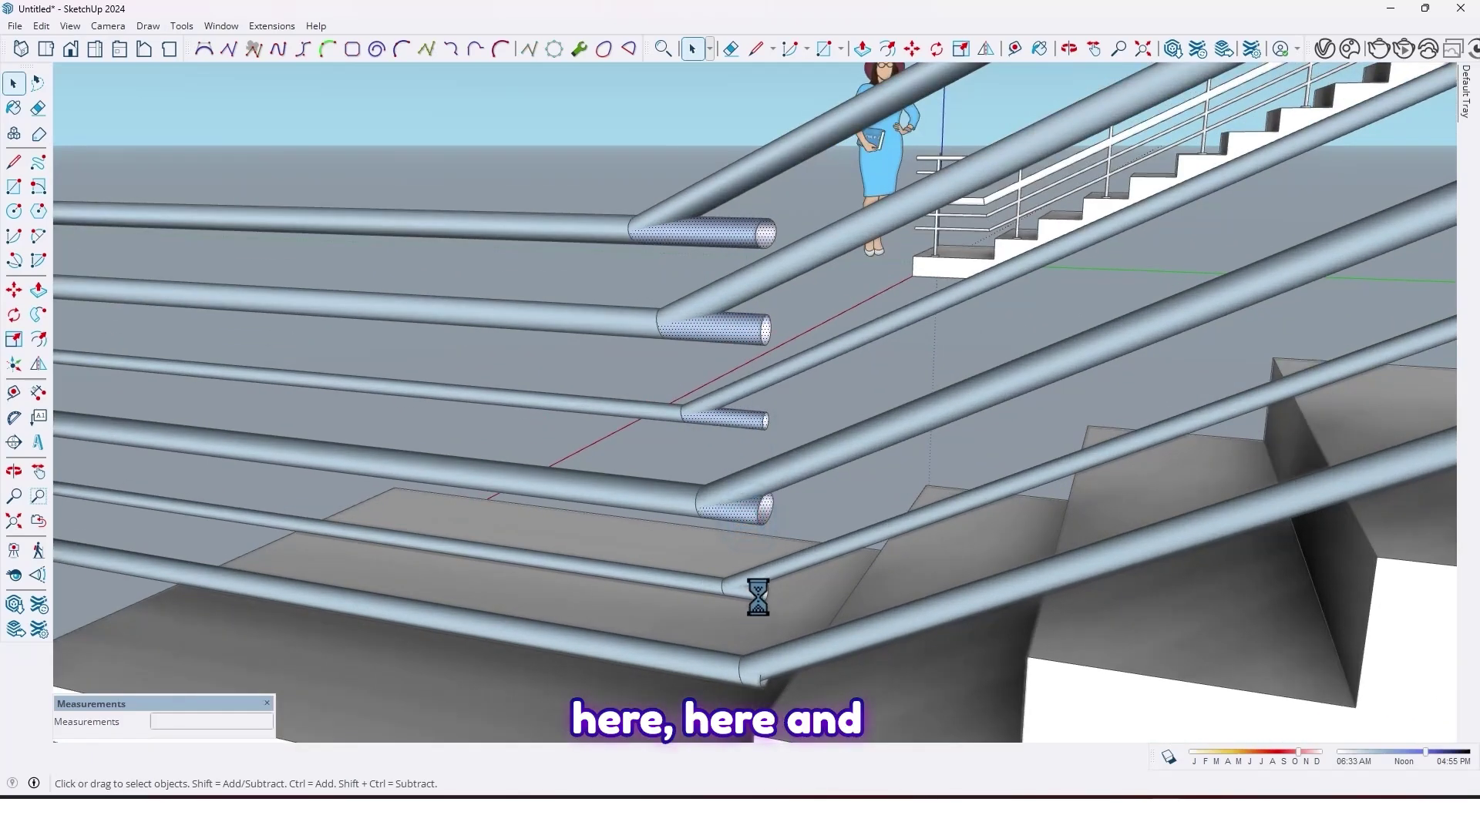
scroll(773, 659, up, 2)
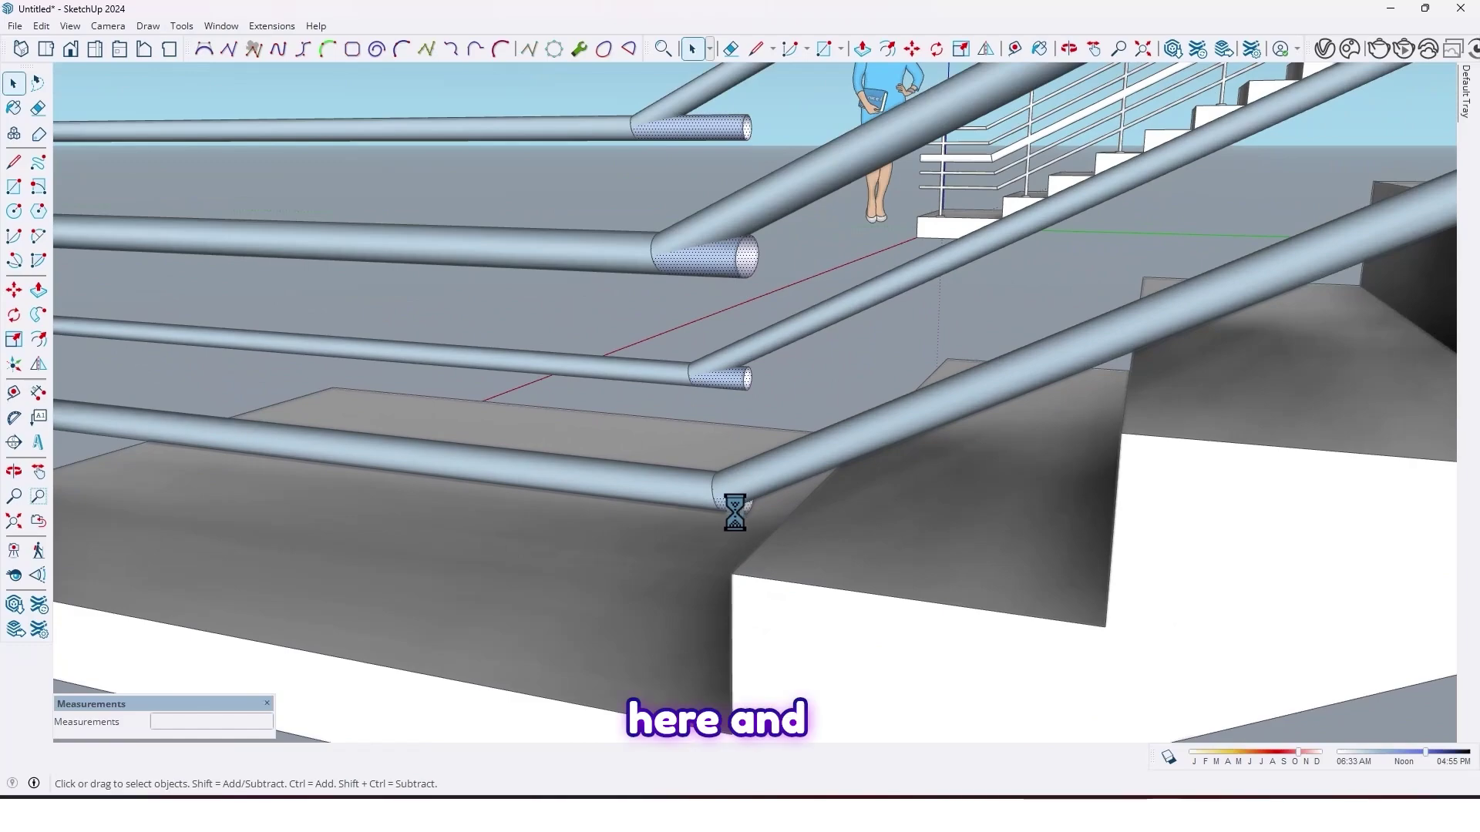
Select all the swept handrail tubes and reverse their faces
scroll(735, 512, down, 4)
middle_drag(724, 495, 747, 252)
key(space)
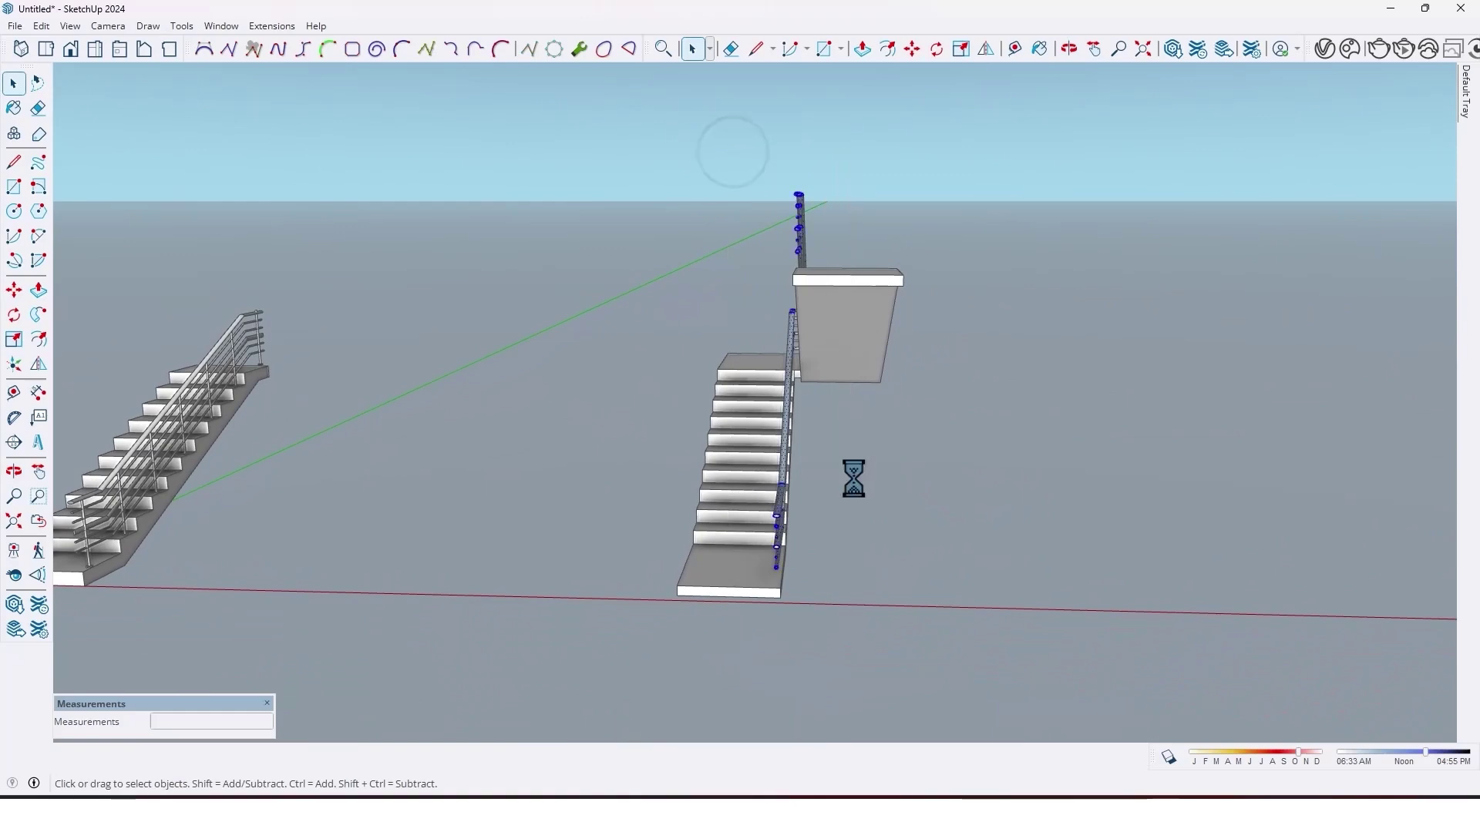
middle_drag(853, 478, 670, 462)
right_click(678, 465)
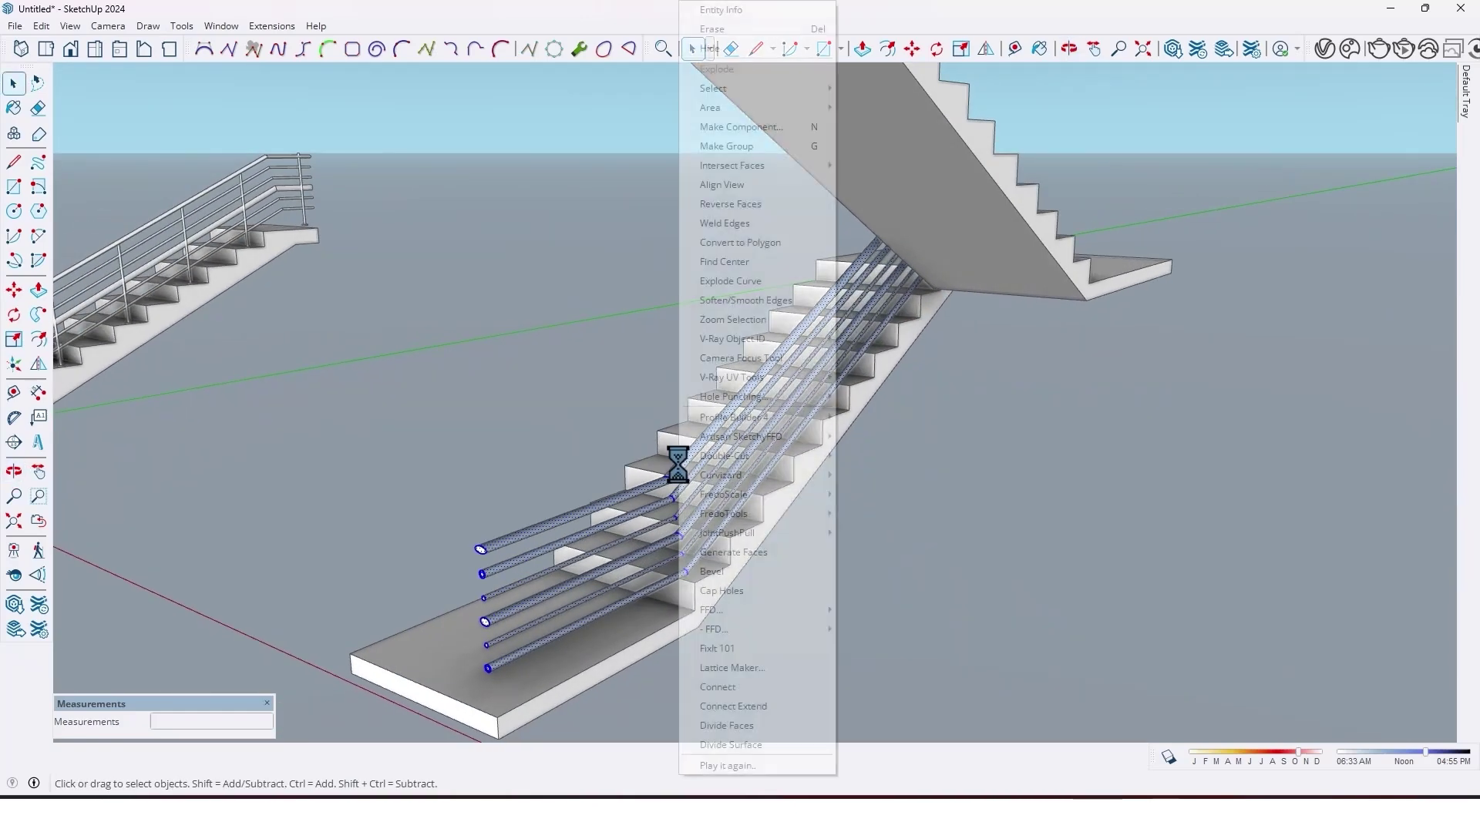
click(720, 207)
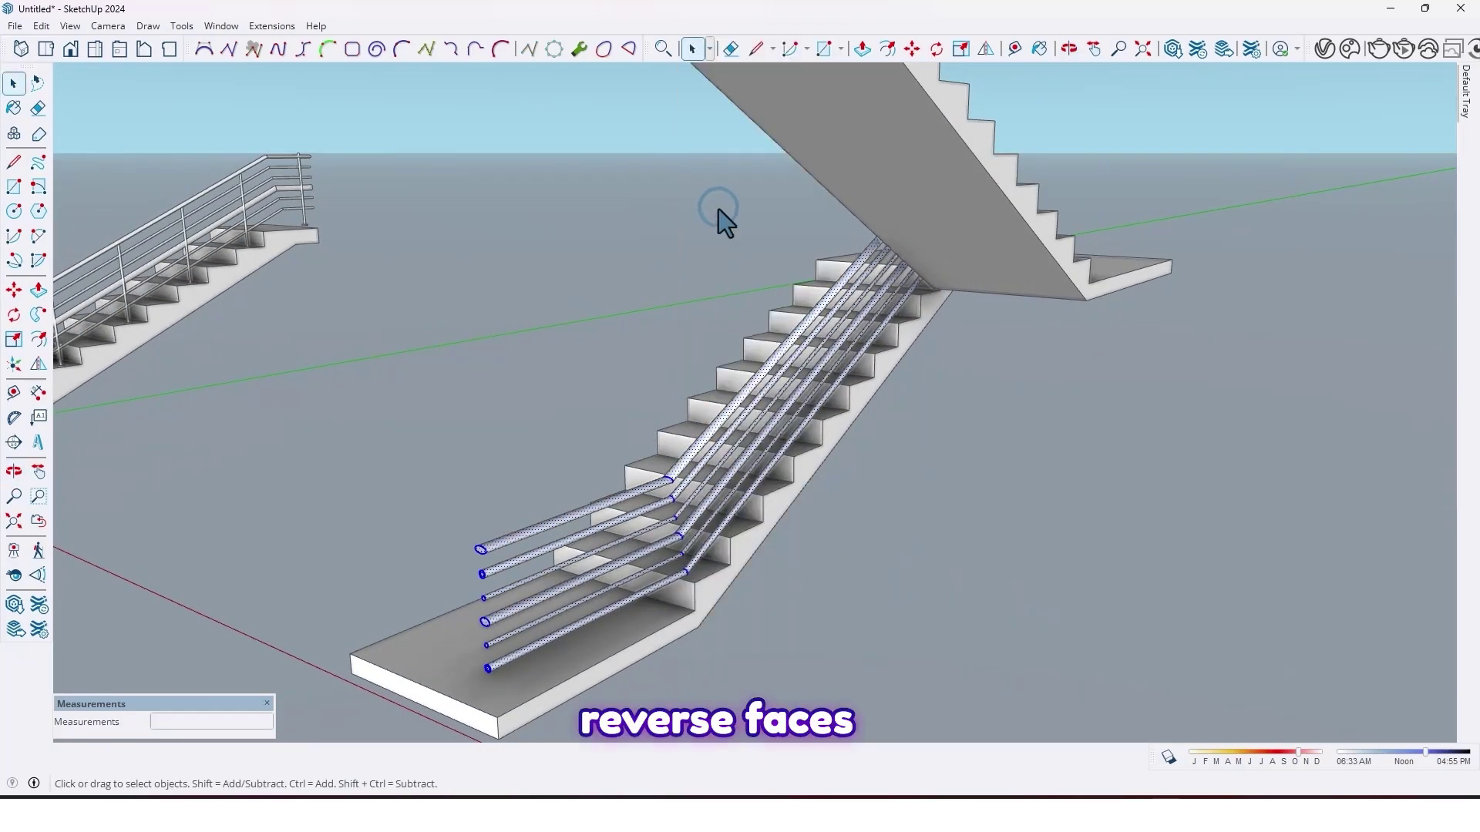
Select the complete handrail of the two-flight stair and make it a group
scroll(894, 462, down, 5)
middle_drag(894, 458, 763, 208)
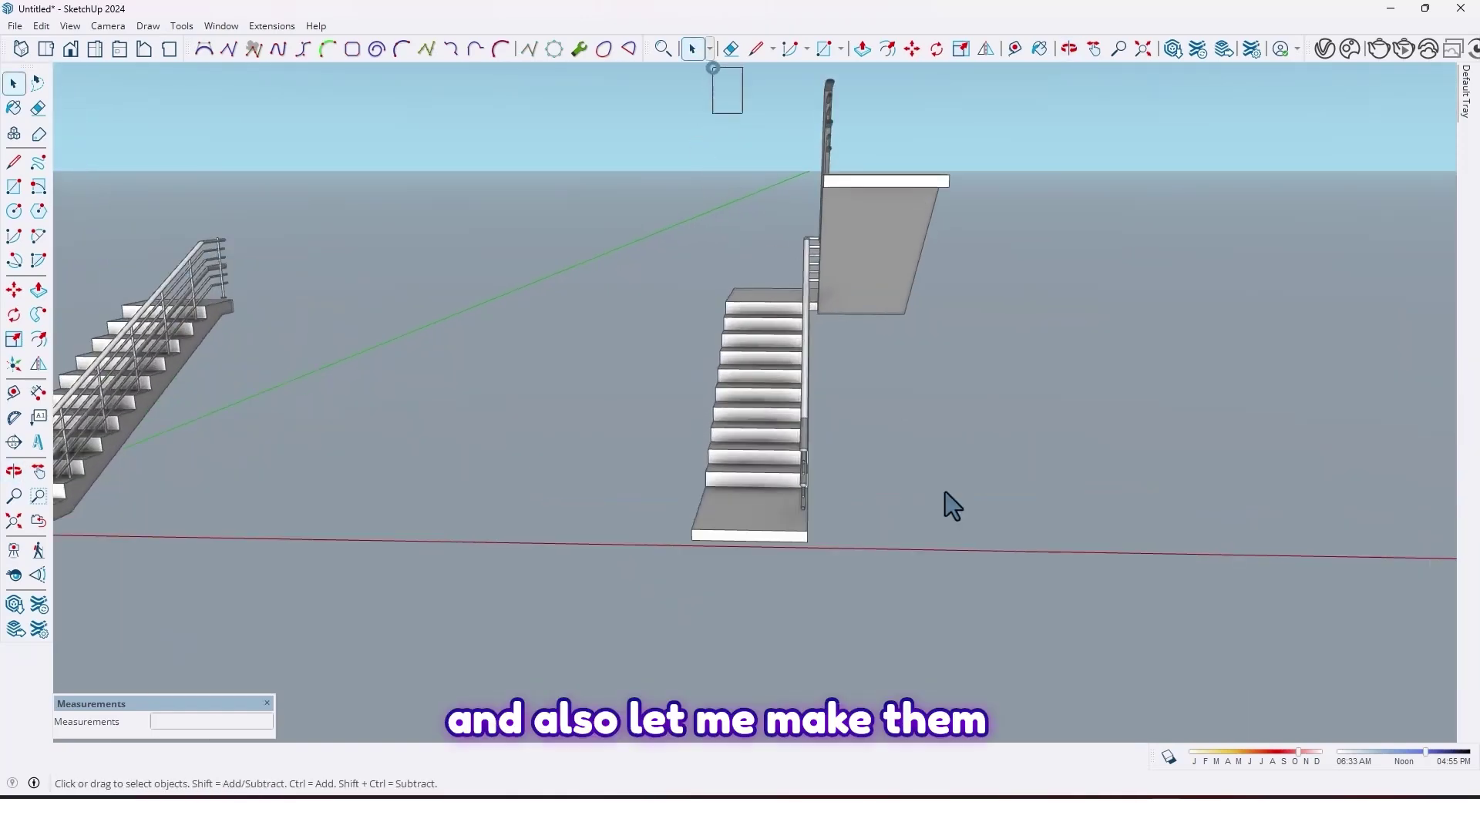
middle_drag(882, 592, 749, 487)
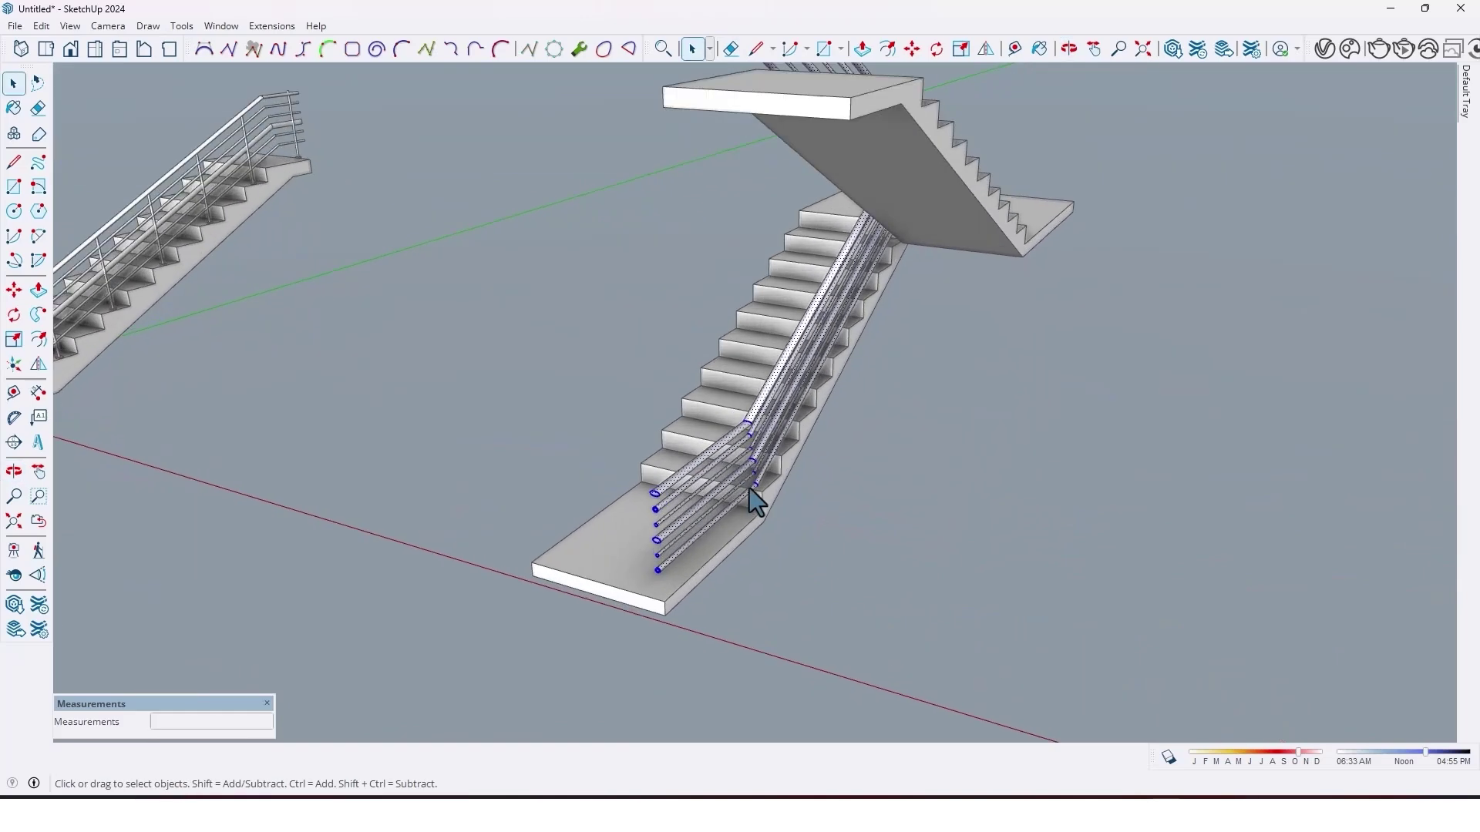
right_click(730, 443)
click(780, 146)
Copy the first stair's front baluster by its landing corner to the matching landing corner of the two-flight stair
middle_drag(1103, 601, 853, 520)
scroll(340, 428, up, 10)
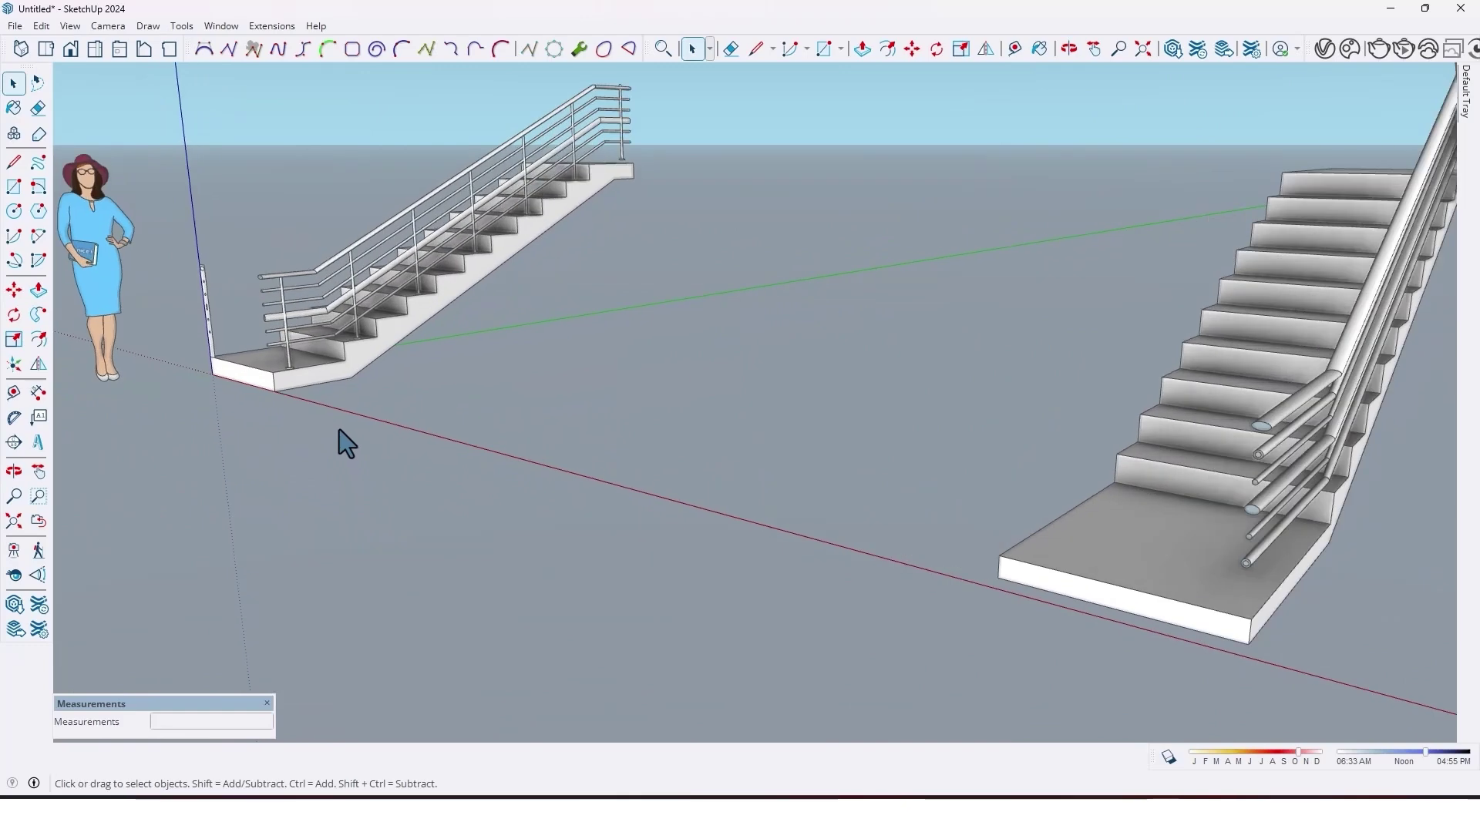
click(538, 505)
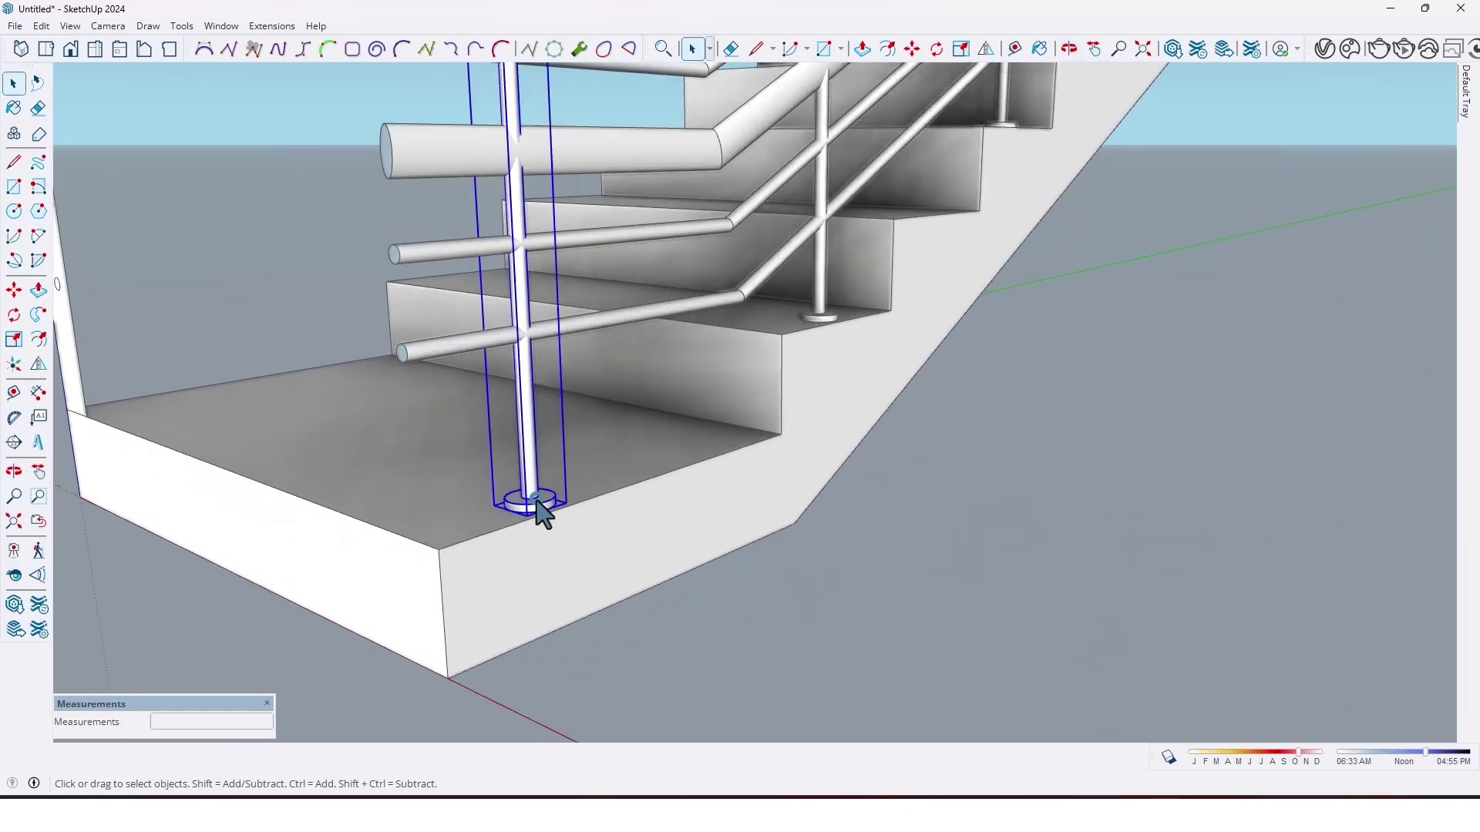
scroll(538, 510, up, 5)
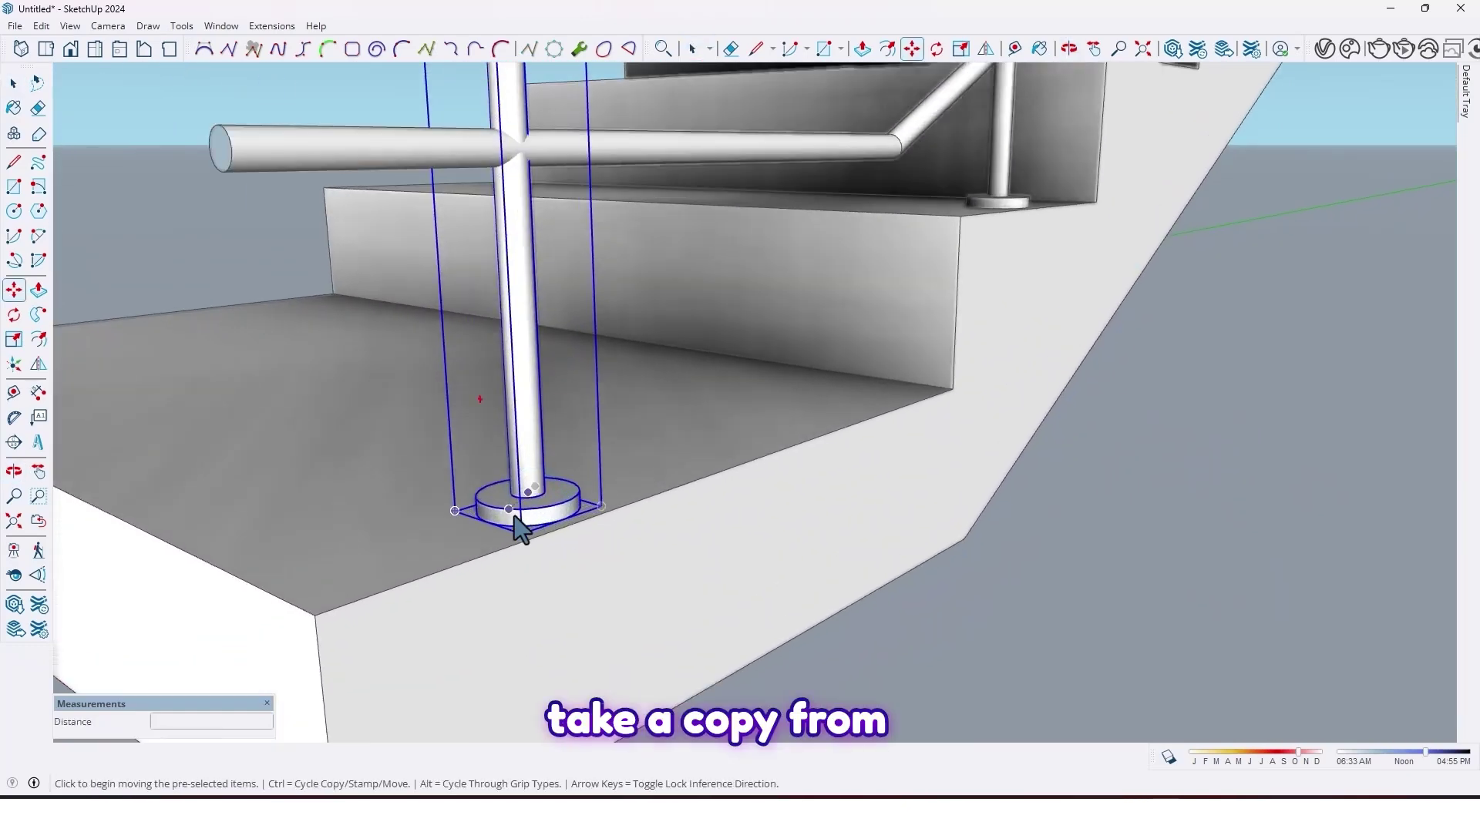
click(316, 619)
key(ctrl)
scroll(489, 594, down, 10)
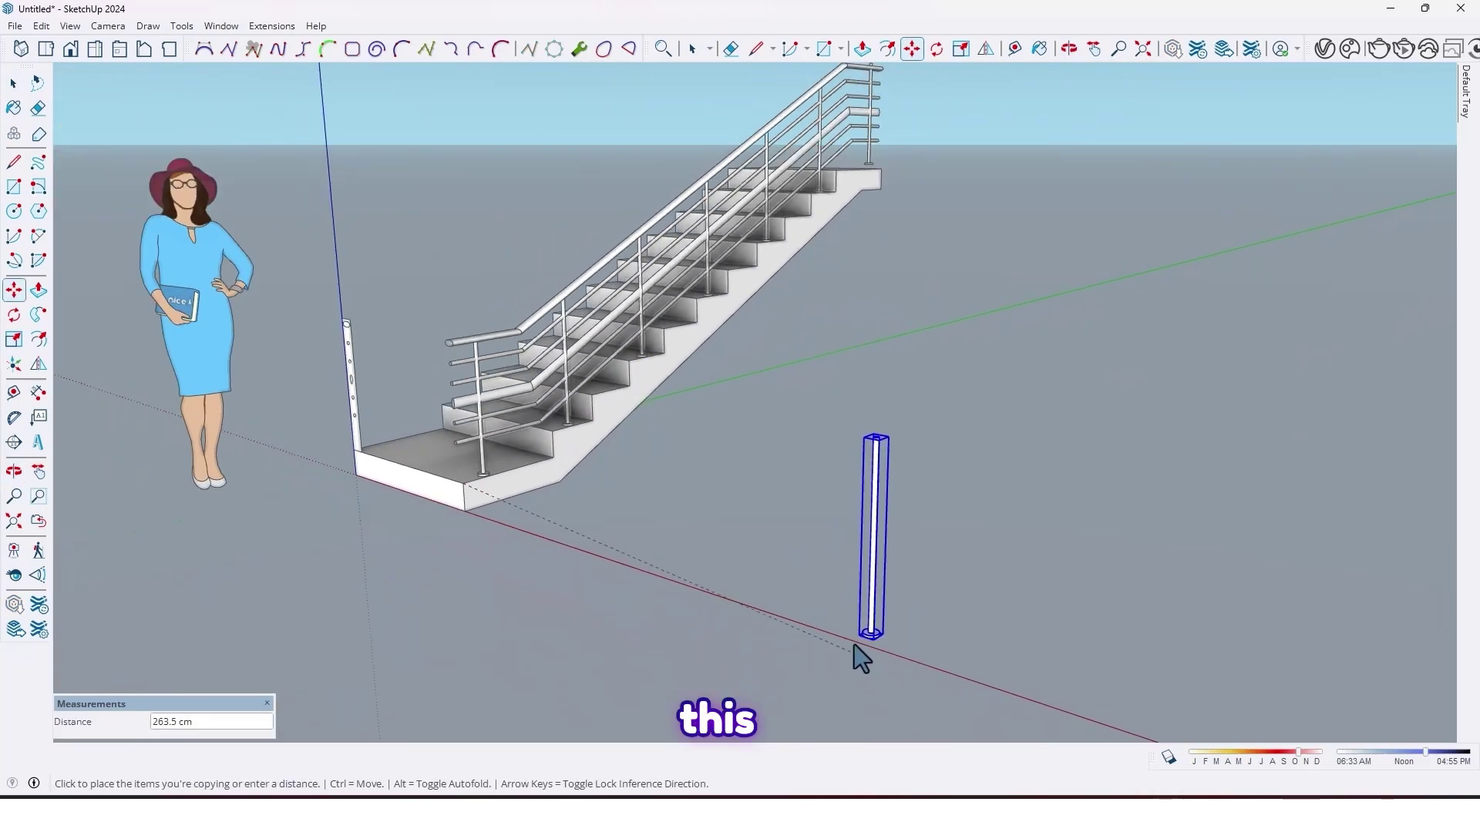
scroll(654, 519, down, 2)
scroll(710, 585, up, 10)
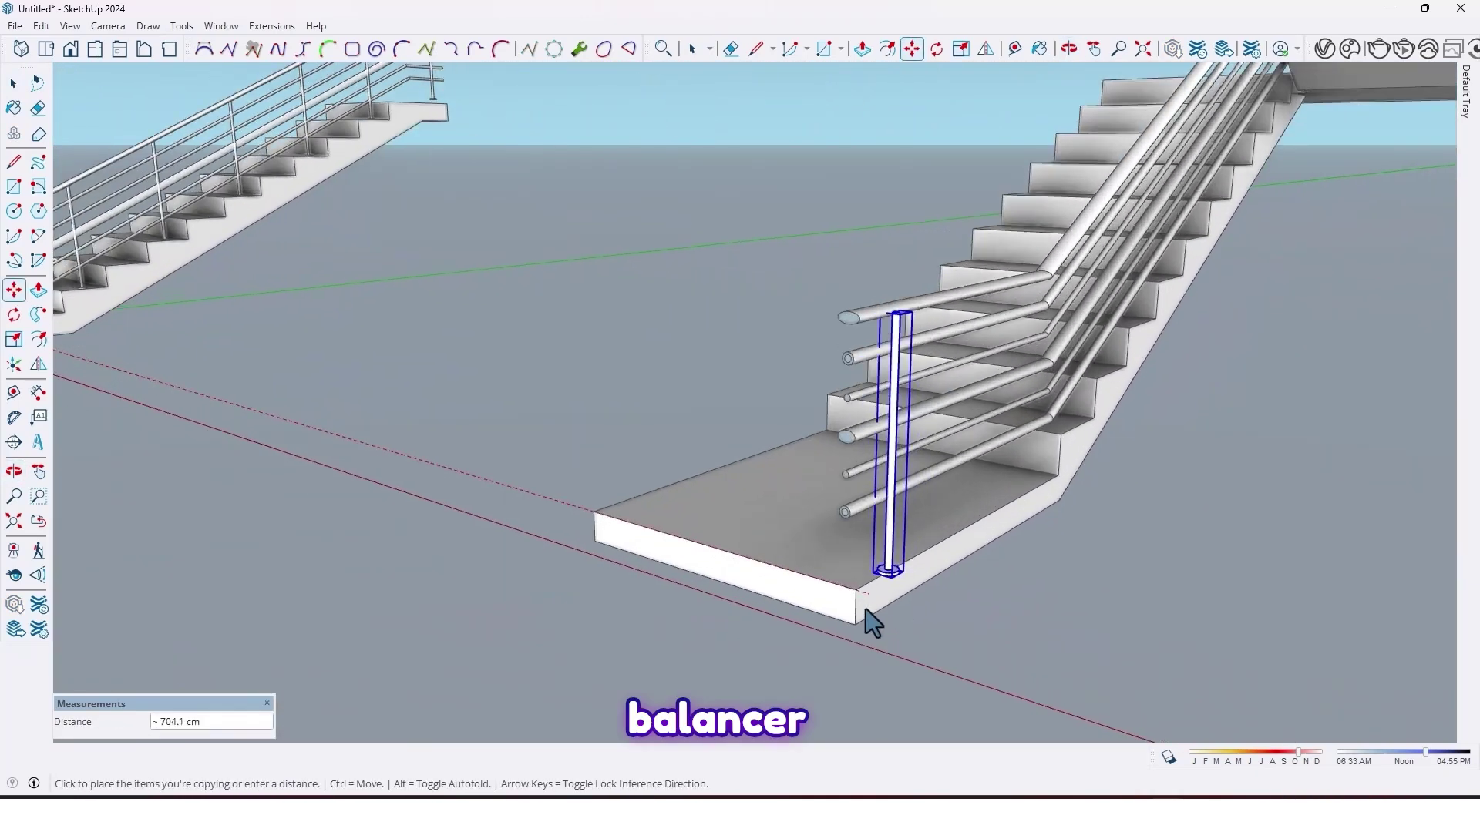
scroll(860, 605, up, 2)
click(851, 587)
scroll(831, 611, down, 2)
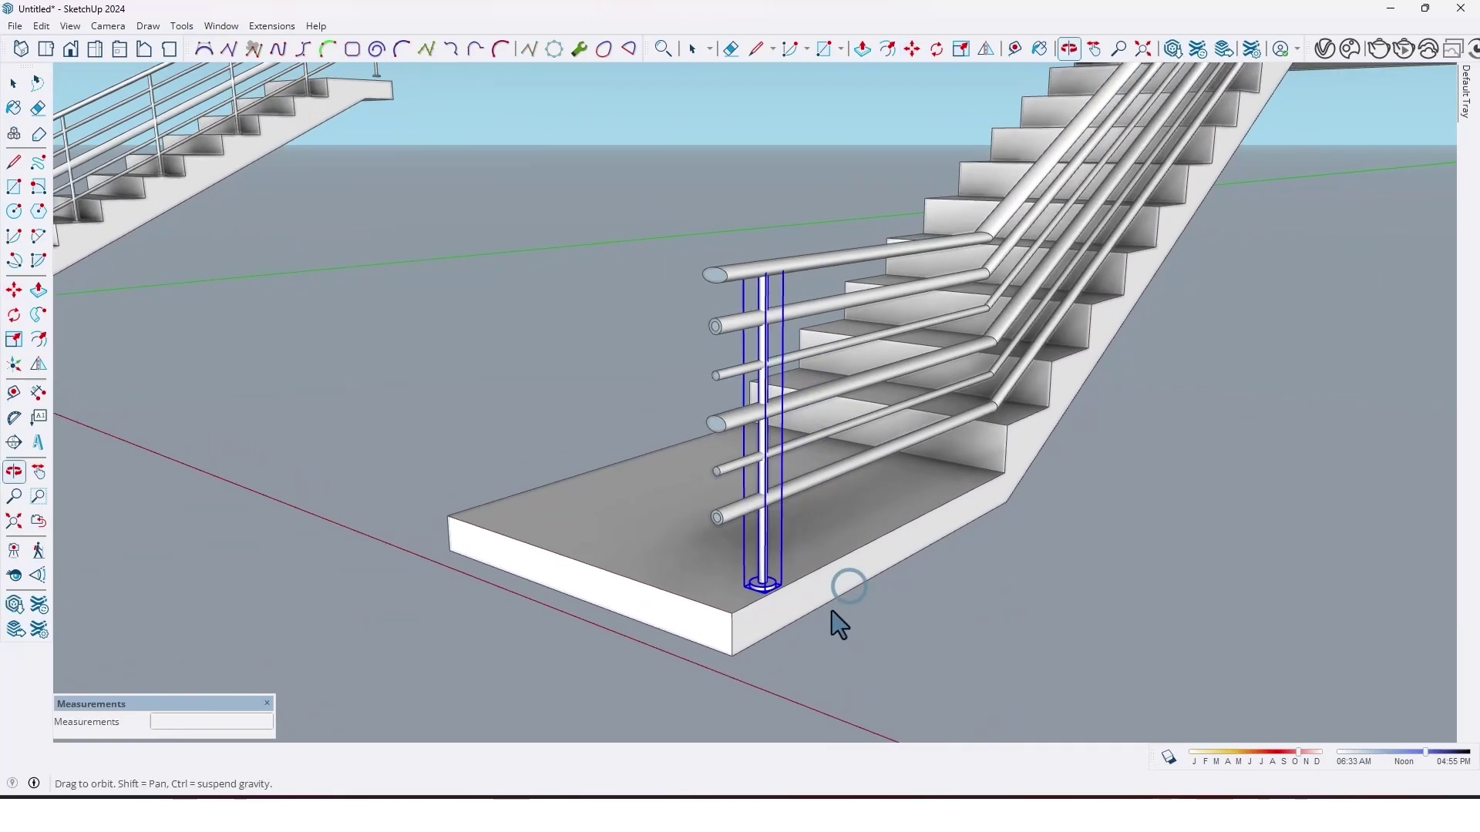
Copy the front baluster 65 cm along the starting landing's outer edge toward the steps
middle_drag(831, 610, 726, 632)
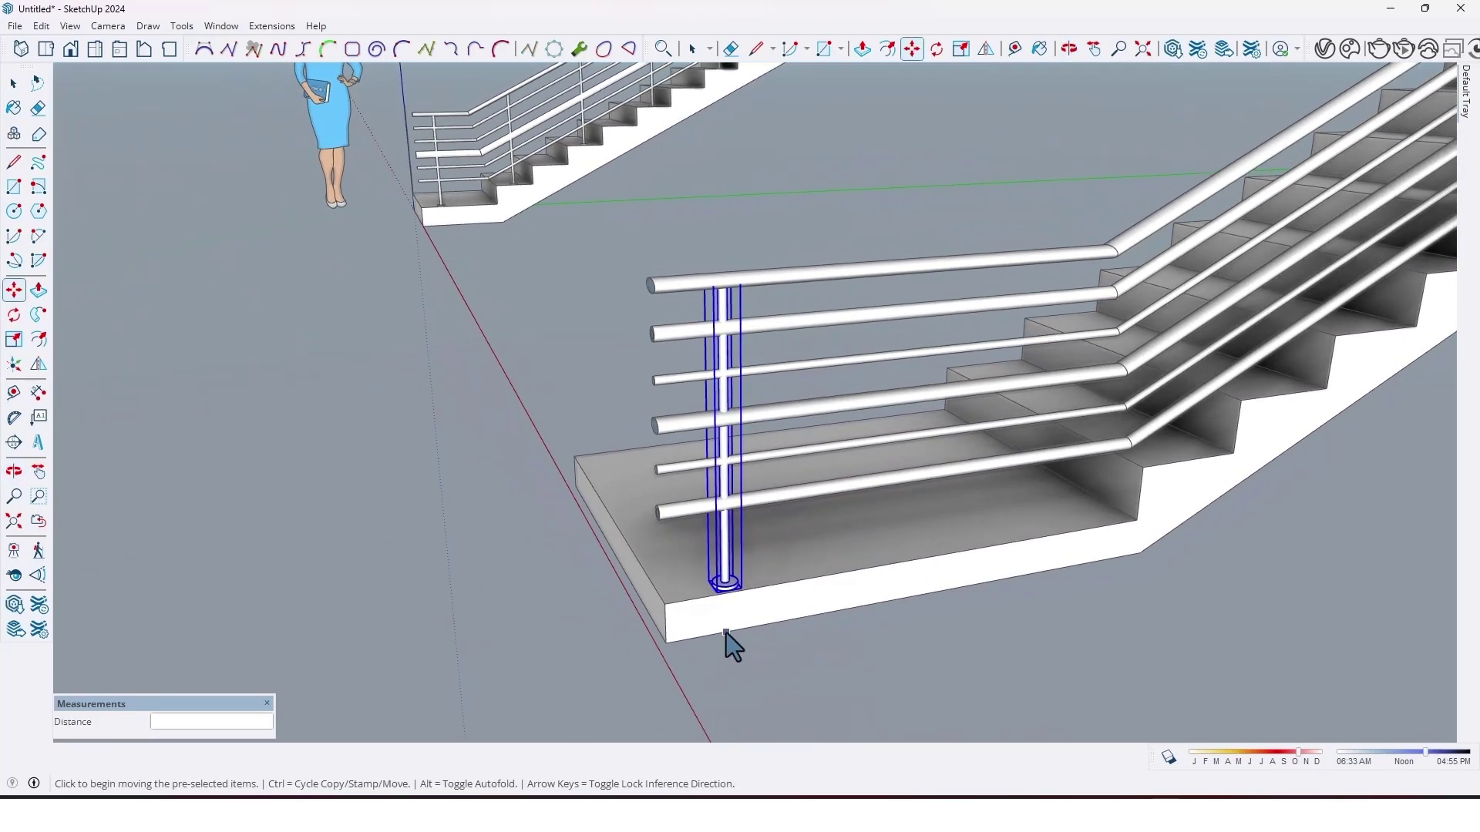
key(ctrl)
click(663, 605)
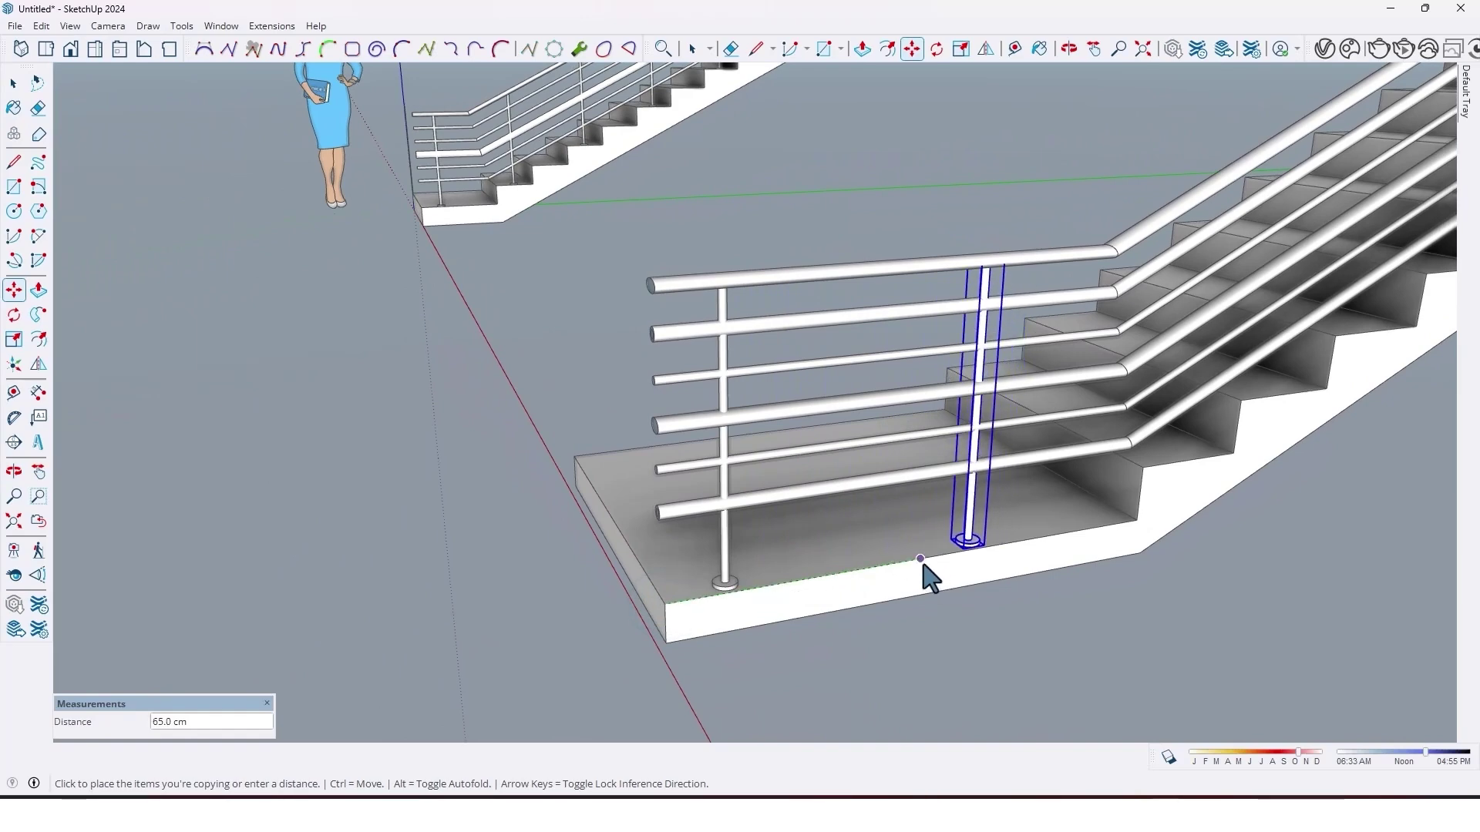
middle_drag(928, 563, 747, 625)
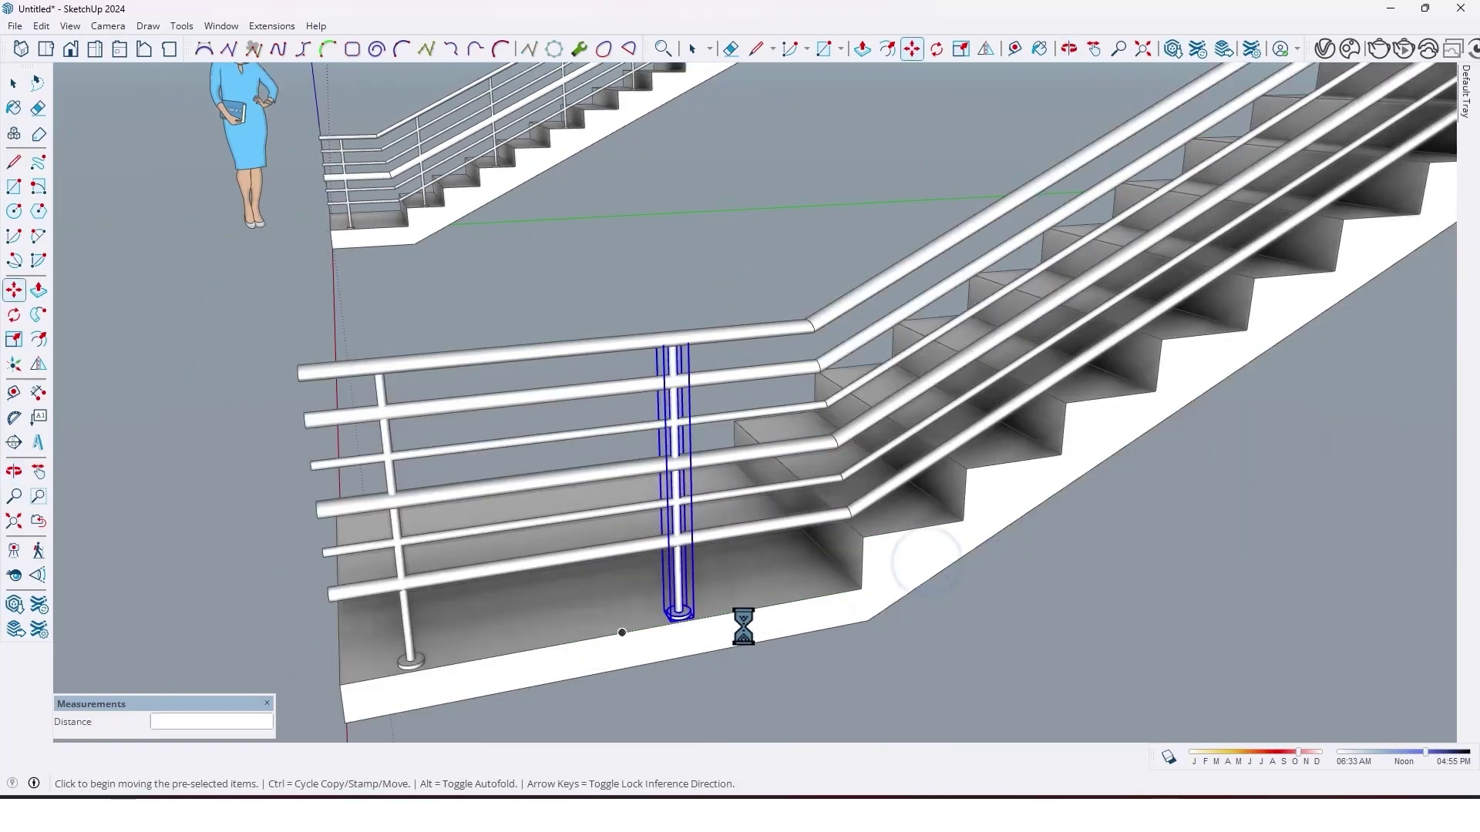
scroll(730, 626, up, 3)
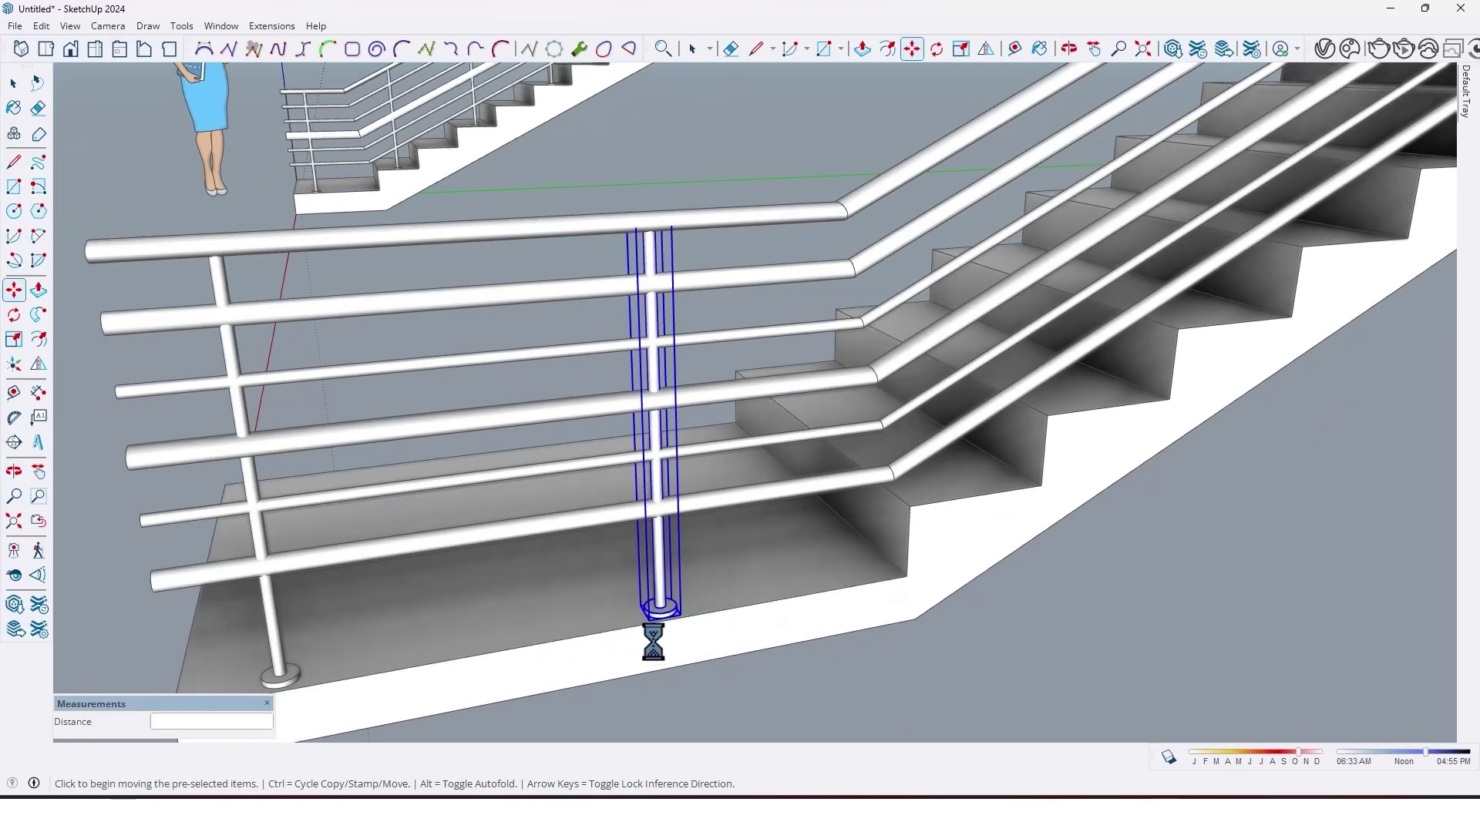
scroll(666, 626, up, 5)
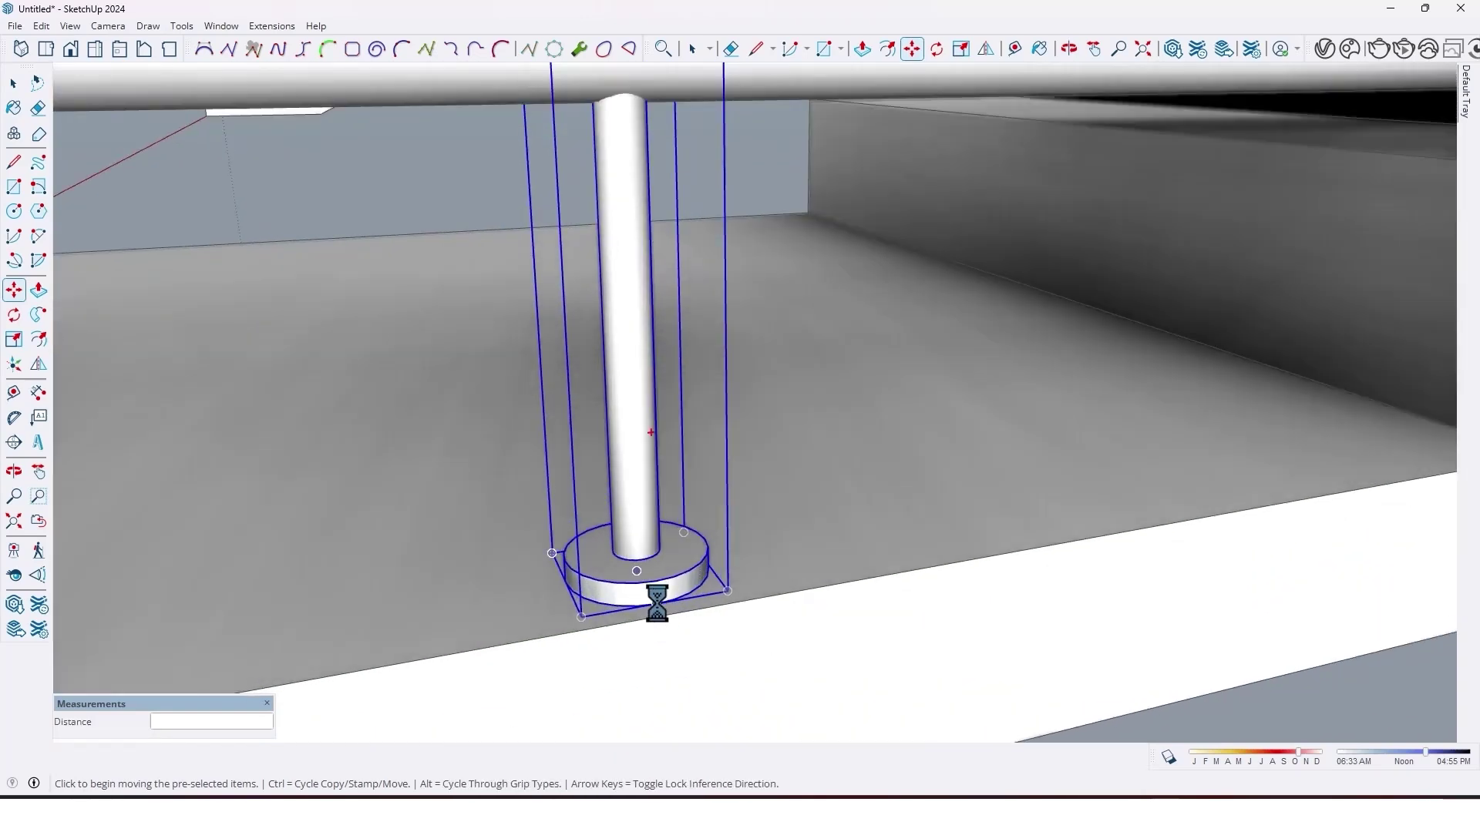
Copy the second baluster of the starting landing to the middle of the first step's outer edge
click(663, 619)
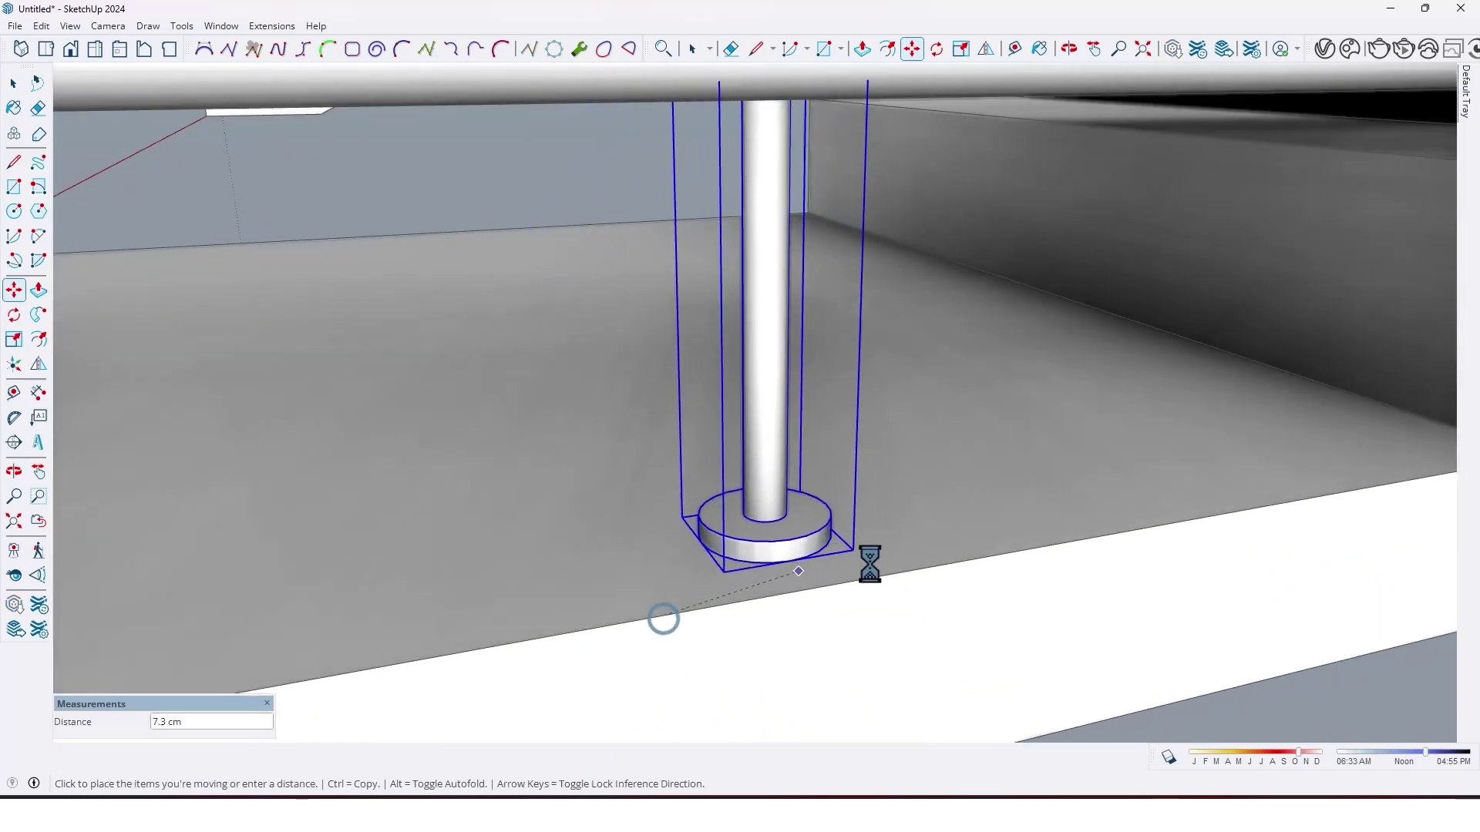
key(ctrl)
scroll(1012, 534, down, 3)
shift+middle_drag(1202, 485, 655, 618)
scroll(953, 449, down, 3)
shift+middle_drag(953, 450, 694, 568)
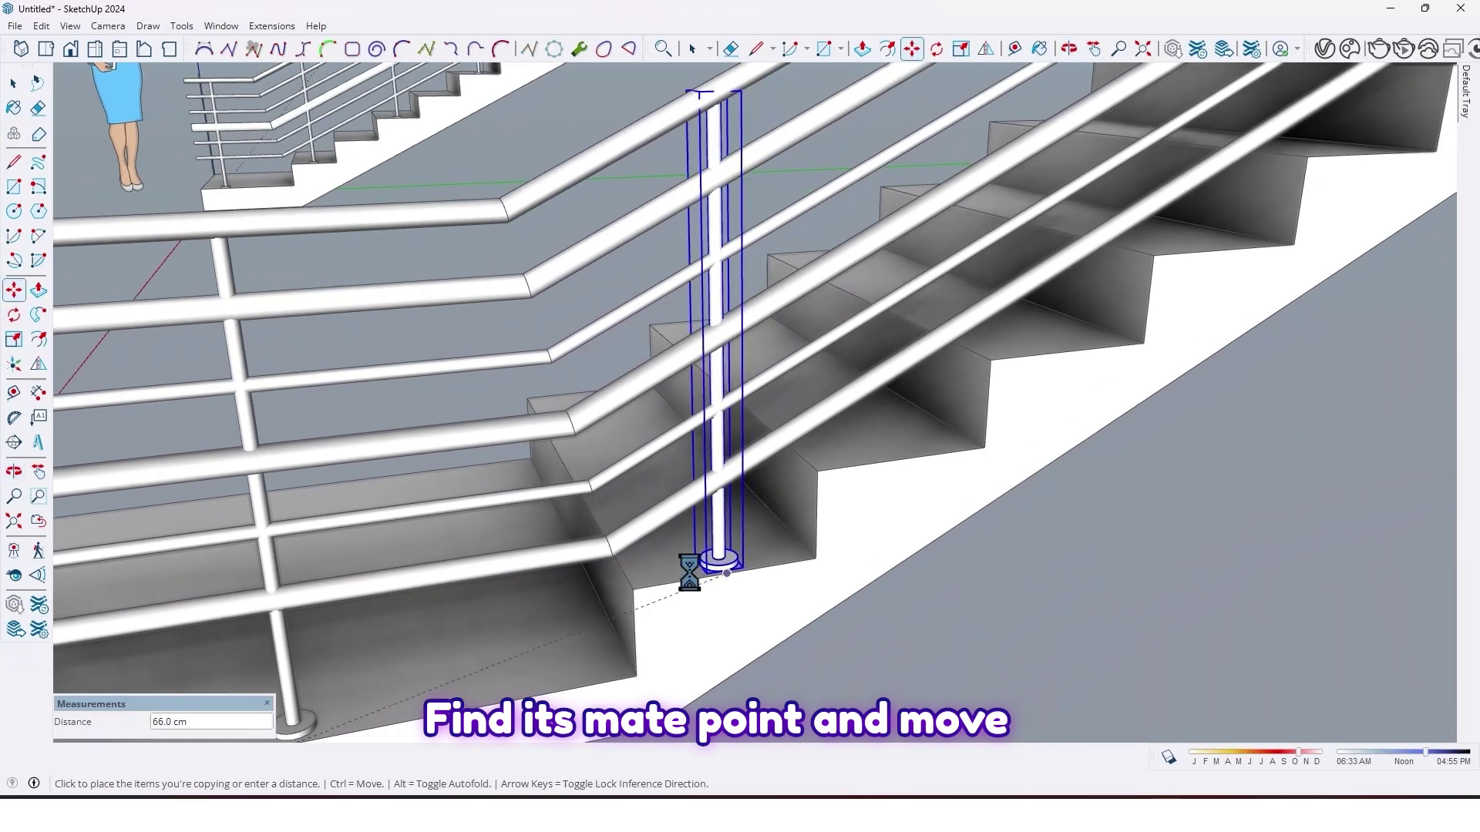
scroll(724, 588, up, 3)
scroll(733, 574, up, 2)
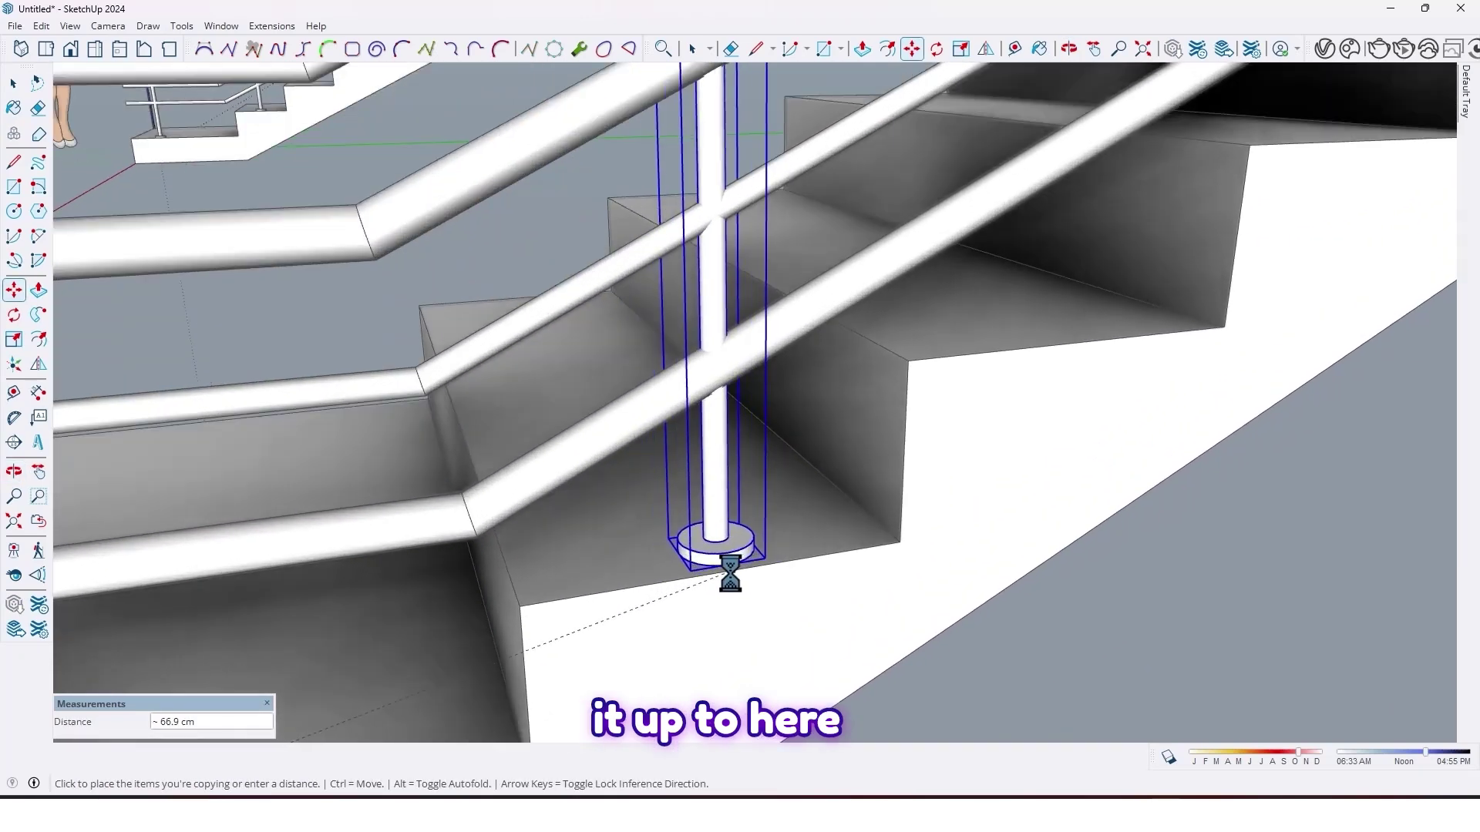
click(723, 573)
Copy the first-step baluster up the lower flight by the step corners and repeat the copy with 5x
scroll(723, 577, down, 5)
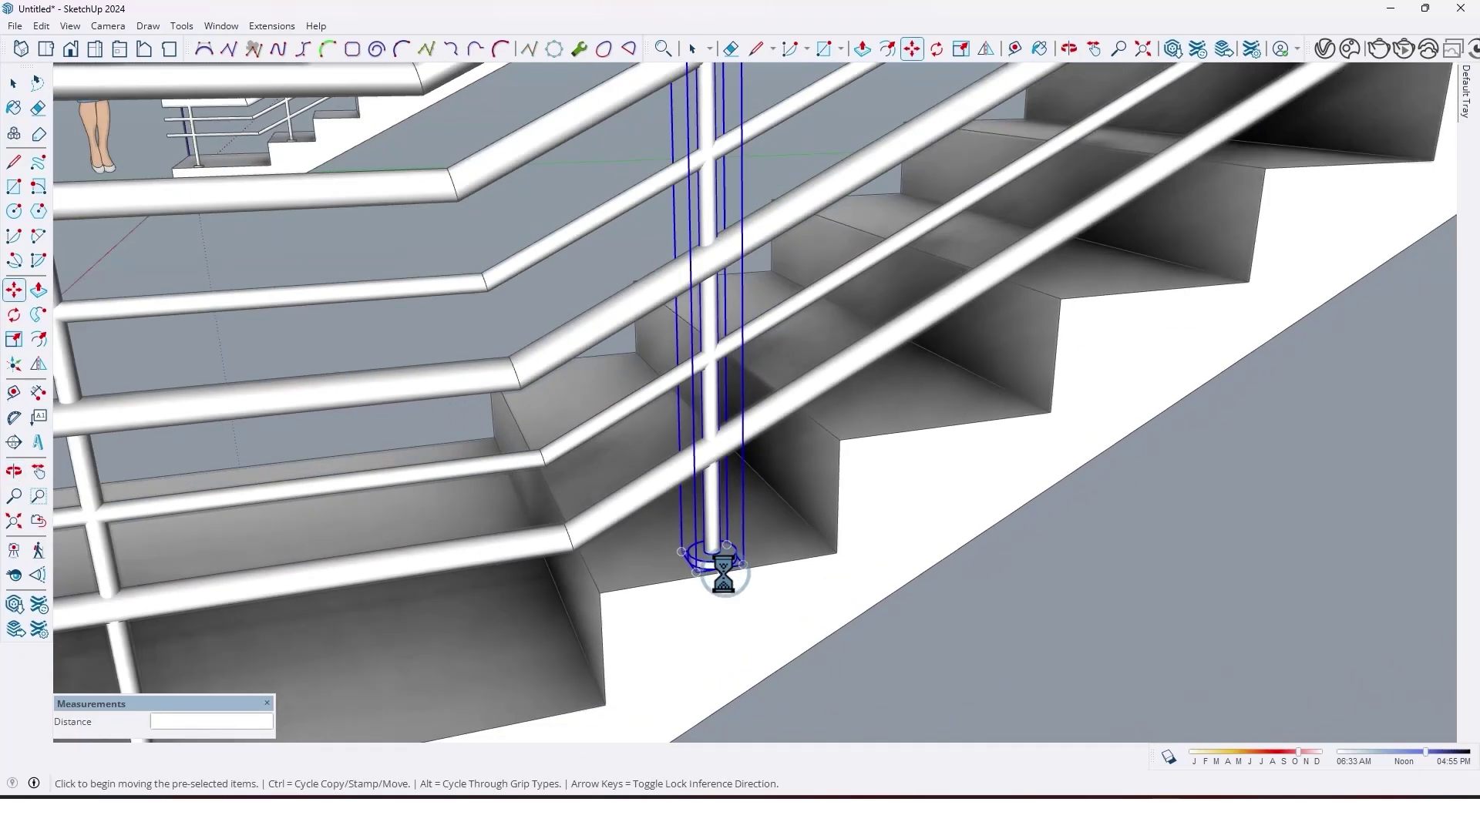
middle_drag(720, 579, 680, 598)
scroll(678, 597, up, 2)
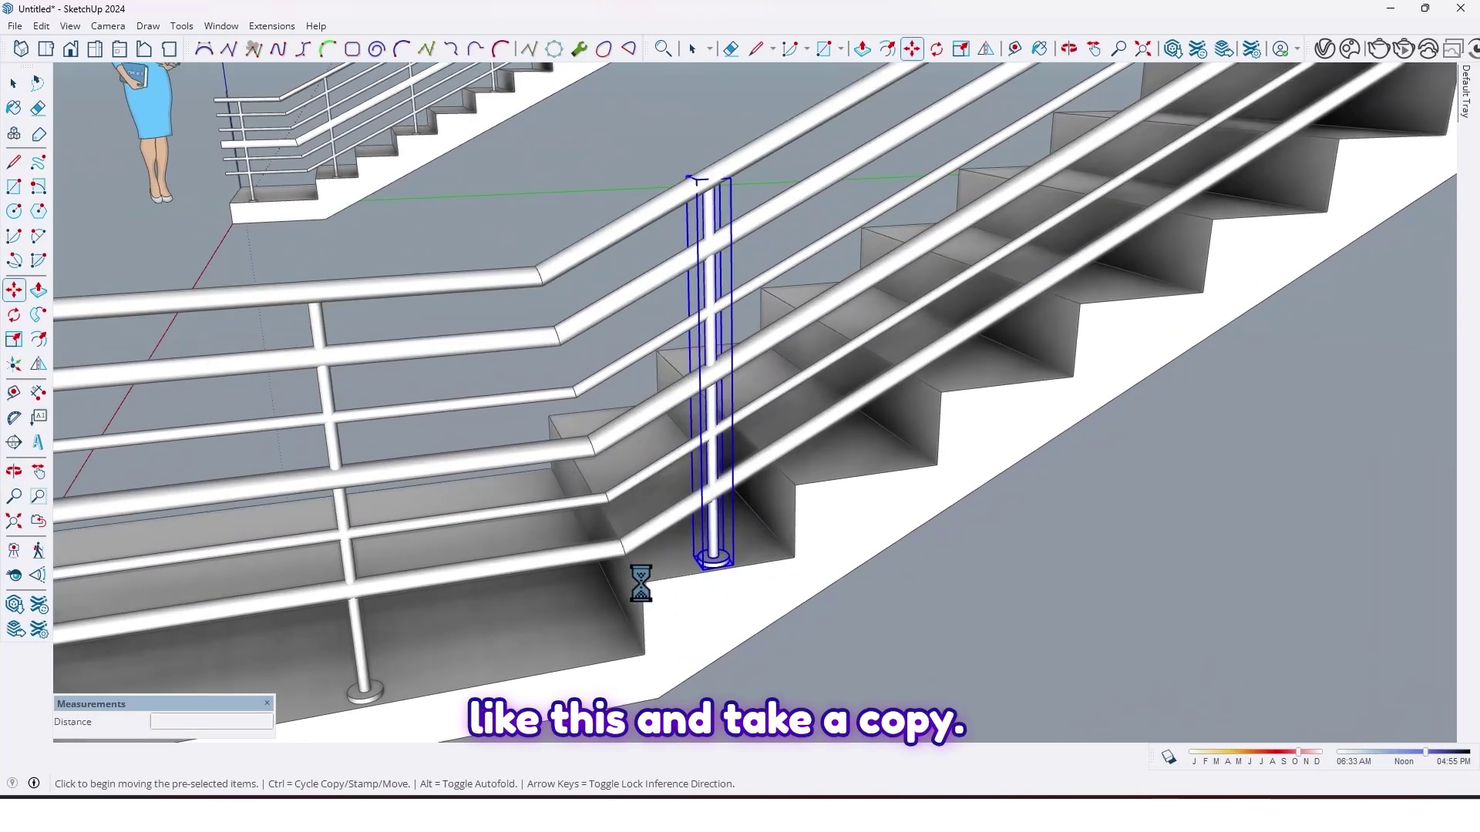
click(641, 584)
key(ctrl)
middle_drag(941, 439, 697, 507)
click(750, 486)
scroll(732, 495, down, 4)
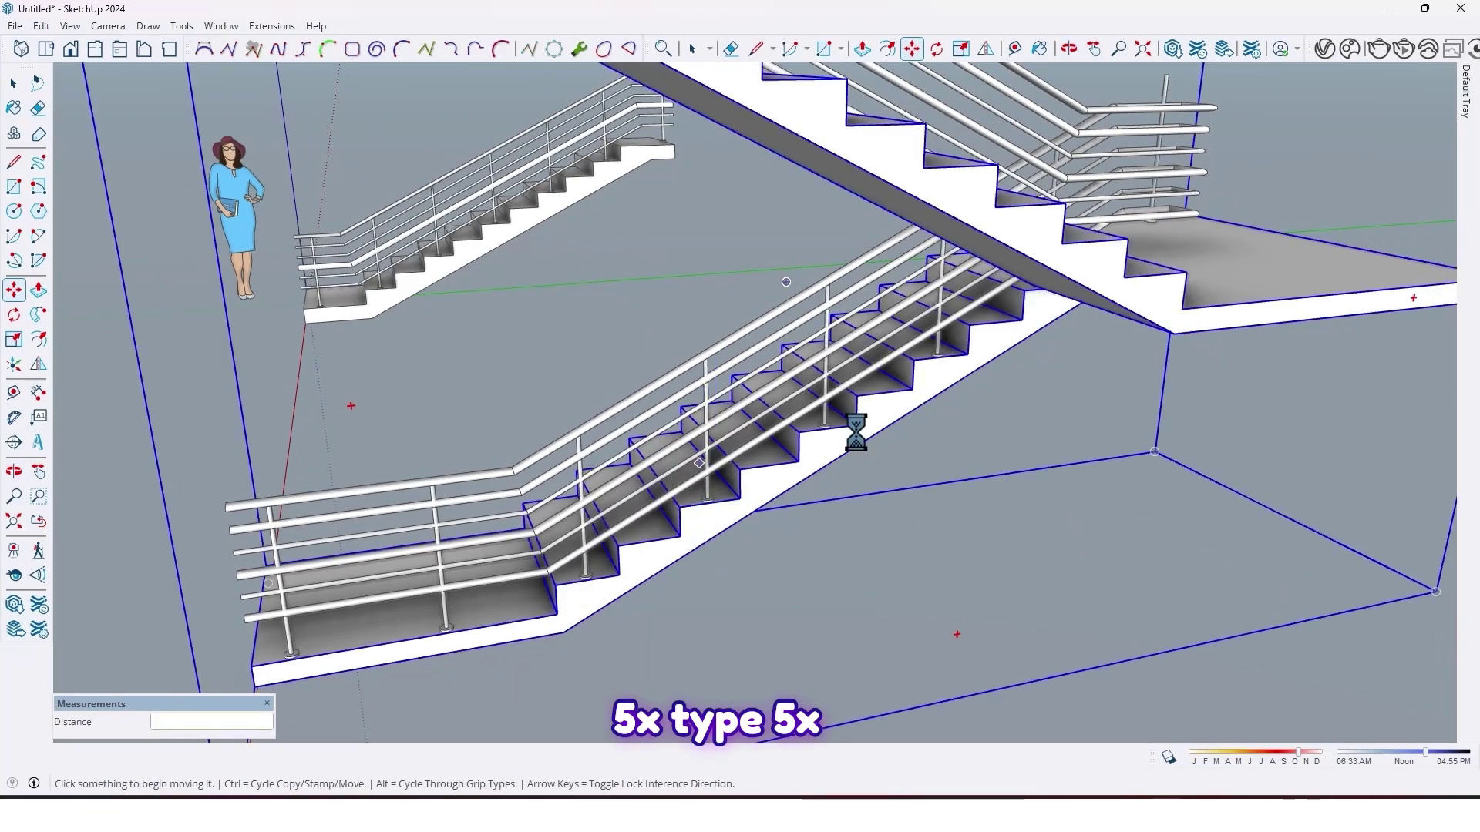
Move the last arrayed baluster down 15 cm onto the middle landing
middle_drag(855, 432, 231, 420)
shift+middle_drag(463, 380, 502, 445)
scroll(333, 285, up, 8)
key(space)
click(317, 377)
scroll(502, 445, up, 2)
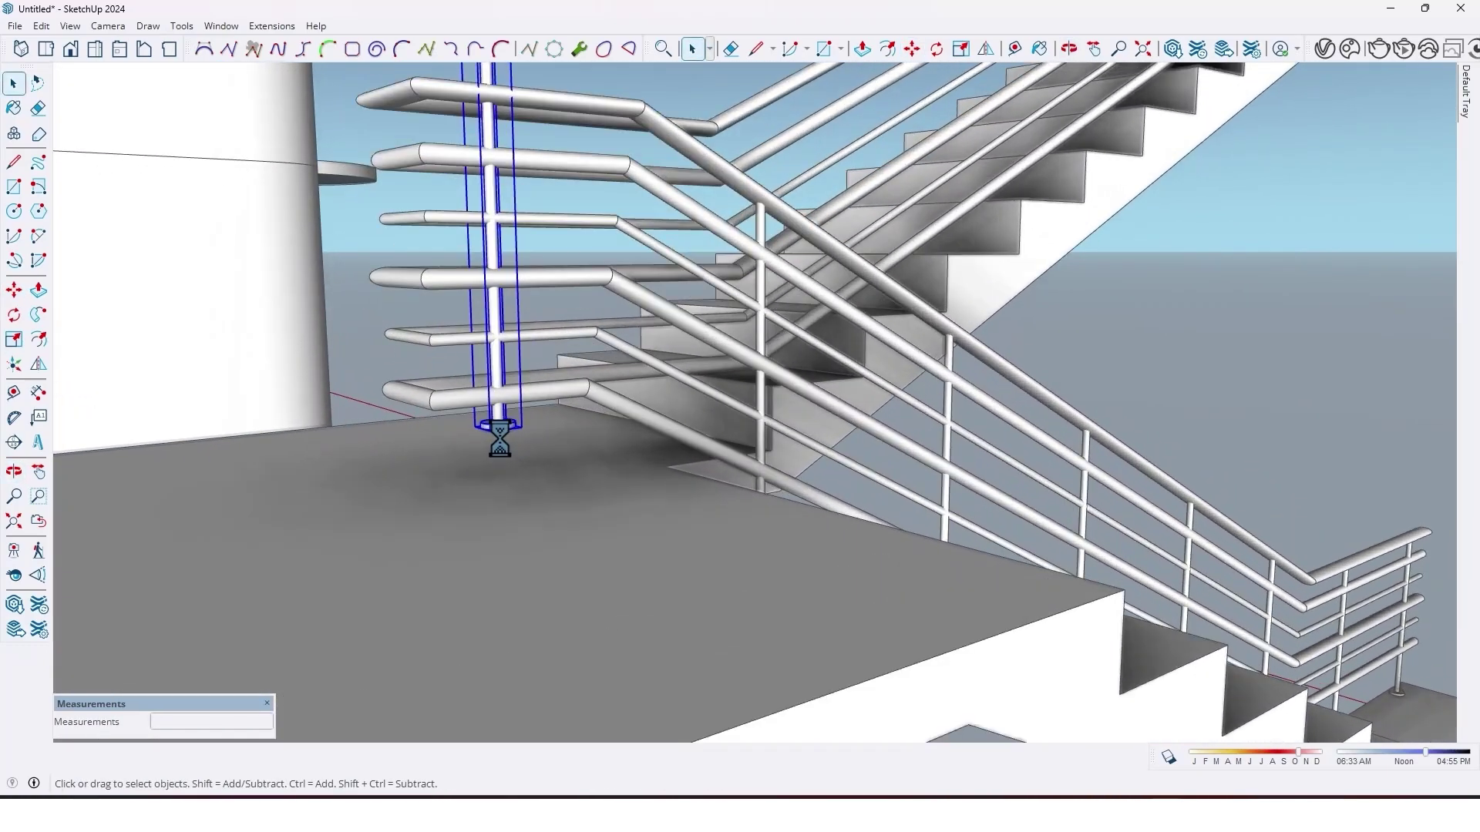
scroll(499, 439, up, 1)
key(m)
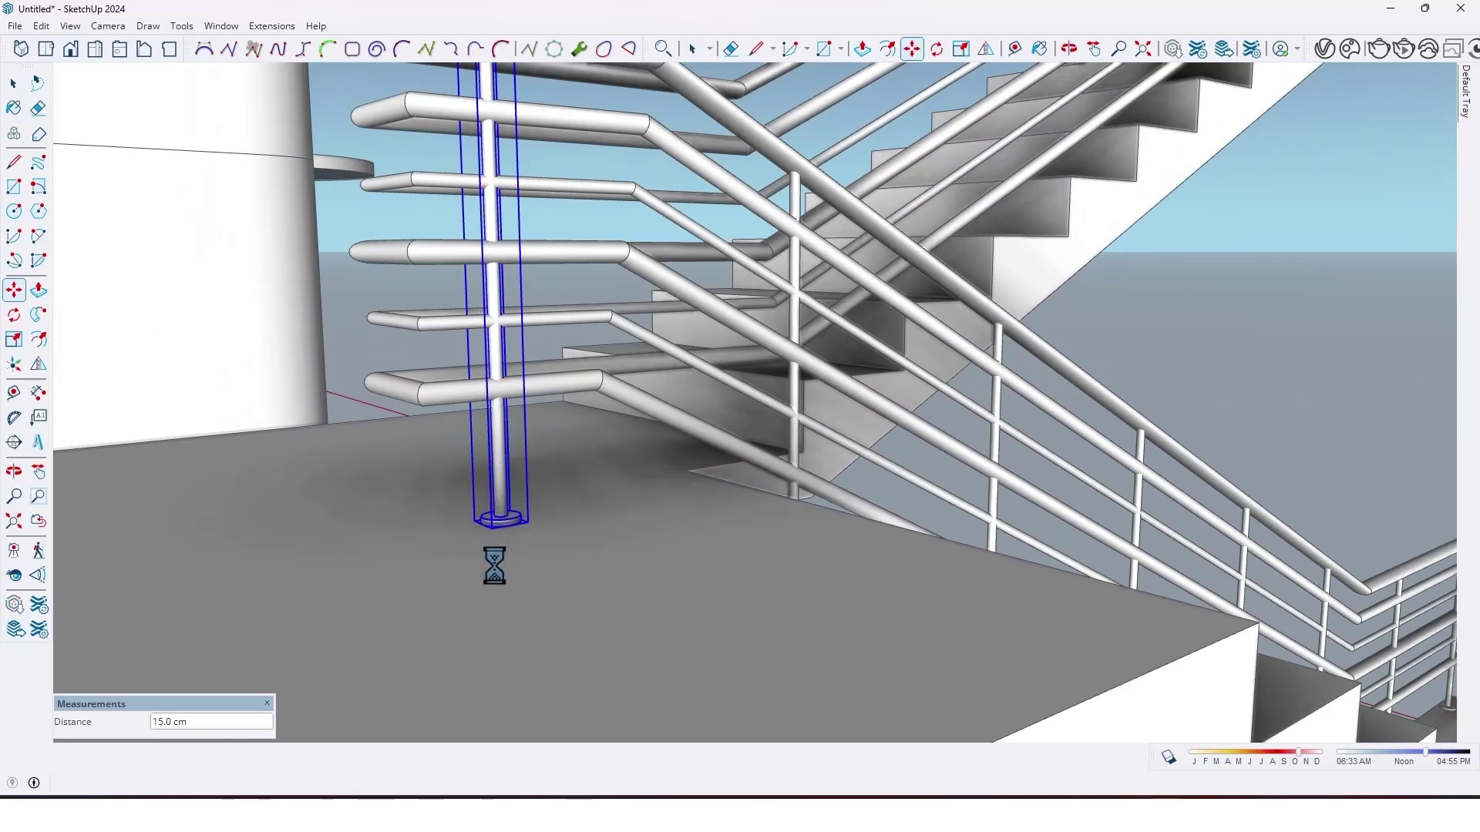
scroll(494, 567, down, 3)
Make a mirrored copy of the middle-landing baluster on the opposite side of the handrail's turn with Flip
middle_drag(528, 562, 983, 619)
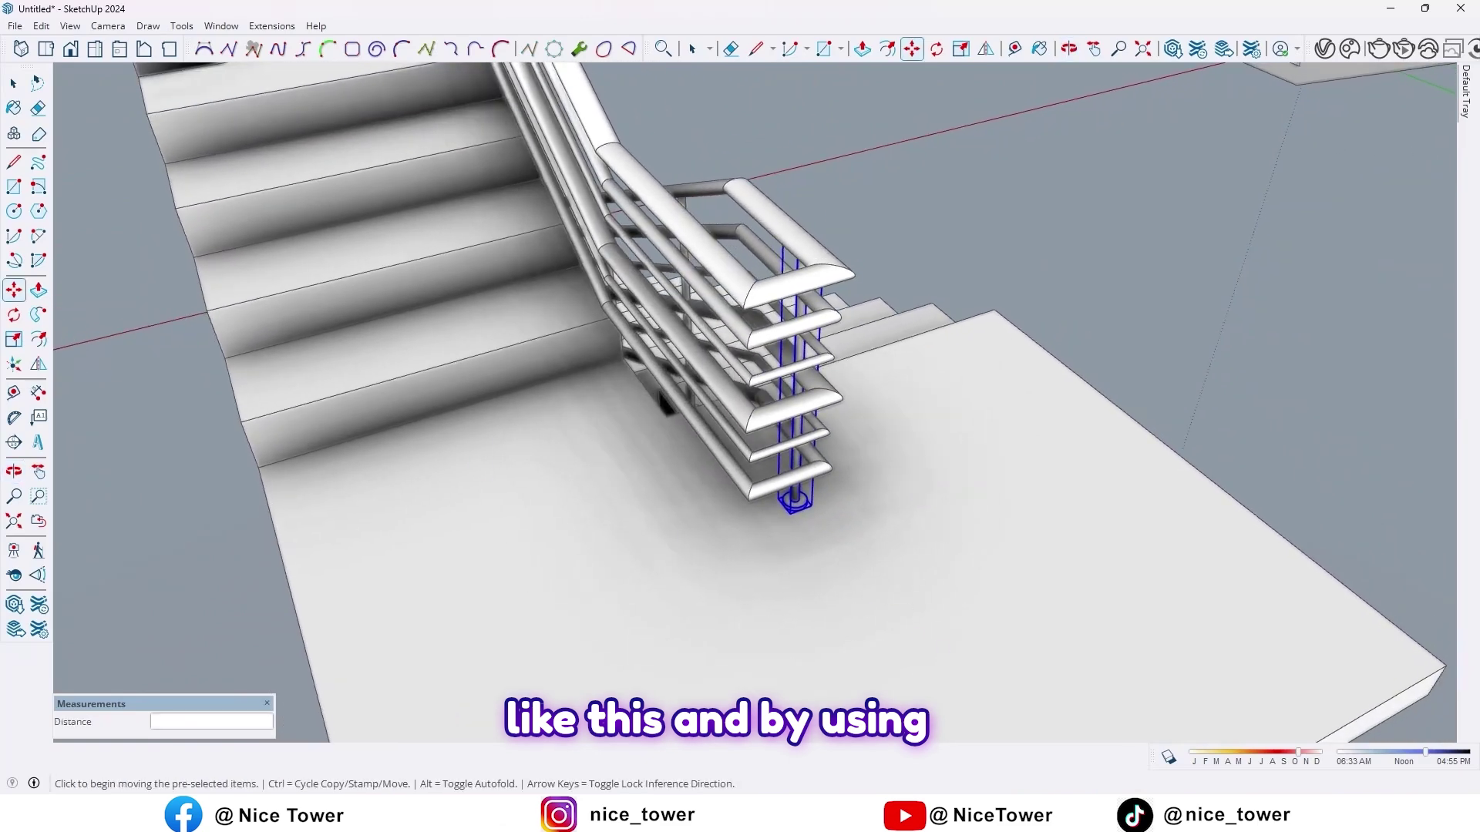
middle_drag(688, 641, 700, 614)
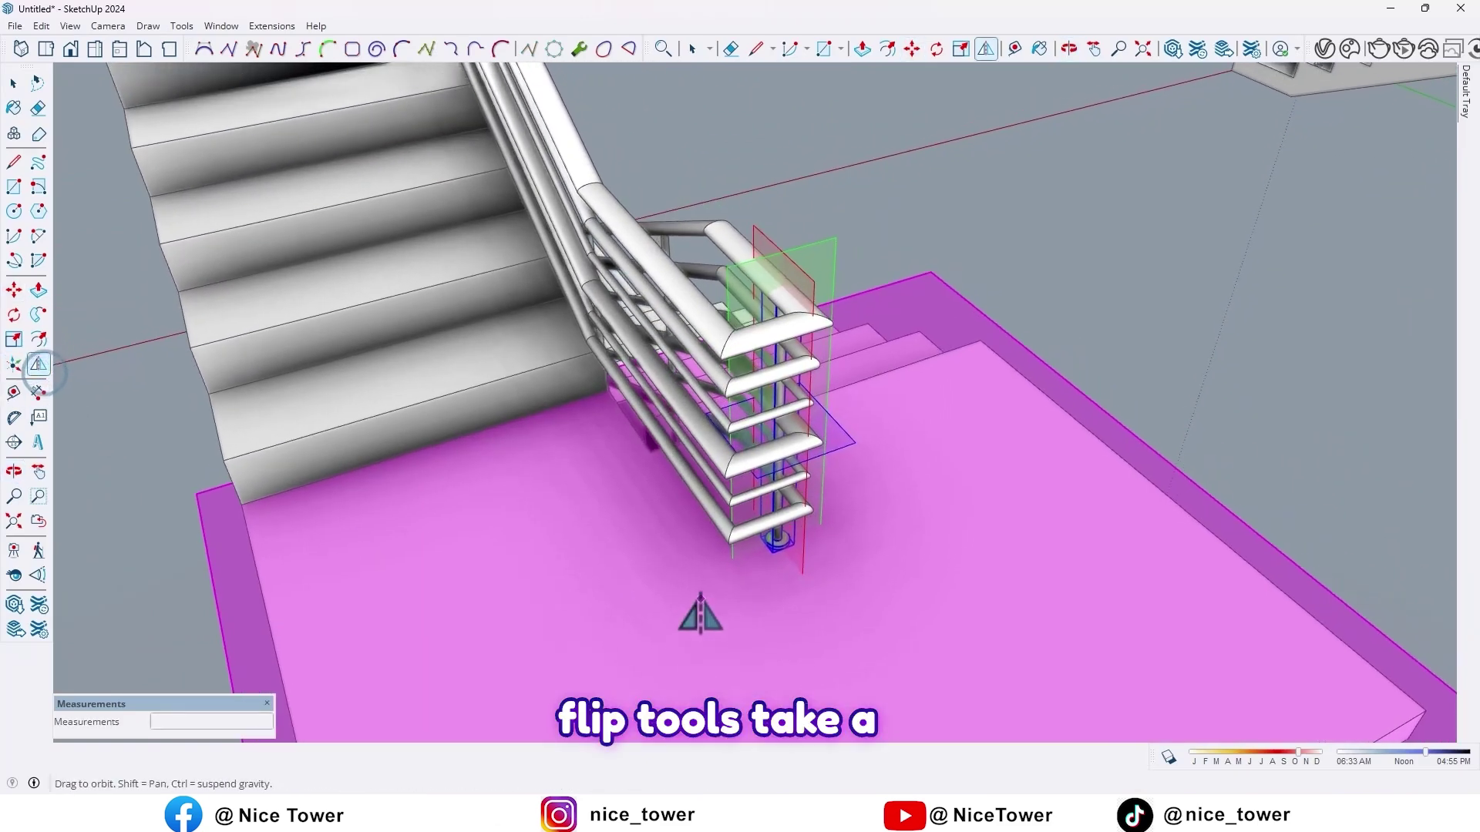
scroll(792, 594, up, 2)
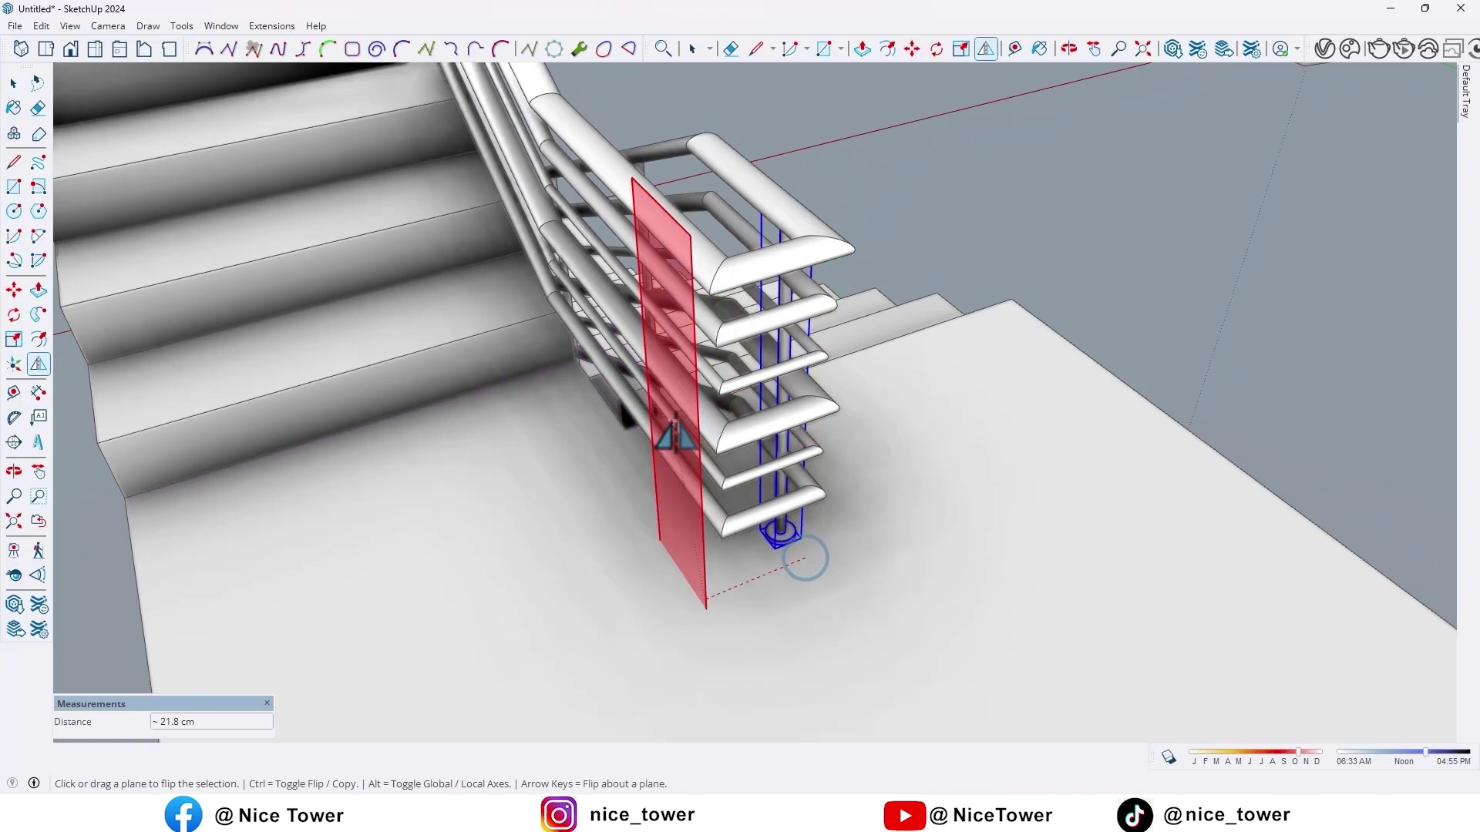
middle_drag(646, 443, 700, 466)
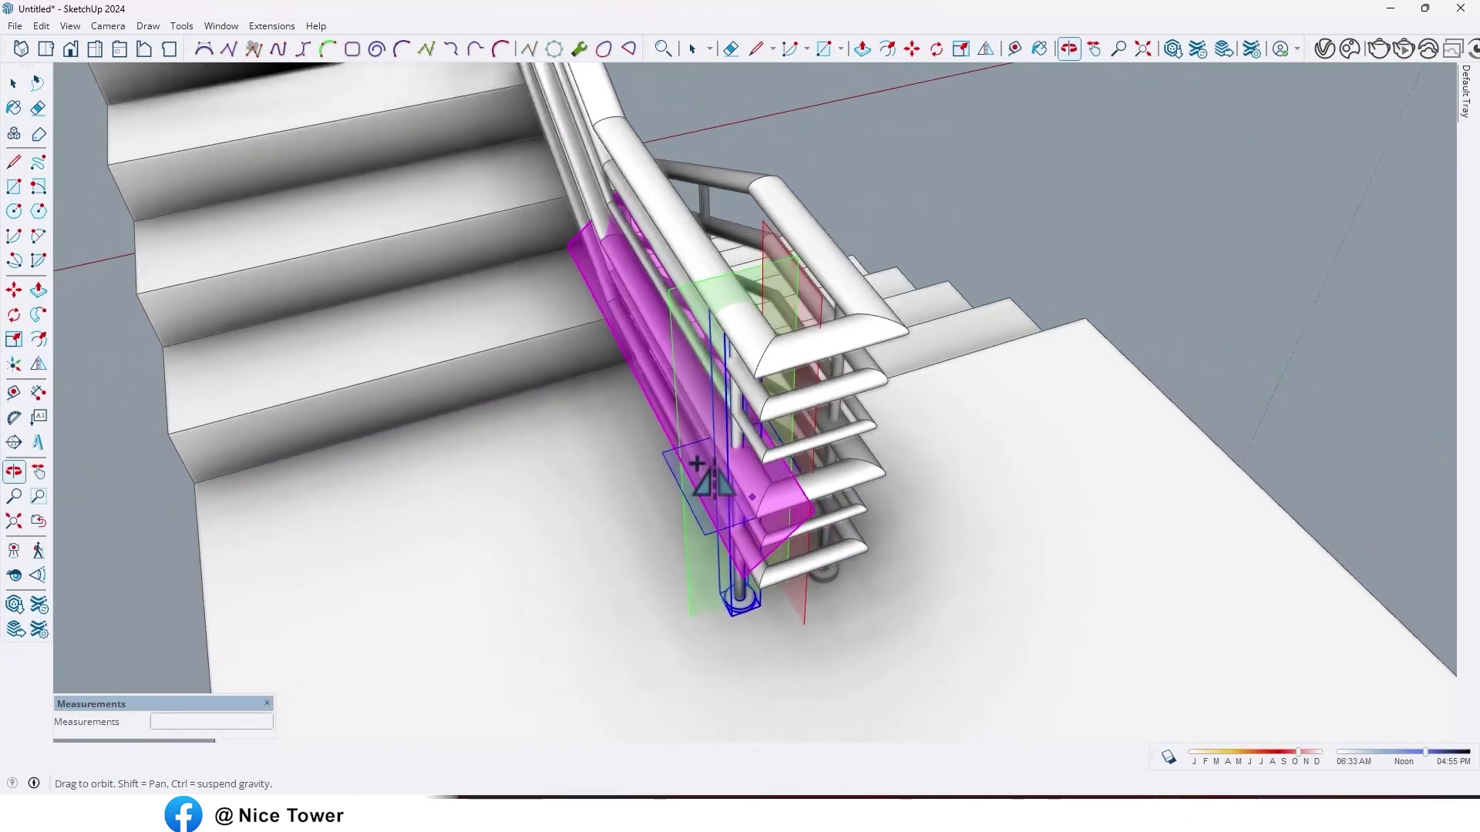
key(space)
click(1344, 293)
middle_drag(1028, 449, 1219, 430)
scroll(1110, 498, down, 2)
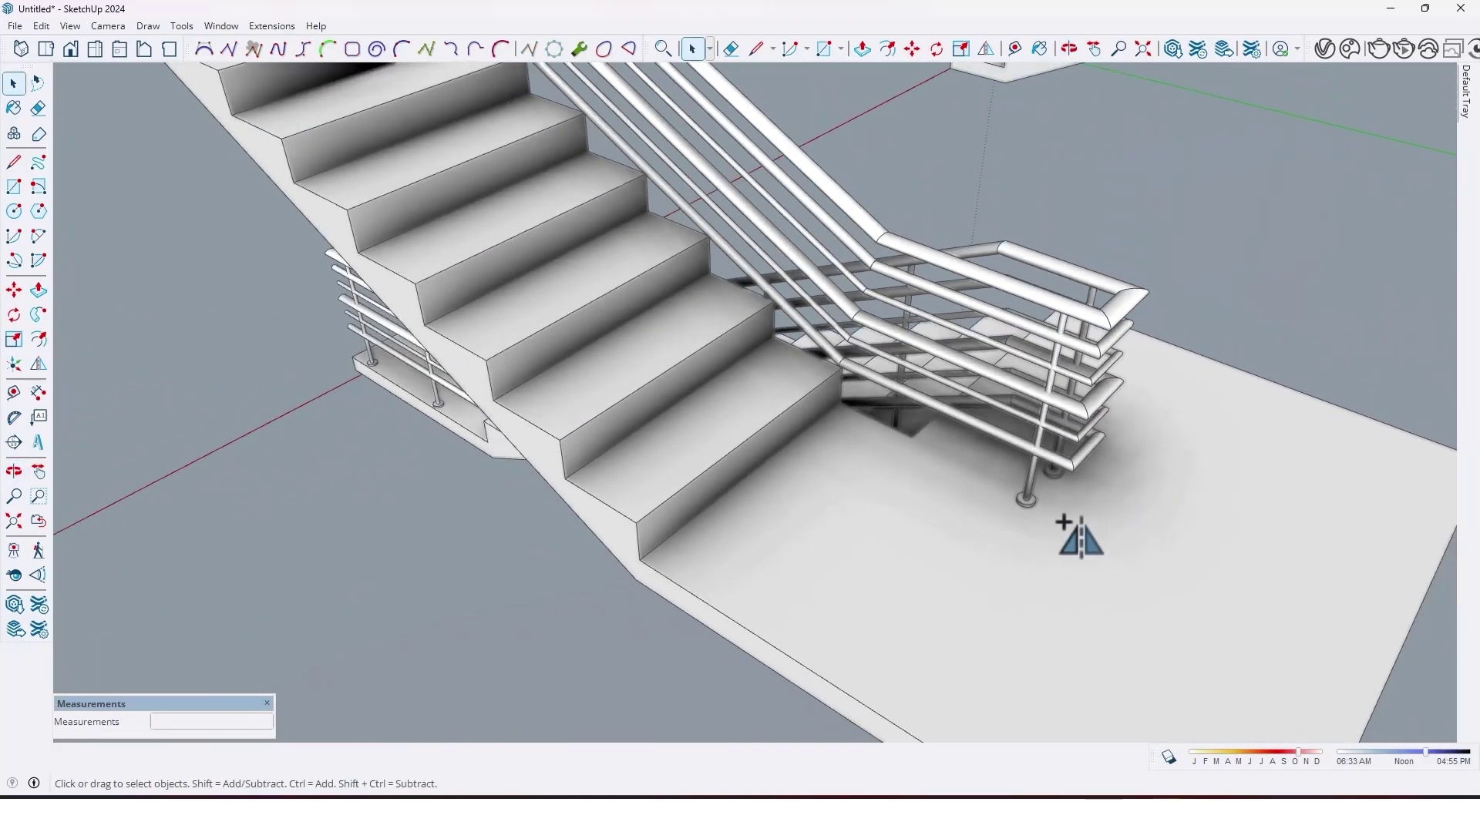
Copy the mirrored baluster 60 cm along the green axis across the middle landing toward the upper flight
middle_drag(1064, 522, 1015, 529)
scroll(971, 471, up, 3)
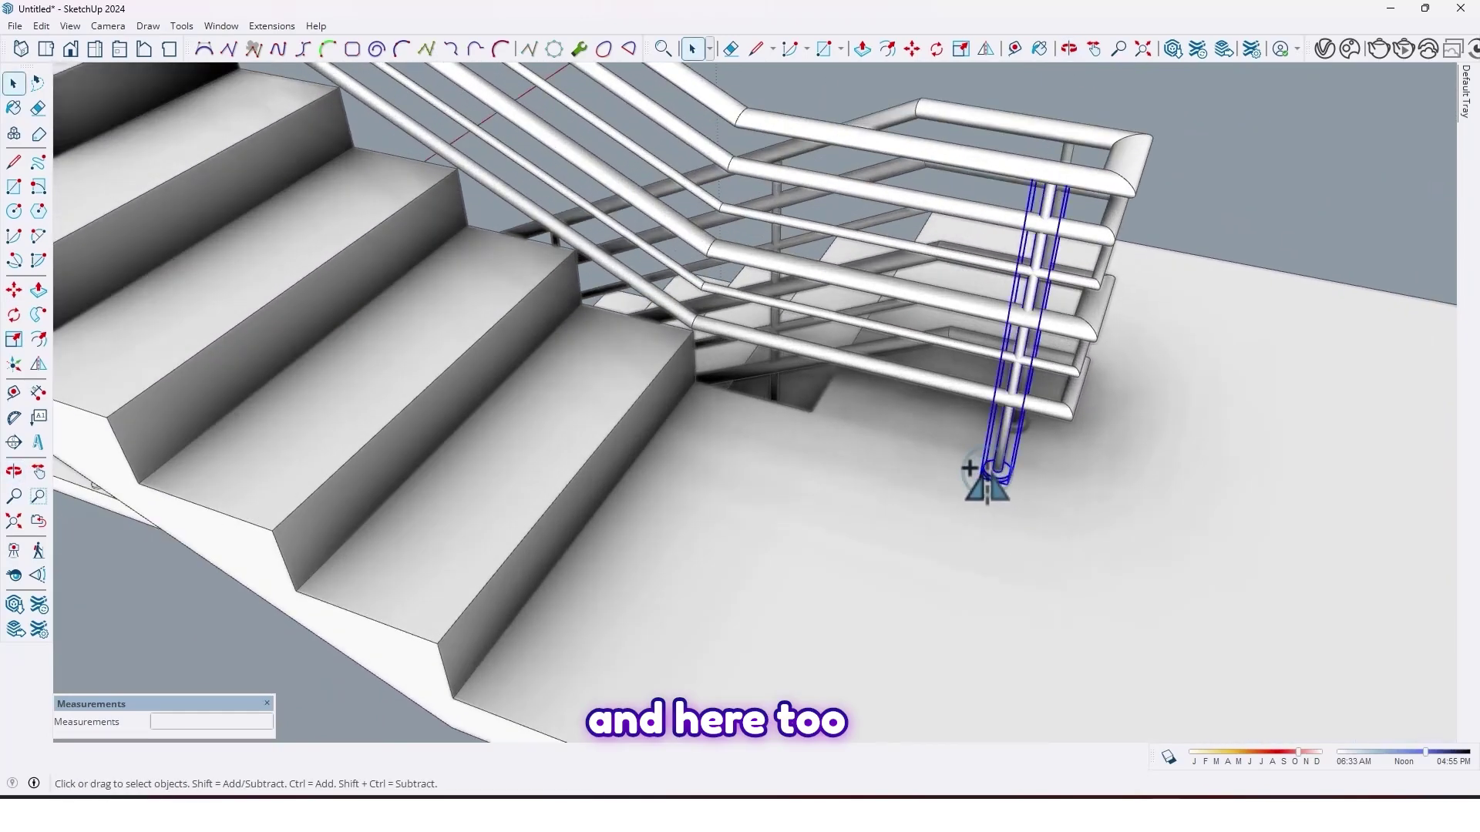
scroll(992, 501, up, 3)
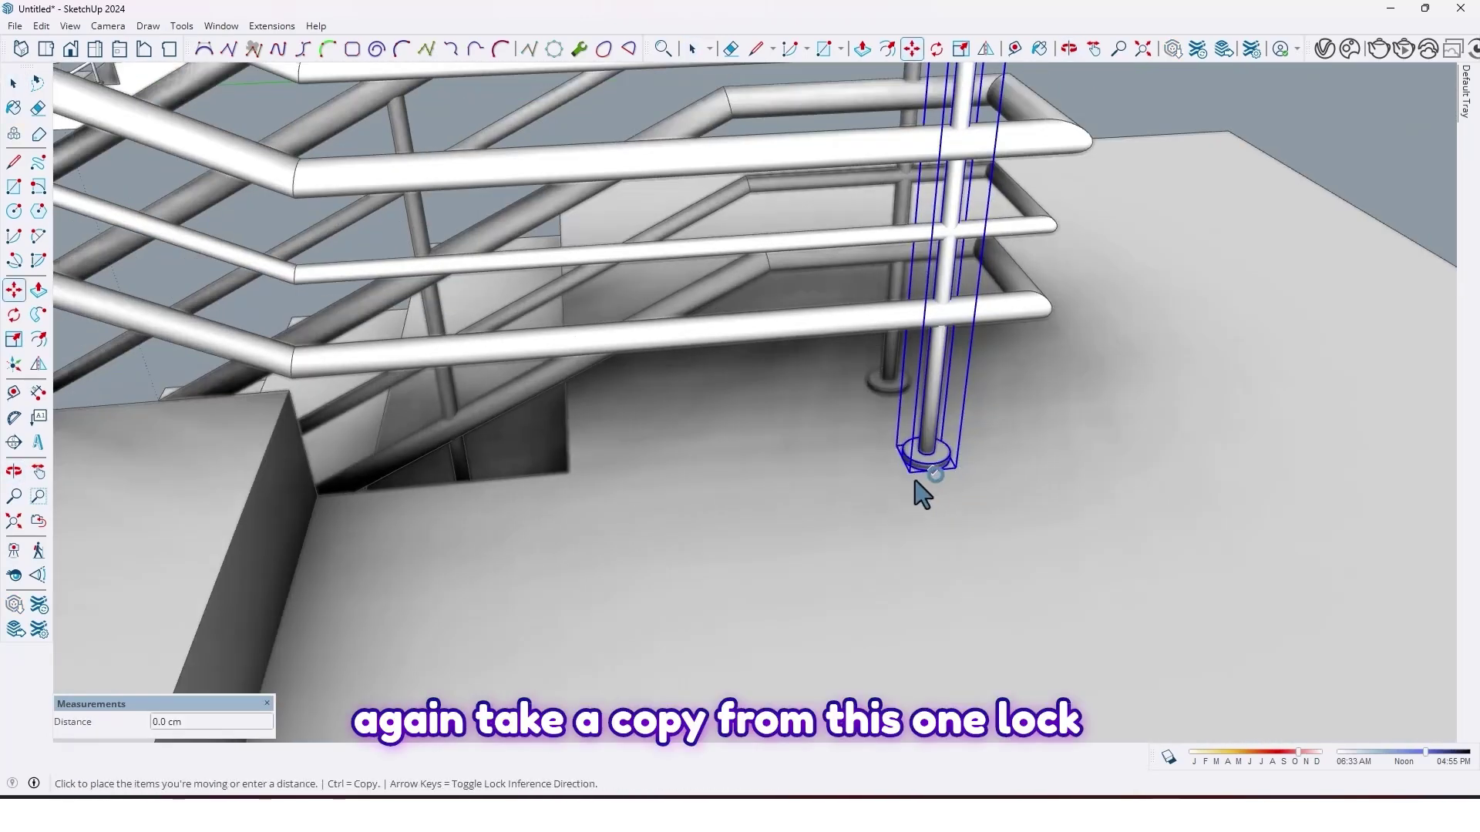
key(ctrl)
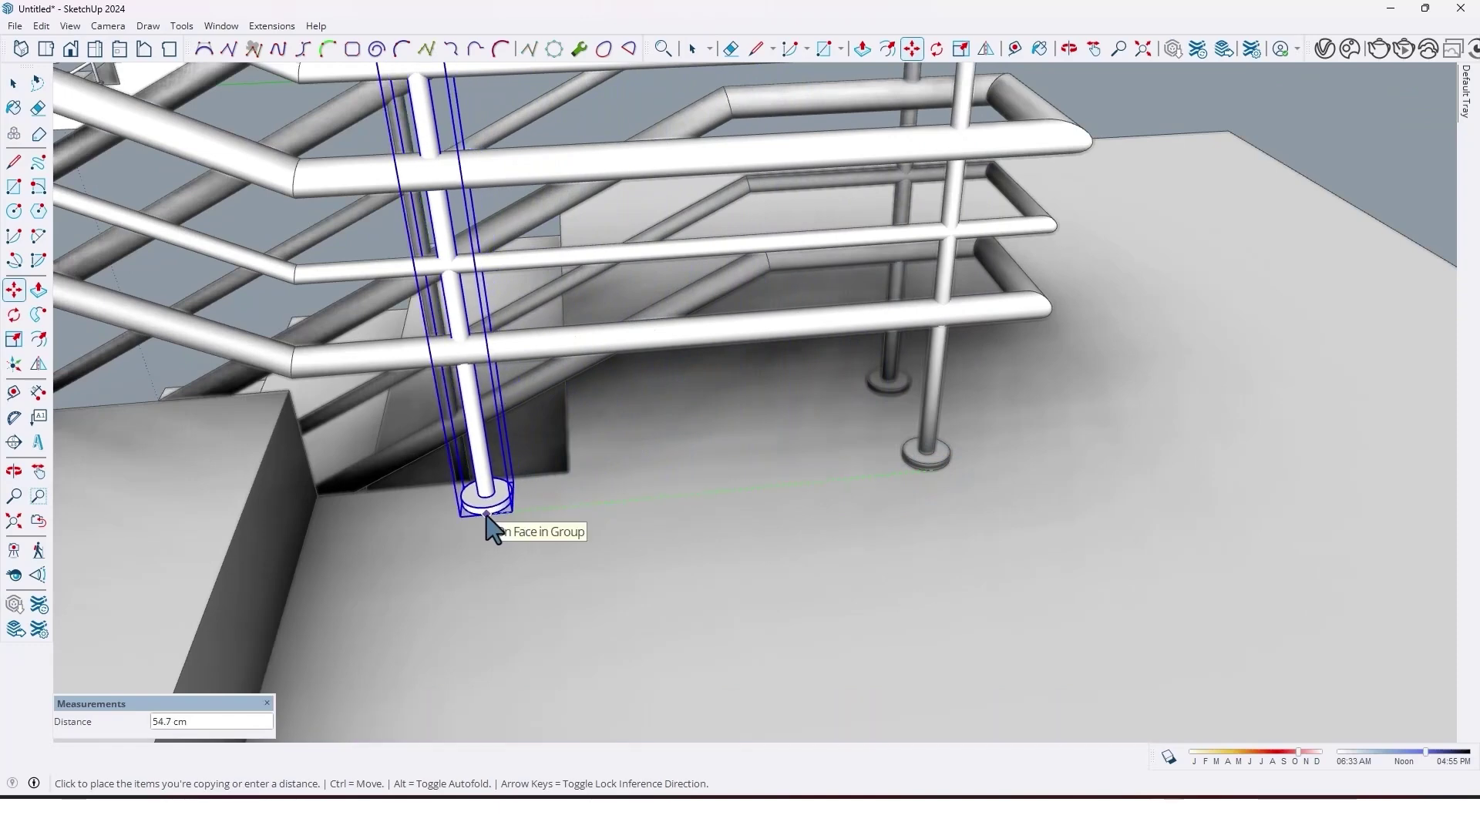
key(Right)
key(Left)
middle_drag(494, 501, 412, 629)
click(437, 470)
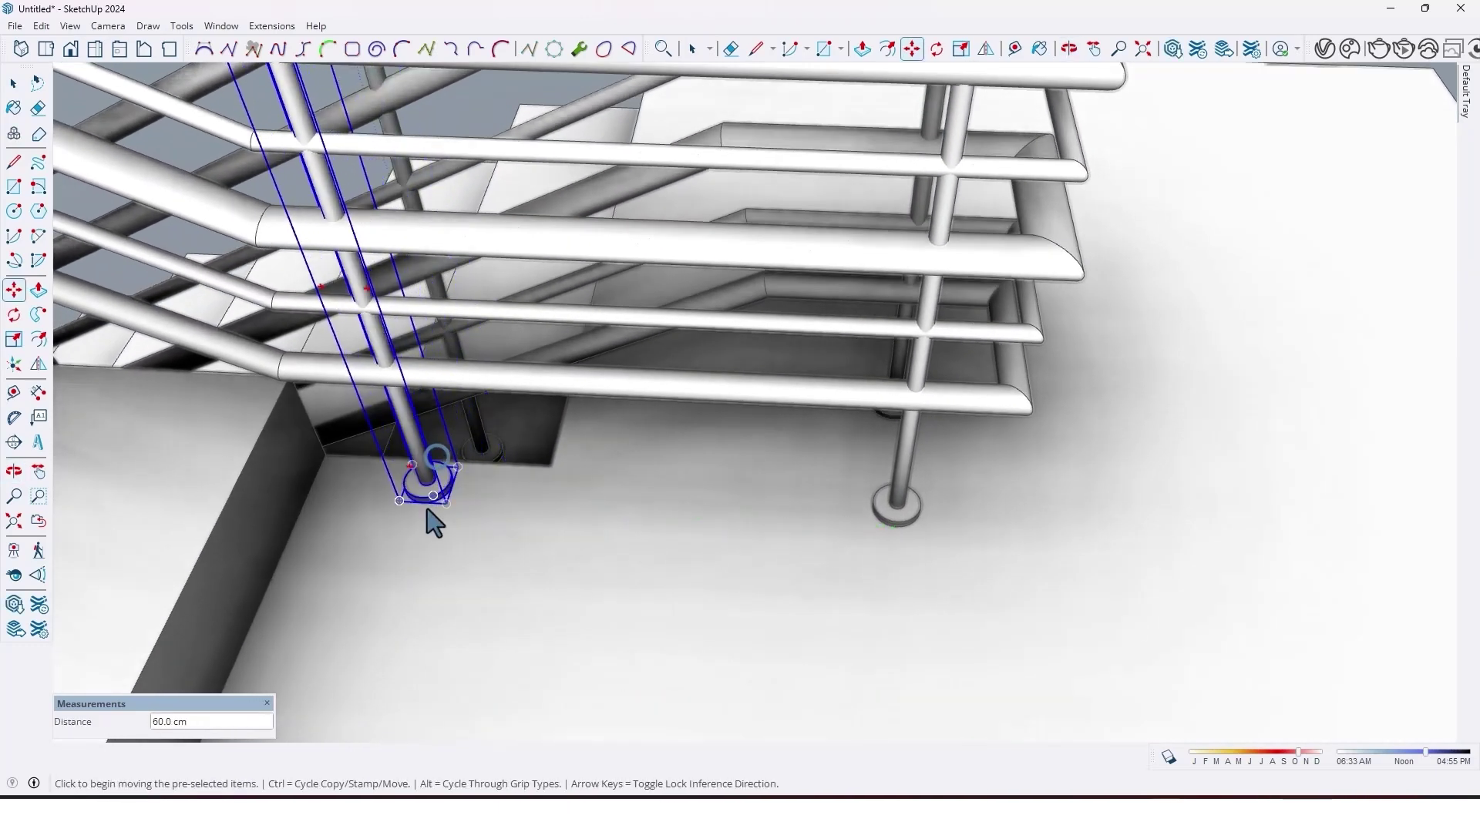
middle_drag(430, 519, 557, 446)
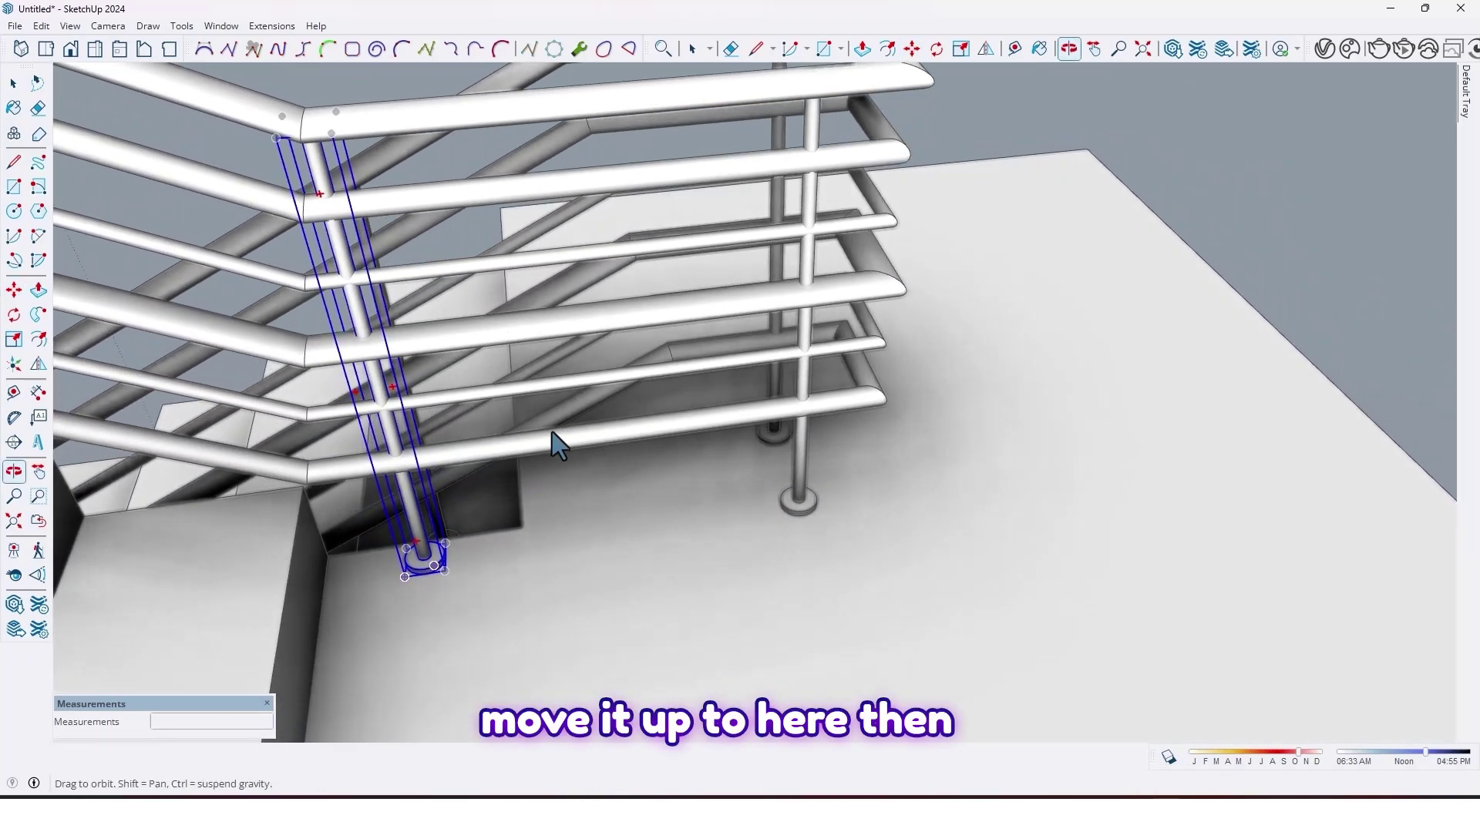
Copy the baluster at the foot of the upper flight up the steps and repeat the copy with 5x
click(522, 530)
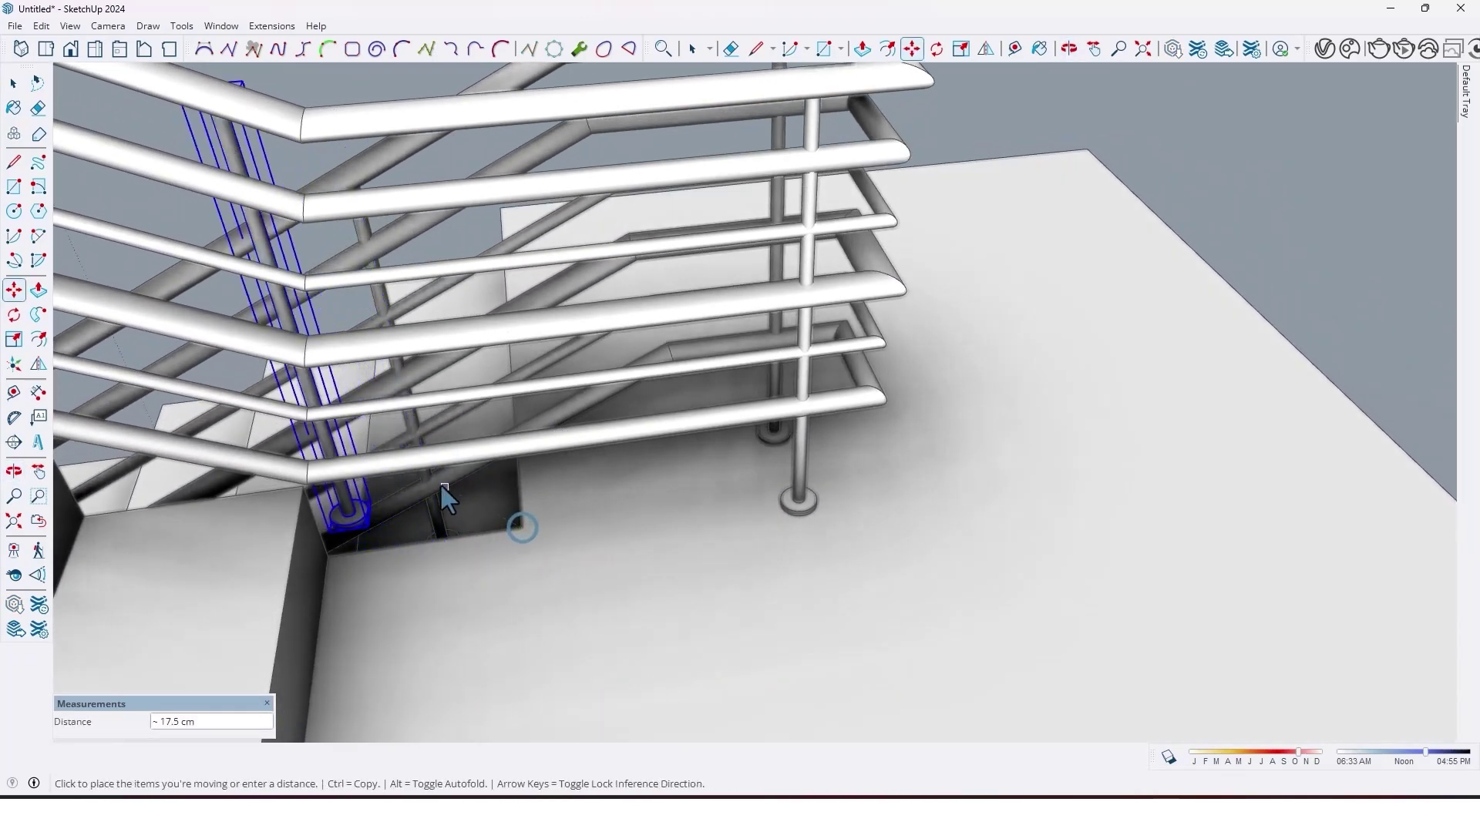
middle_drag(439, 482, 524, 458)
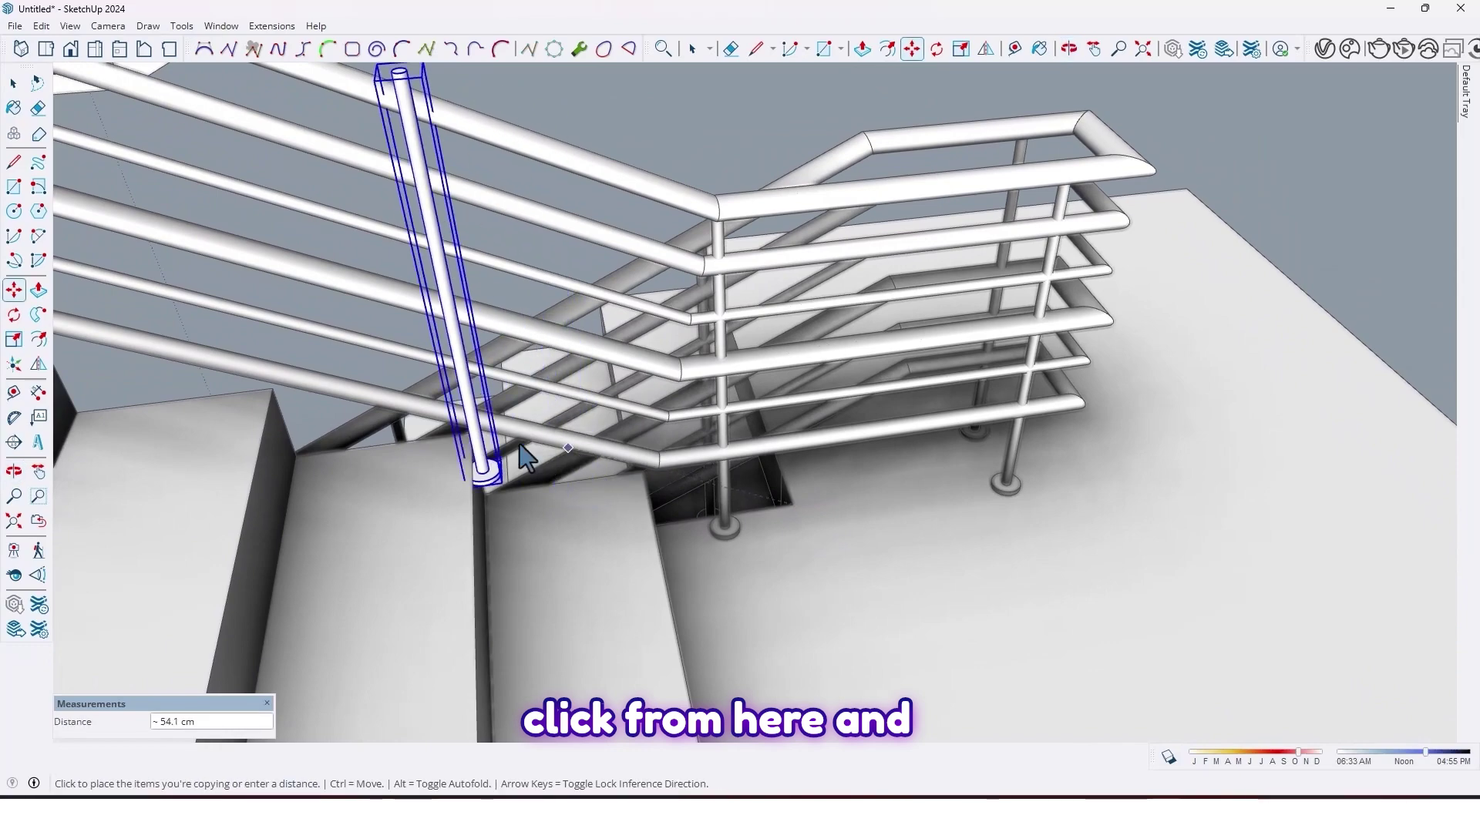
click(471, 433)
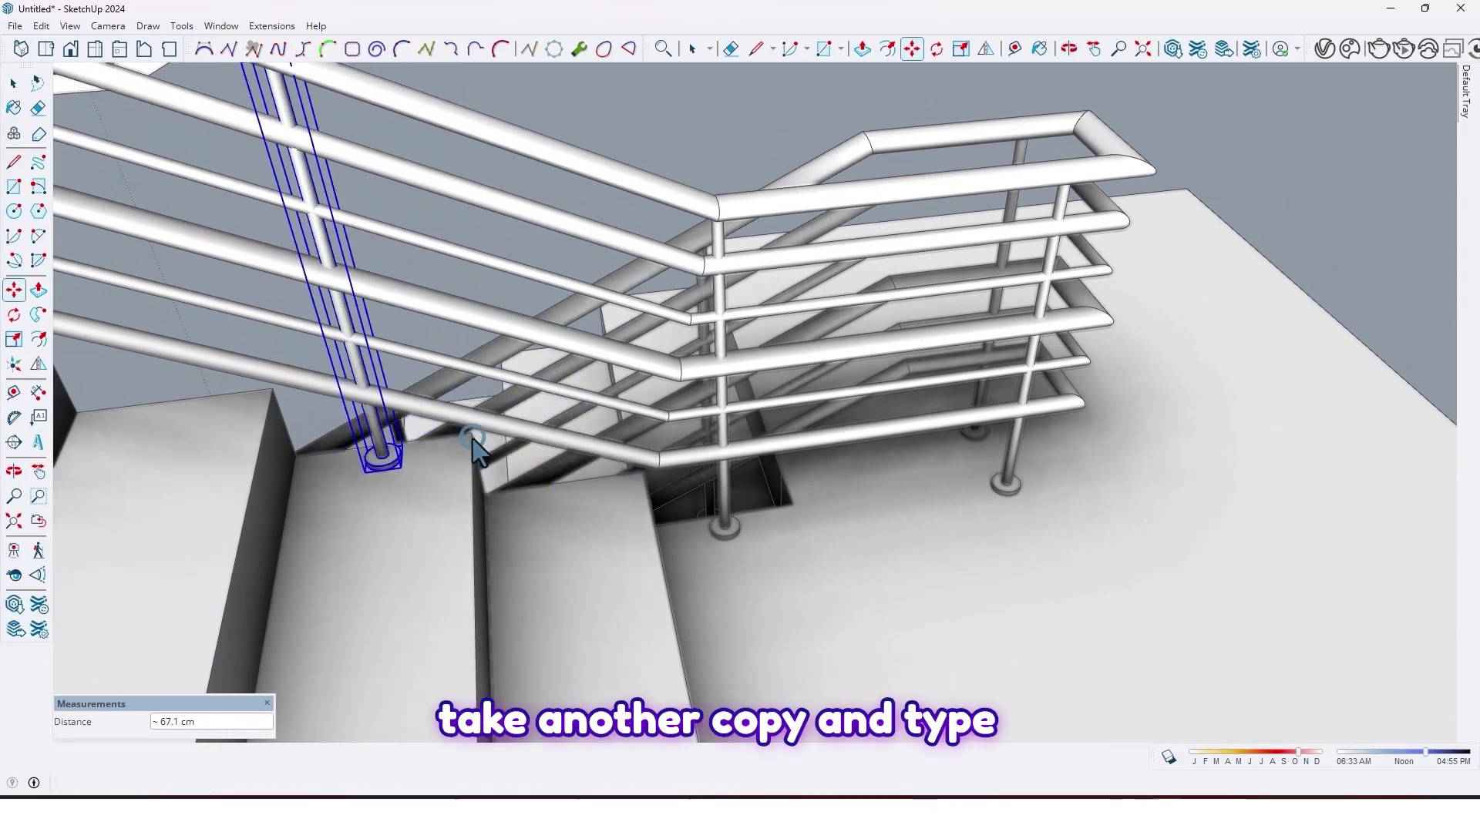
scroll(478, 443, down, 10)
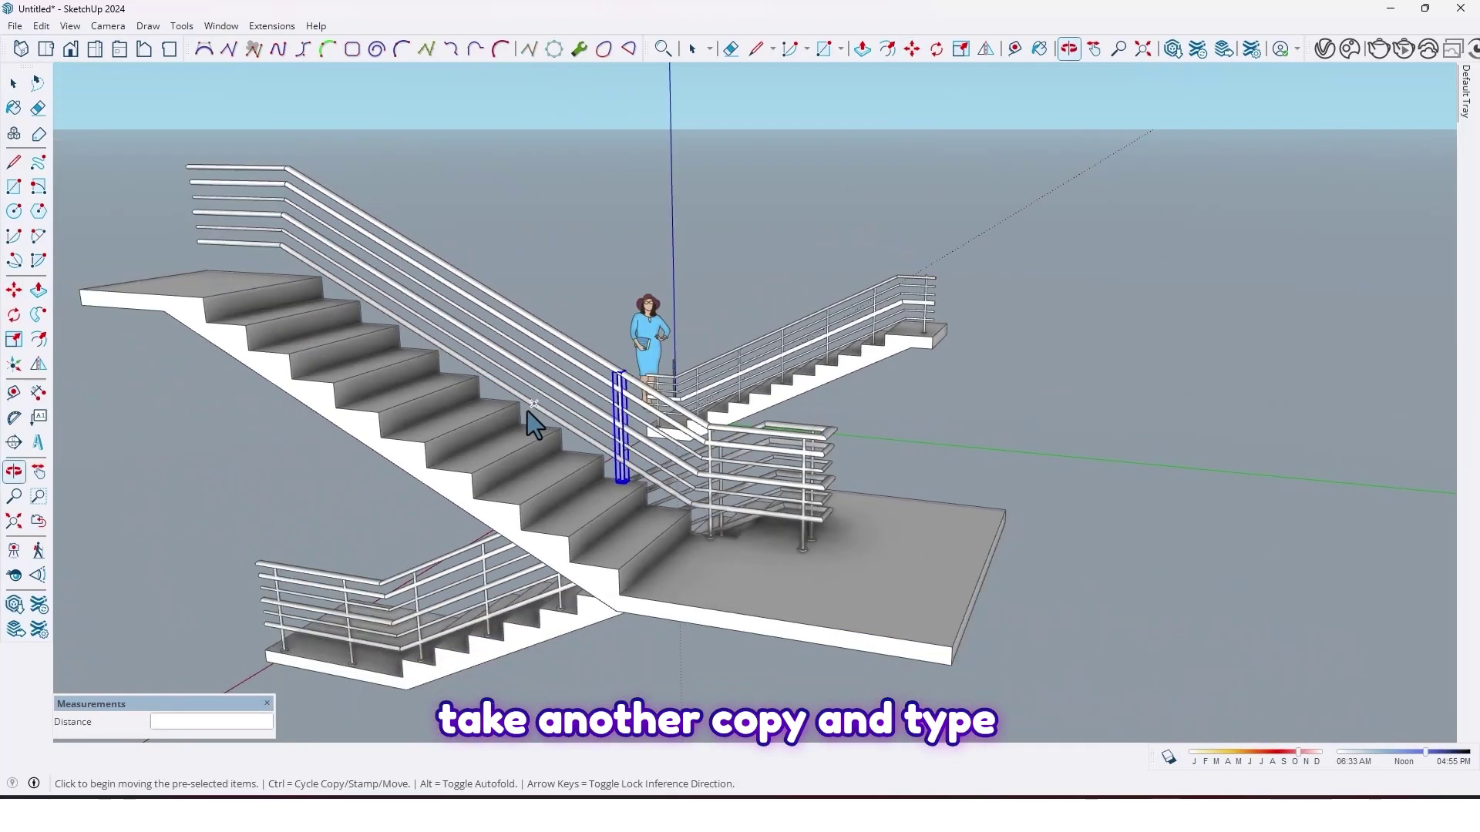
middle_drag(527, 410, 629, 470)
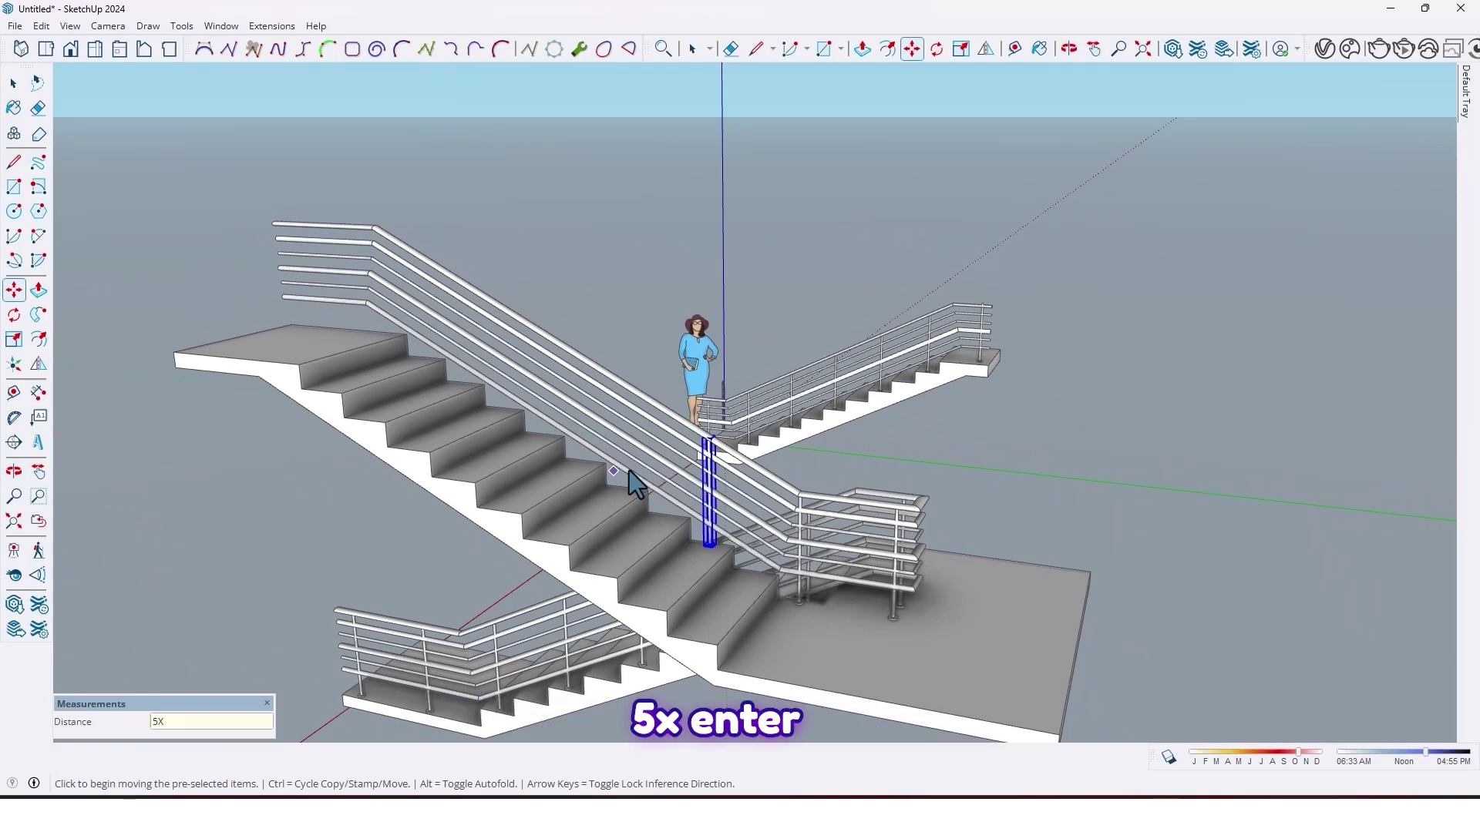
middle_drag(387, 327, 619, 469)
Open the building's semicircular balcony for editing and offset its top face's edge inward
scroll(621, 514, up, 3)
scroll(625, 459, down, 2)
scroll(658, 445, down, 1)
scroll(657, 436, up, 3)
scroll(635, 401, up, 3)
double_click(635, 400)
click(634, 400)
scroll(658, 449, down, 2)
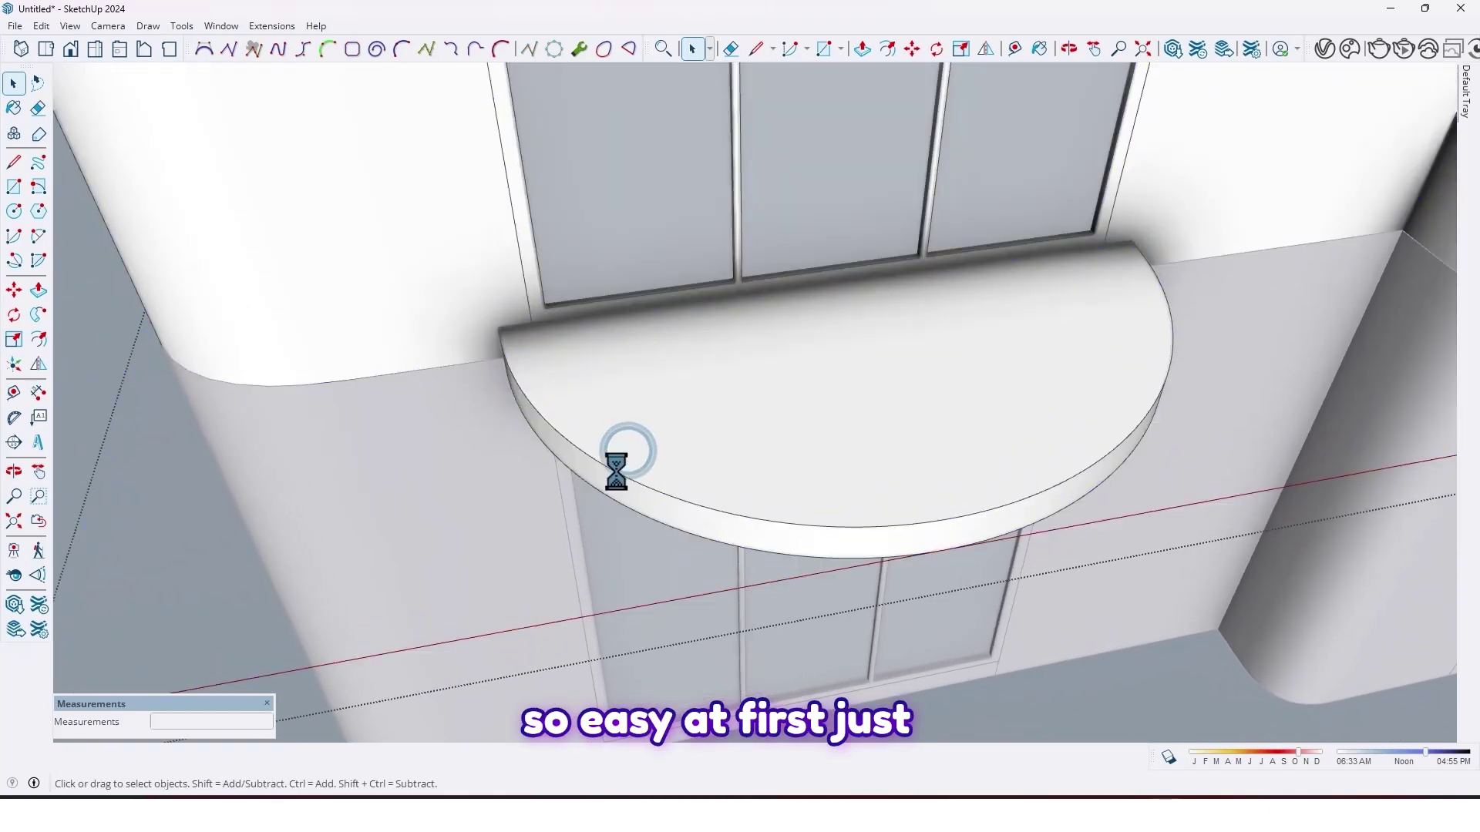
click(619, 471)
key(f)
scroll(613, 467, down, 1)
click(548, 438)
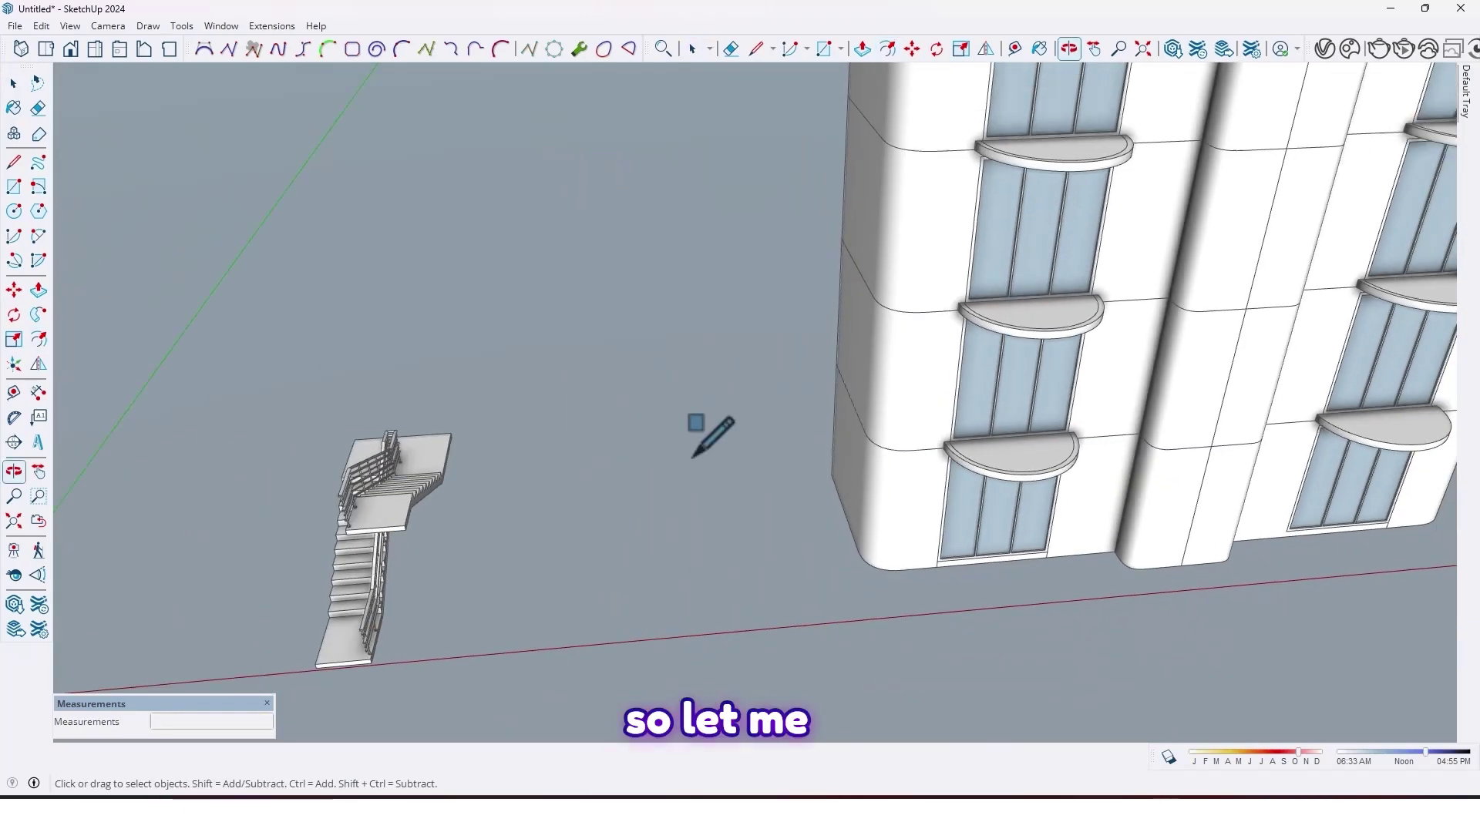
Copy the handrail profile face beside the first stair and paste it upright at the balcony's corner against the wall
middle_drag(710, 432, 555, 446)
scroll(655, 470, up, 8)
key(space)
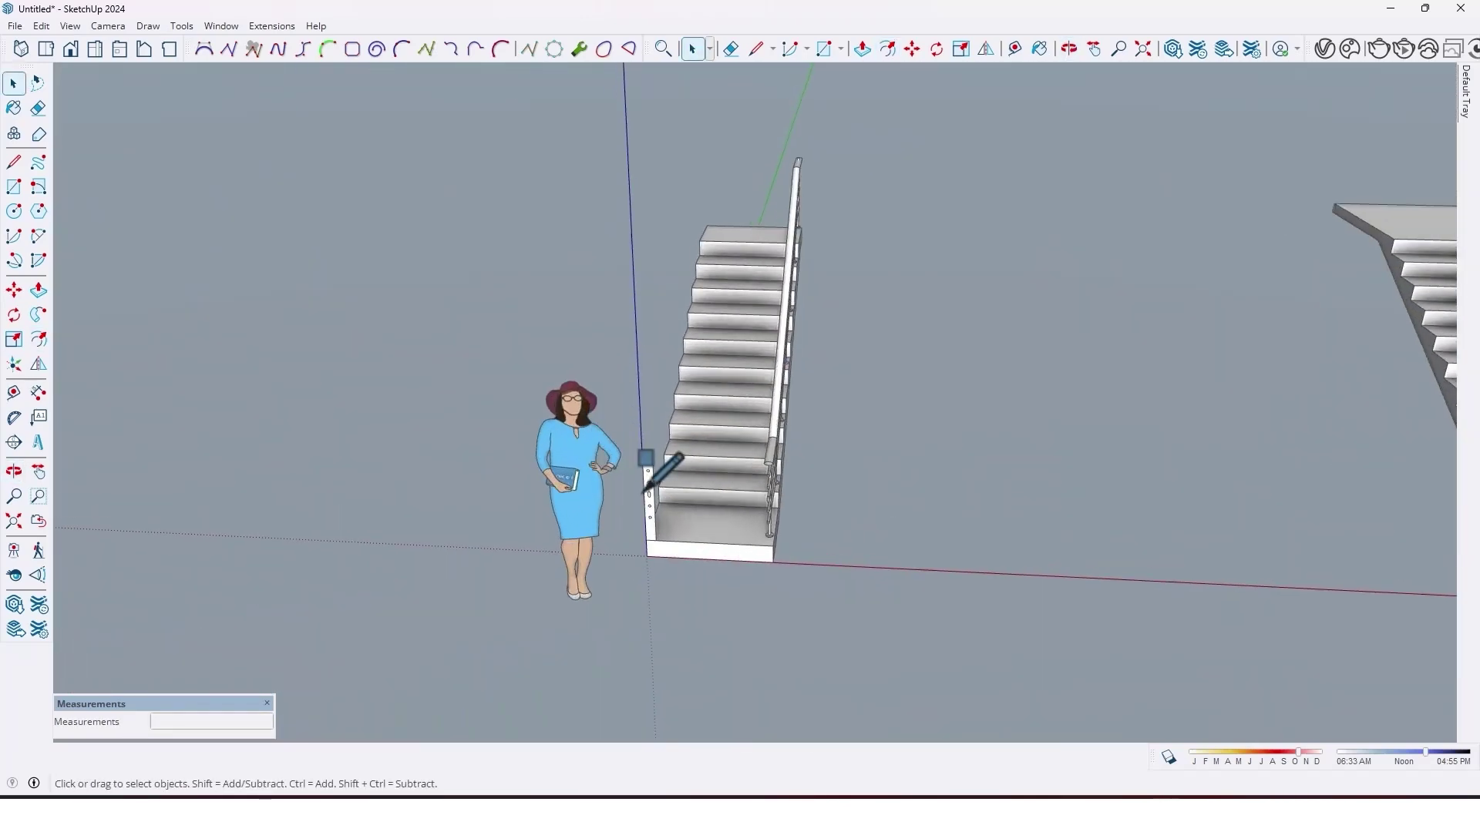
scroll(641, 503, up, 5)
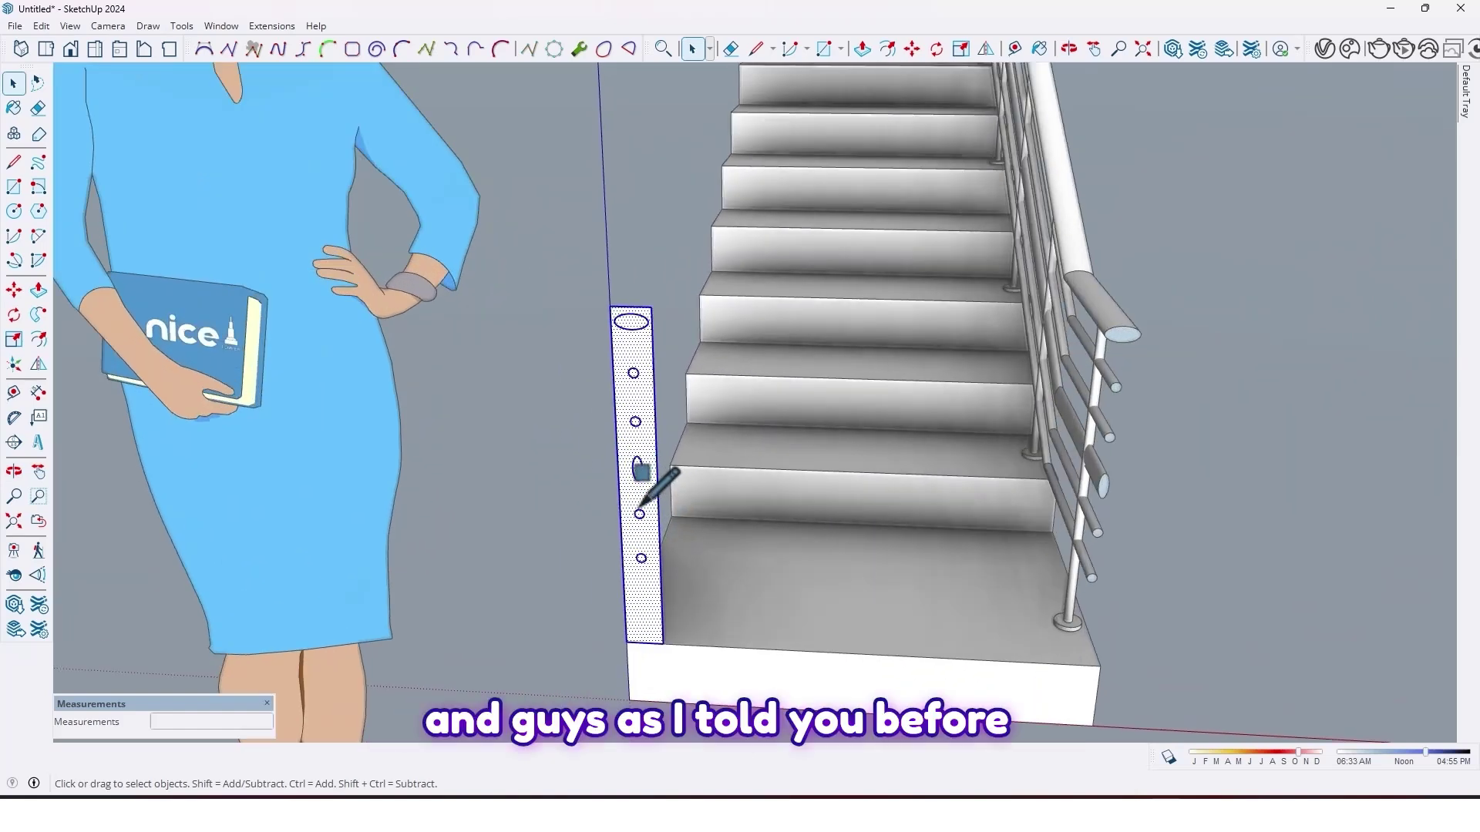
scroll(641, 505, down, 10)
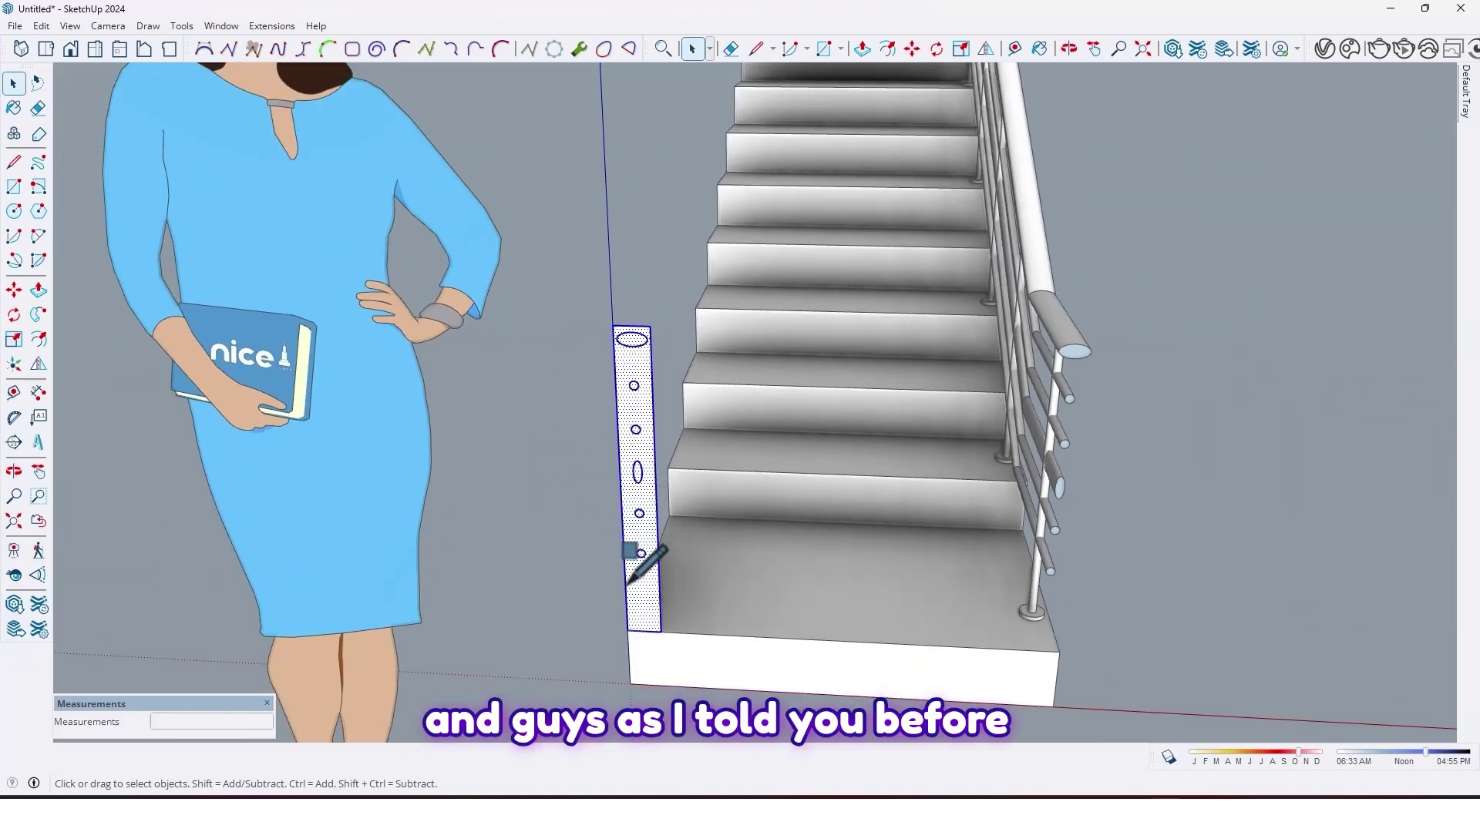
key(ctrl+c)
scroll(973, 455, up, 12)
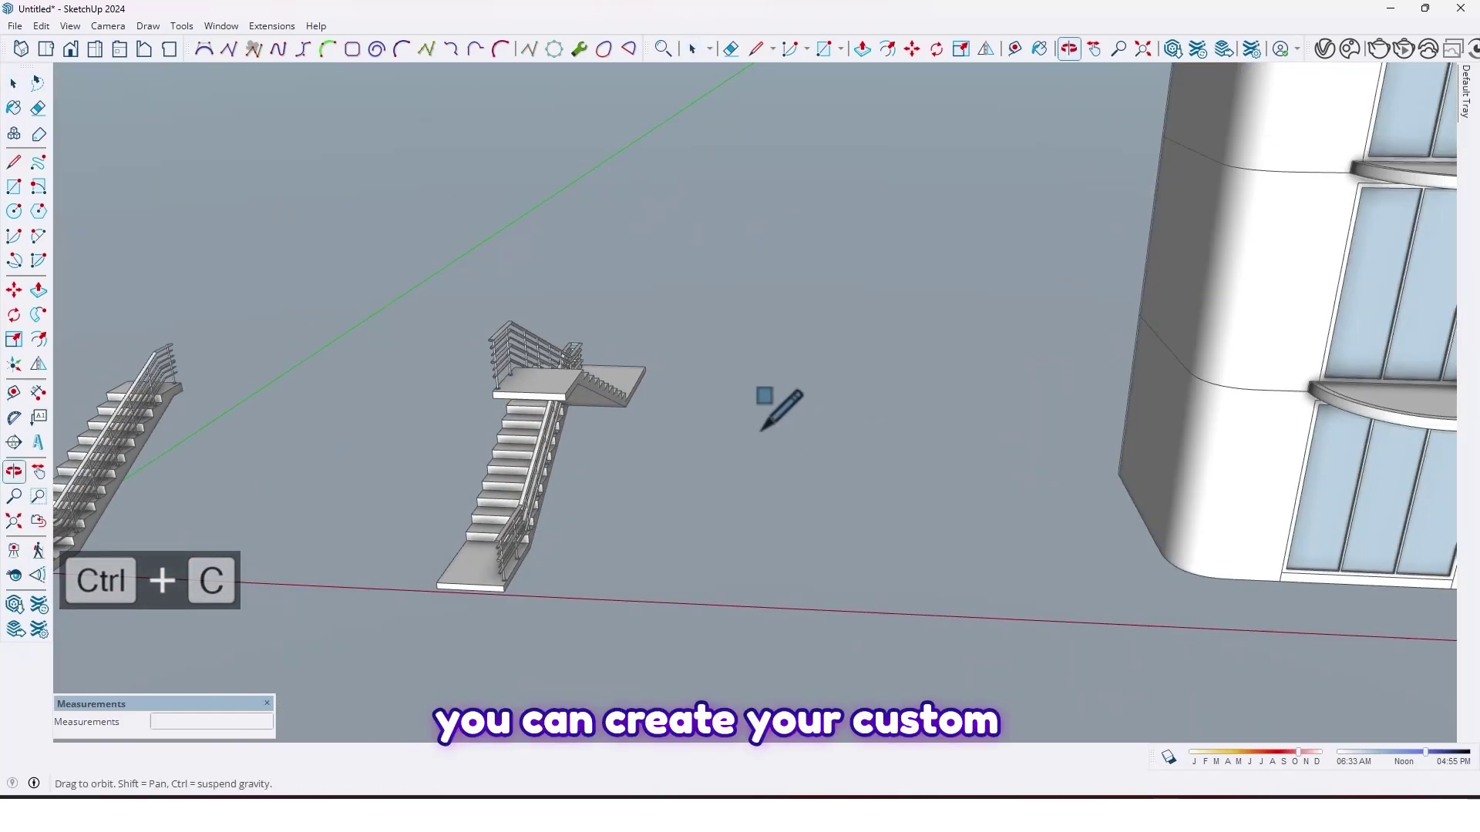
scroll(848, 493, up, 5)
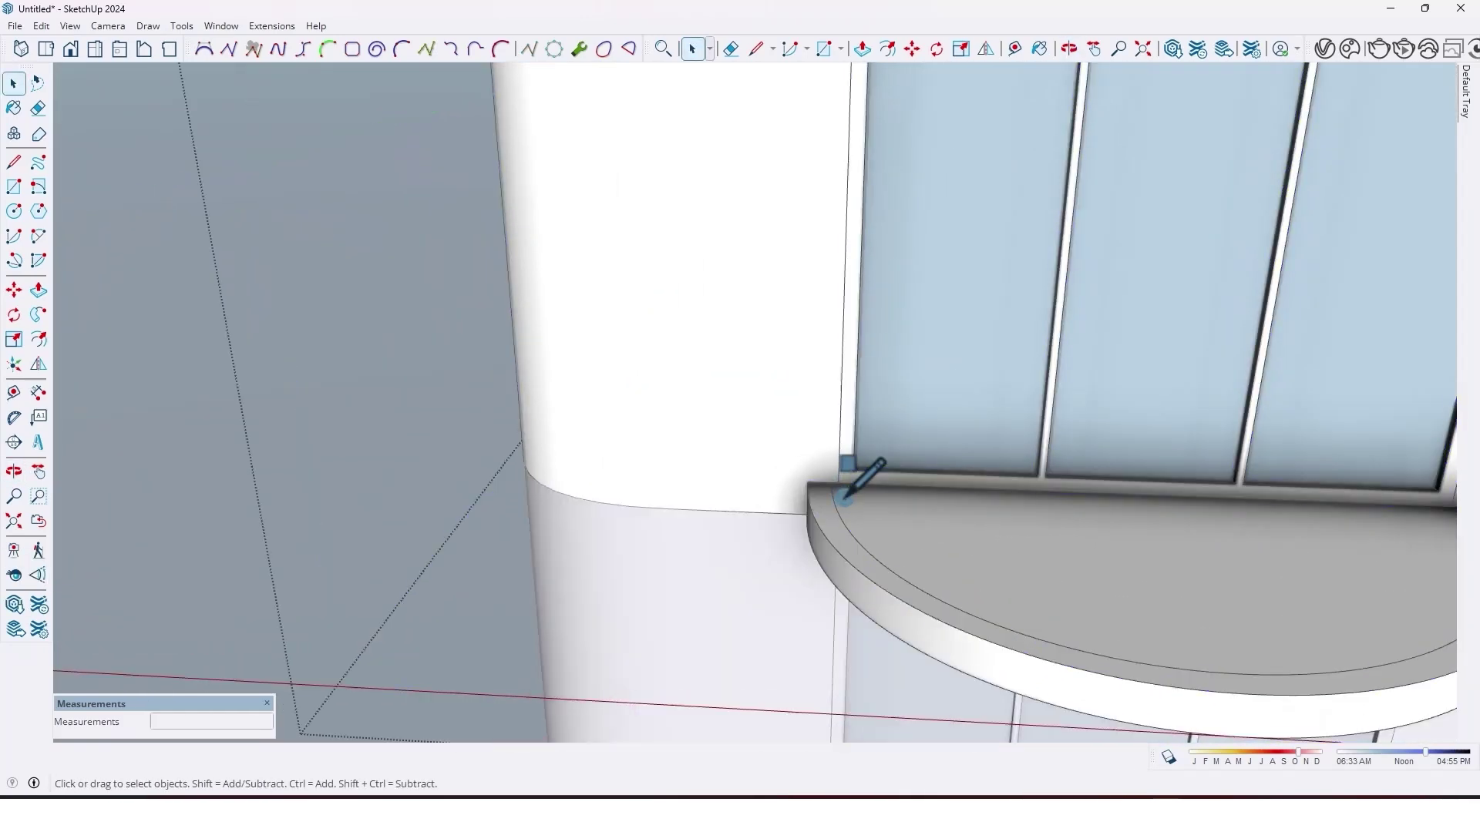
key(ctrl+v)
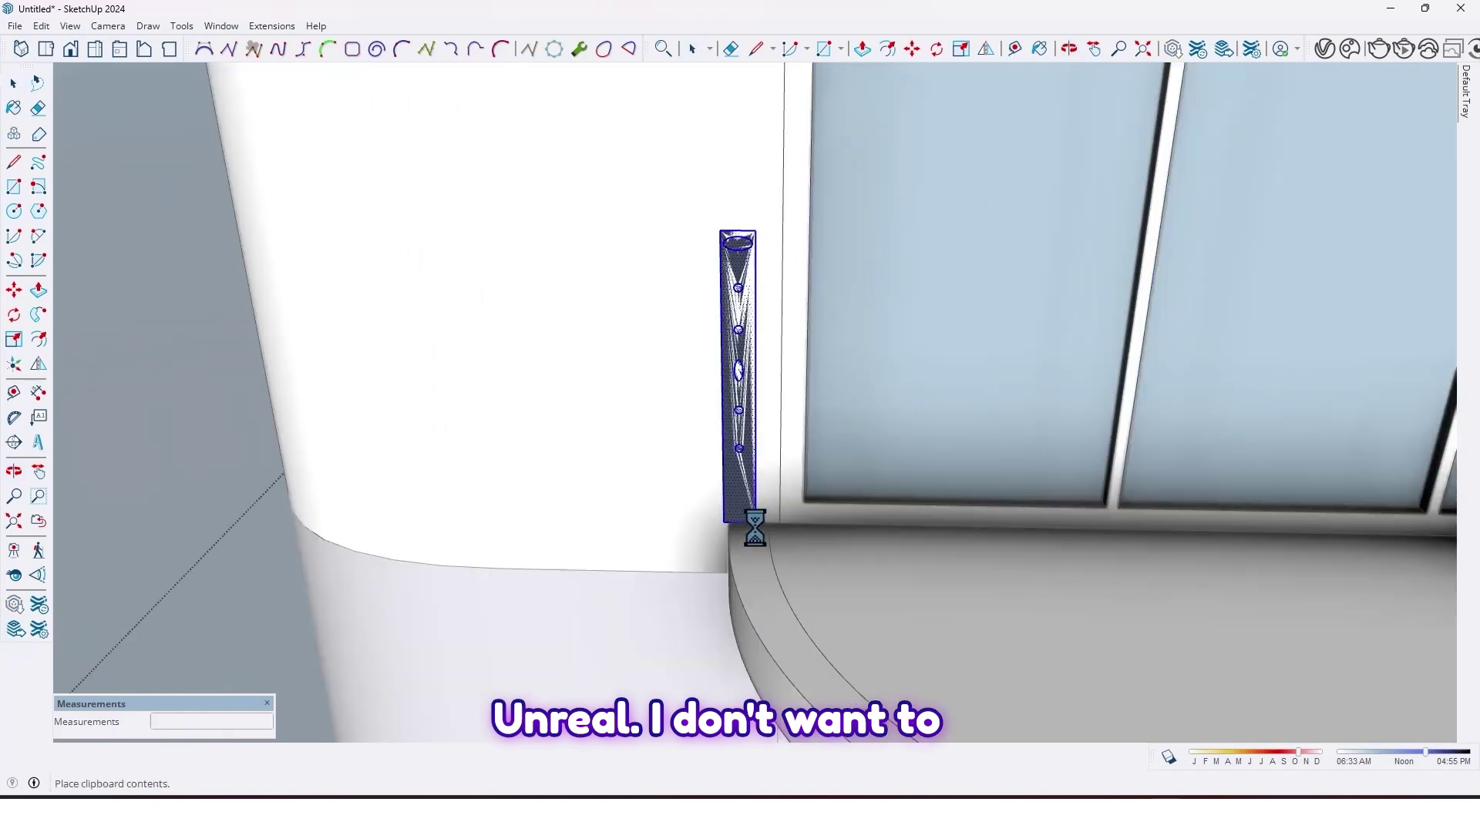
click(753, 528)
Make a copy of the profile's middle vertical ellipse rotated a quarter turn about its centre to form a cross
scroll(752, 522, up, 4)
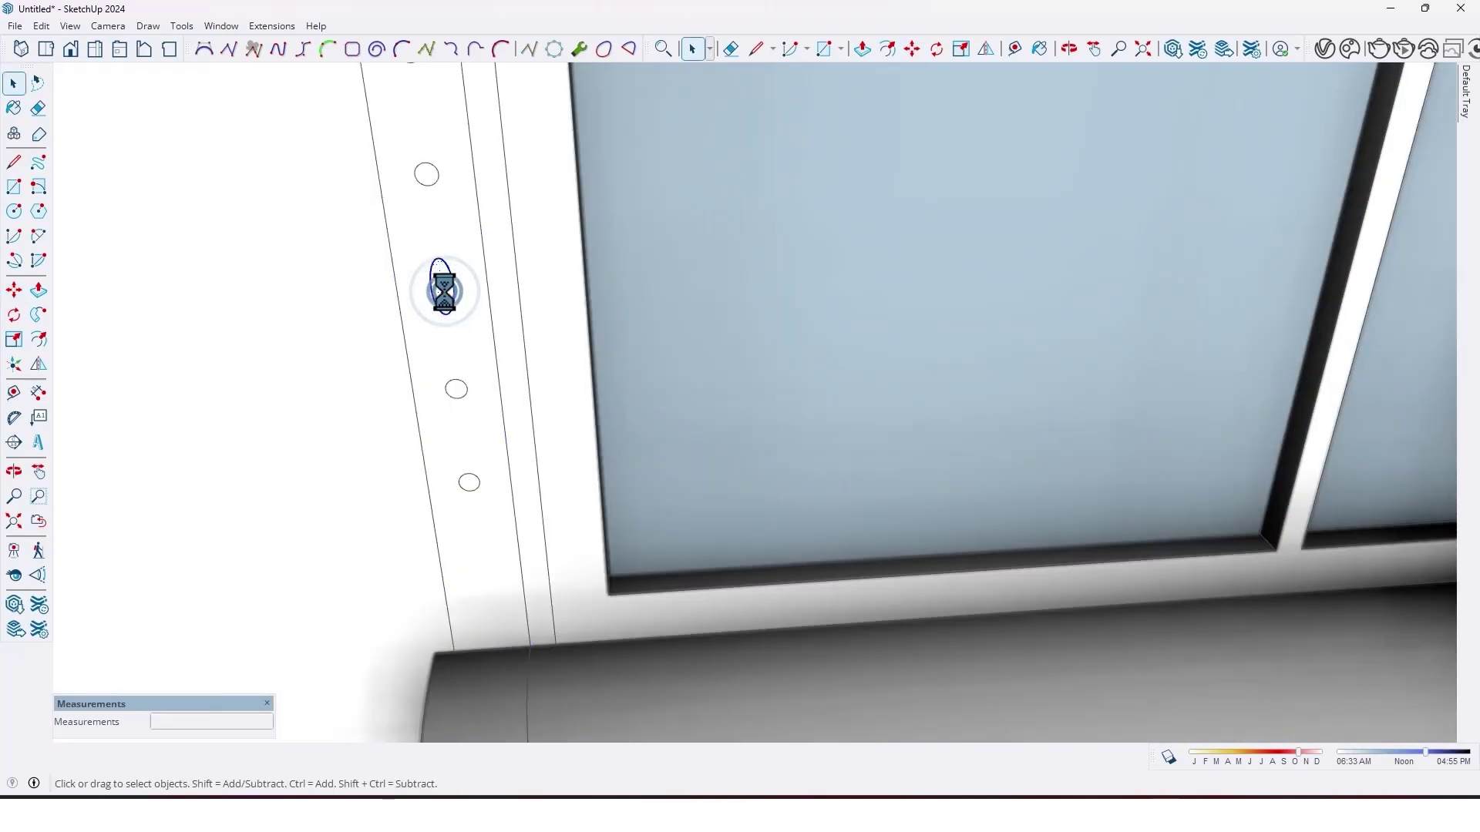
scroll(440, 290, up, 2)
middle_drag(439, 291, 483, 328)
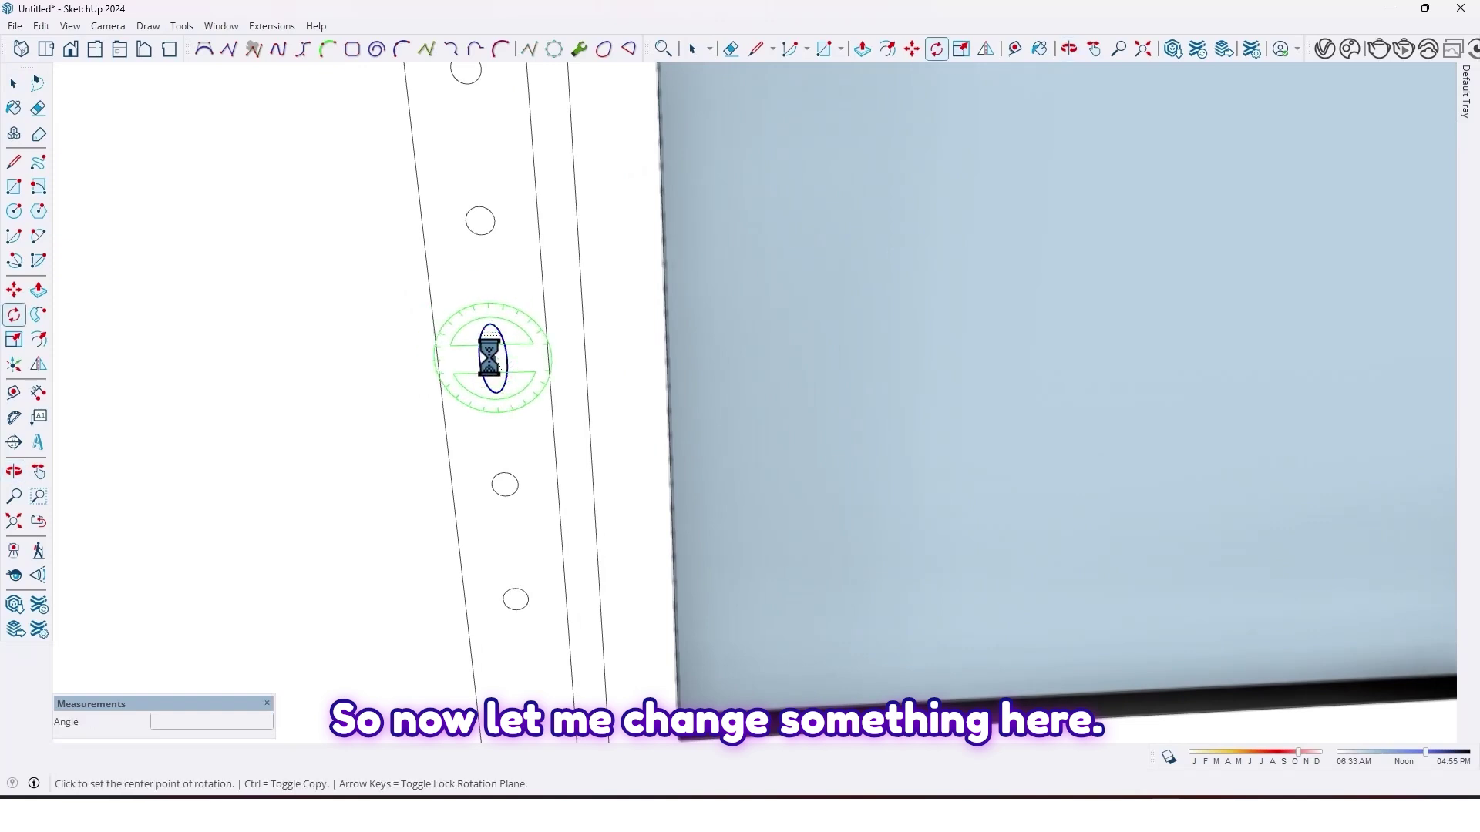
key(ctrl)
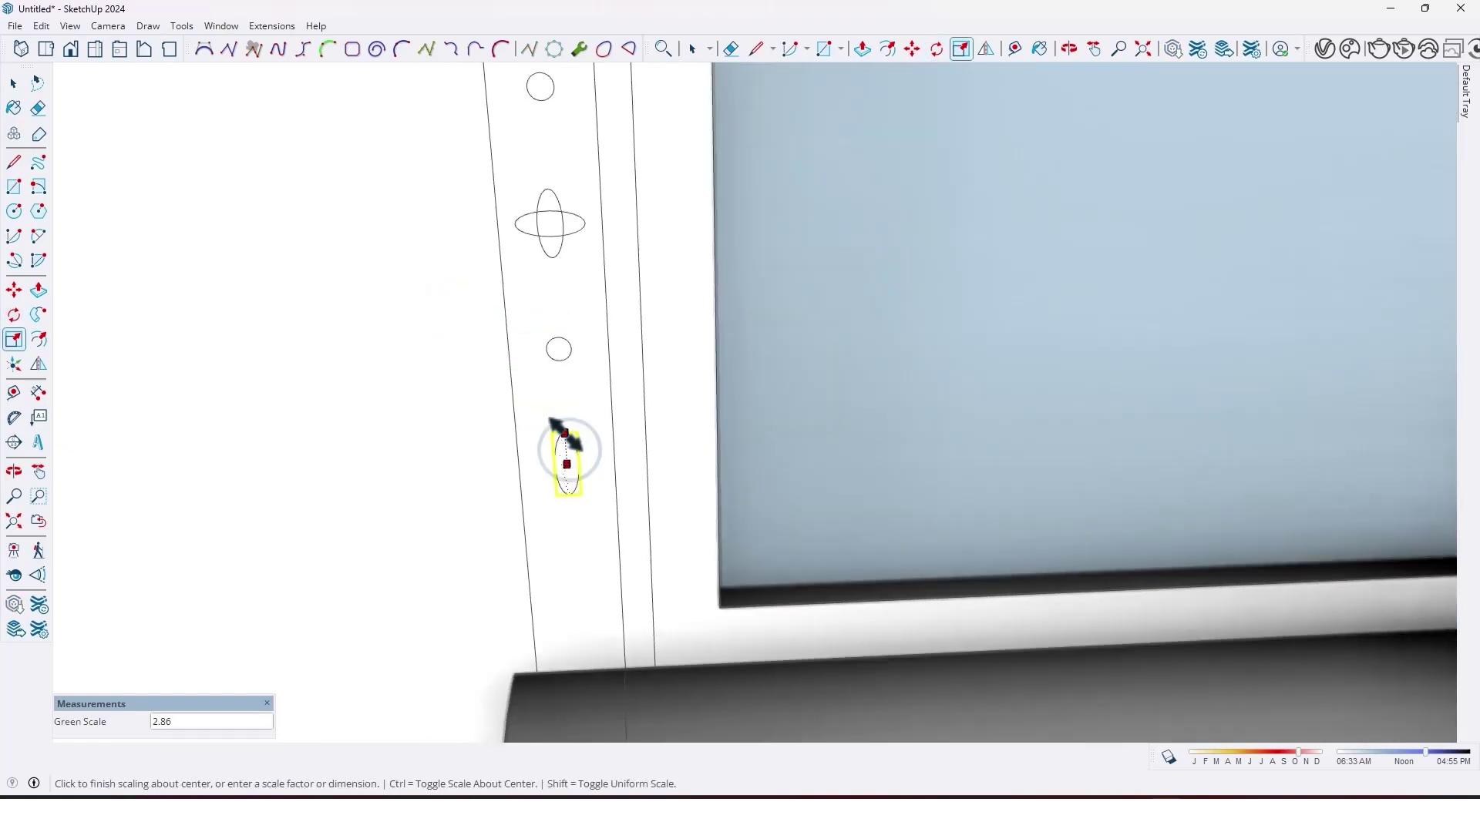
Scale the profile's uppermost and lowest small circles about their centres into vertical ellipses
scroll(584, 438, down, 4)
middle_drag(583, 436, 611, 479)
key(space)
scroll(580, 399, up, 2)
middle_drag(580, 397, 426, 363)
scroll(427, 364, down, 2)
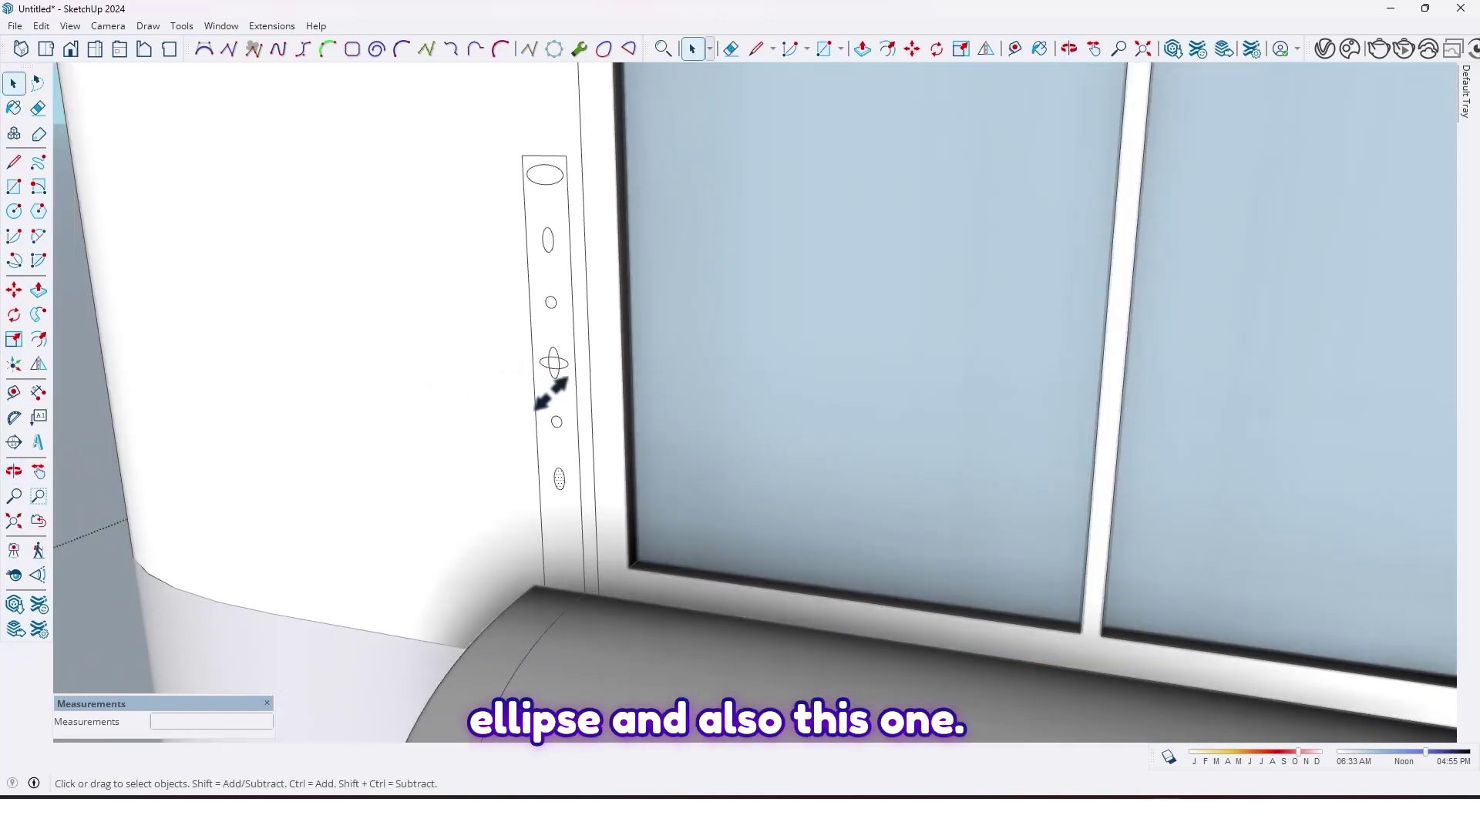
Scale the flat ellipse at the head of the handrail profile about its centre along the green axis to make it taller
middle_drag(555, 202, 585, 229)
scroll(579, 208, up, 2)
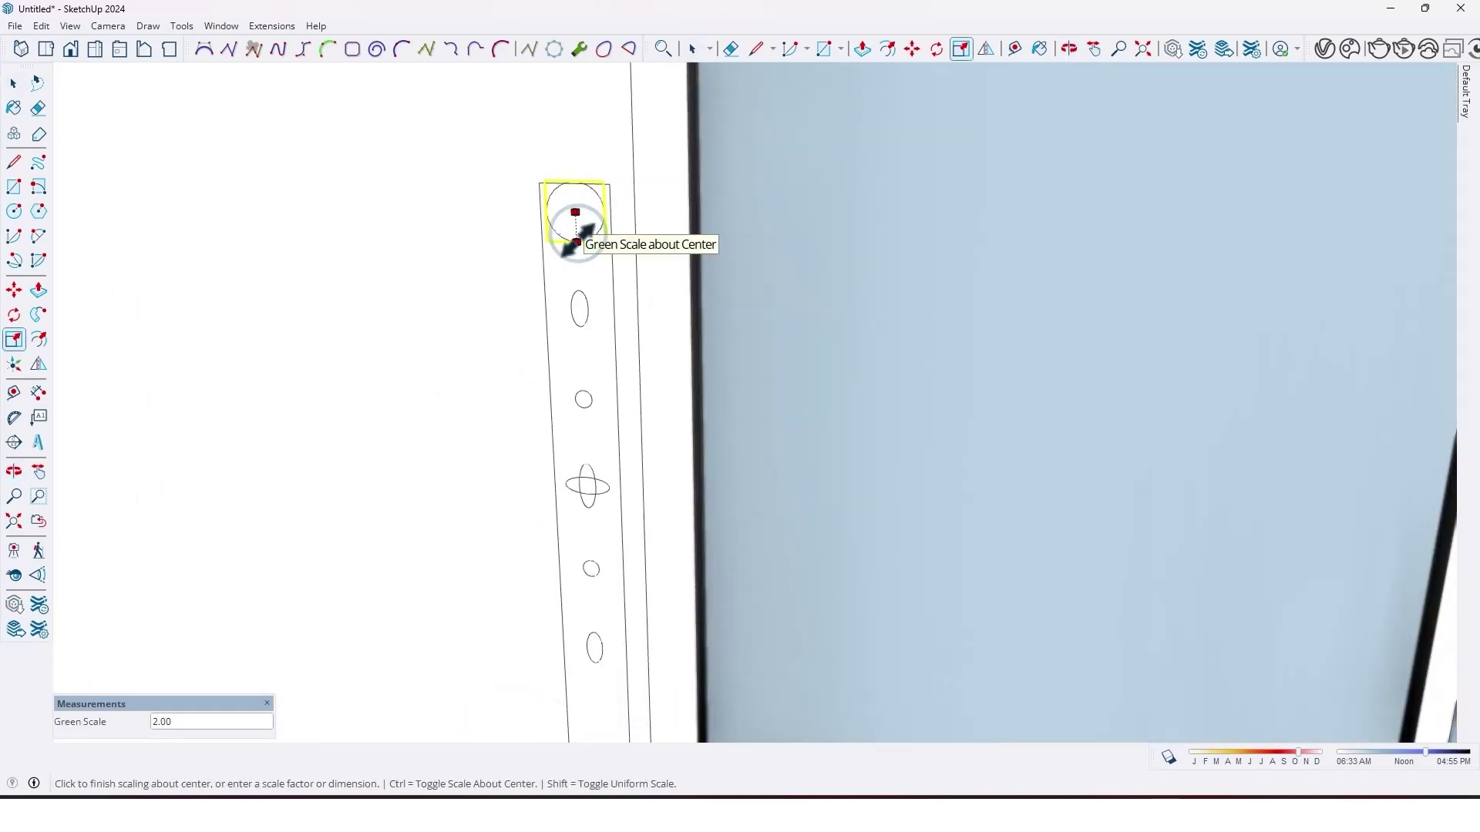
scroll(579, 287, down, 3)
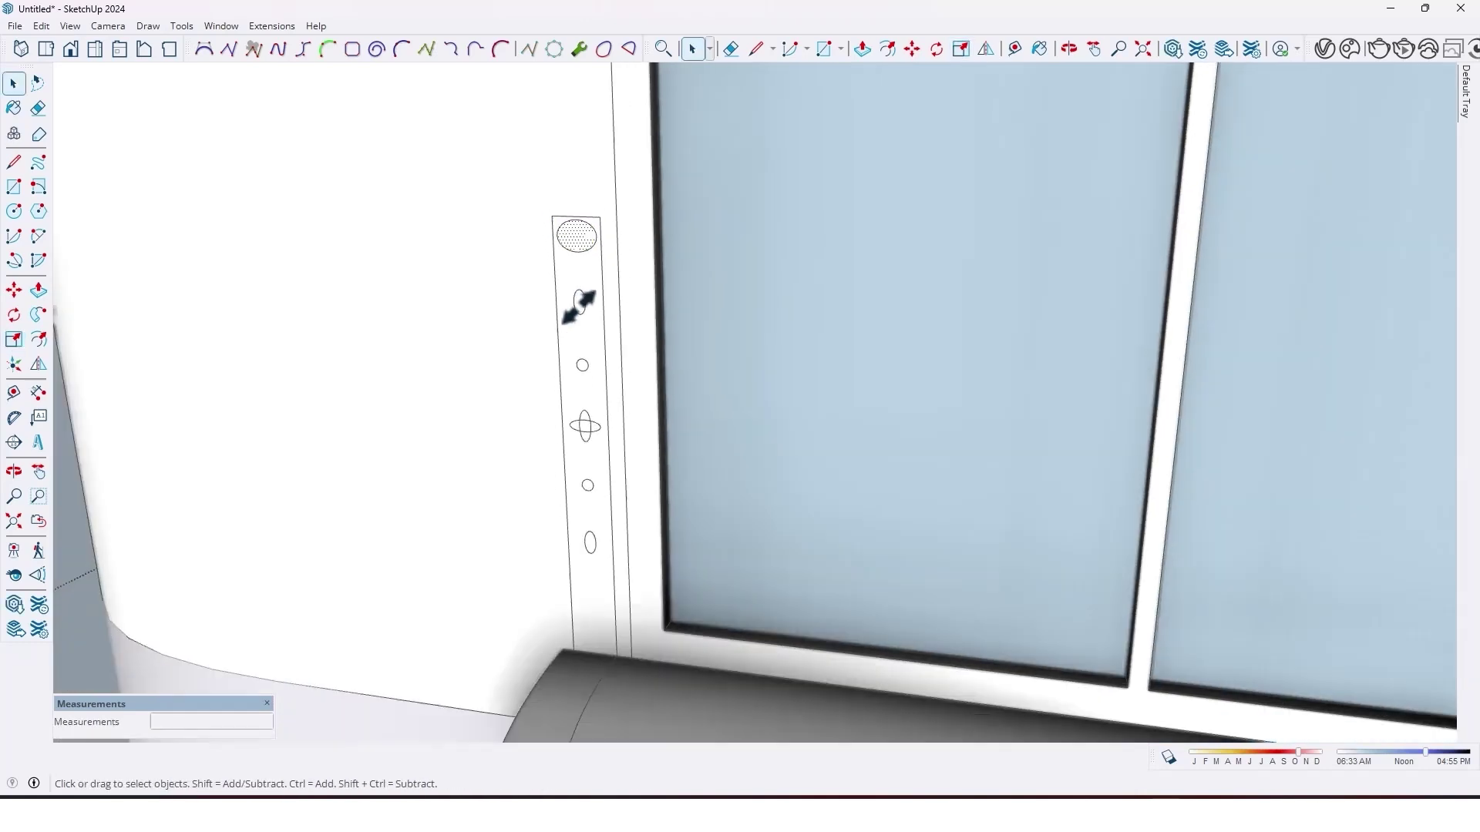
Sweep the handrail profile face along the balcony's inner offset curve with Follow Me
middle_drag(578, 304, 538, 512)
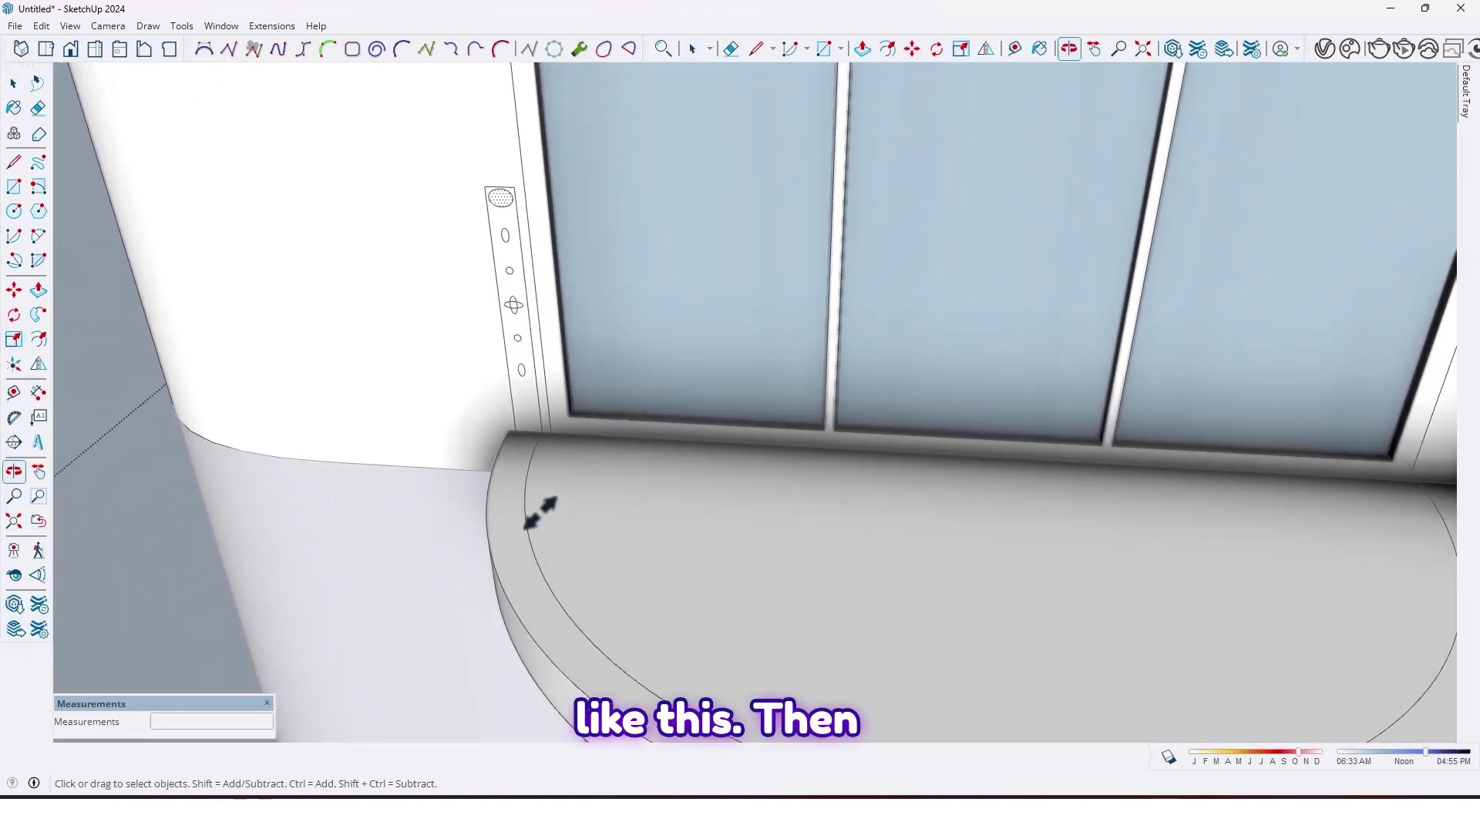
scroll(527, 482, up, 2)
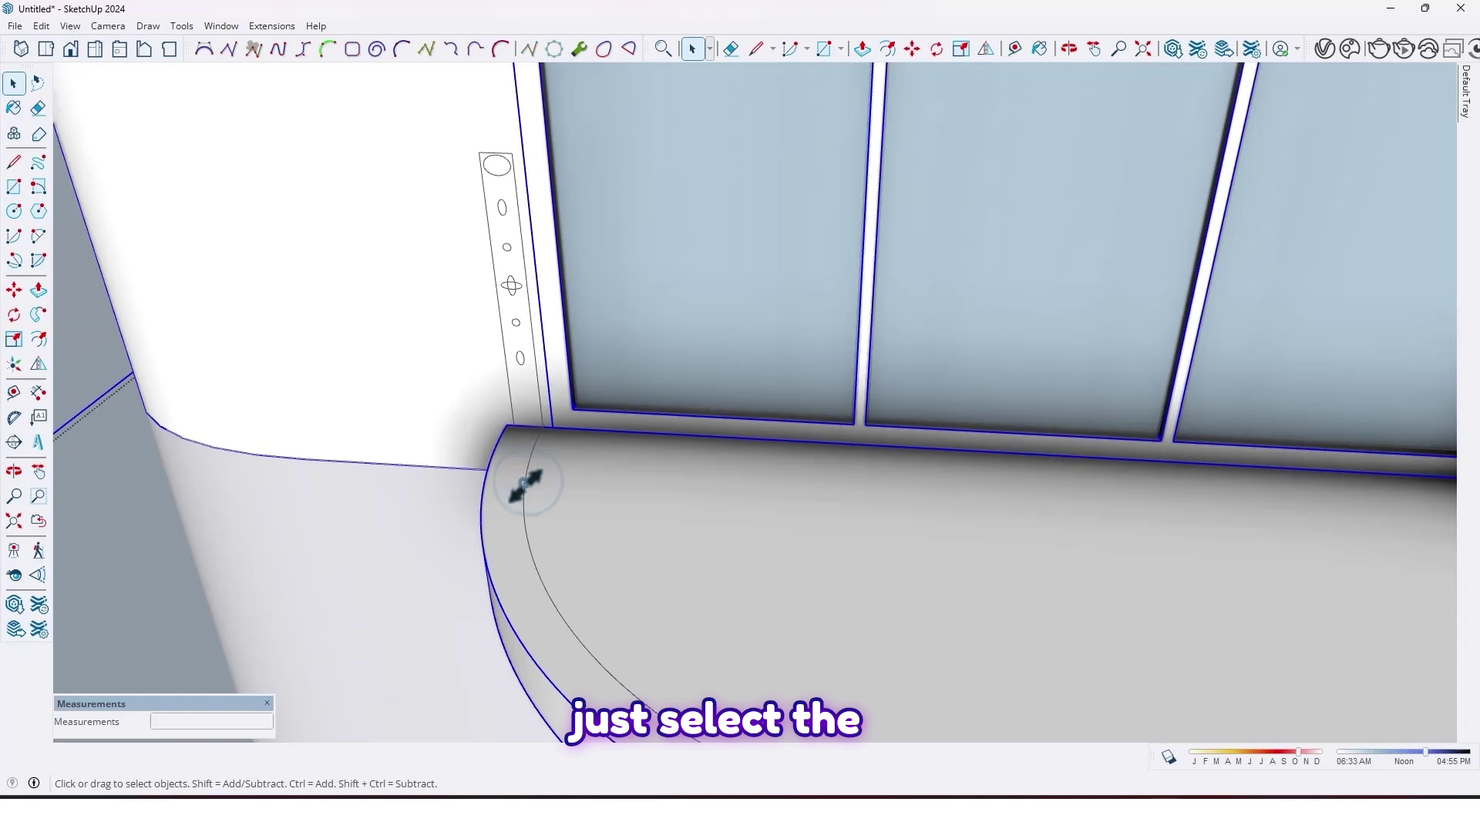
scroll(525, 469, down, 3)
middle_drag(552, 469, 909, 582)
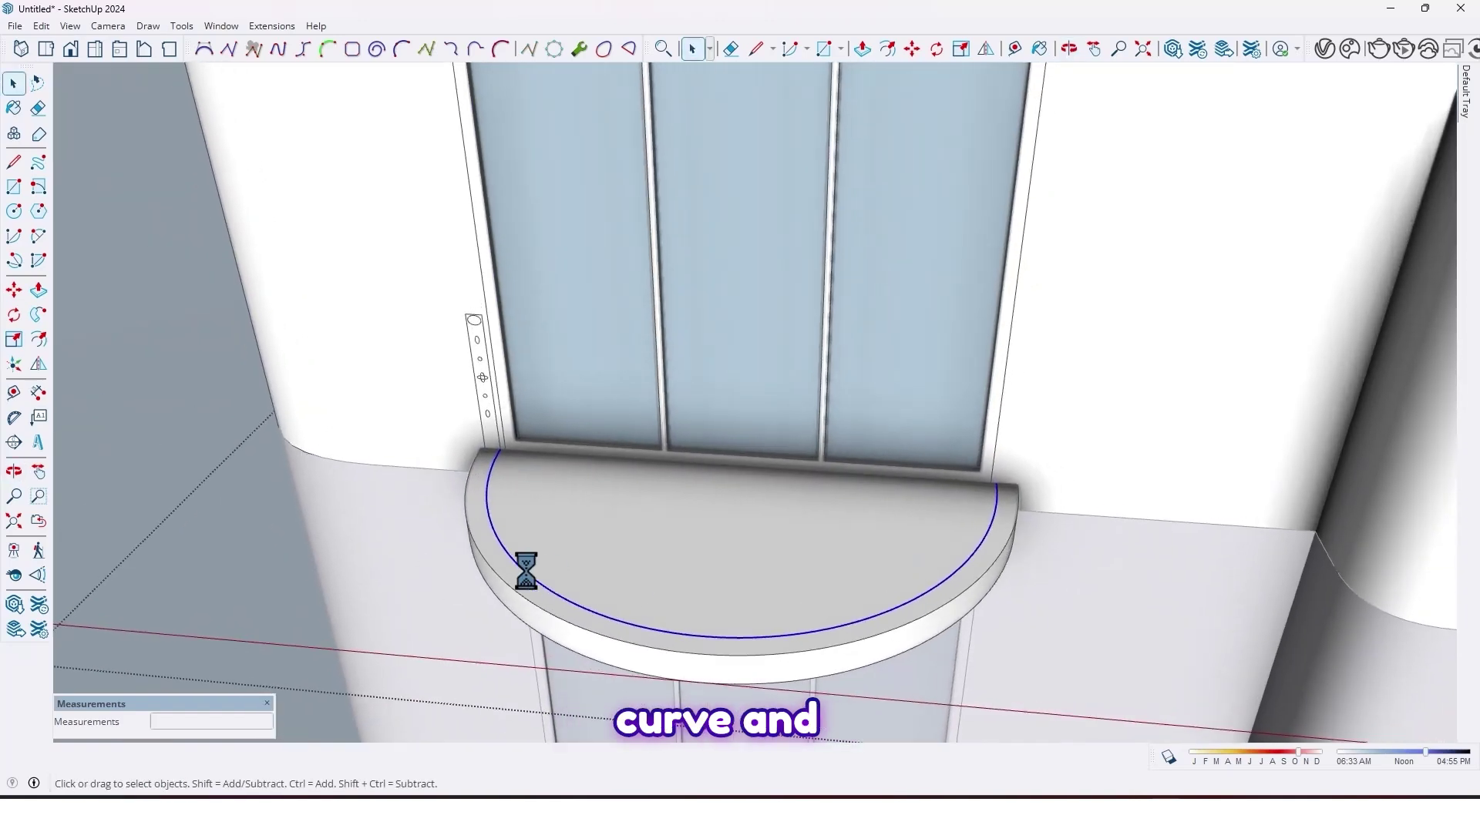
middle_drag(504, 443, 502, 389)
scroll(499, 416, up, 1)
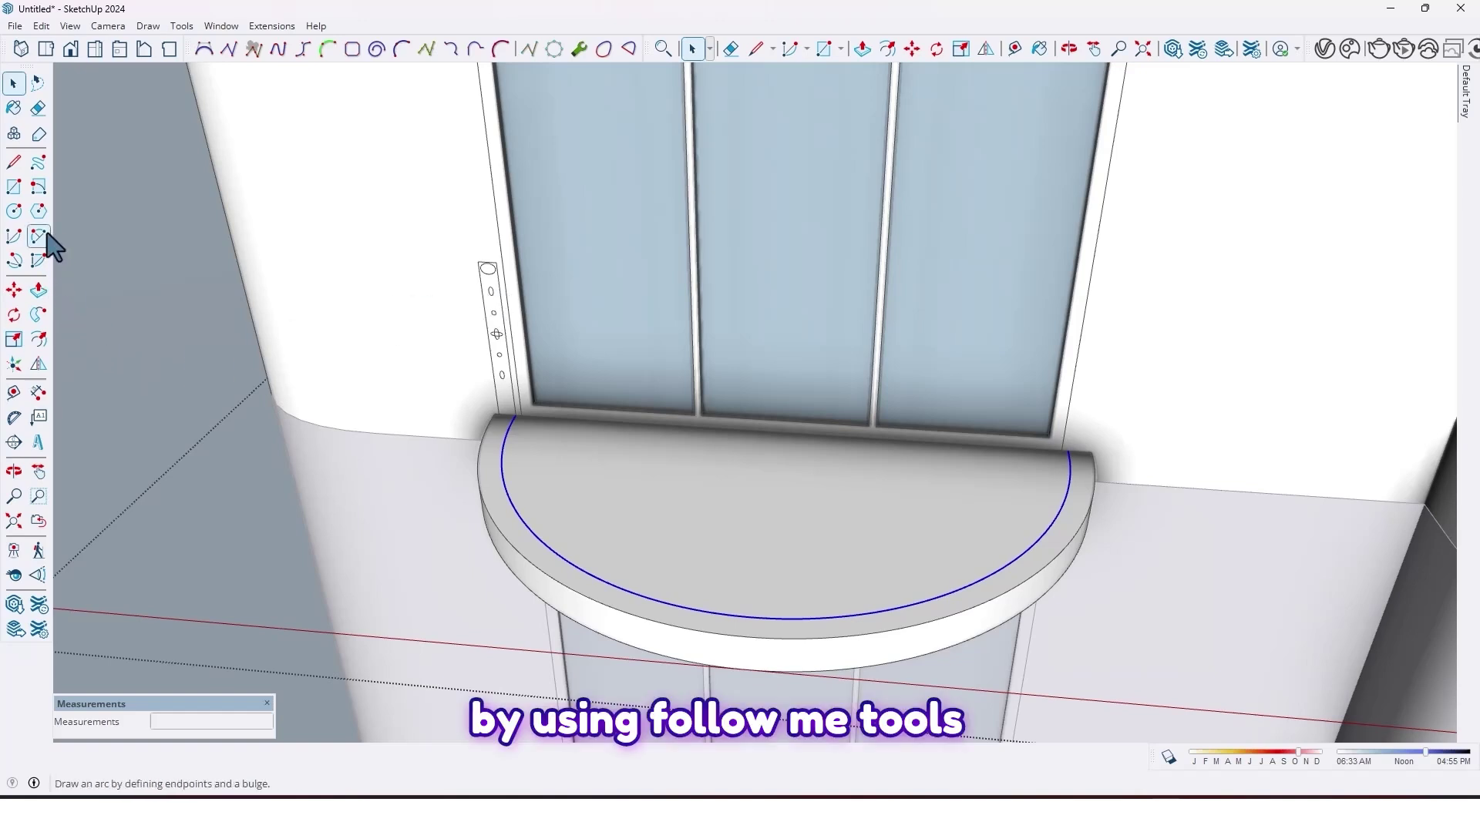
scroll(485, 322, up, 2)
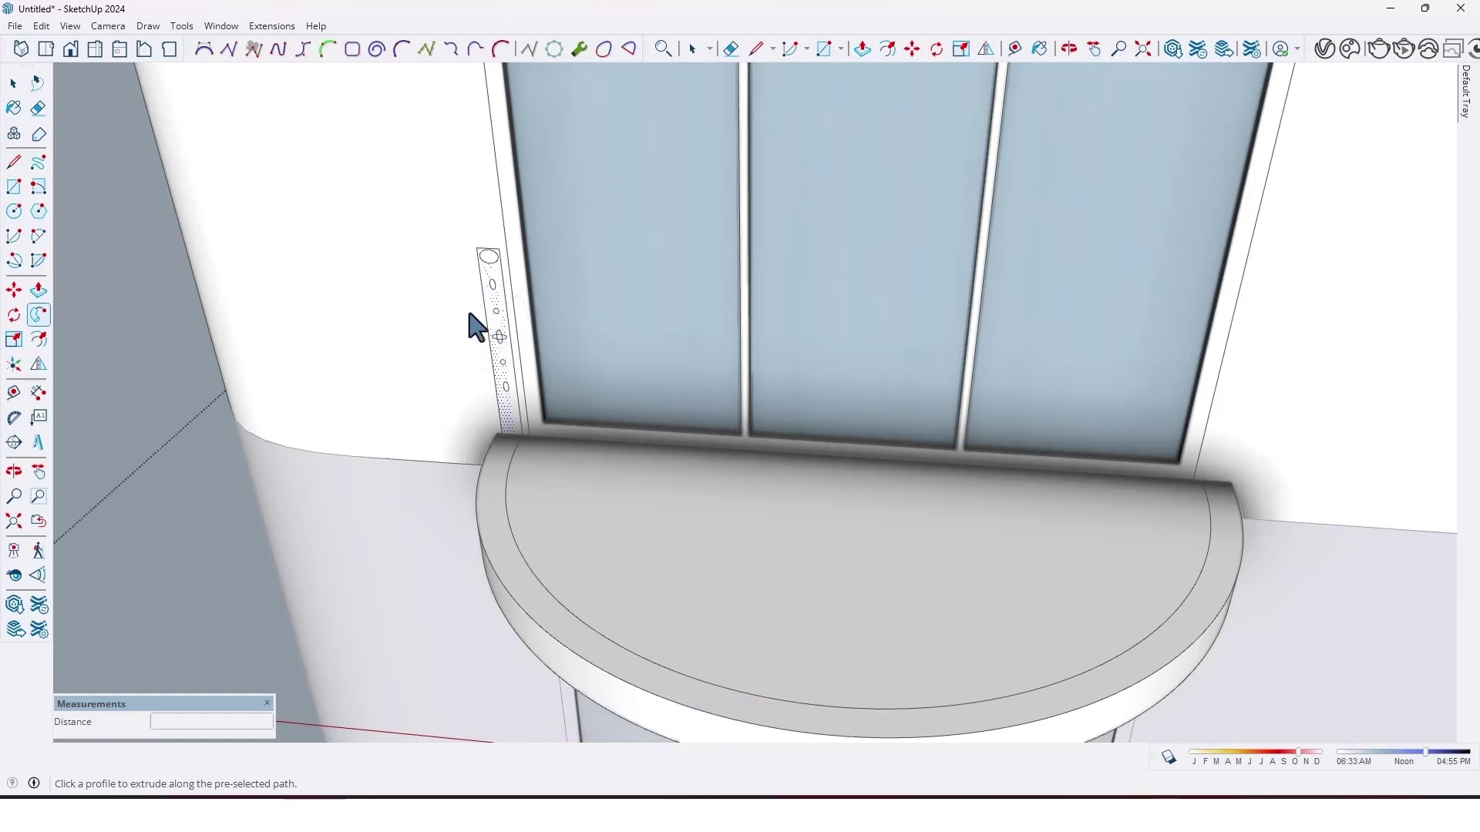
click(506, 330)
Delete the flat outer face of the swept profile body to expose the tubes around the balcony
middle_drag(828, 487, 999, 476)
scroll(499, 348, up, 1)
key(space)
middle_drag(463, 368, 818, 319)
click(524, 432)
key(Delete)
key(Delete)
middle_drag(522, 433, 815, 223)
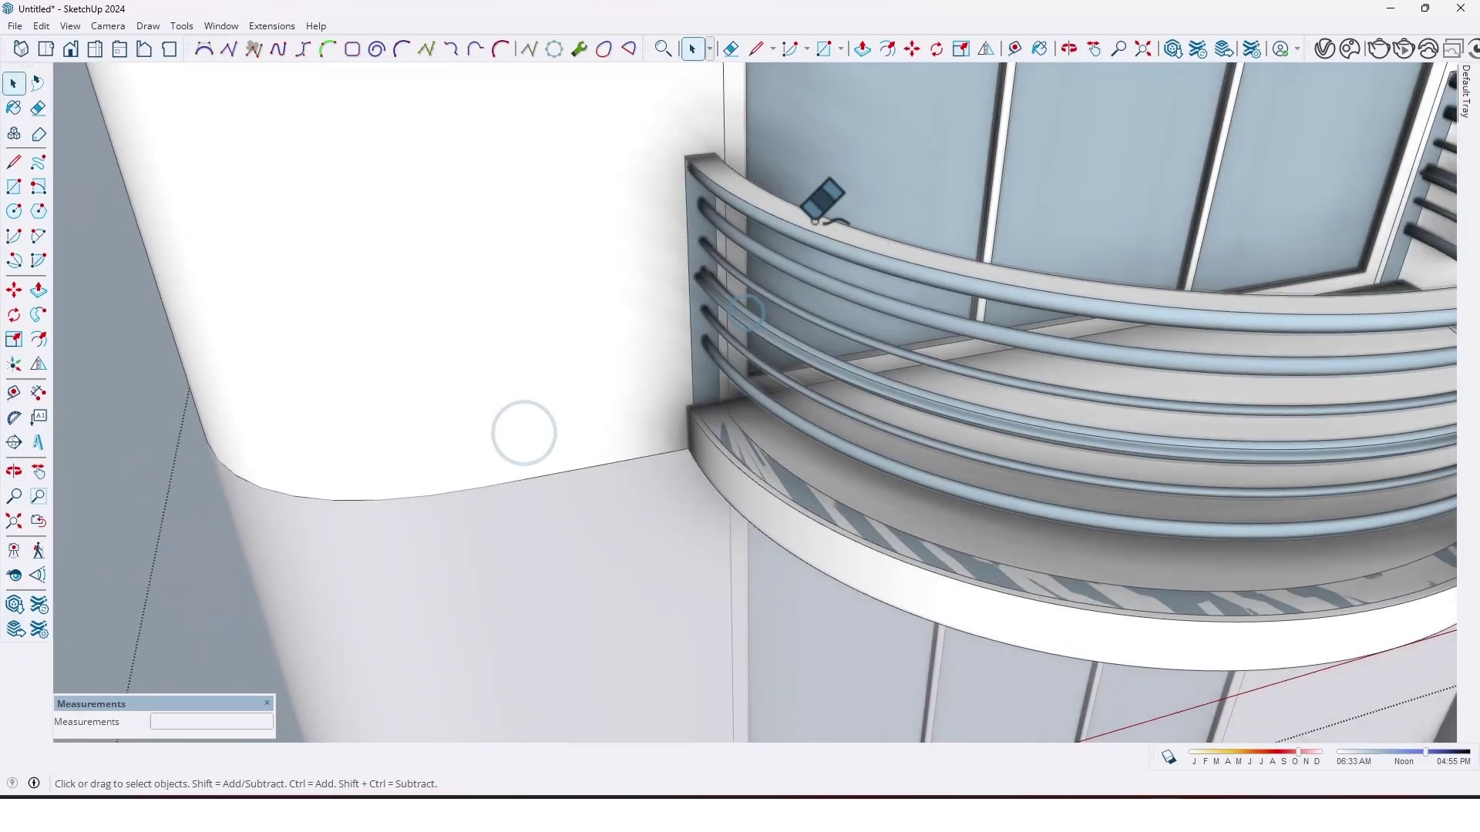
Delete the sweep's remaining flat faces, keeping only the tube rails, and reverse the rails' faces so the white sides point outward
scroll(721, 199, up, 4)
middle_drag(715, 191, 628, 323)
click(643, 437)
key(Delete)
middle_drag(643, 437, 539, 324)
click(497, 253)
key(Delete)
middle_drag(505, 250, 646, 324)
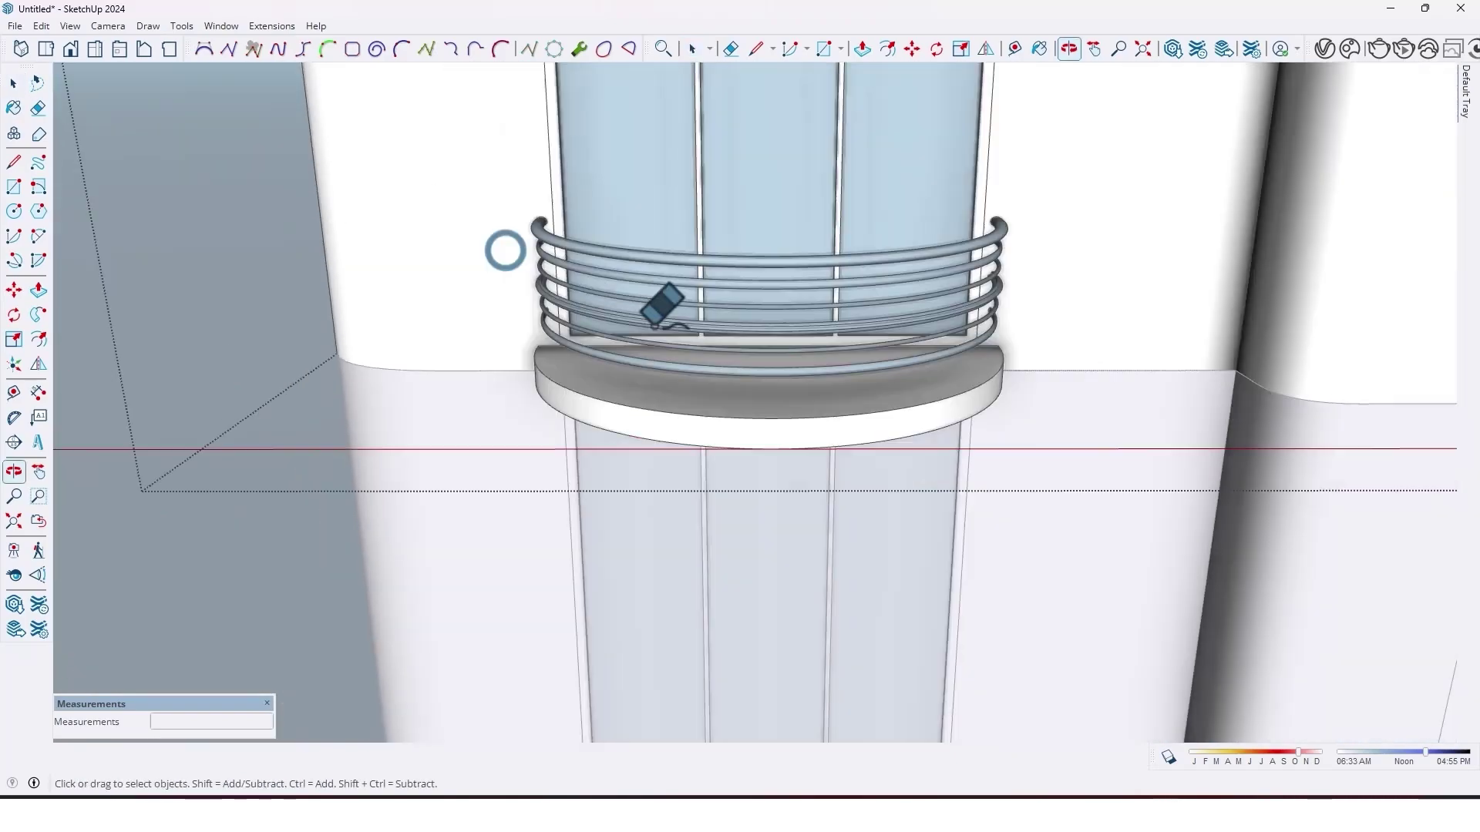
drag(417, 174, 952, 483)
Copy the baluster at the foot of the first stair and paste it onto the balcony floor beside the railing's wall end
middle_drag(951, 483, 444, 456)
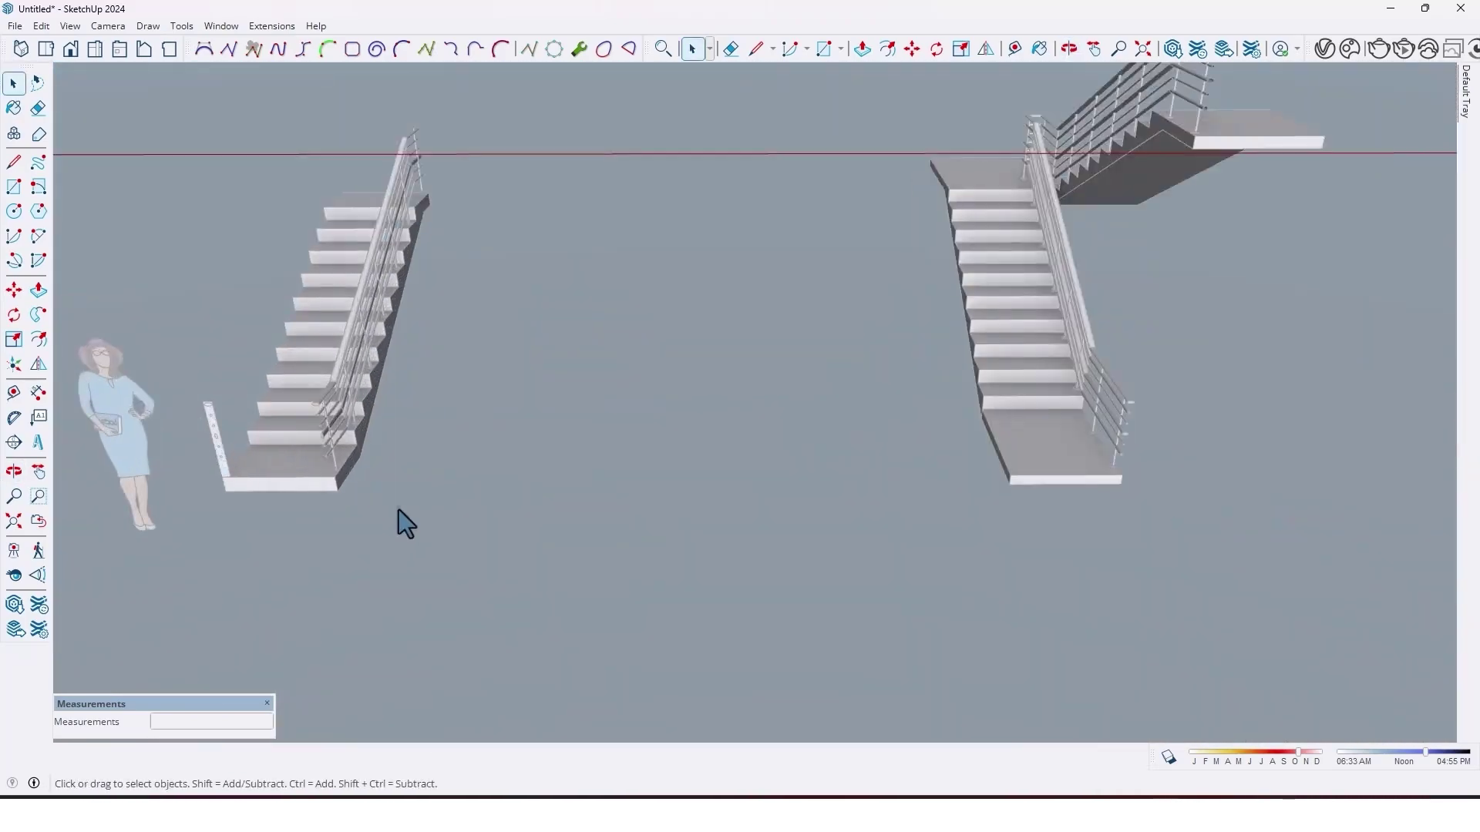
scroll(400, 511, up, 10)
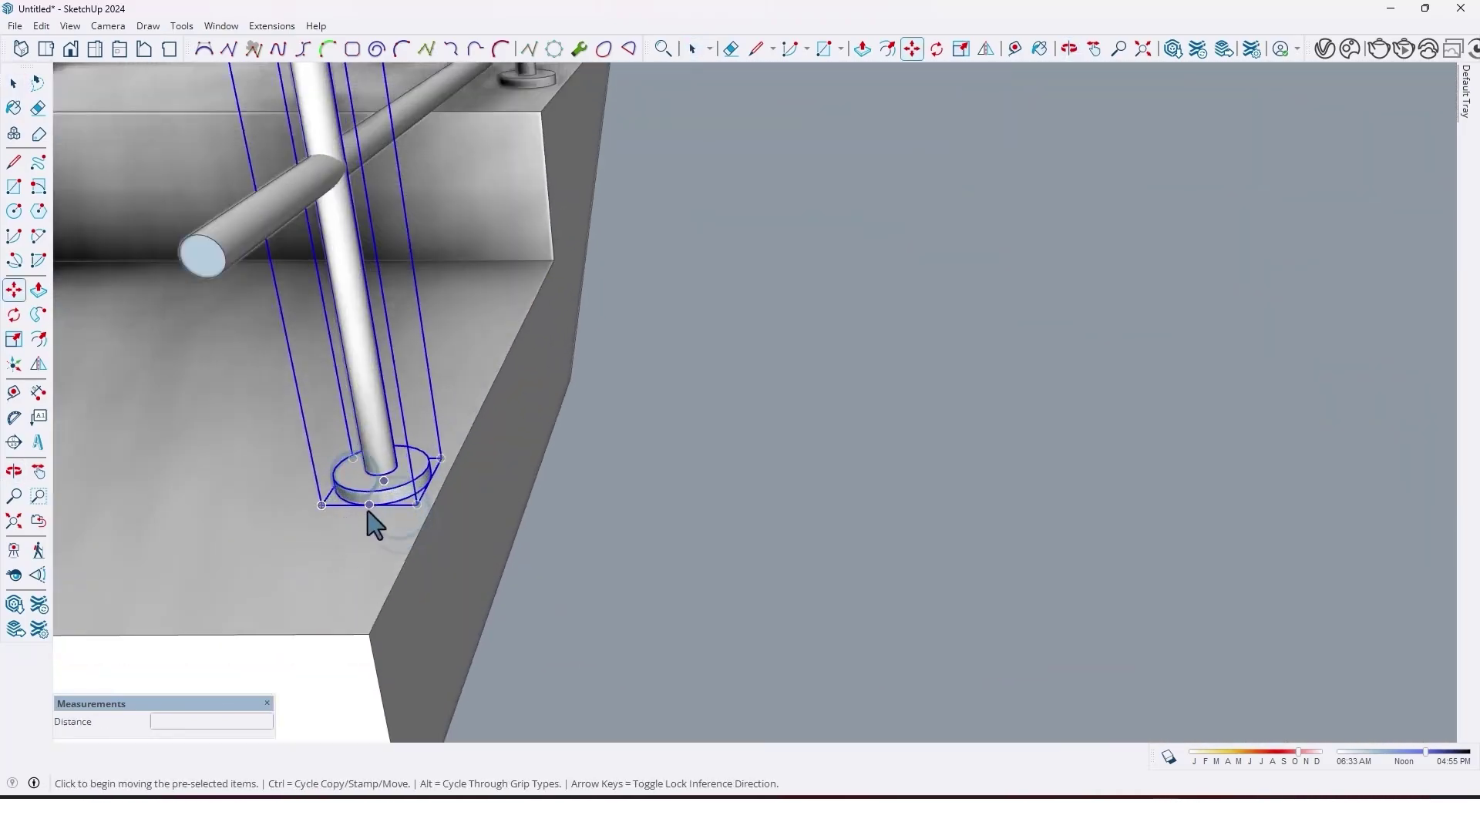
scroll(375, 527, down, 5)
key(ctrl+v)
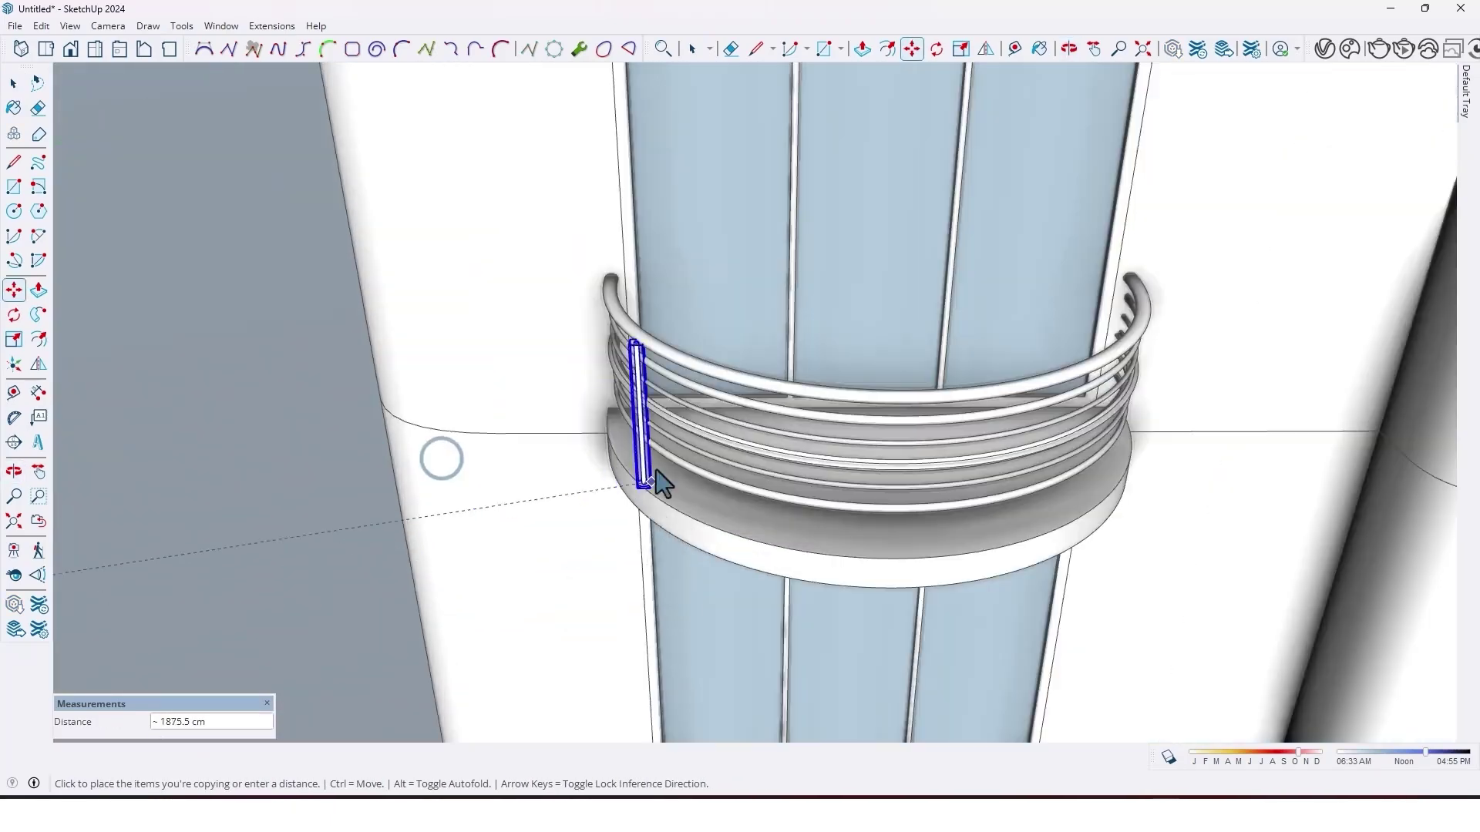
scroll(619, 492, up, 5)
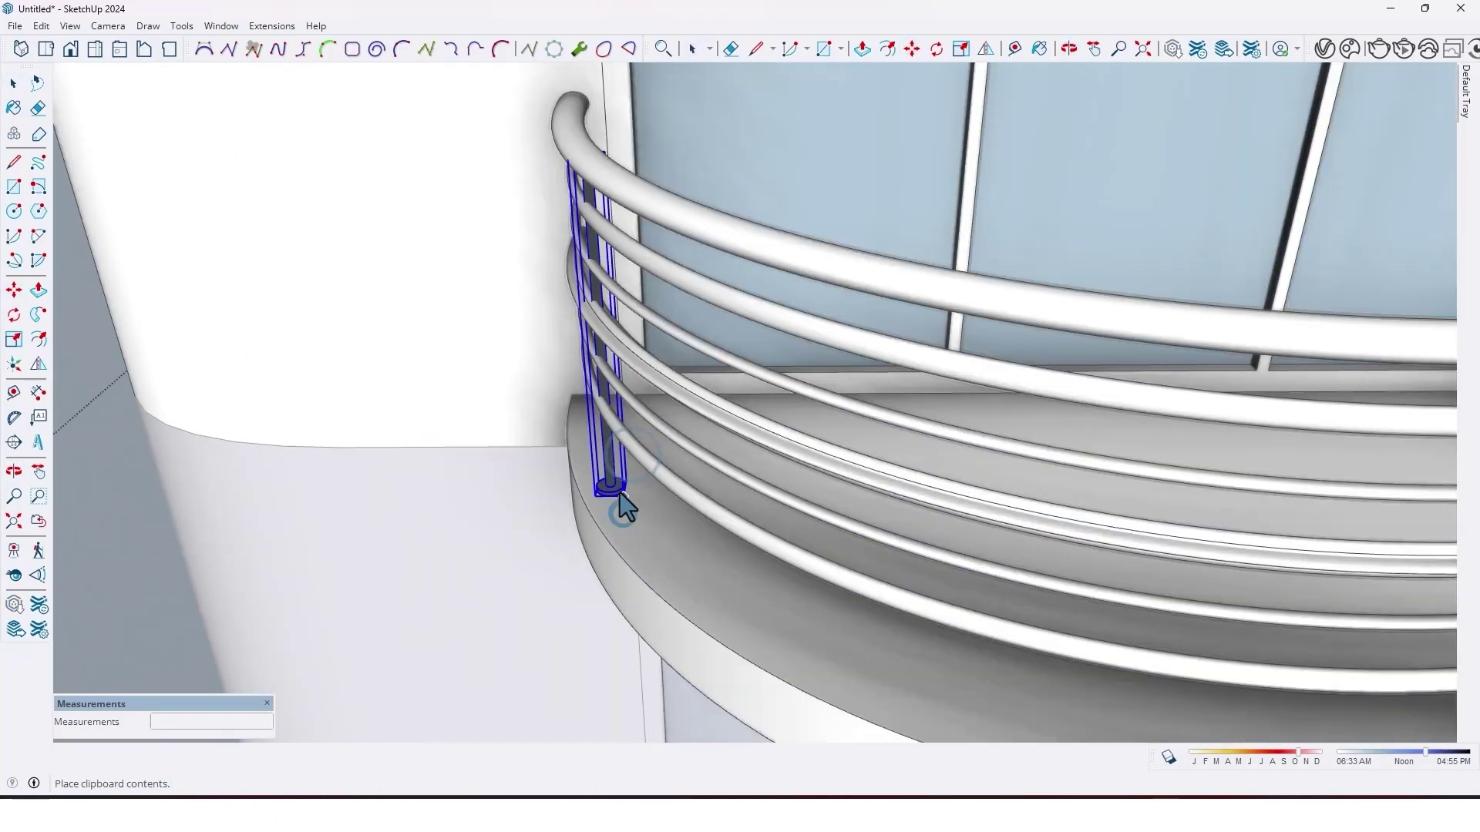
click(619, 493)
Move the pasted baluster directly under the curved handrail at its end against the wall
key(m)
scroll(664, 453, up, 5)
middle_drag(620, 493, 730, 261)
click(647, 462)
click(999, 449)
click(816, 594)
Rotate a copy of the baluster about 177.4 degrees around the midpoint of the balcony's wall edge to the railing's opposite end
scroll(816, 594, down, 5)
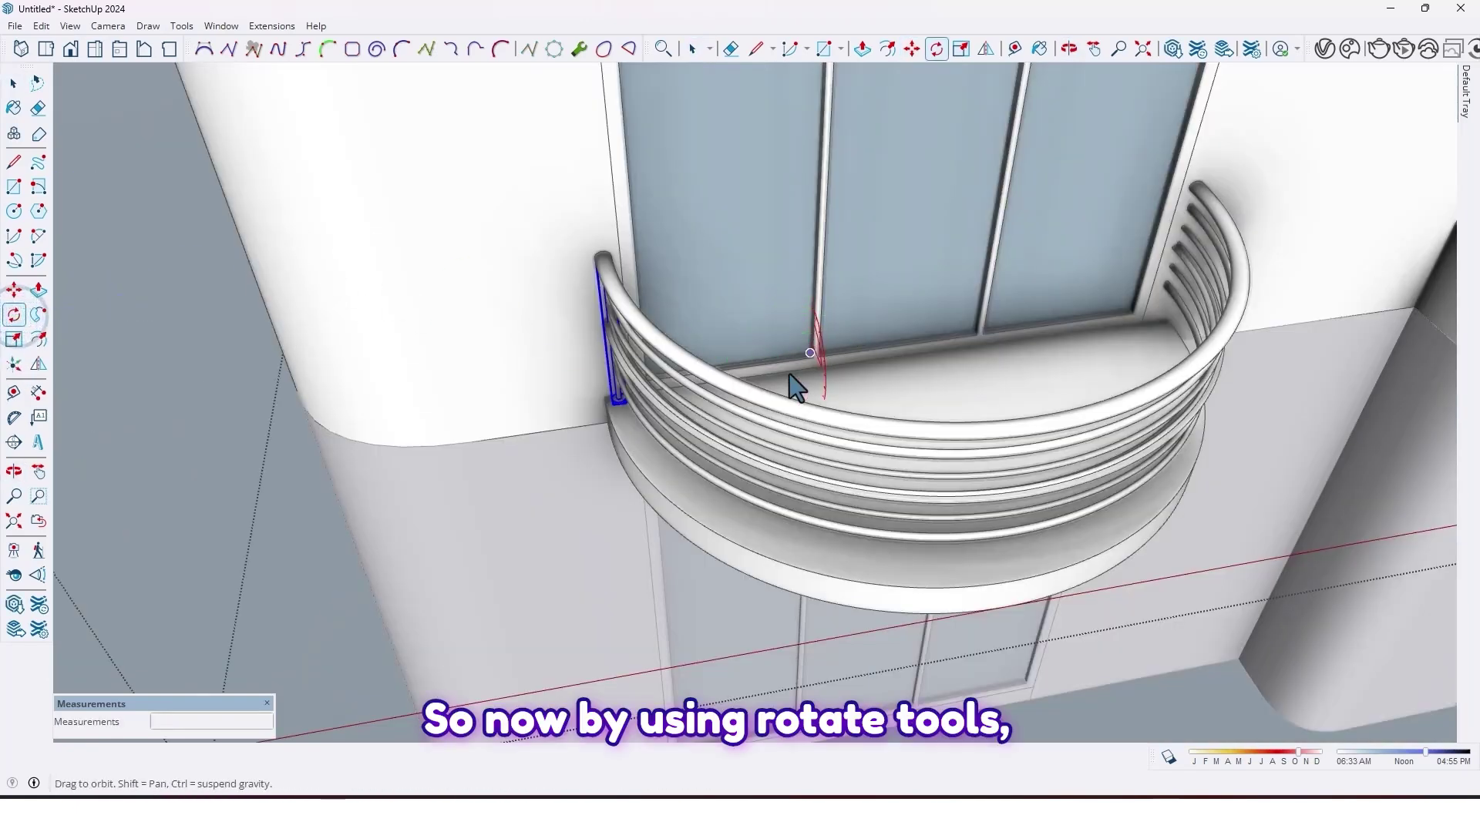
middle_drag(789, 375, 827, 433)
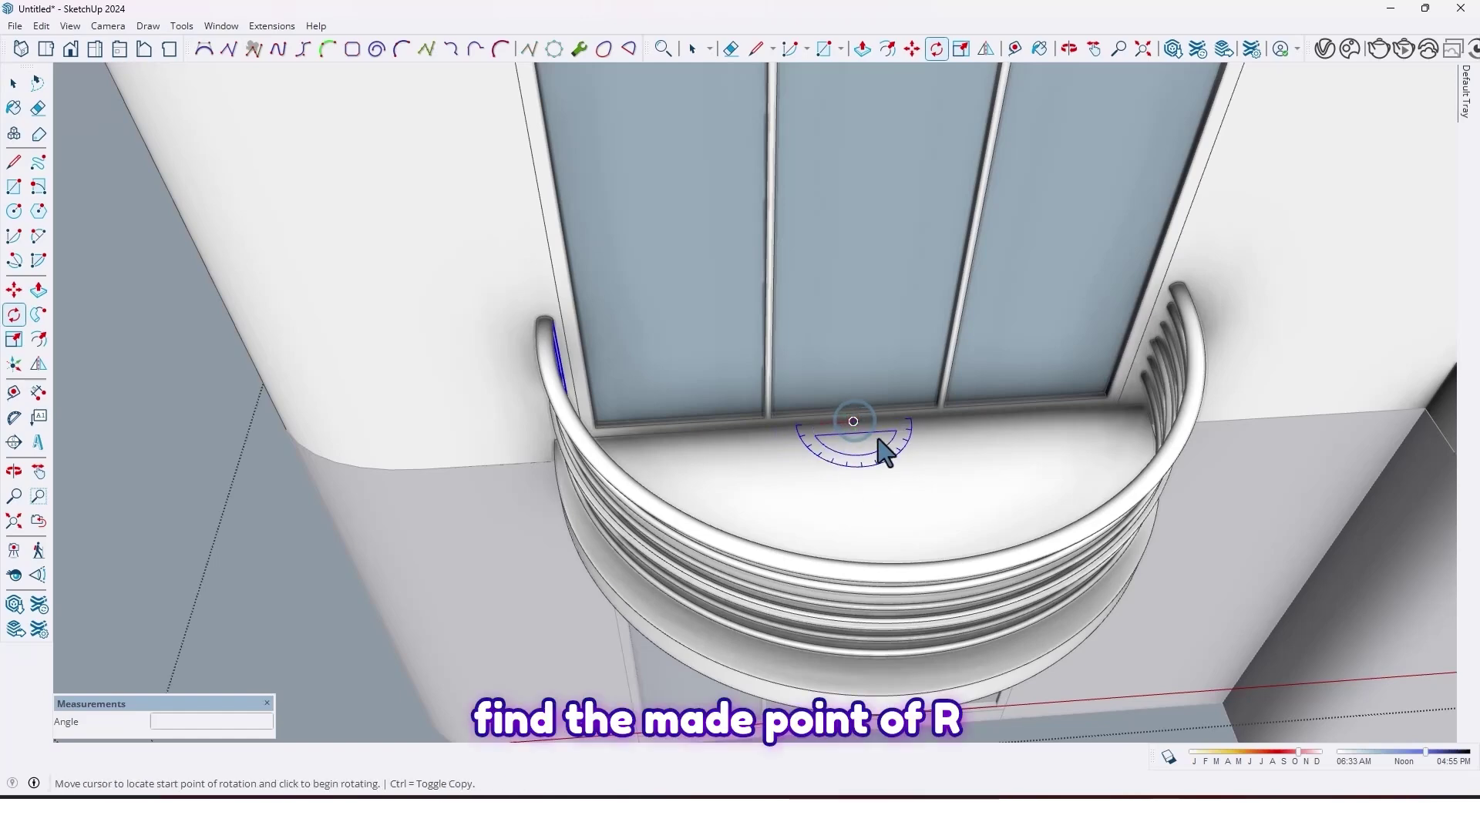
middle_drag(722, 522, 839, 493)
scroll(664, 460, up, 3)
scroll(664, 461, up, 1)
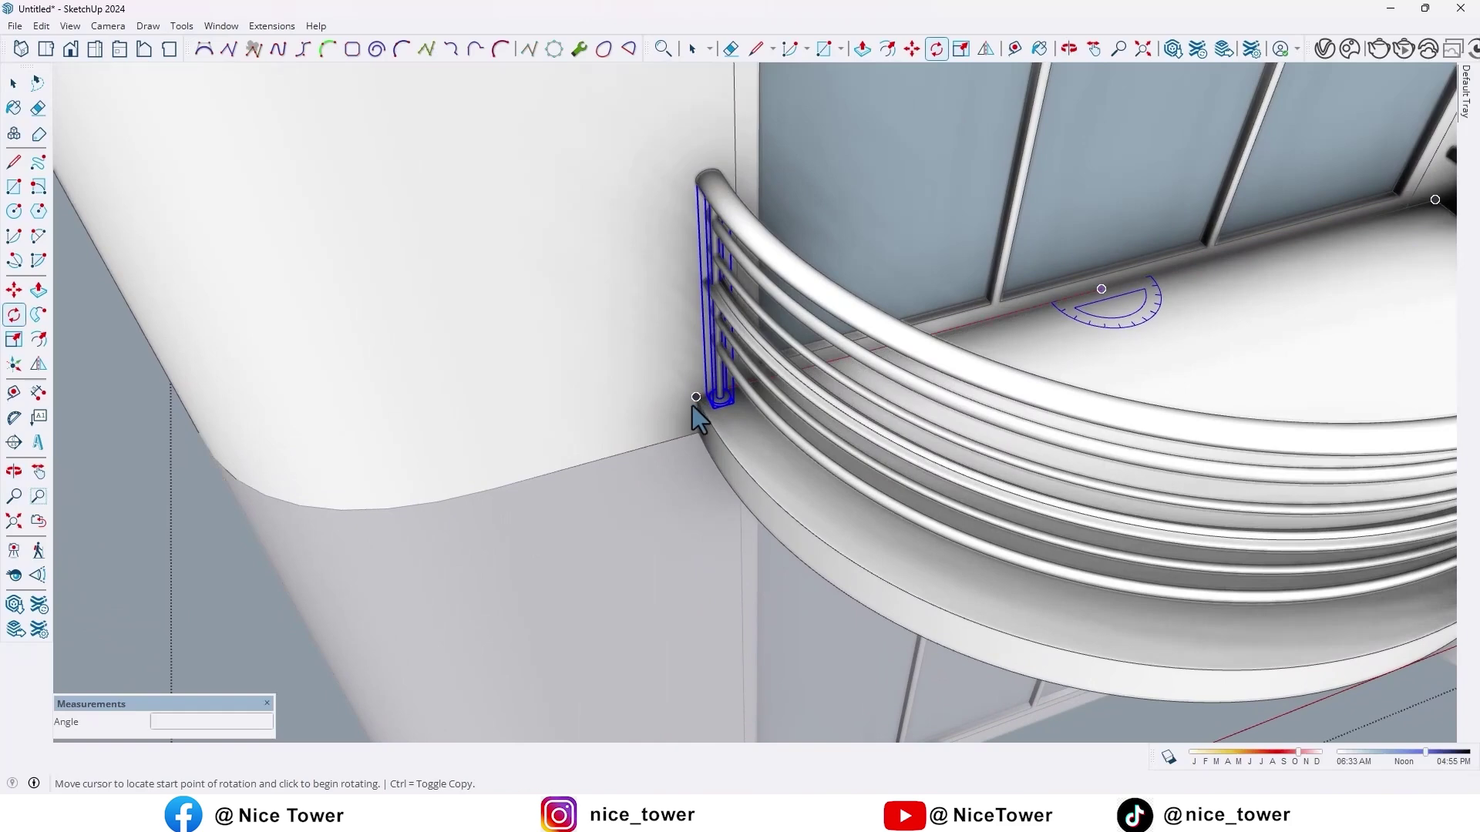
click(696, 398)
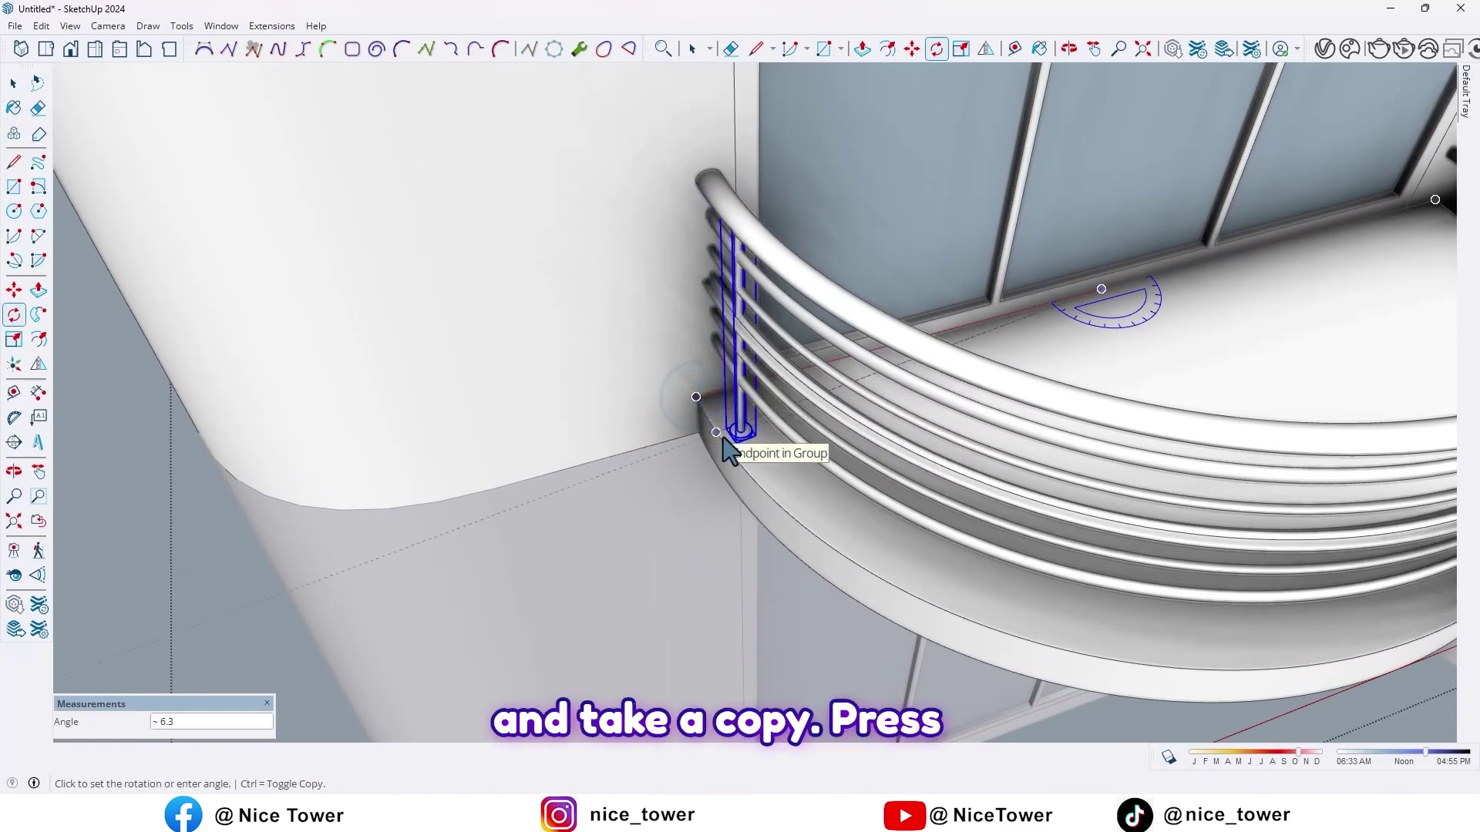
scroll(771, 524, down, 2)
middle_drag(1076, 499, 716, 340)
scroll(925, 382, up, 1)
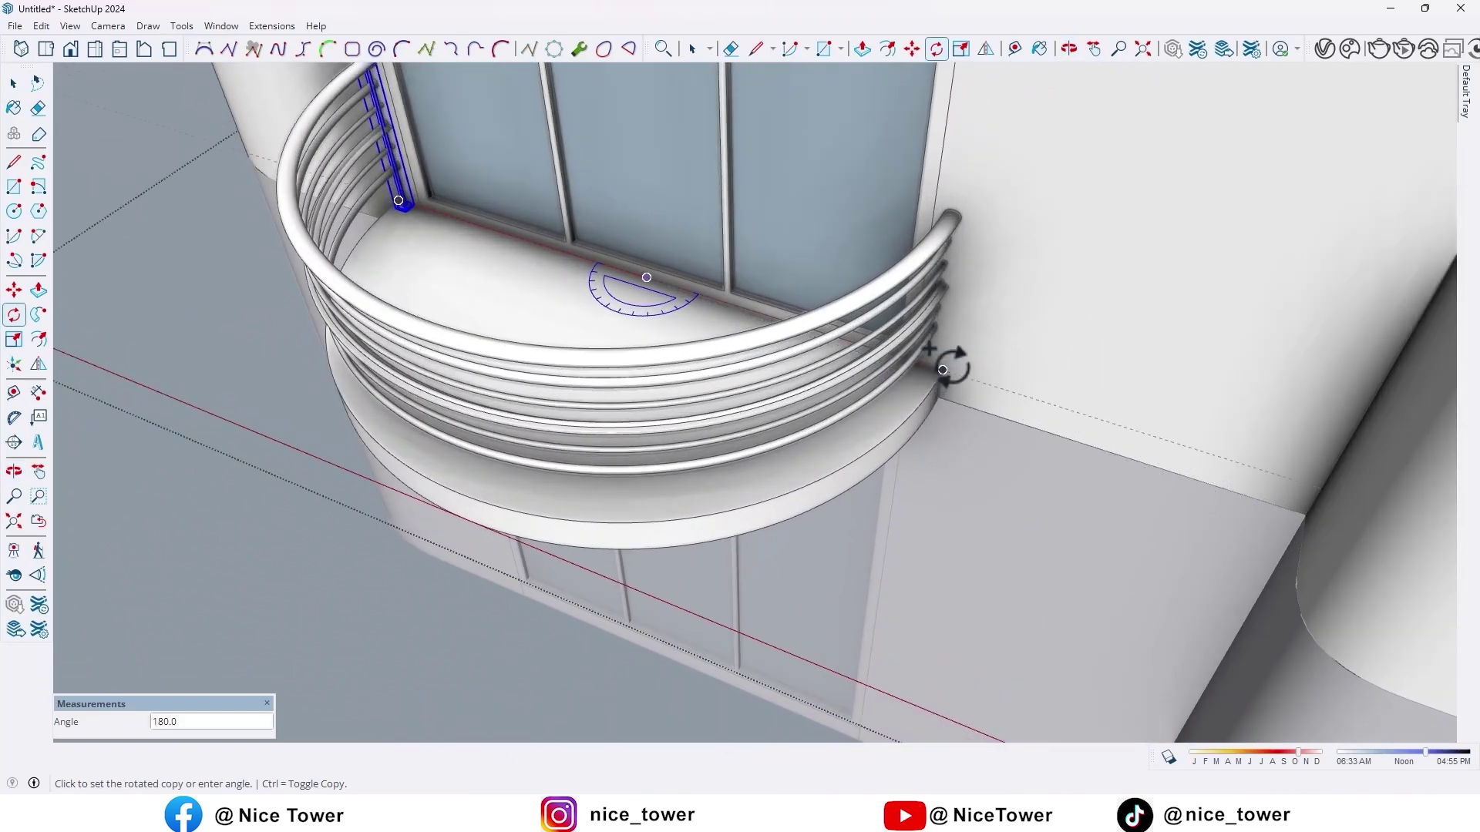
scroll(933, 385, up, 3)
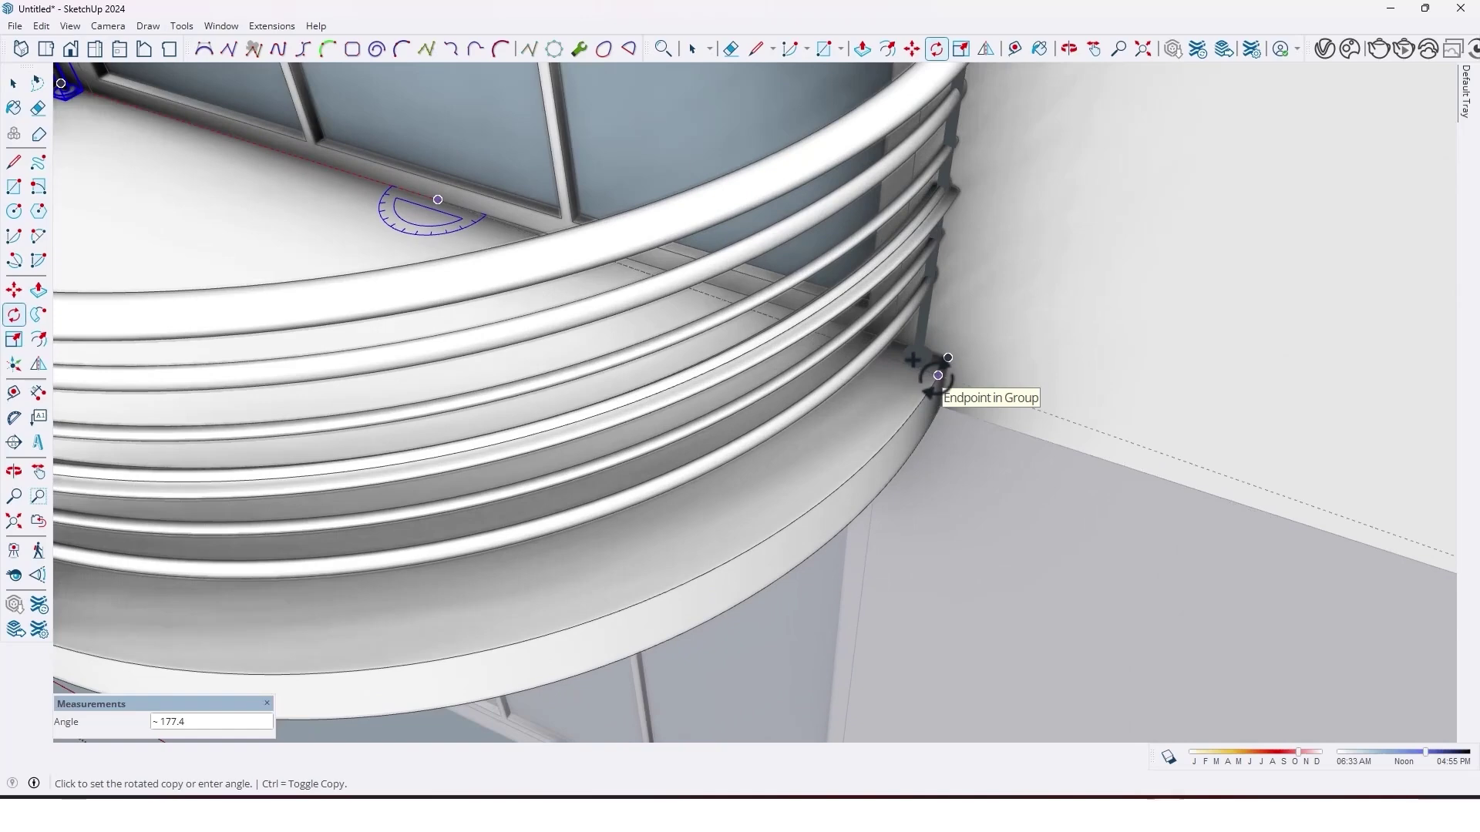
click(937, 378)
Distribute evenly spaced baluster copies around the curved railing by dividing the rotated copy's angle with /4
scroll(887, 405, down, 5)
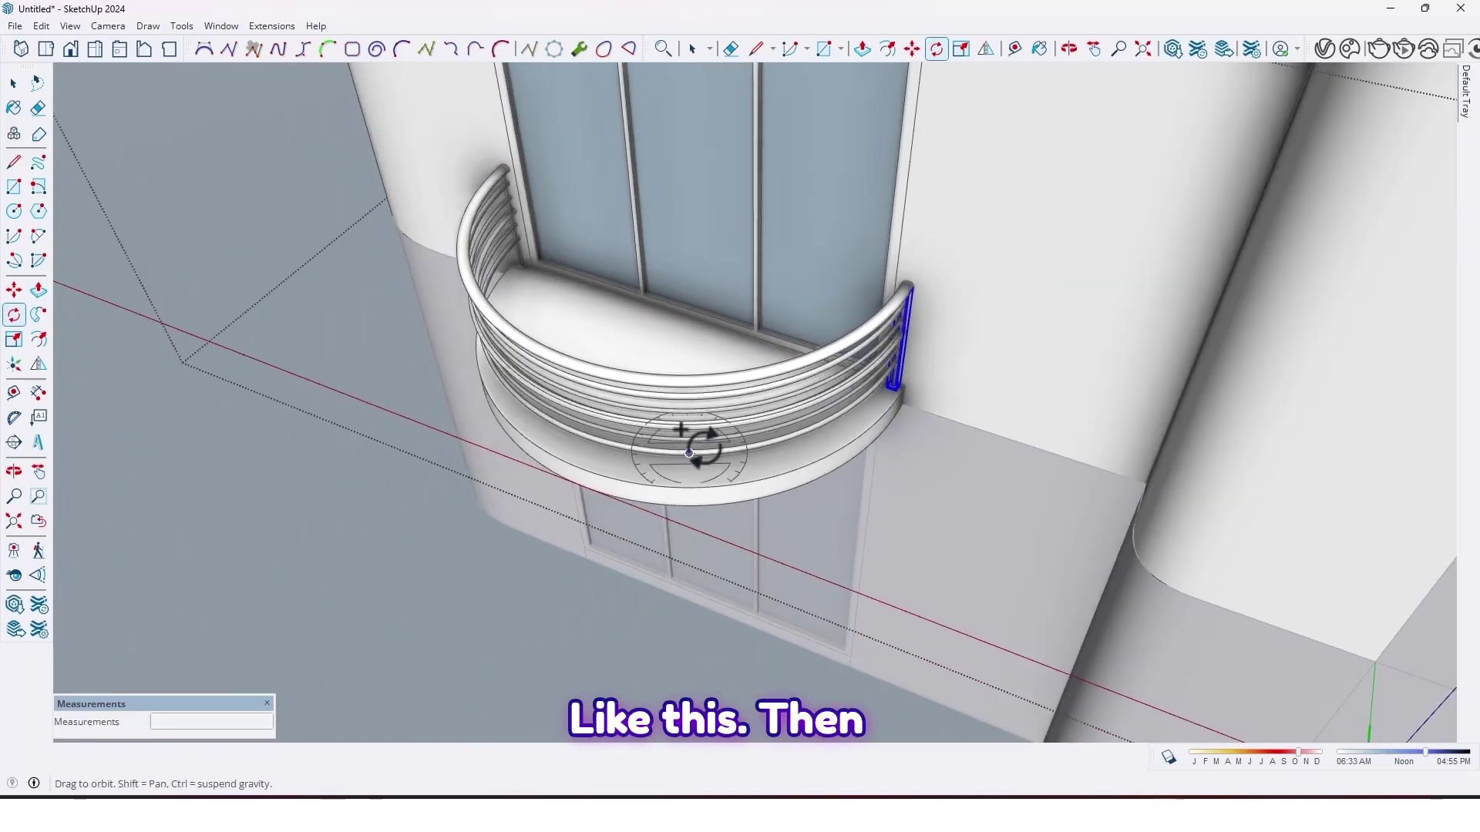
middle_drag(700, 446, 806, 408)
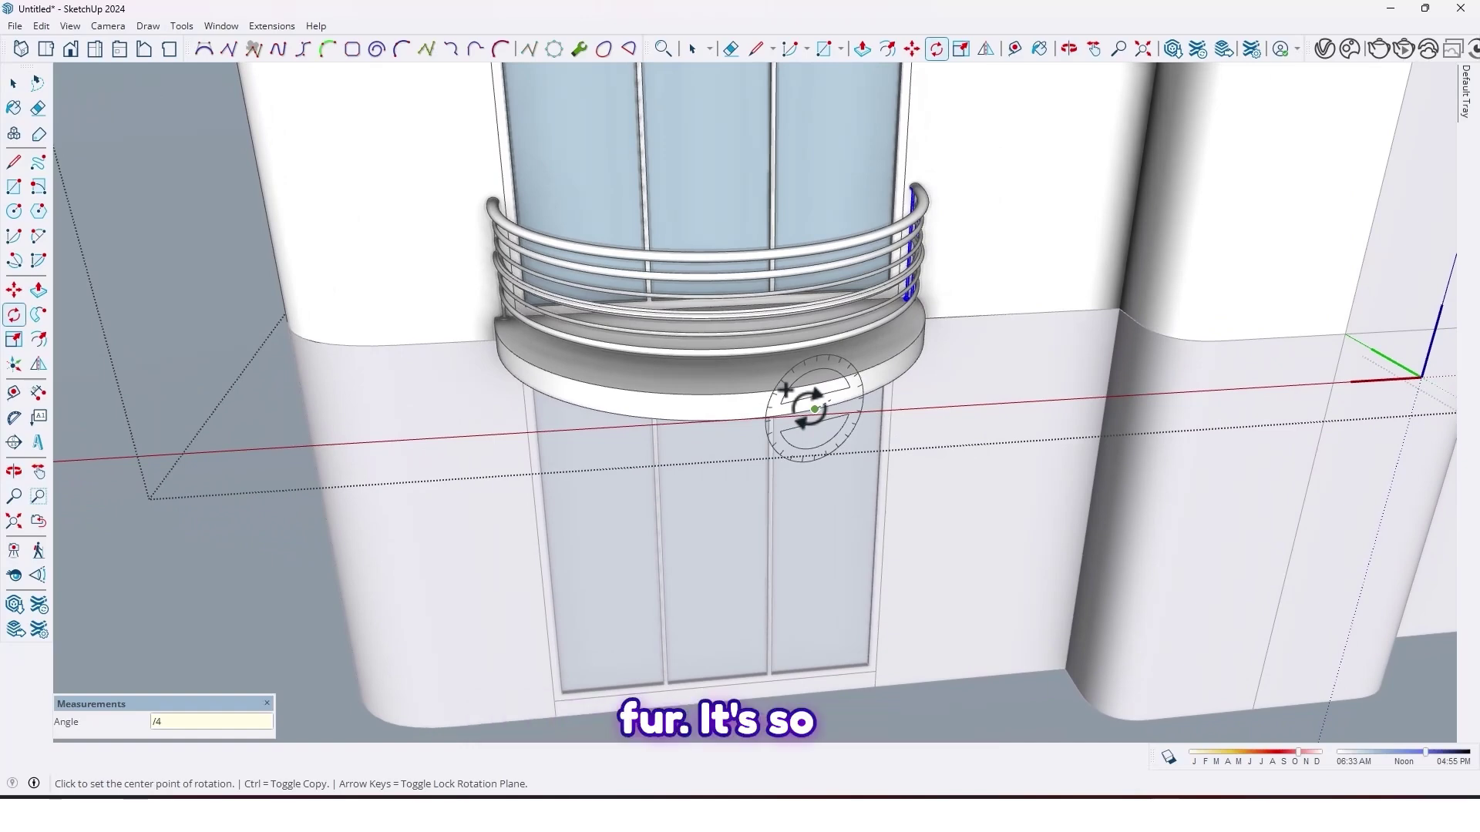
middle_drag(765, 401, 1030, 308)
Examine the finished curved balcony railings on the building and the handrails of both stairs from several angles
scroll(813, 320, up, 5)
scroll(863, 311, down, 3)
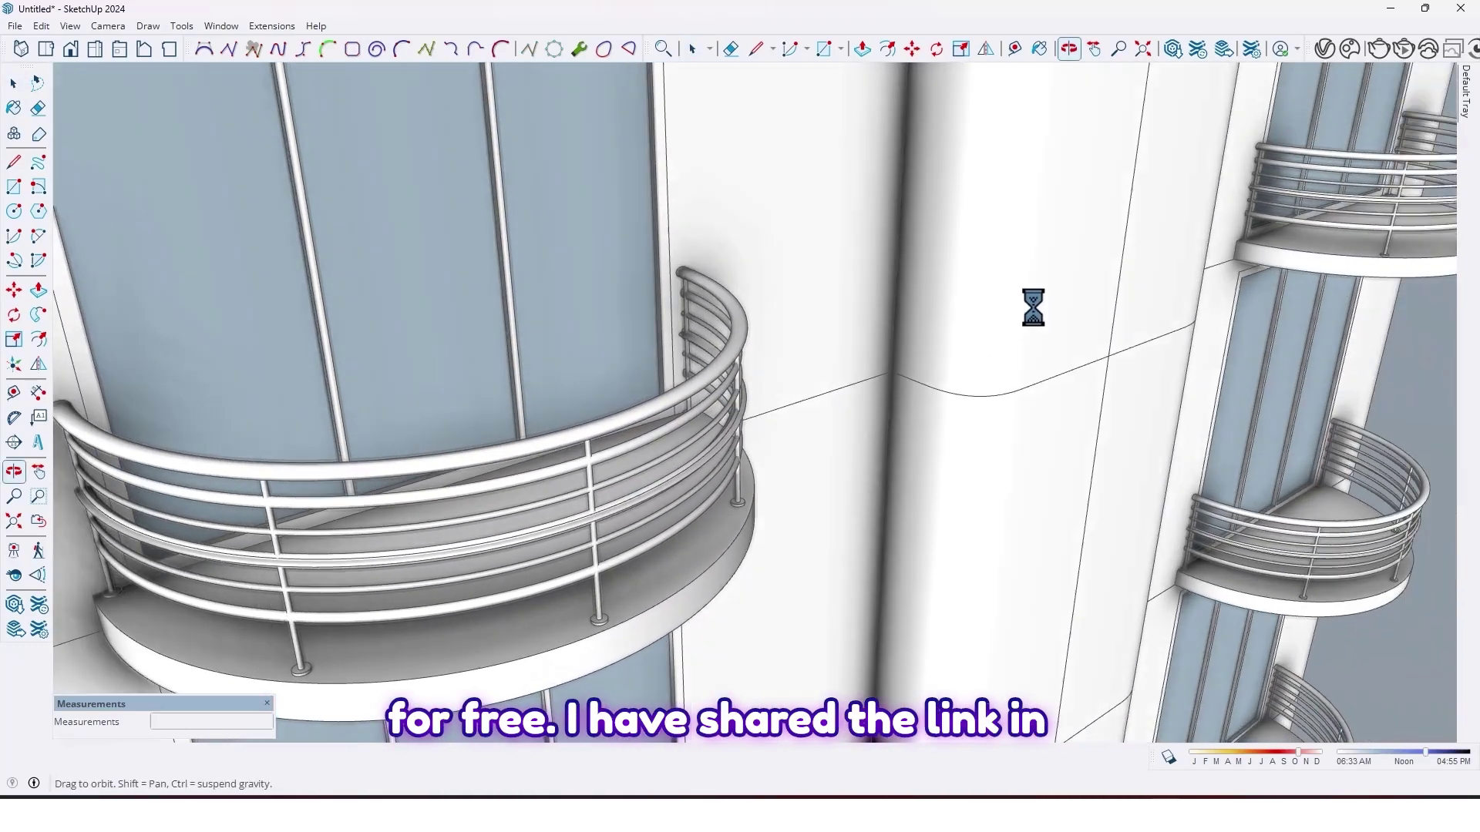
scroll(1030, 308, down, 3)
scroll(737, 303, down, 3)
scroll(601, 390, down, 3)
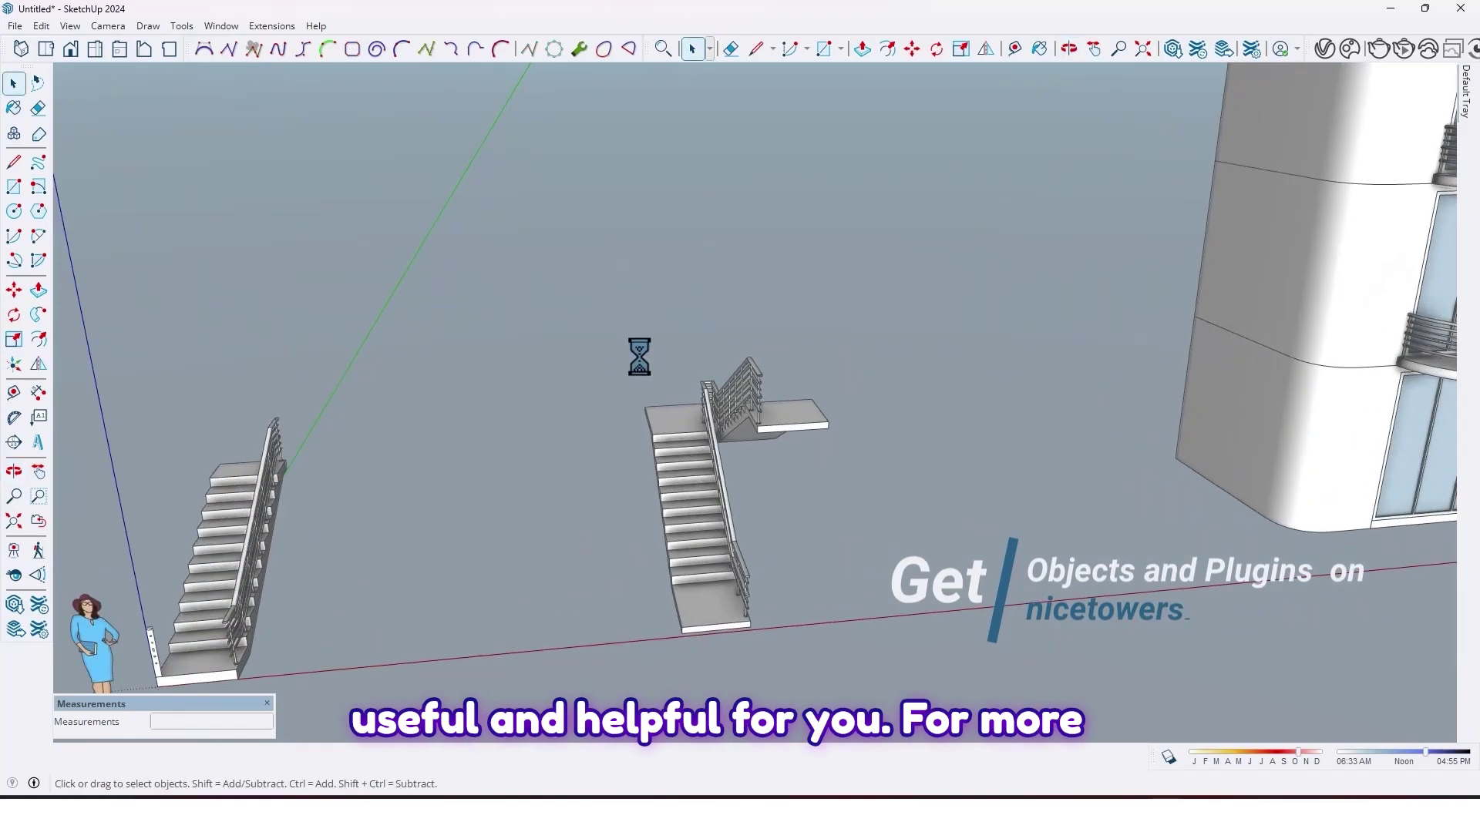
middle_drag(639, 357, 793, 366)
middle_drag(469, 447, 992, 470)
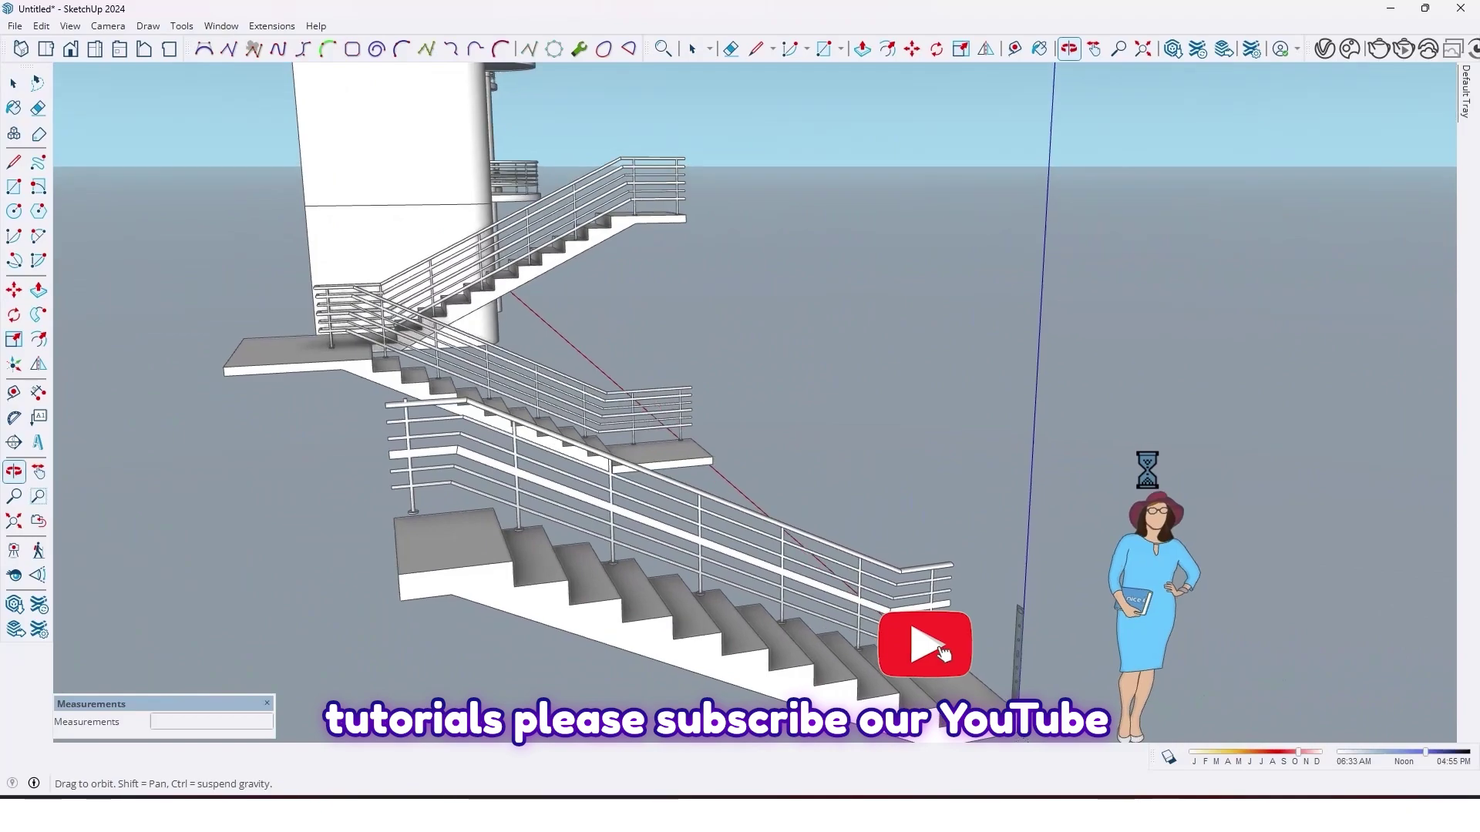
middle_drag(1147, 471, 986, 518)
scroll(945, 416, down, 5)
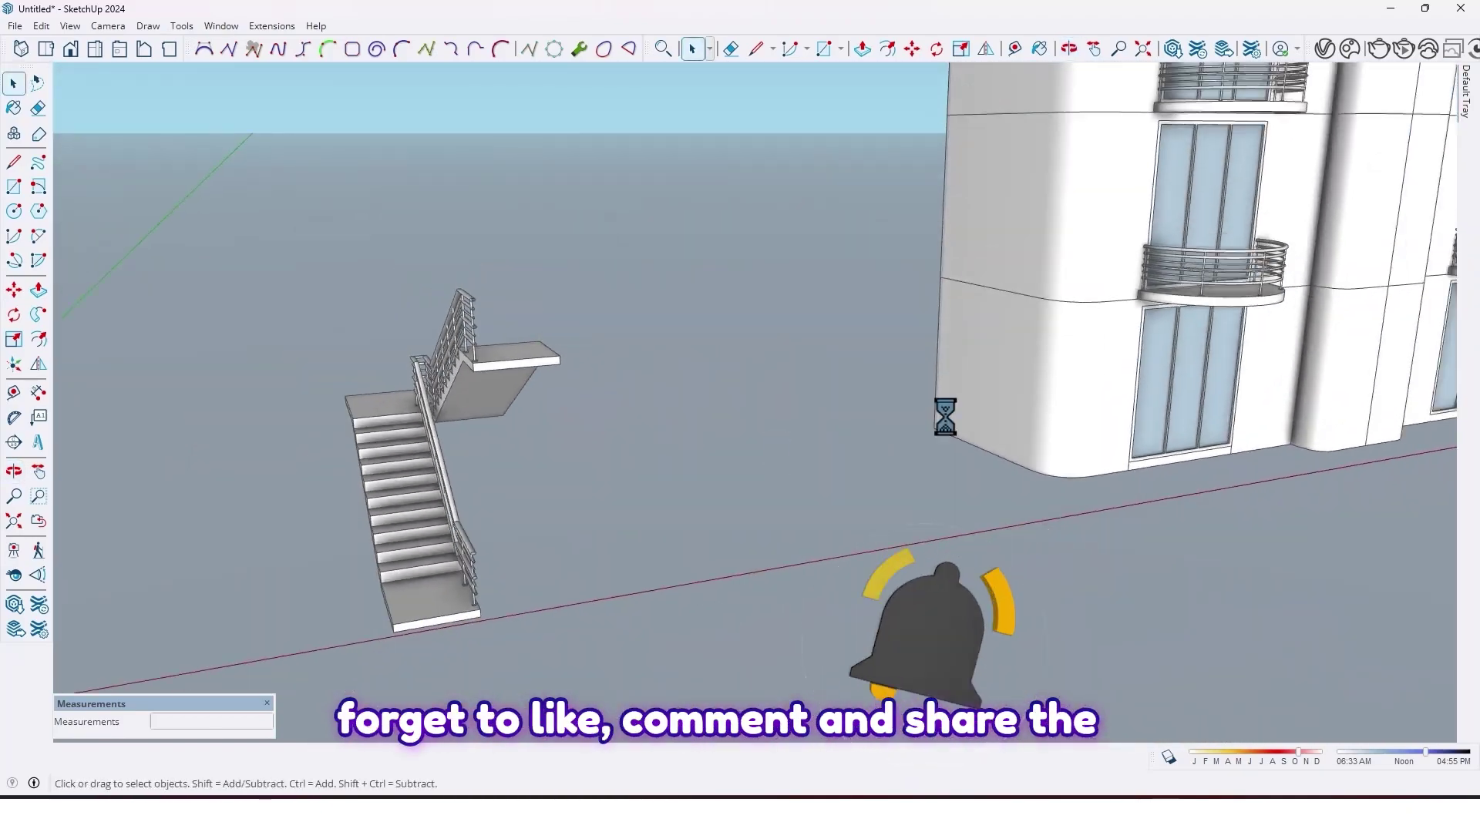